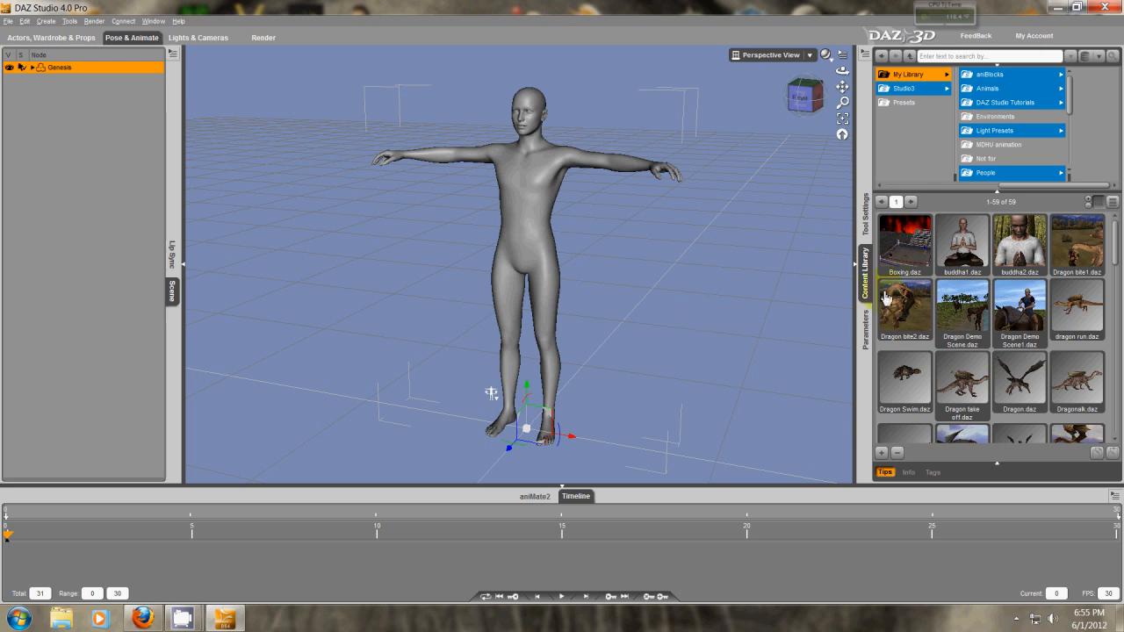
Remove the Genesis figure from the scene
{"action": "left_click", "coordinate": [864, 331]}
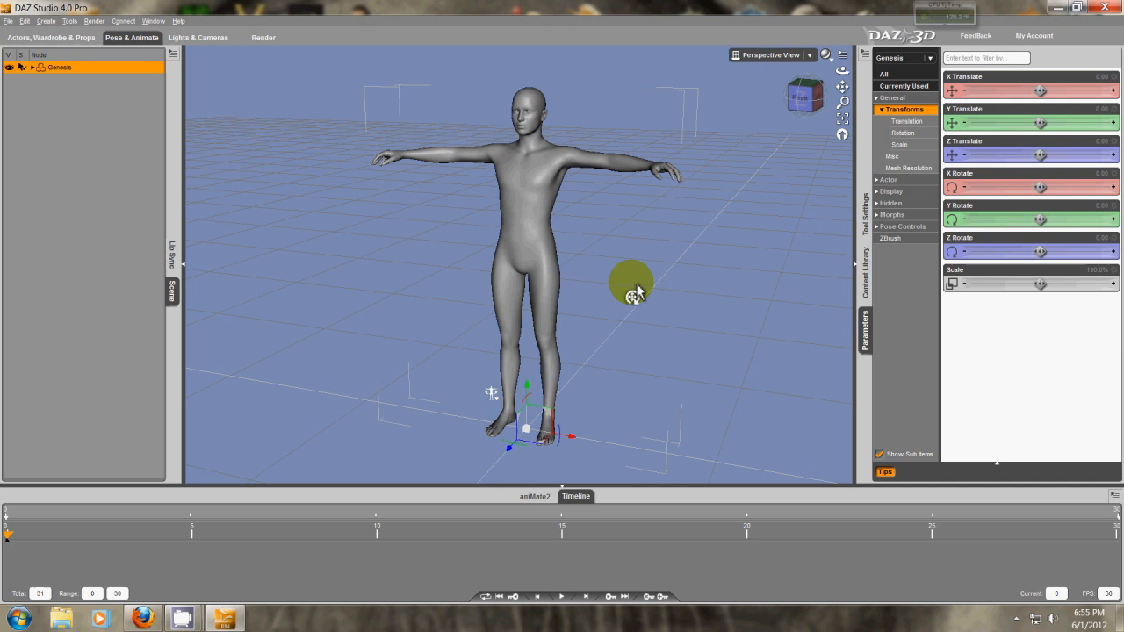
{"action": "right_click", "coordinate": [62, 68]}
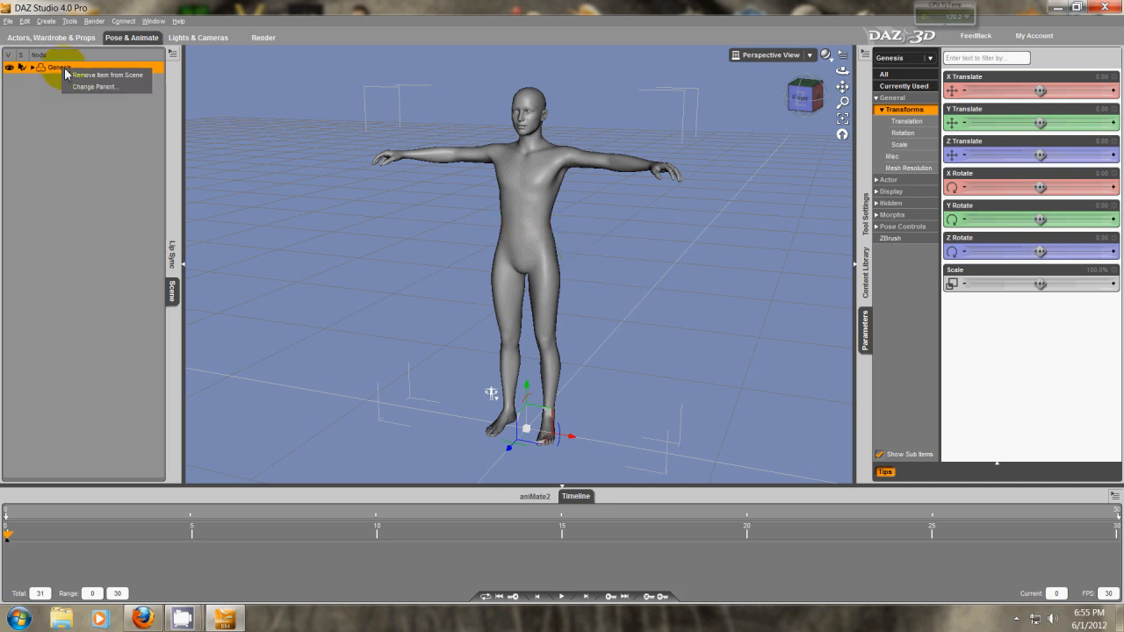
{"action": "left_click", "coordinate": [74, 77]}
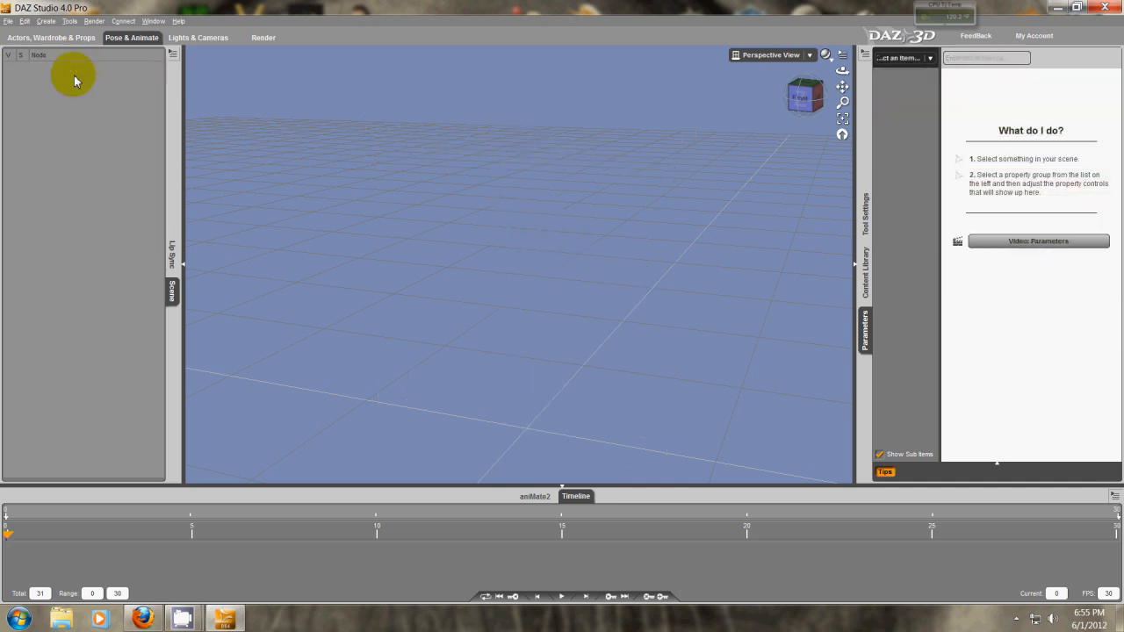
Import the character file SL_Male.cr2 from the SL Avatar folder inside Downloads/avatar_mesh
{"action": "left_click", "coordinate": [8, 20]}
{"action": "left_click", "coordinate": [43, 122]}
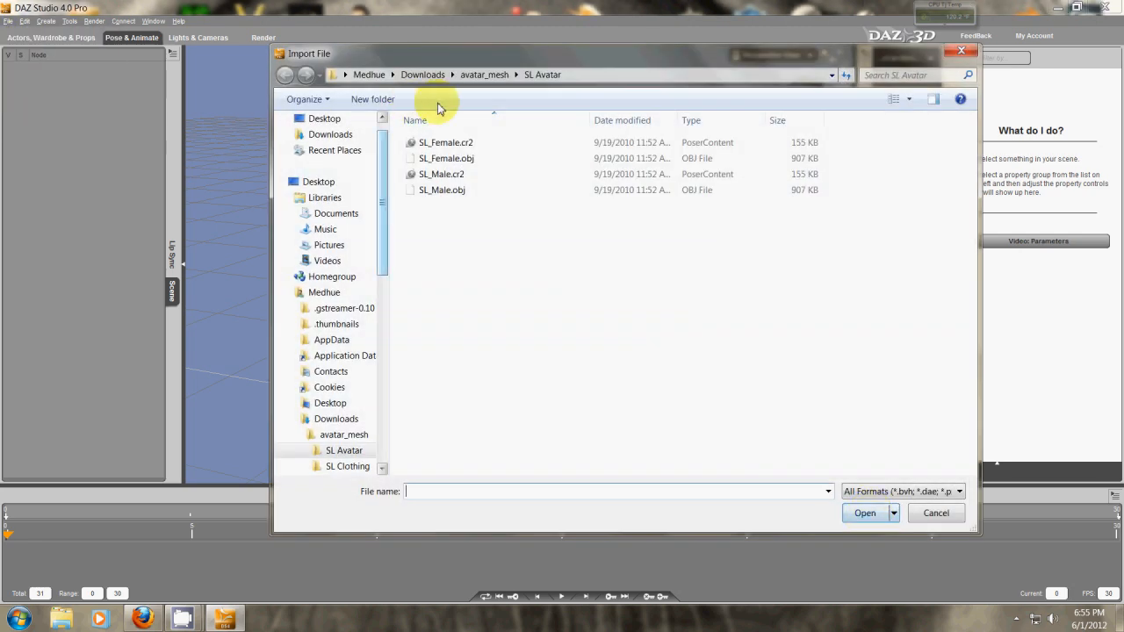
{"action": "left_click", "coordinate": [369, 75]}
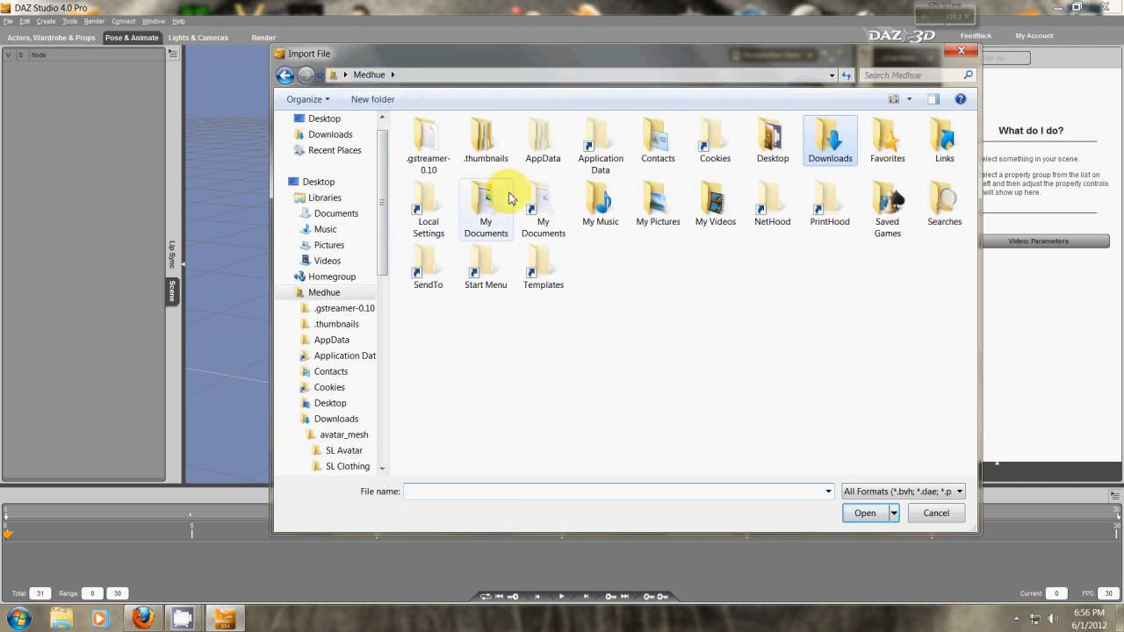
{"action": "double_click", "coordinate": [828, 139]}
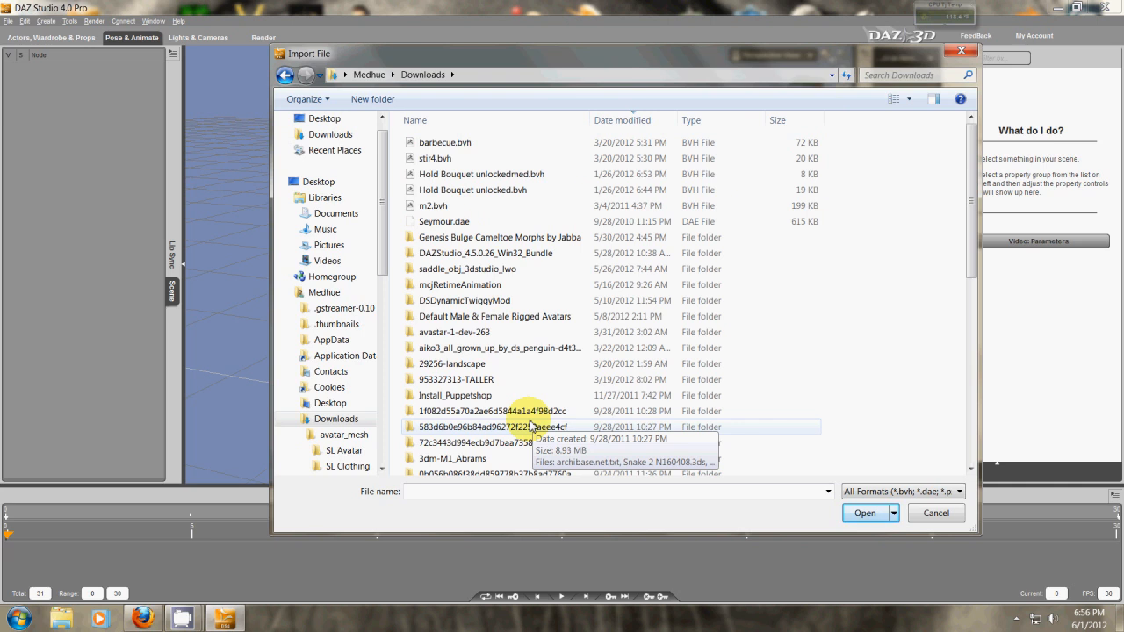
{"action": "scroll", "coordinate": [530, 425], "scroll_direction": "down", "scroll_amount": 6}
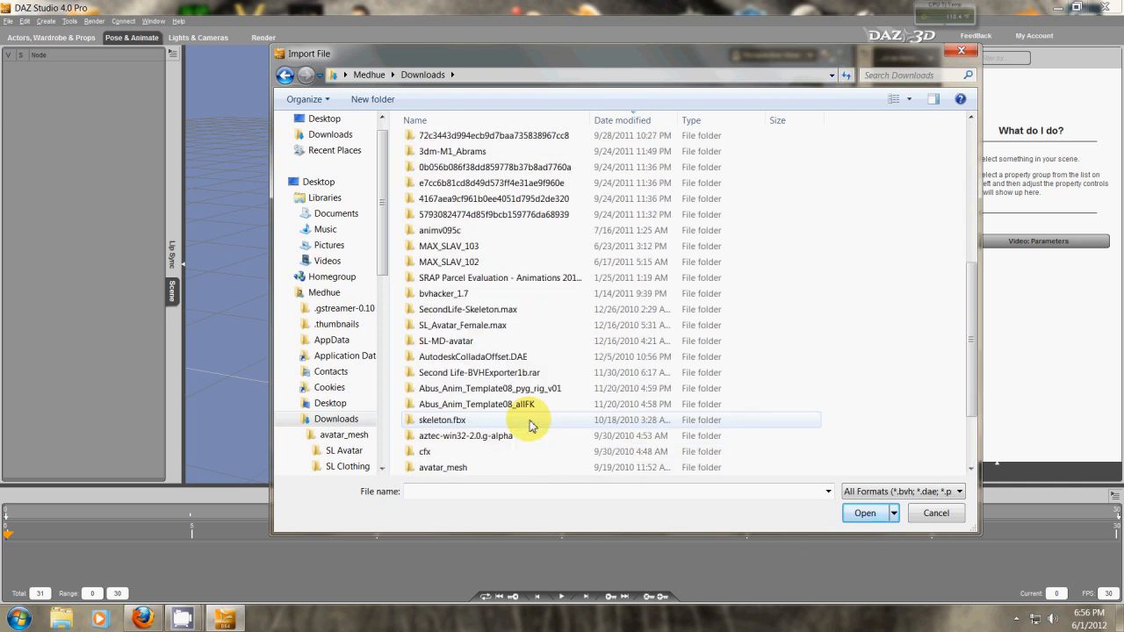
{"action": "scroll", "coordinate": [530, 426], "scroll_direction": "down", "scroll_amount": 2}
{"action": "double_click", "coordinate": [439, 314]}
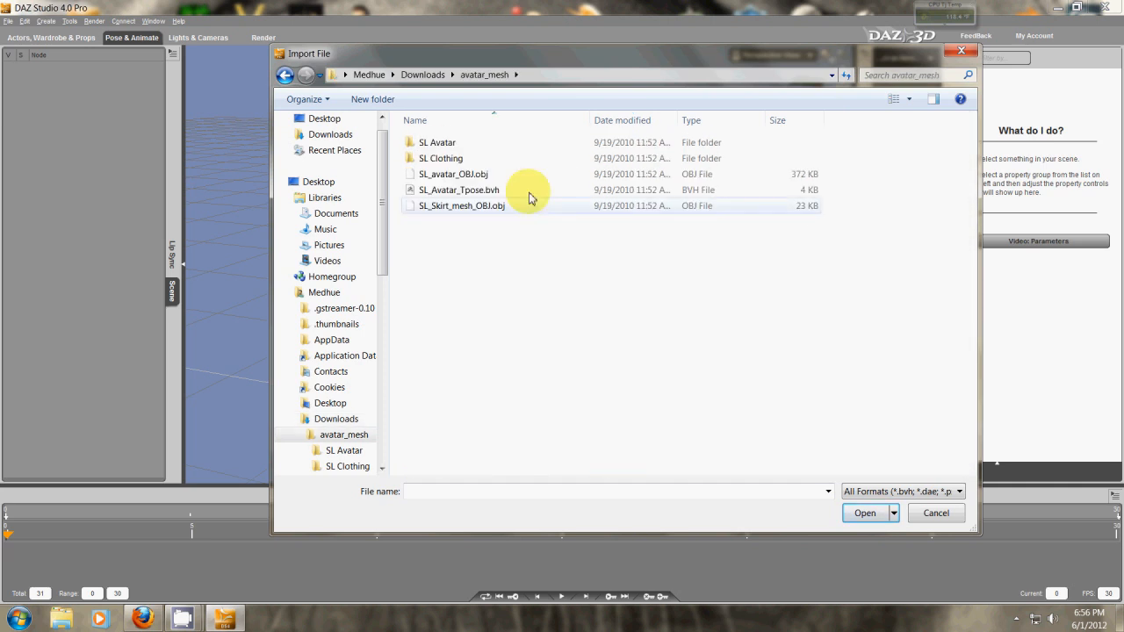
{"action": "double_click", "coordinate": [451, 144]}
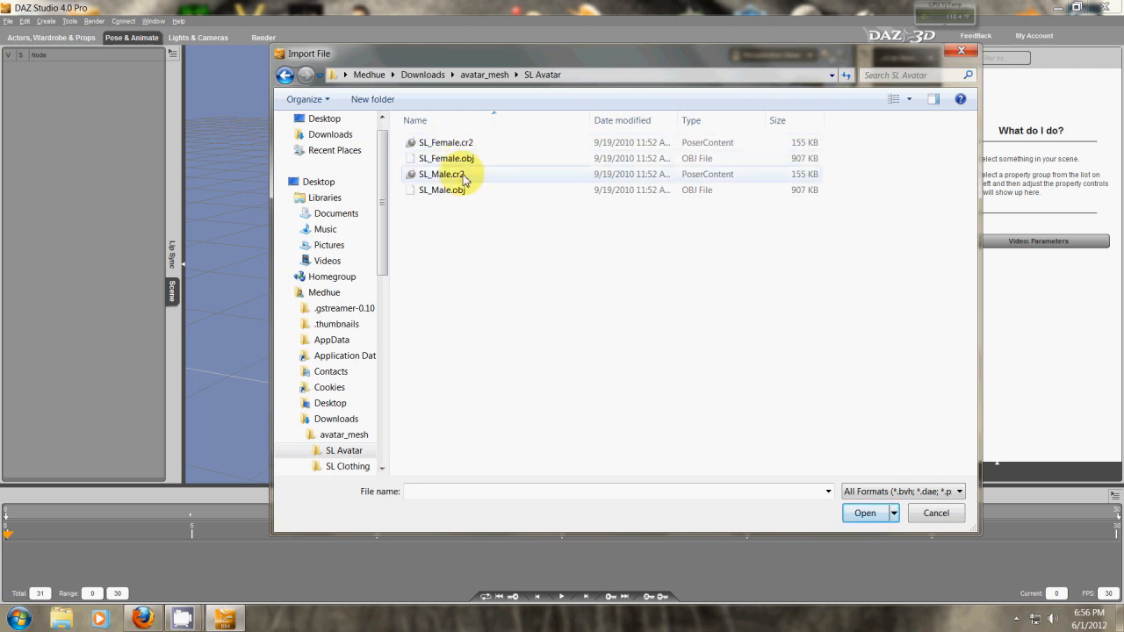
{"action": "left_click", "coordinate": [464, 179]}
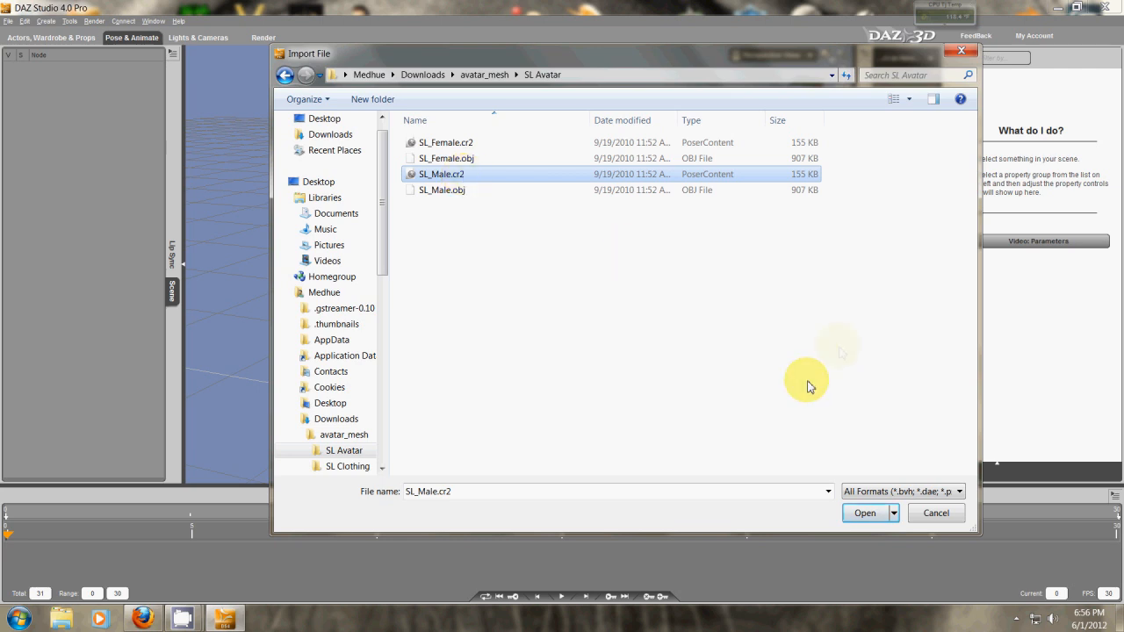
{"action": "left_click", "coordinate": [865, 513]}
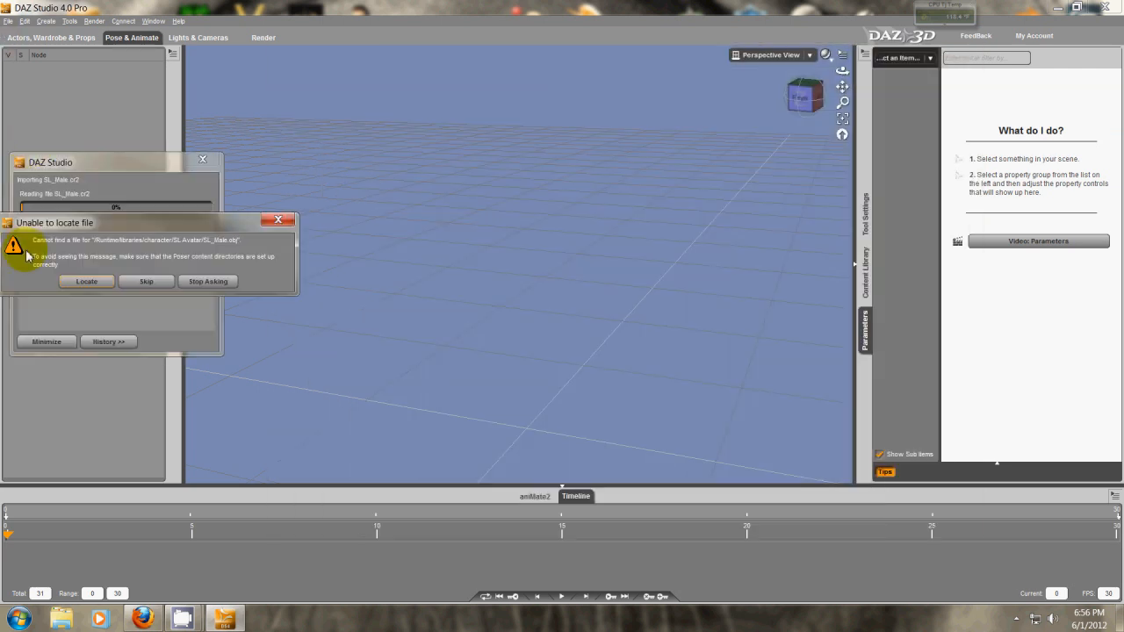
Locate SL_Male.obj in the SL Avatar folder as the geometry file for the imported character
{"action": "left_click", "coordinate": [88, 281]}
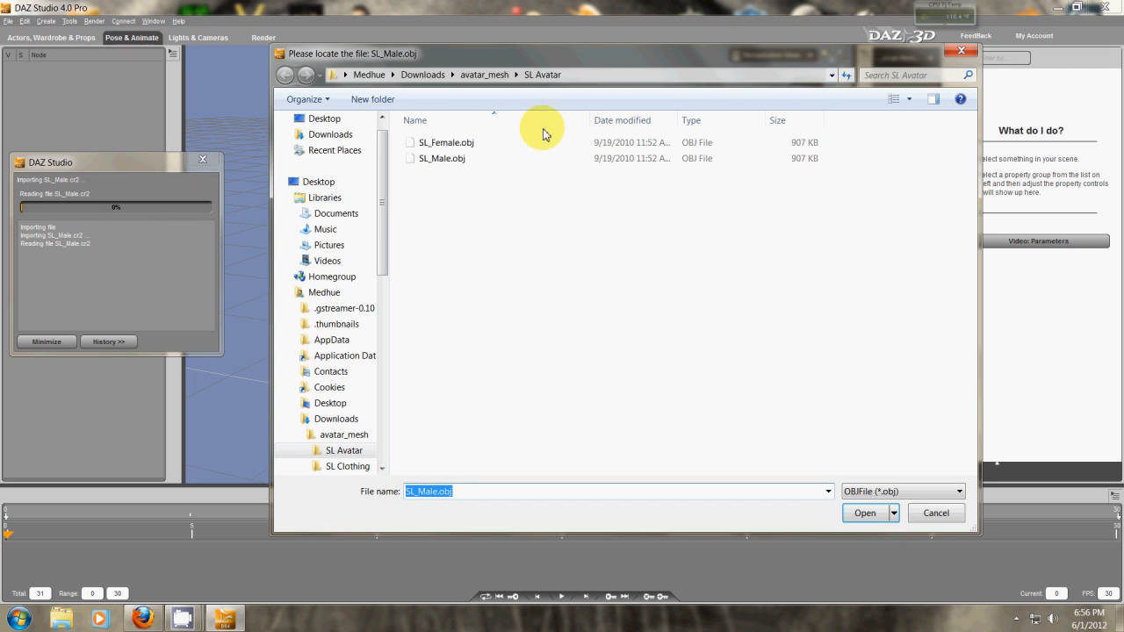
{"action": "double_click", "coordinate": [504, 159]}
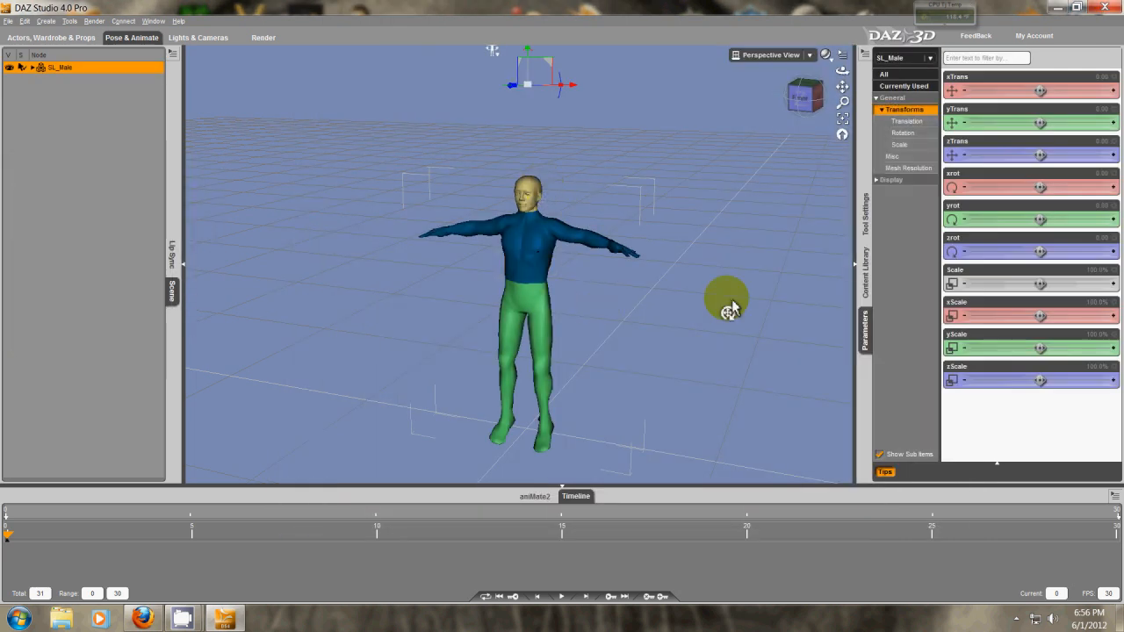
{"action": "mouse_move", "coordinate": [573, 293]}
{"action": "middle_mouse_down"}
{"action": "mouse_move", "coordinate": [564, 303]}
{"action": "mouse_move", "coordinate": [565, 294]}
{"action": "middle_mouse_up"}
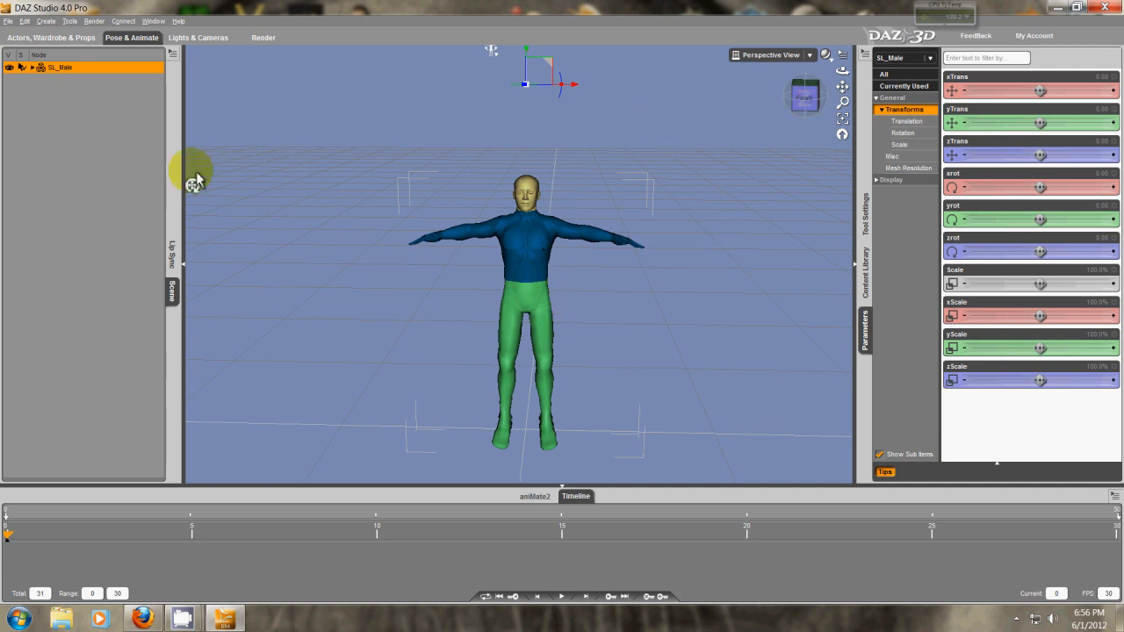
Set the diffuse color of SL_Male's Material_Head surface to white (255, 255, 255)
{"action": "left_click", "coordinate": [79, 38]}
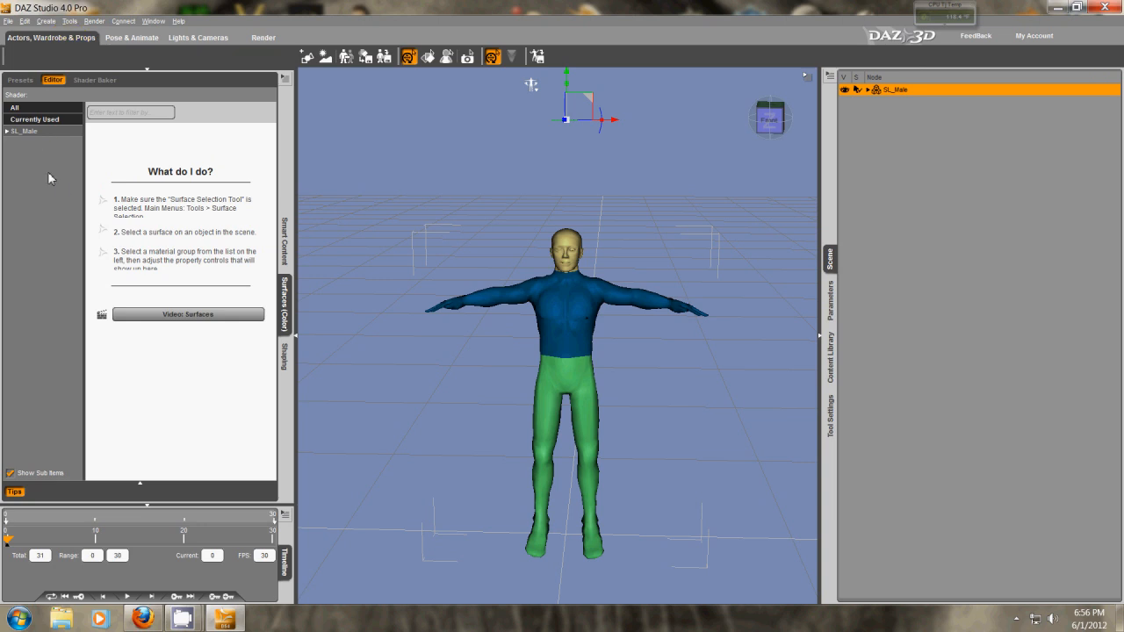
{"action": "left_click", "coordinate": [26, 131]}
{"action": "left_click", "coordinate": [7, 132]}
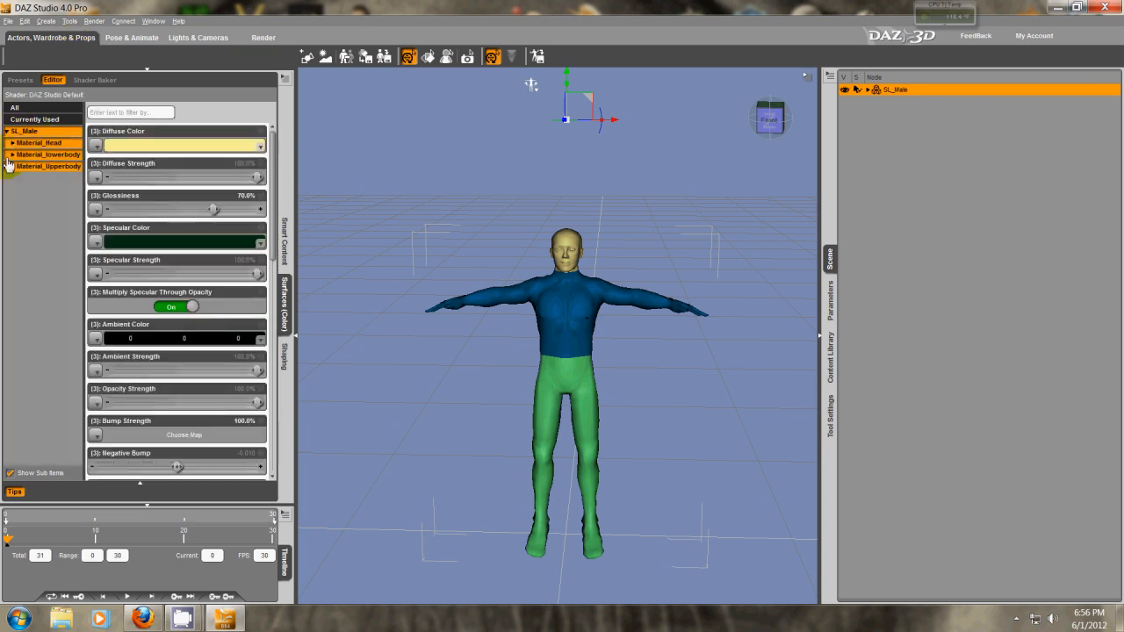
{"action": "left_click", "coordinate": [53, 144]}
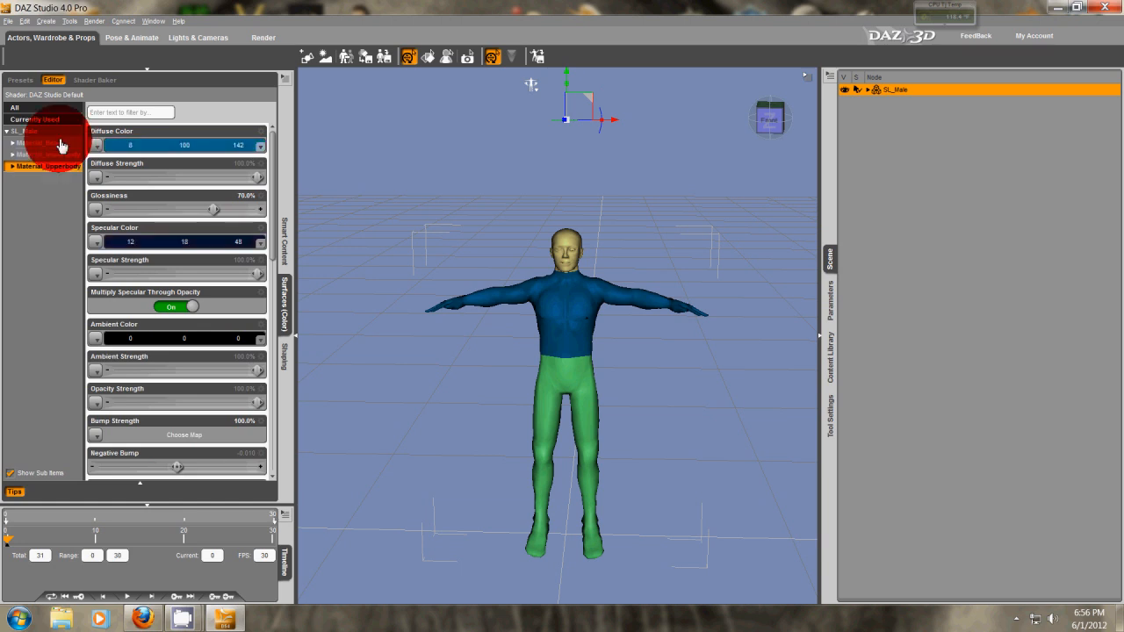
{"action": "left_click", "coordinate": [260, 145]}
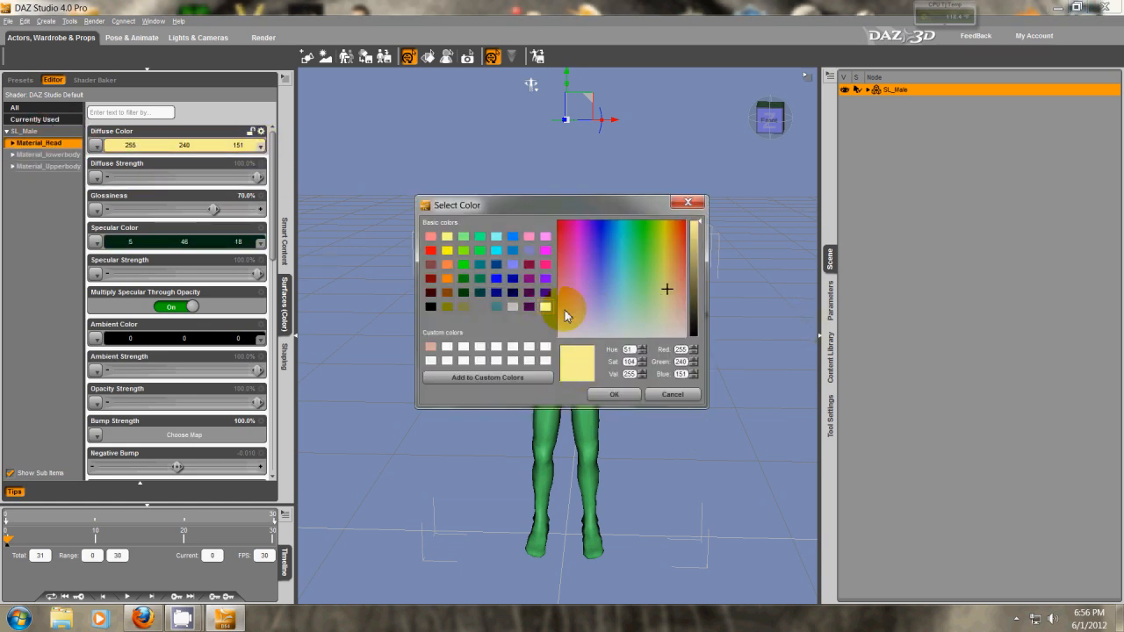
{"action": "left_click", "coordinate": [545, 307]}
{"action": "left_click", "coordinate": [613, 394]}
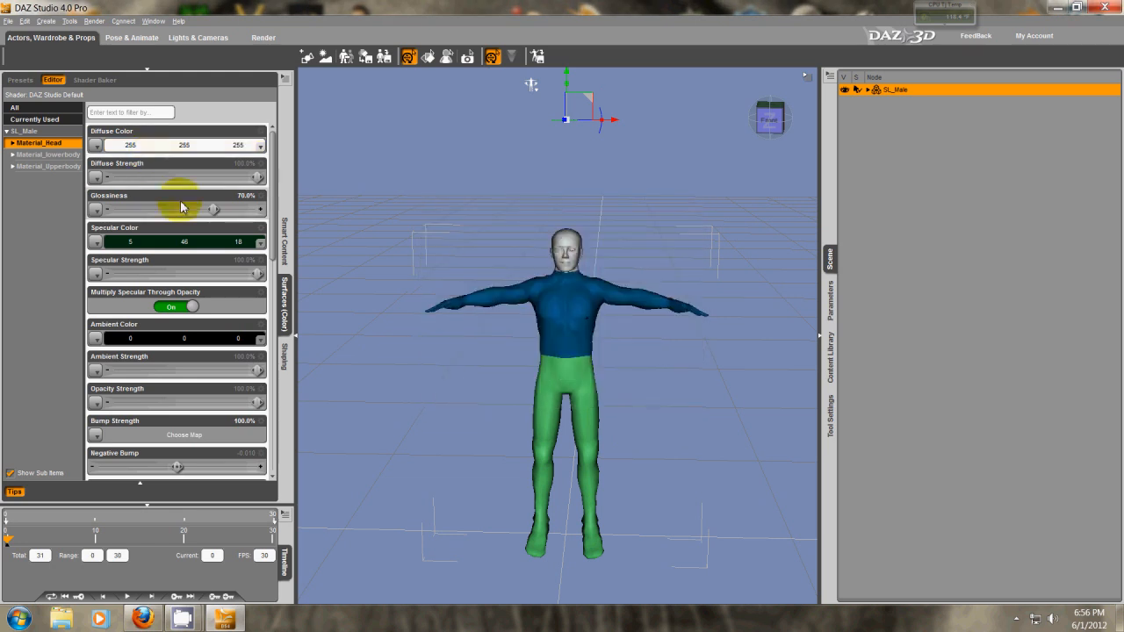
Apply the image ZombieFace_template_Ver_1_1.jpg from the Second Life Clothing folder as the diffuse map of Material_Head
{"action": "left_click", "coordinate": [95, 145]}
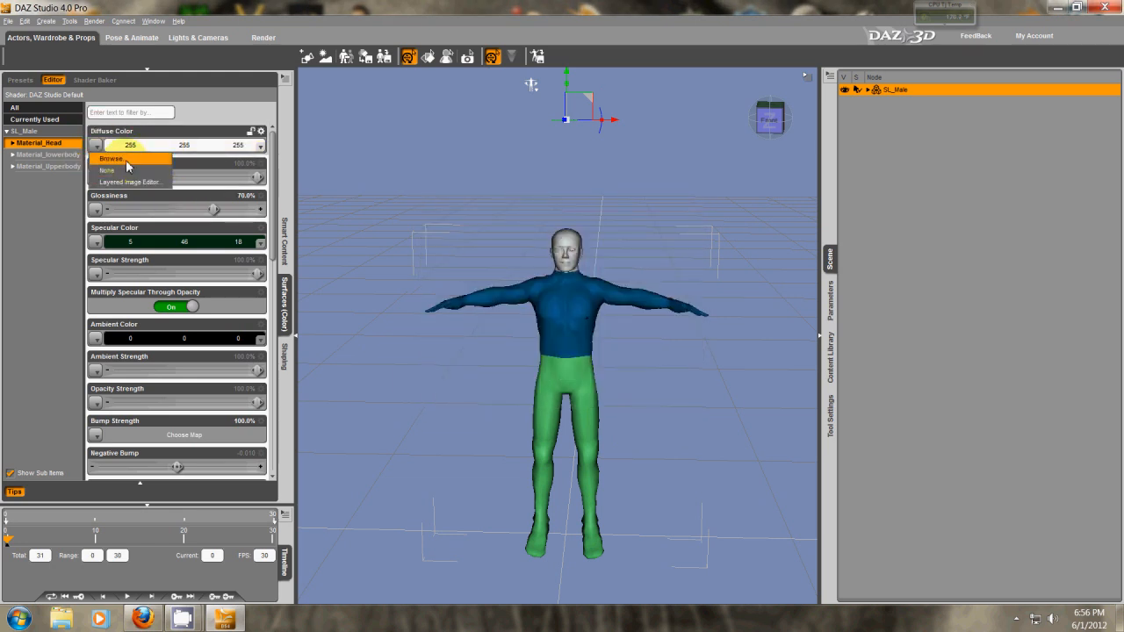
{"action": "left_click", "coordinate": [126, 160]}
{"action": "left_click_drag", "start_coordinate": [970, 159], "coordinate": [1063, 456]}
{"action": "left_click", "coordinate": [532, 213]}
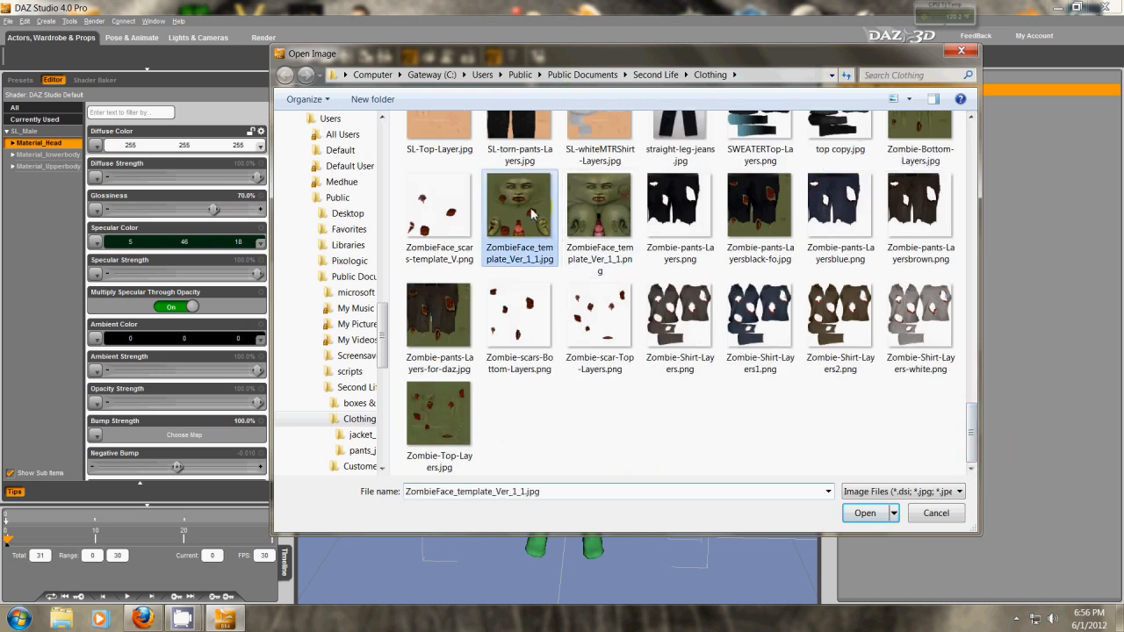
{"action": "double_click", "coordinate": [531, 214]}
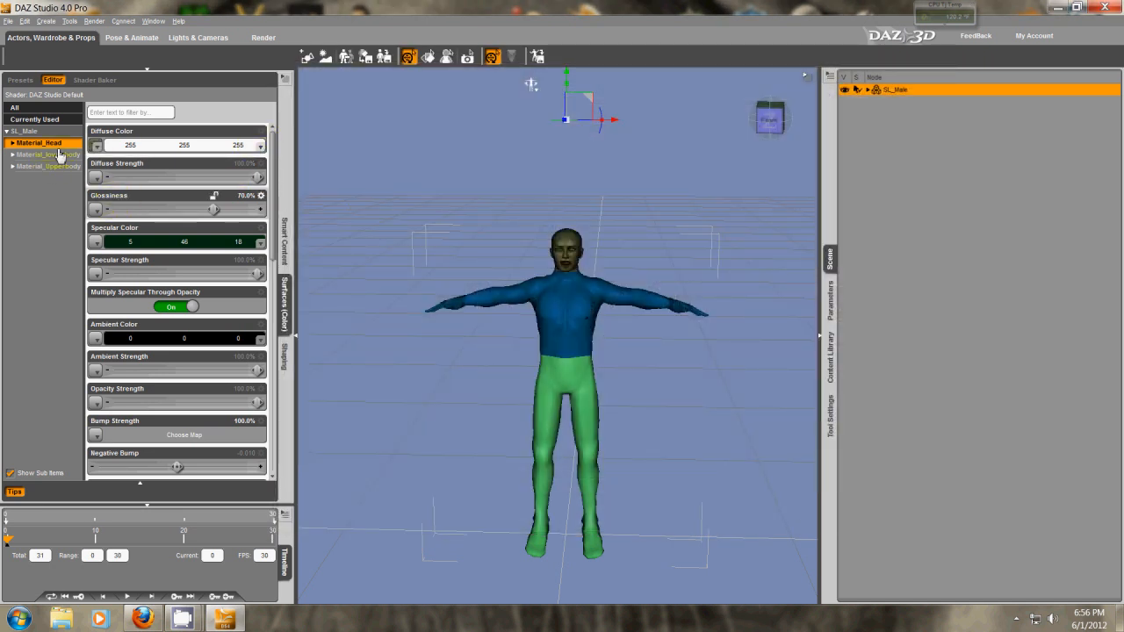
Set the Material_lowerbody and Material_Upperbody diffuse colors to white and apply the zombie pants and upper-body images as their diffuse maps
{"action": "left_click", "coordinate": [63, 156]}
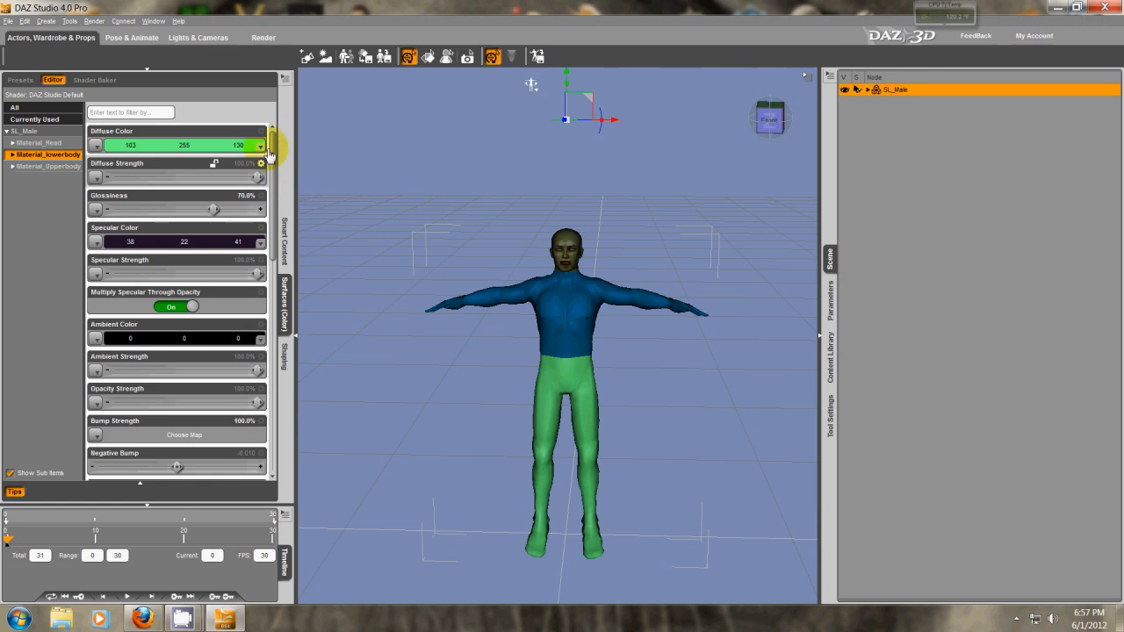
{"action": "left_click", "coordinate": [261, 145]}
{"action": "left_click", "coordinate": [545, 306]}
{"action": "left_click", "coordinate": [614, 394]}
{"action": "left_click", "coordinate": [48, 166]}
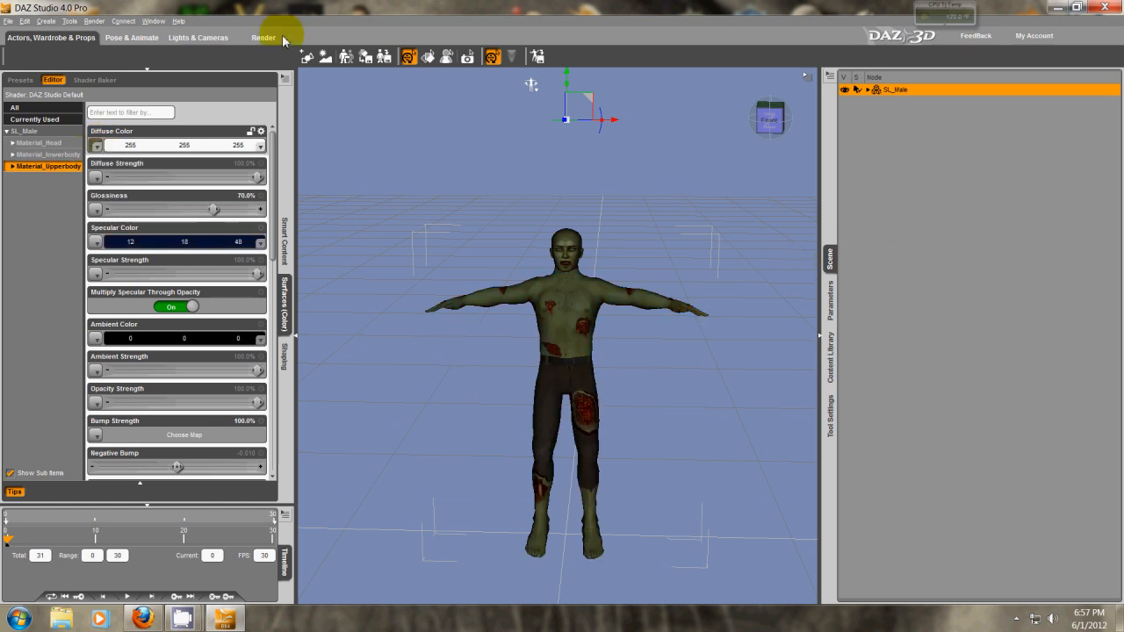
Return to the Pose & Animate workspace and apply Zero Figure to SL_Male to straighten its pose
{"action": "left_click", "coordinate": [131, 38]}
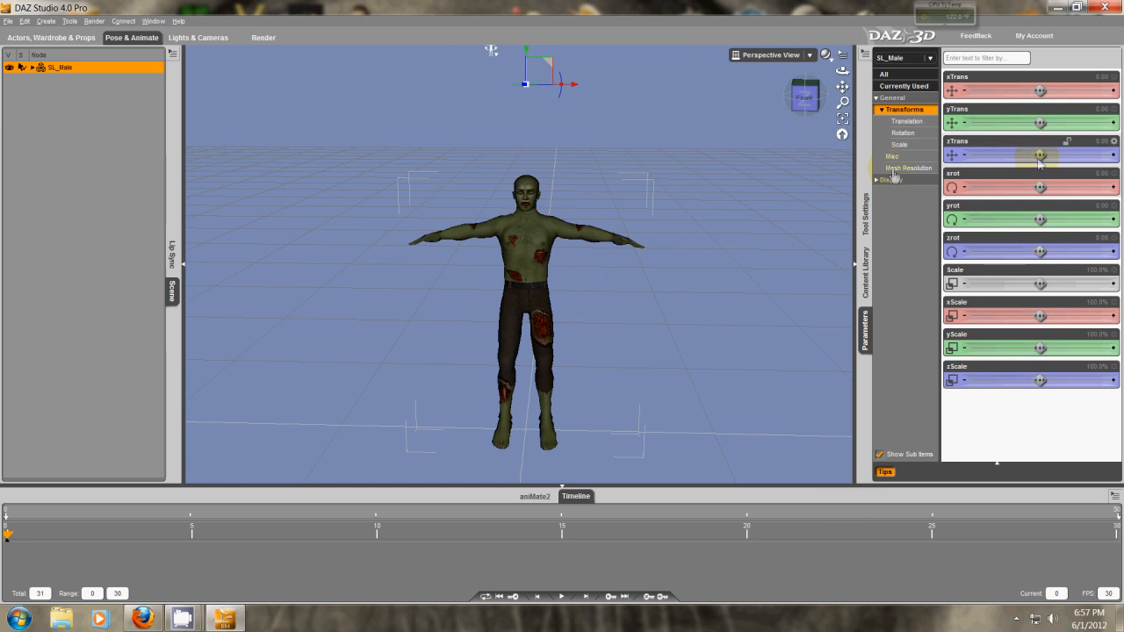
{"action": "left_click", "coordinate": [840, 118]}
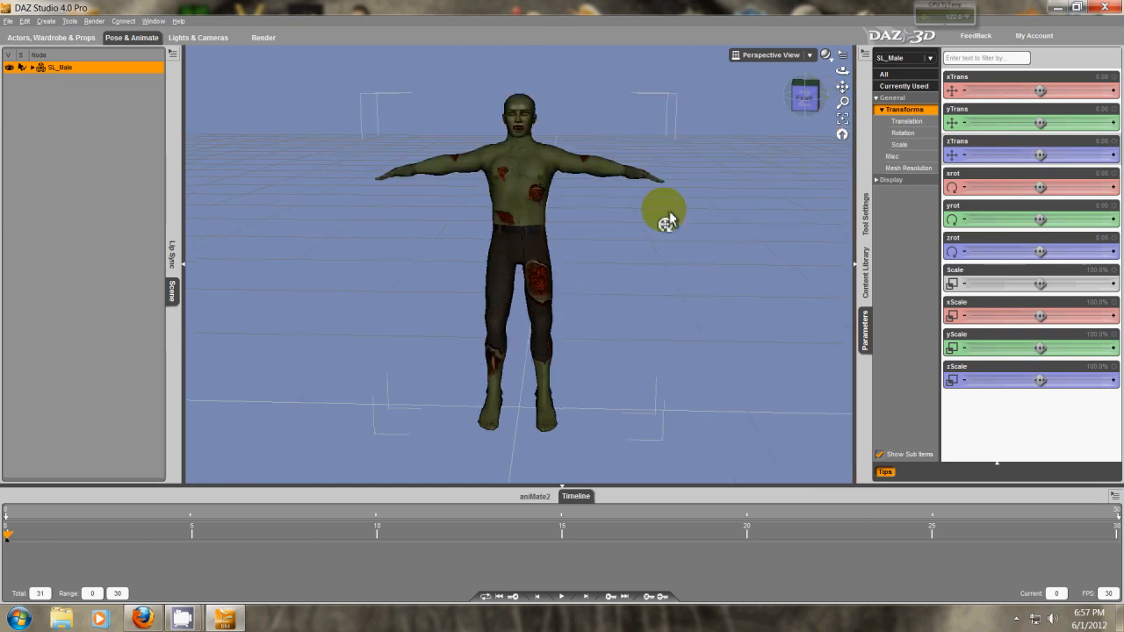
{"action": "left_click", "coordinate": [804, 110]}
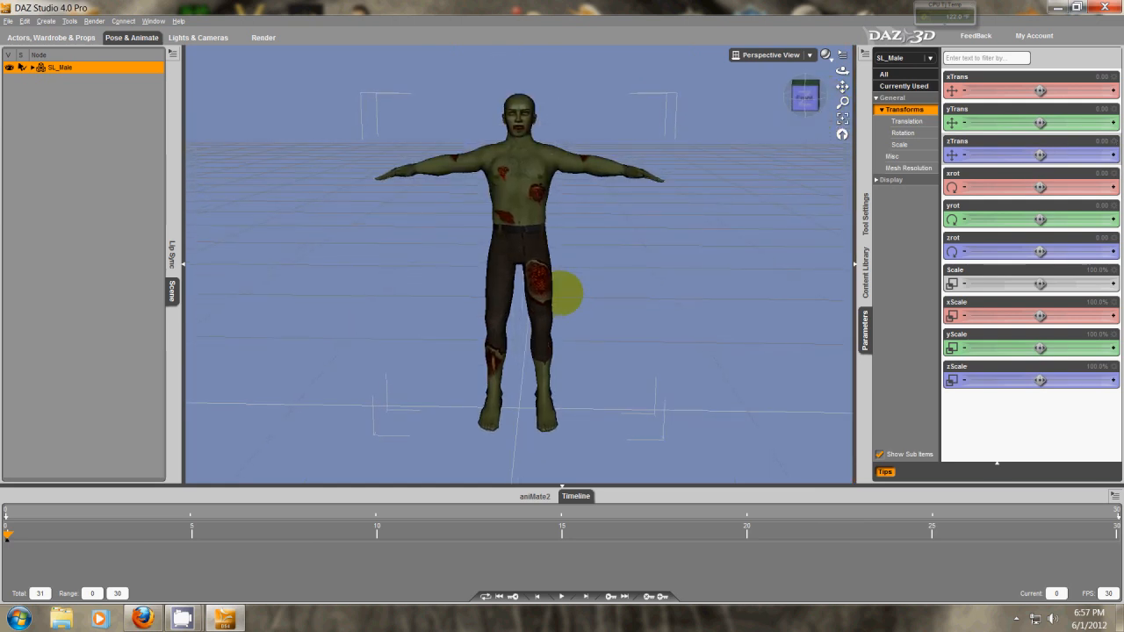
{"action": "left_click", "coordinate": [865, 274]}
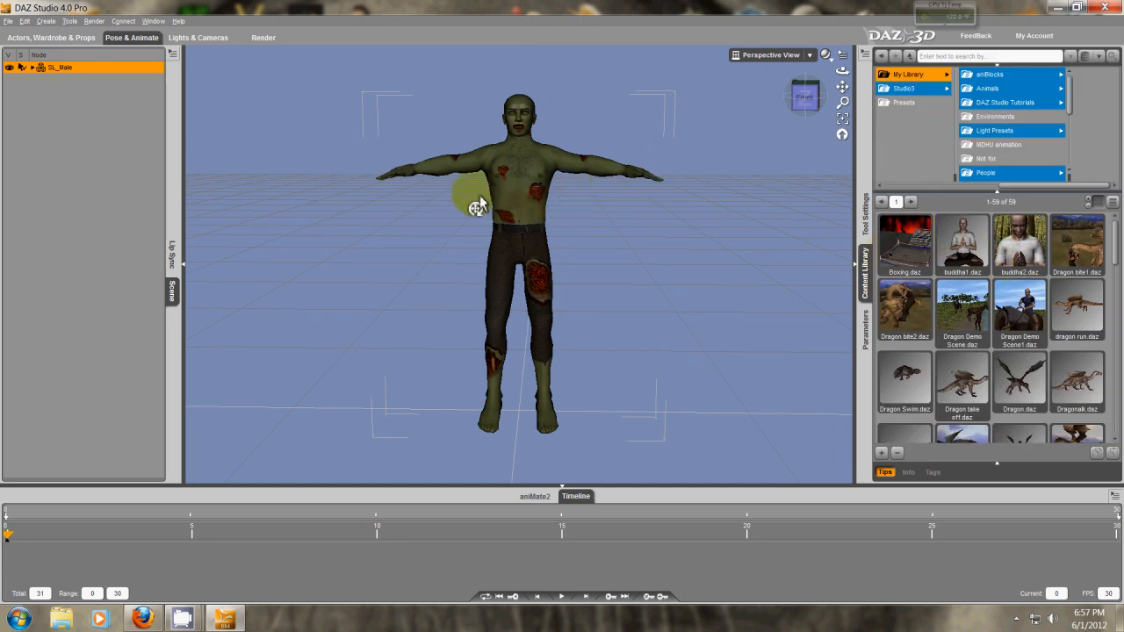
{"action": "left_click", "coordinate": [25, 21]}
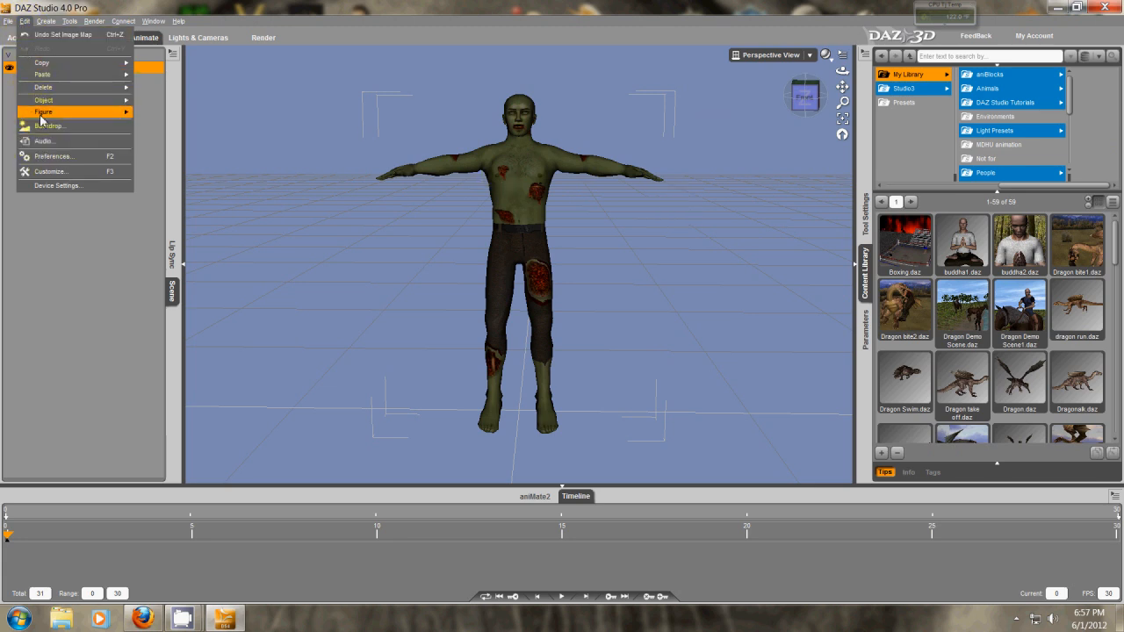
{"action": "mouse_move", "coordinate": [130, 120]}
{"action": "mouse_move", "coordinate": [202, 229]}
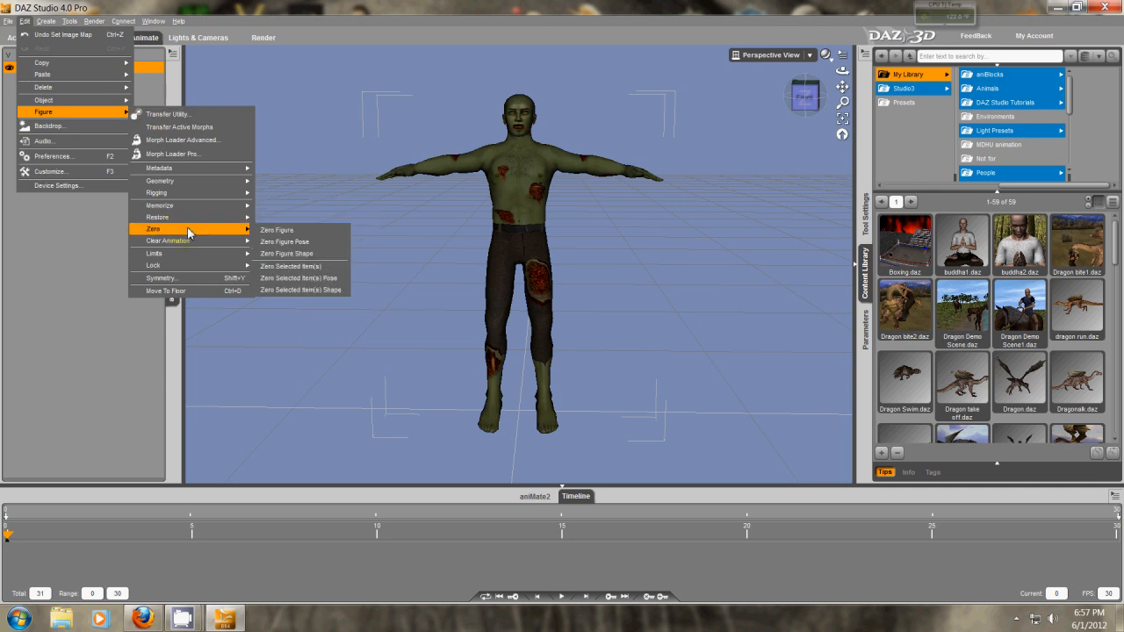
{"action": "left_click", "coordinate": [303, 229]}
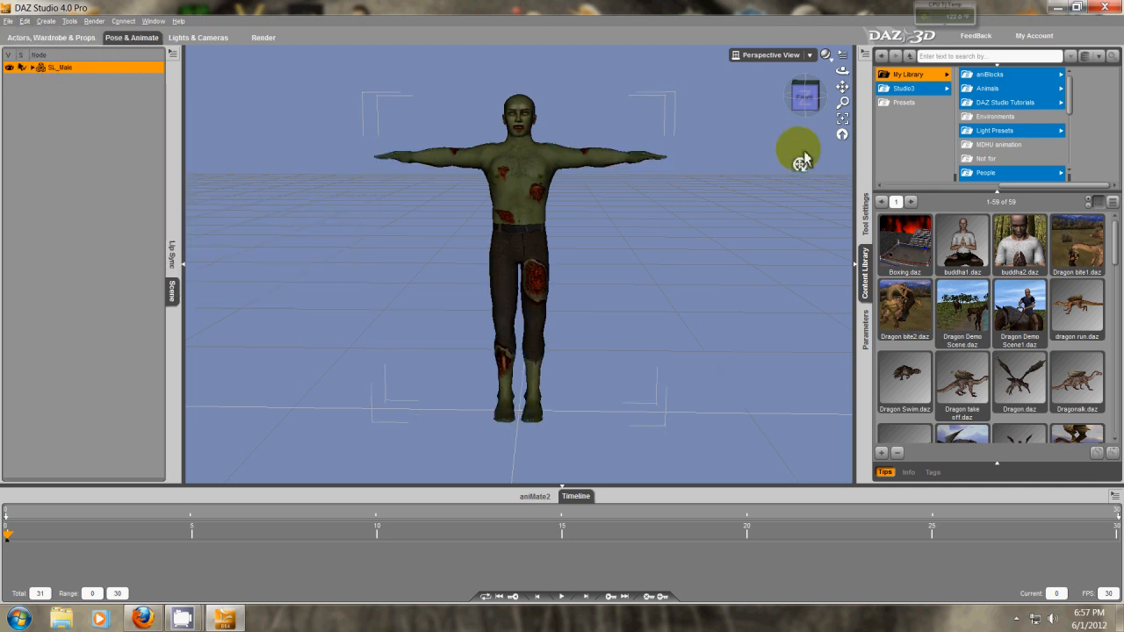
Save the scene as "zombie SL" in My Library in the DAZ Studio Scene format
{"action": "left_click_drag", "start_coordinate": [798, 107], "coordinate": [798, 116]}
{"action": "mouse_move", "coordinate": [554, 298]}
{"action": "left_mouse_down"}
{"action": "mouse_move", "coordinate": [572, 288]}
{"action": "mouse_move", "coordinate": [563, 294]}
{"action": "left_mouse_up"}
{"action": "left_click_drag", "start_coordinate": [842, 87], "coordinate": [565, 294]}
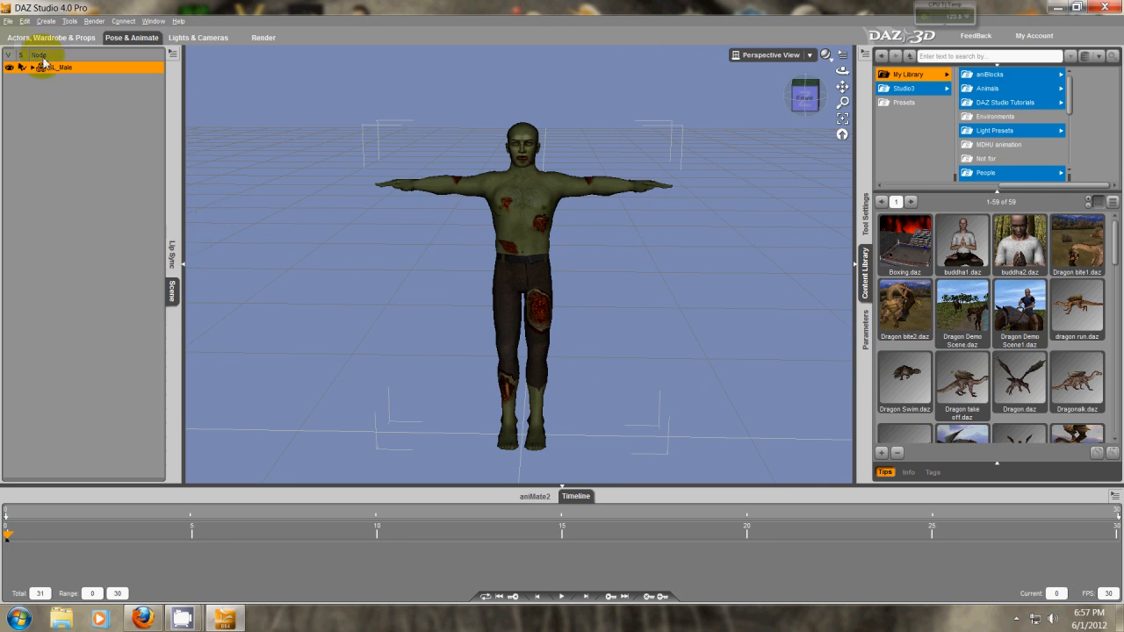
{"action": "left_click", "coordinate": [7, 21]}
{"action": "mouse_move", "coordinate": [78, 91]}
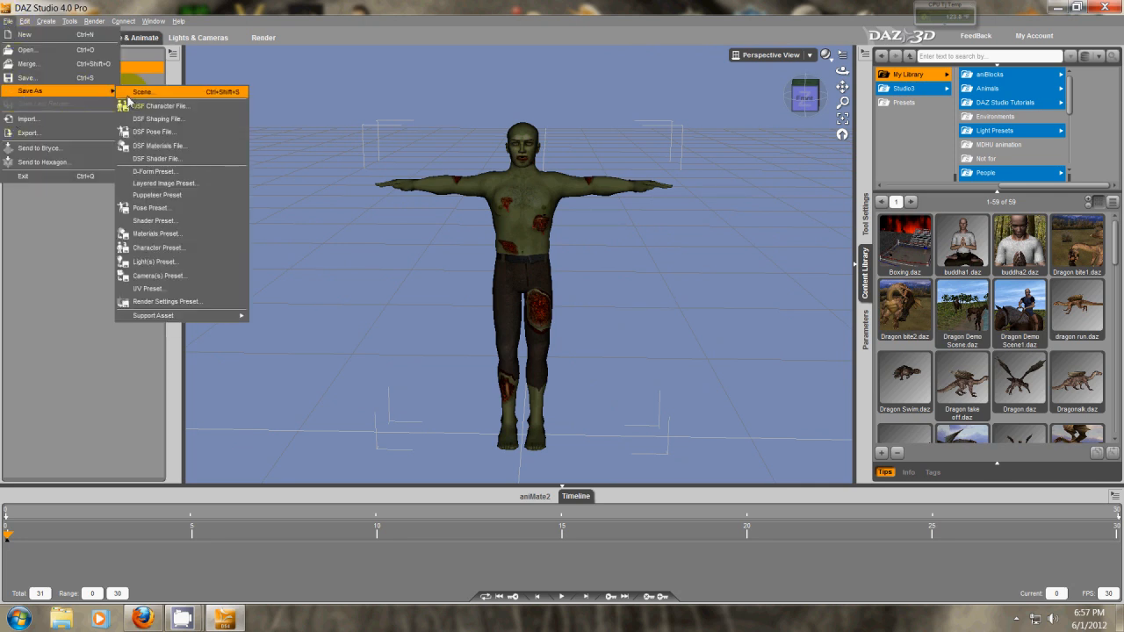
{"action": "left_click", "coordinate": [132, 101]}
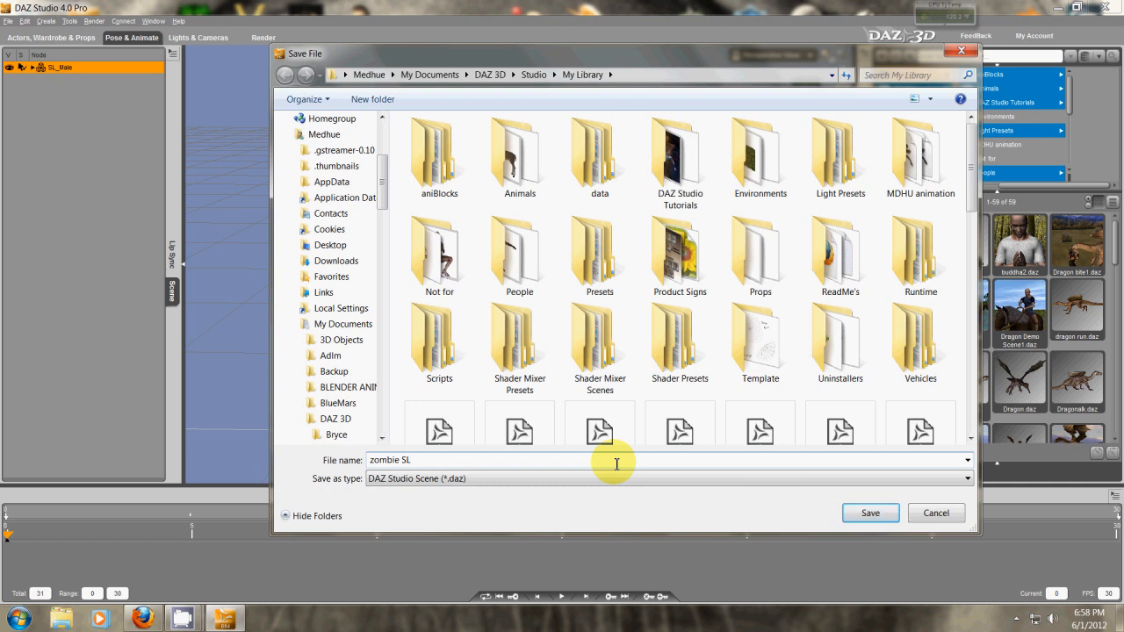
{"action": "key", "text": "Return"}
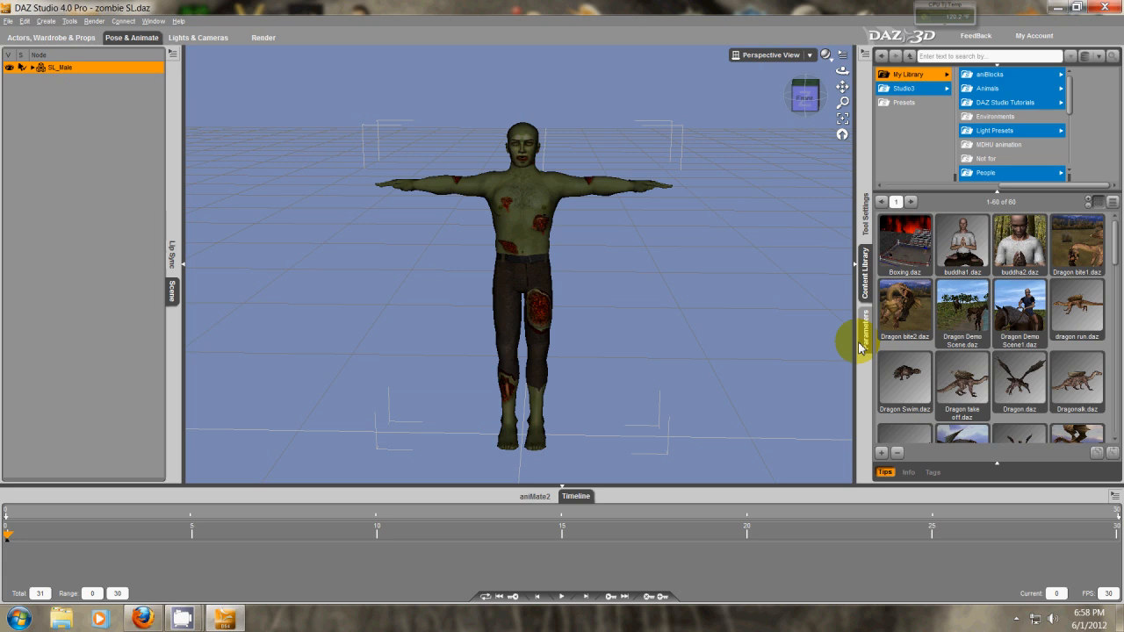
Locate the zombie SL scene in My Library and save the scene again to give it a thumbnail
{"action": "left_click_drag", "start_coordinate": [1114, 255], "coordinate": [1120, 445]}
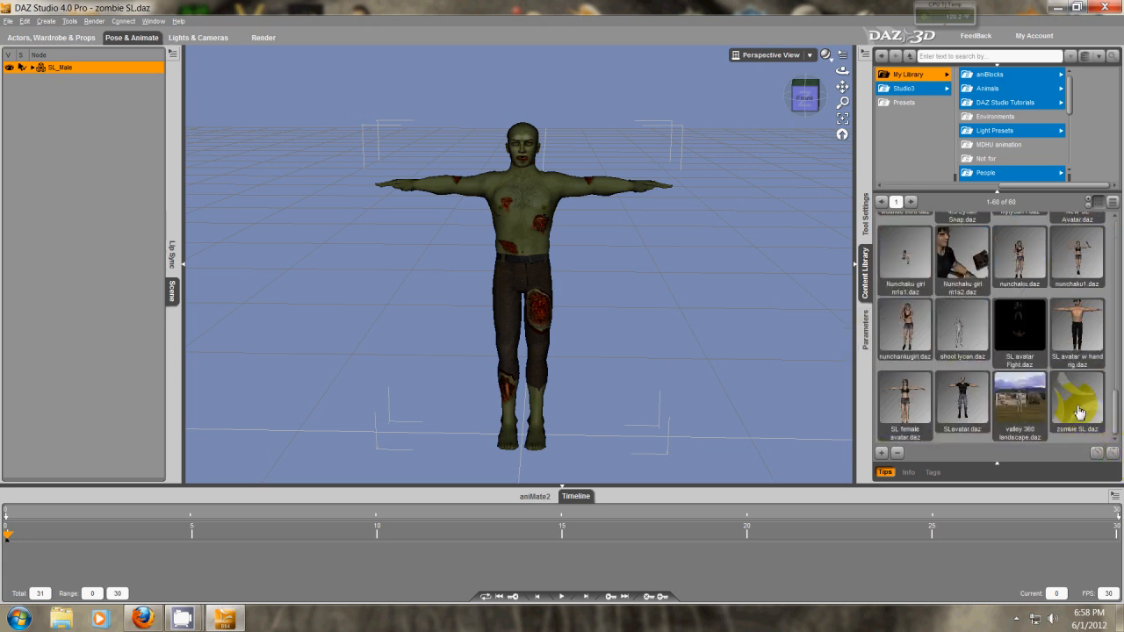
{"action": "mouse_move", "coordinate": [1079, 411]}
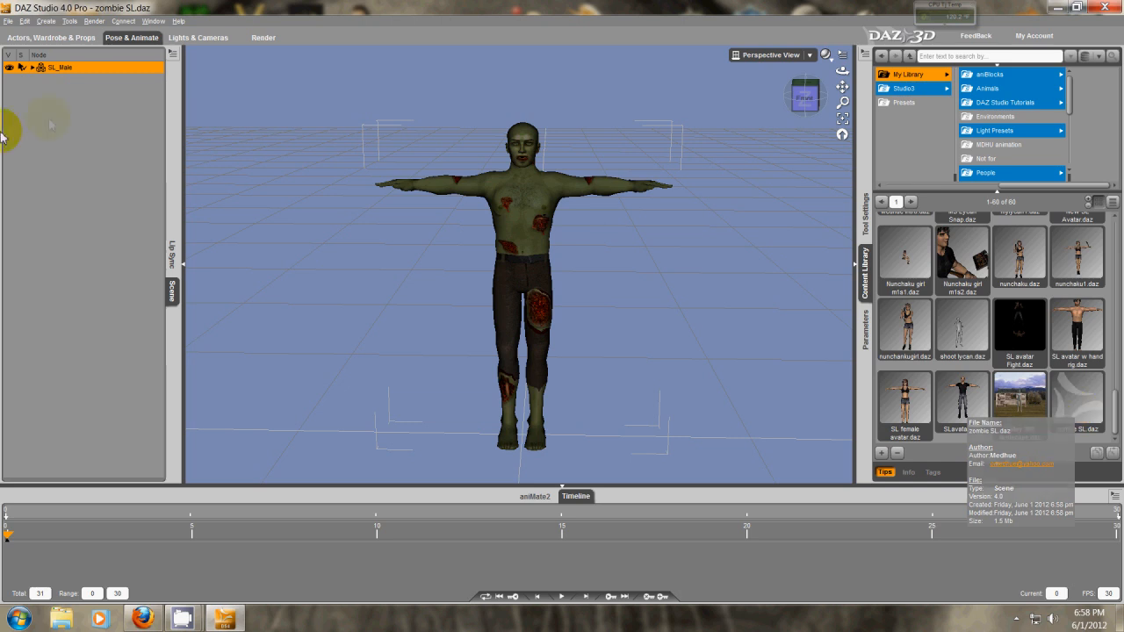
{"action": "left_click", "coordinate": [9, 20]}
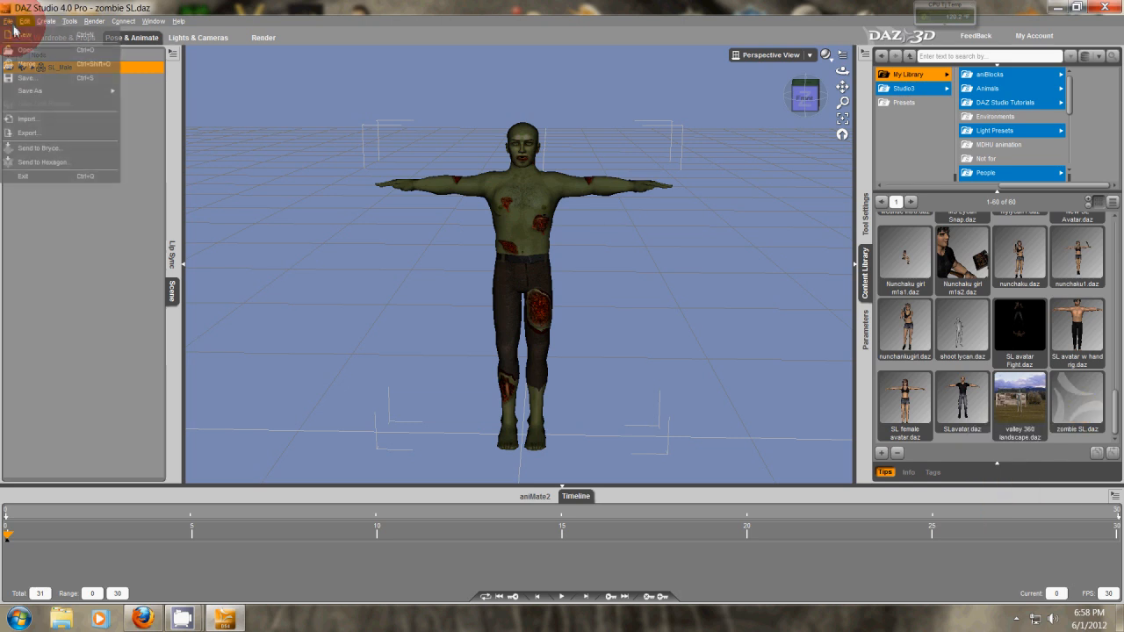
{"action": "left_click", "coordinate": [35, 79]}
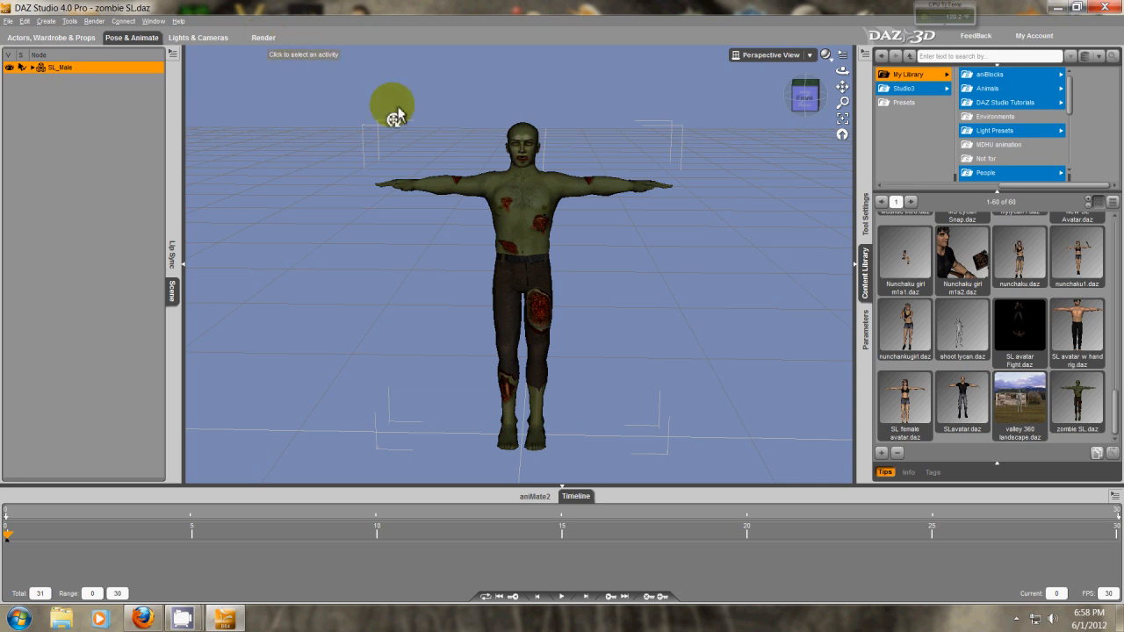
Check the dimension preset in the render settings, and show the aspect frame in the Pose & Animate viewport
{"action": "left_click", "coordinate": [264, 37]}
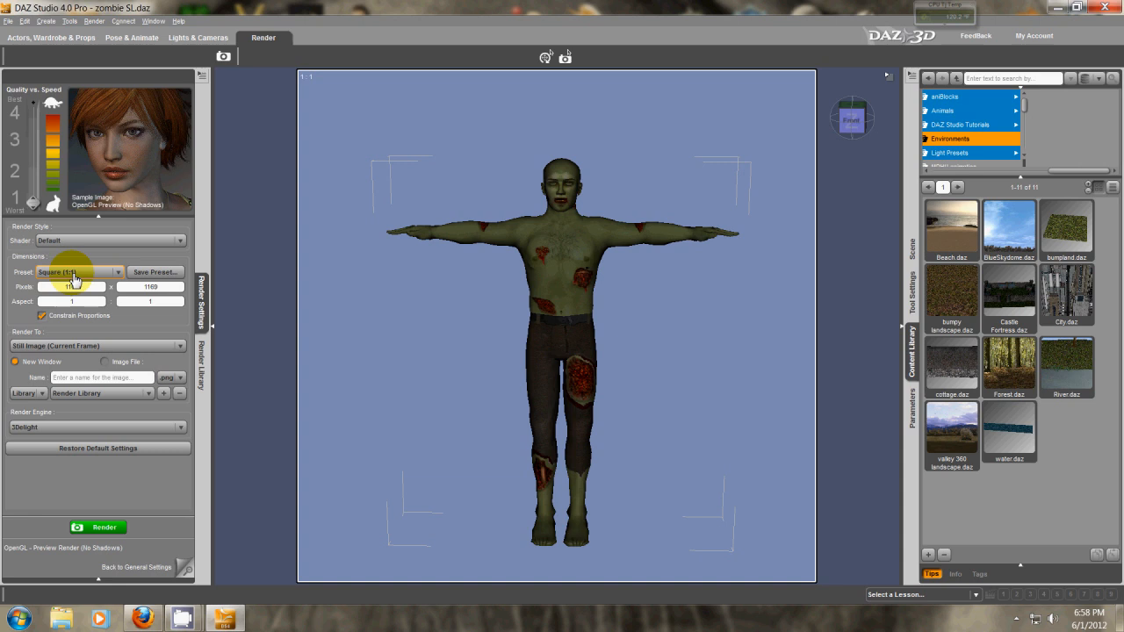
{"action": "left_click", "coordinate": [145, 39]}
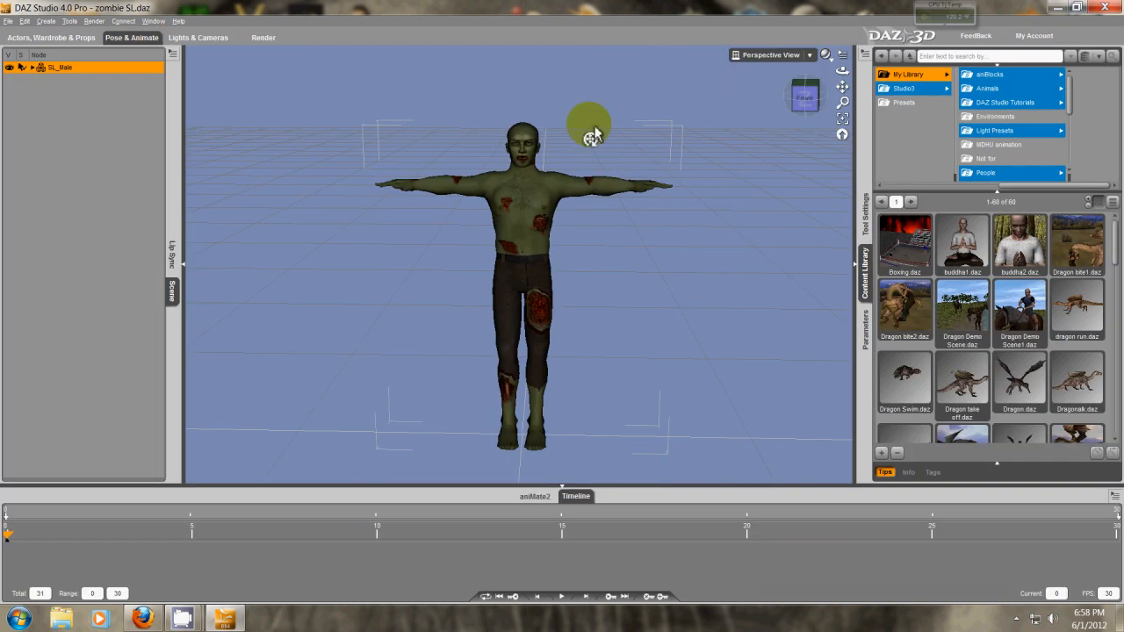
{"action": "left_click", "coordinate": [842, 57]}
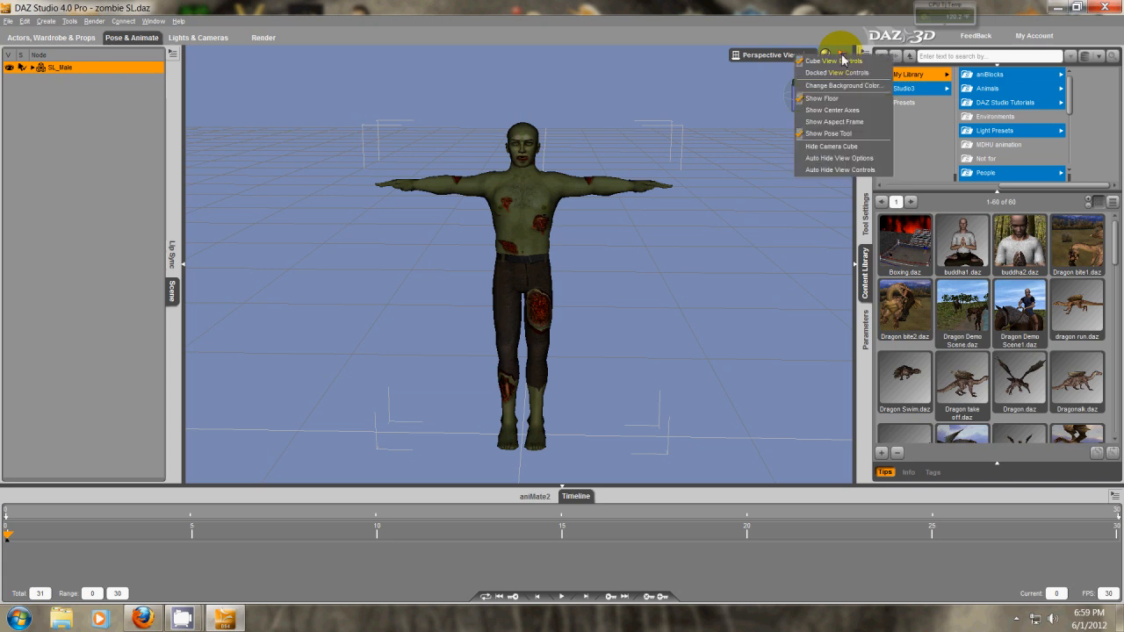
{"action": "left_click", "coordinate": [842, 122]}
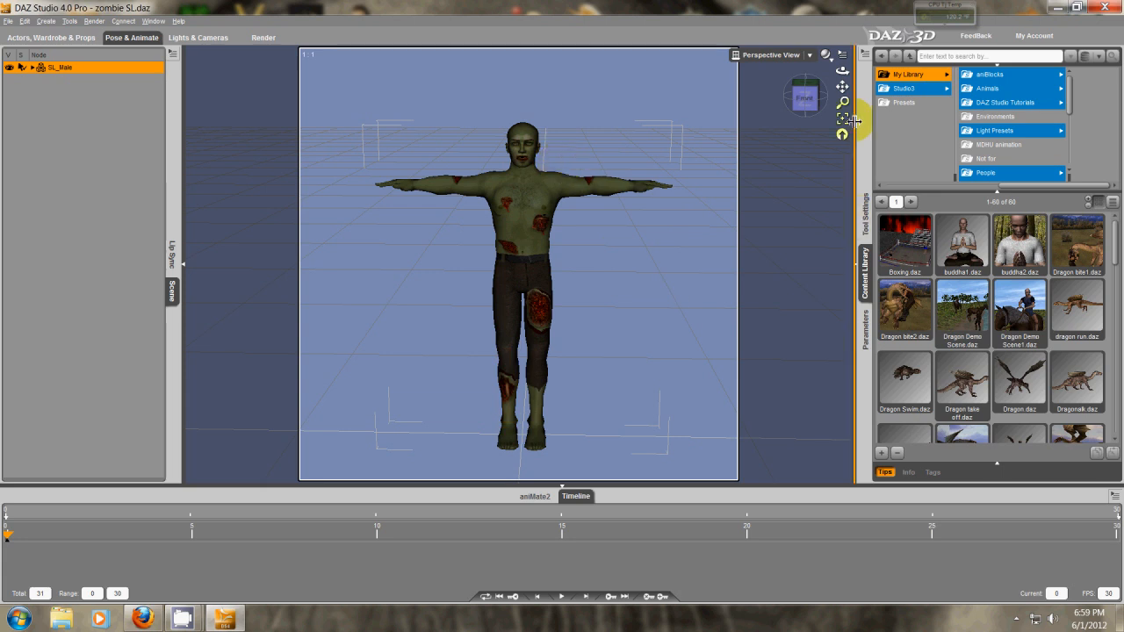
Zoom and pan the perspective view so the zombie figure fills the square aspect frame
{"action": "left_click_drag", "start_coordinate": [1115, 263], "coordinate": [1111, 450]}
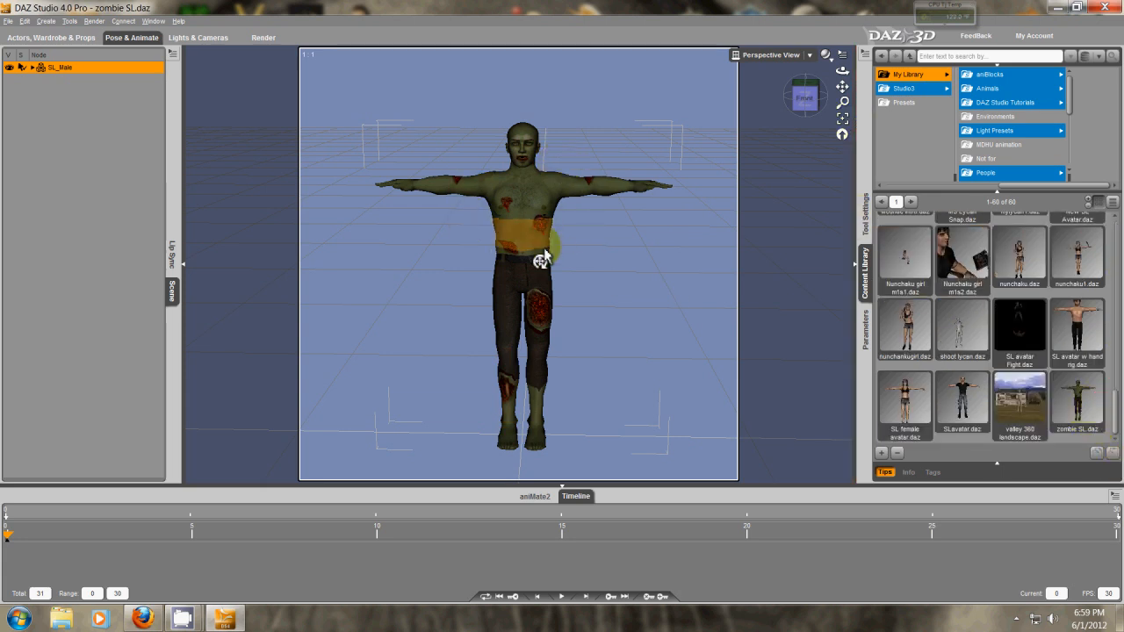
{"action": "scroll", "coordinate": [541, 260], "scroll_direction": "up", "scroll_amount": 2}
{"action": "left_click_drag", "start_coordinate": [843, 89], "coordinate": [843, 71]}
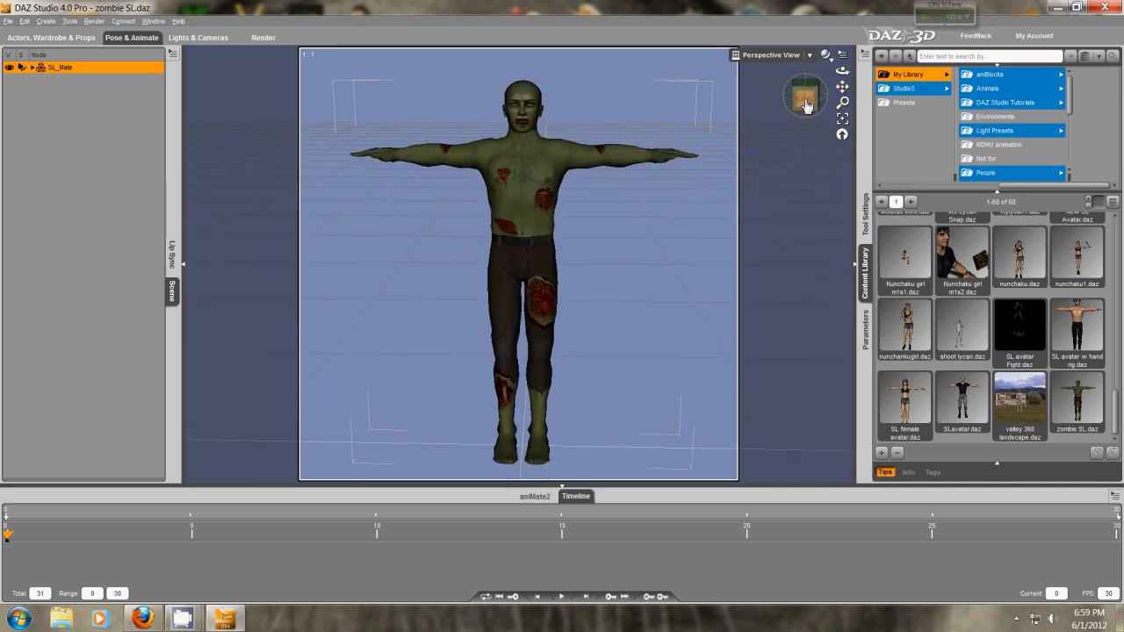
{"action": "left_click_drag", "start_coordinate": [807, 106], "coordinate": [806, 86]}
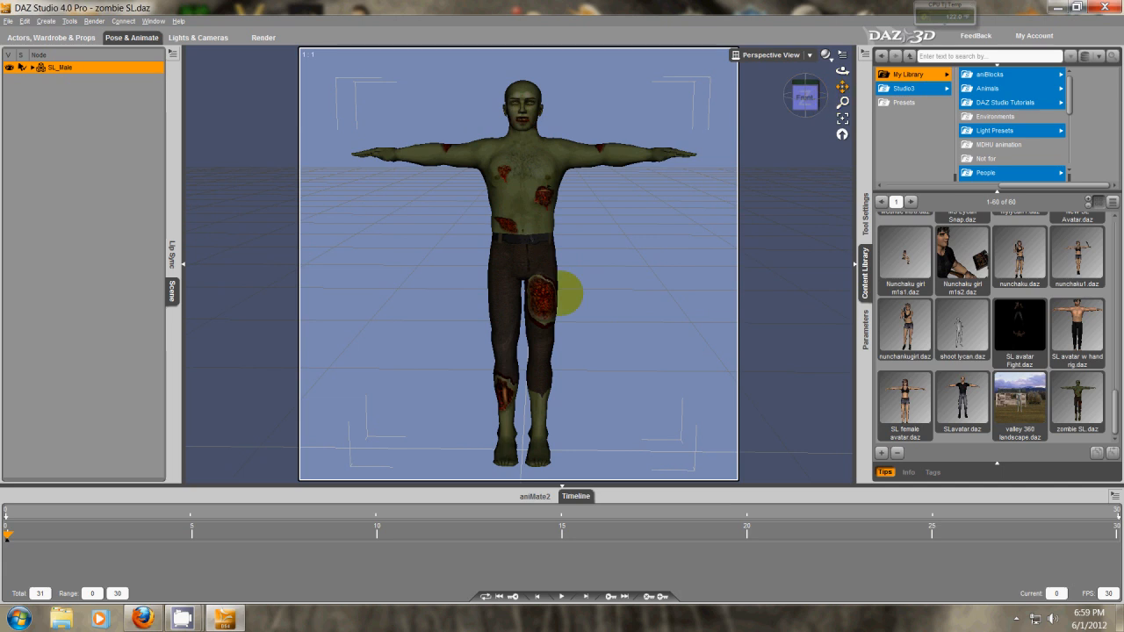
{"action": "scroll", "coordinate": [526, 253], "scroll_direction": "up", "scroll_amount": 1}
{"action": "left_click_drag", "start_coordinate": [843, 89], "coordinate": [843, 86]}
Save the zombie SL scene over its existing file and hide the aspect frame
{"action": "left_click", "coordinate": [12, 20]}
{"action": "left_click", "coordinate": [35, 72]}
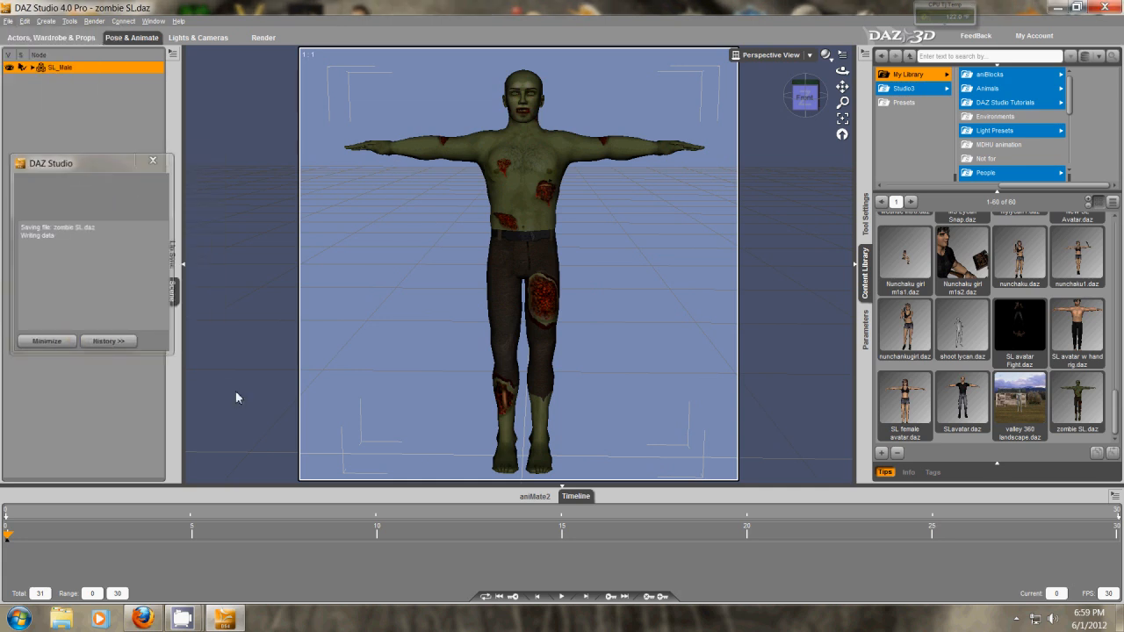
{"action": "left_click", "coordinate": [12, 19]}
{"action": "left_click", "coordinate": [35, 72]}
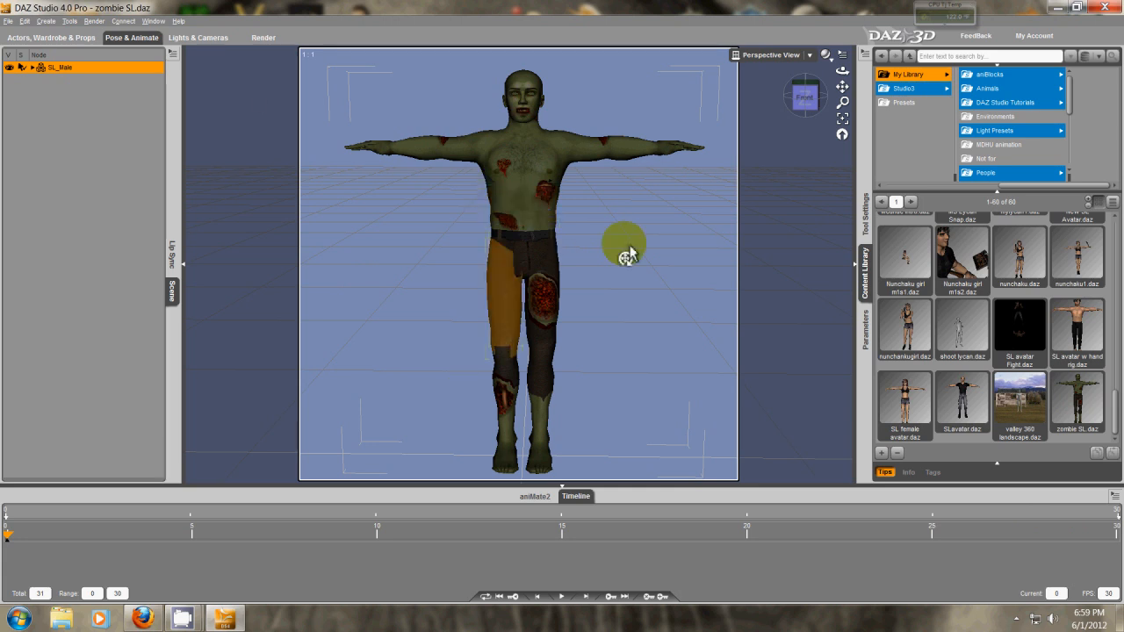
{"action": "left_click", "coordinate": [844, 59]}
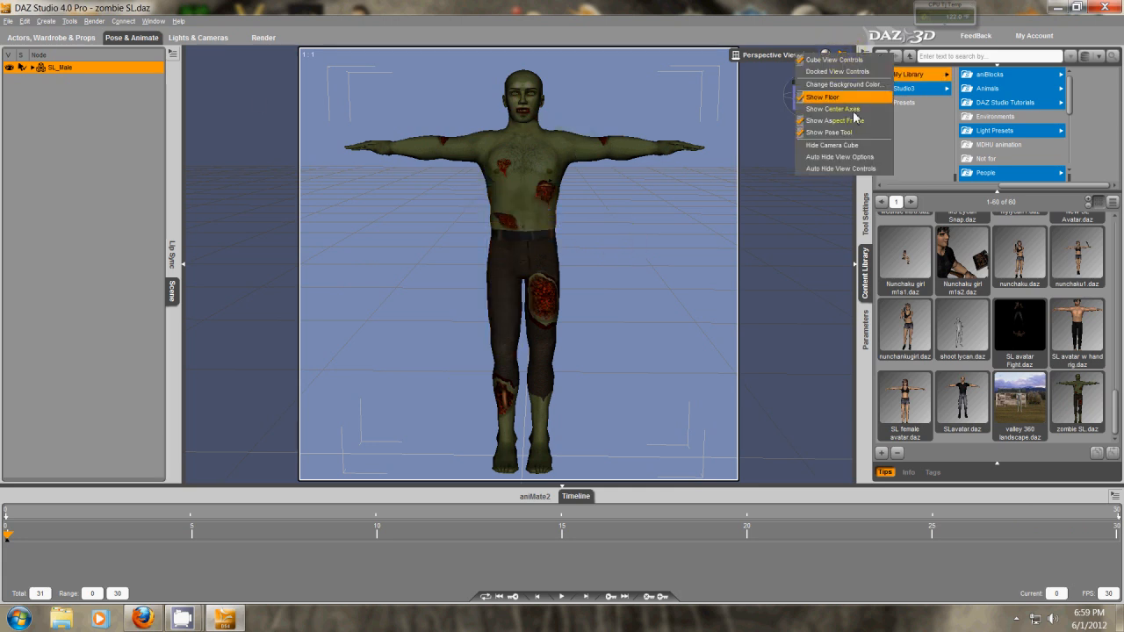
{"action": "left_click", "coordinate": [843, 123]}
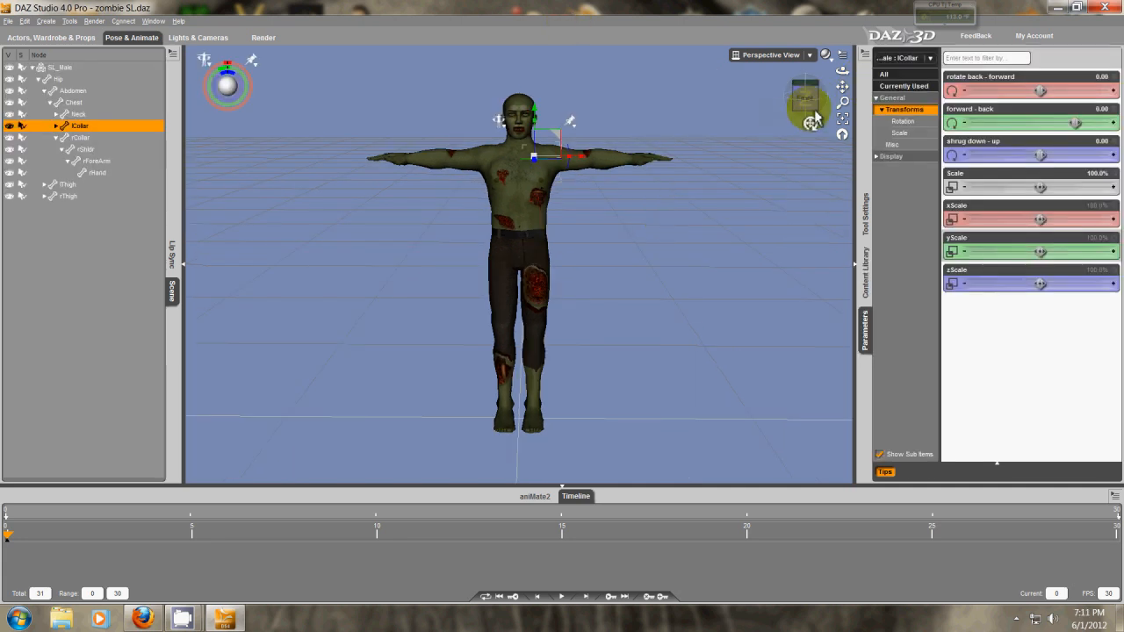
Examine the zombie from different angles by orbiting the camera, including a view from directly above
{"action": "mouse_move", "coordinate": [412, 299]}
{"action": "left_mouse_down"}
{"action": "mouse_move", "coordinate": [571, 268]}
{"action": "mouse_move", "coordinate": [562, 293]}
{"action": "mouse_move", "coordinate": [535, 283]}
{"action": "left_mouse_up"}
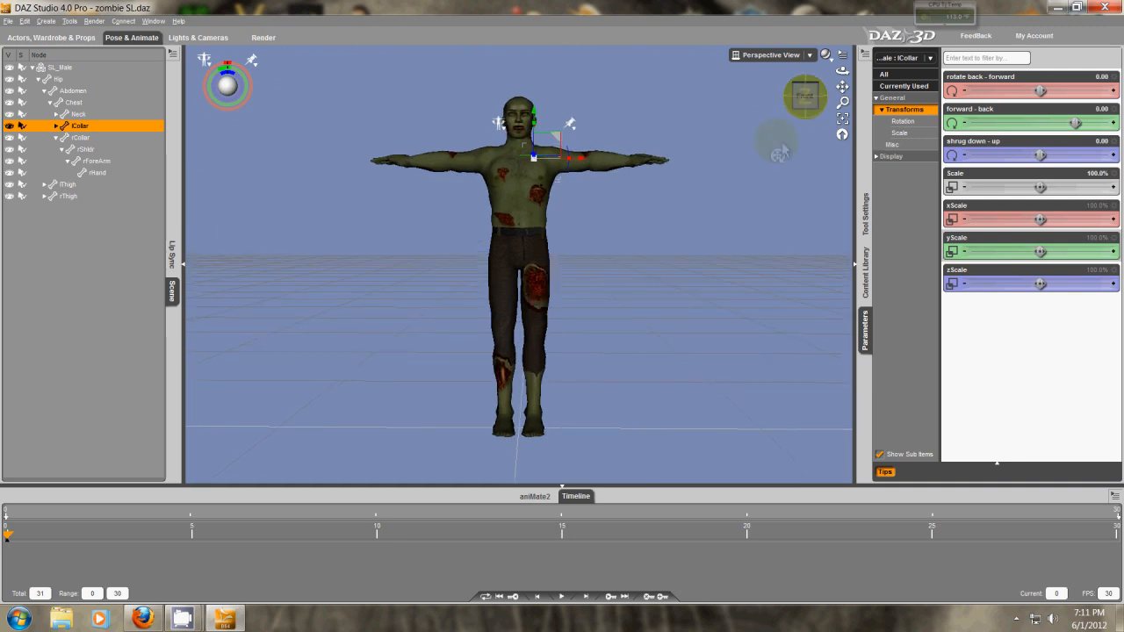
{"action": "mouse_move", "coordinate": [495, 290]}
{"action": "left_mouse_down"}
{"action": "mouse_move", "coordinate": [495, 356]}
{"action": "mouse_move", "coordinate": [567, 272]}
{"action": "mouse_move", "coordinate": [554, 326]}
{"action": "mouse_move", "coordinate": [635, 291]}
{"action": "mouse_move", "coordinate": [552, 243]}
{"action": "mouse_move", "coordinate": [491, 357]}
{"action": "mouse_move", "coordinate": [559, 293]}
{"action": "mouse_move", "coordinate": [482, 289]}
{"action": "mouse_move", "coordinate": [620, 301]}
{"action": "mouse_move", "coordinate": [544, 295]}
{"action": "mouse_move", "coordinate": [529, 278]}
{"action": "mouse_move", "coordinate": [556, 293]}
{"action": "mouse_move", "coordinate": [639, 301]}
{"action": "mouse_move", "coordinate": [564, 281]}
{"action": "mouse_move", "coordinate": [562, 290]}
{"action": "left_mouse_up"}
{"action": "left_click", "coordinate": [804, 103]}
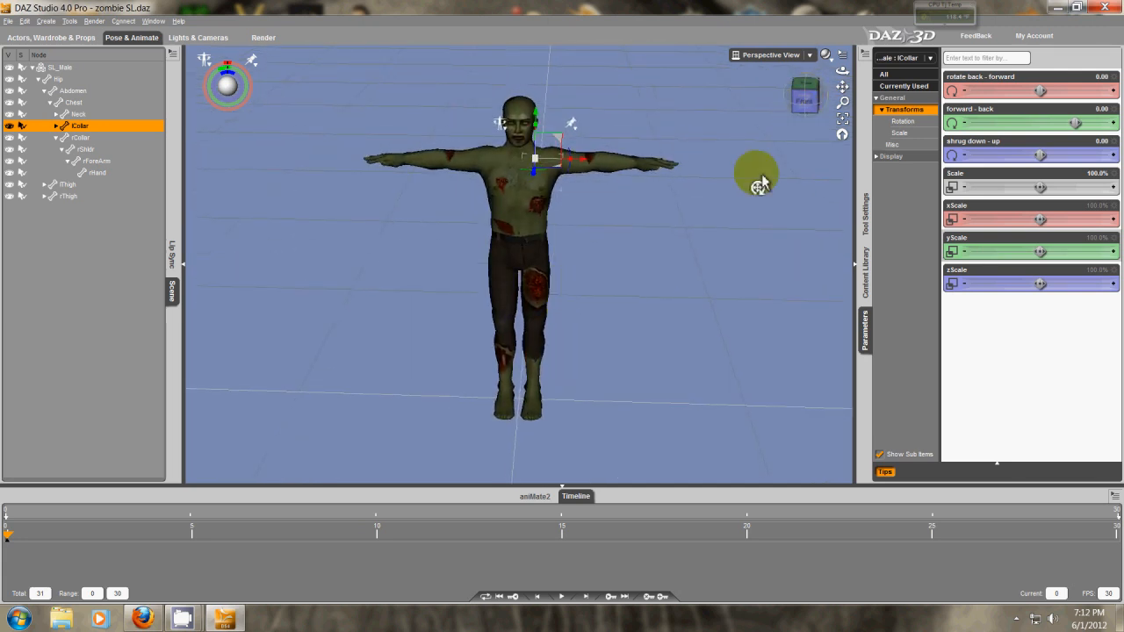
{"action": "mouse_move", "coordinate": [590, 268]}
{"action": "left_mouse_down"}
{"action": "mouse_move", "coordinate": [588, 286]}
{"action": "mouse_move", "coordinate": [395, 309]}
{"action": "mouse_move", "coordinate": [725, 296]}
{"action": "mouse_move", "coordinate": [537, 276]}
{"action": "mouse_move", "coordinate": [581, 315]}
{"action": "mouse_move", "coordinate": [577, 281]}
{"action": "mouse_move", "coordinate": [532, 281]}
{"action": "mouse_move", "coordinate": [572, 289]}
{"action": "mouse_move", "coordinate": [595, 253]}
{"action": "left_mouse_up"}
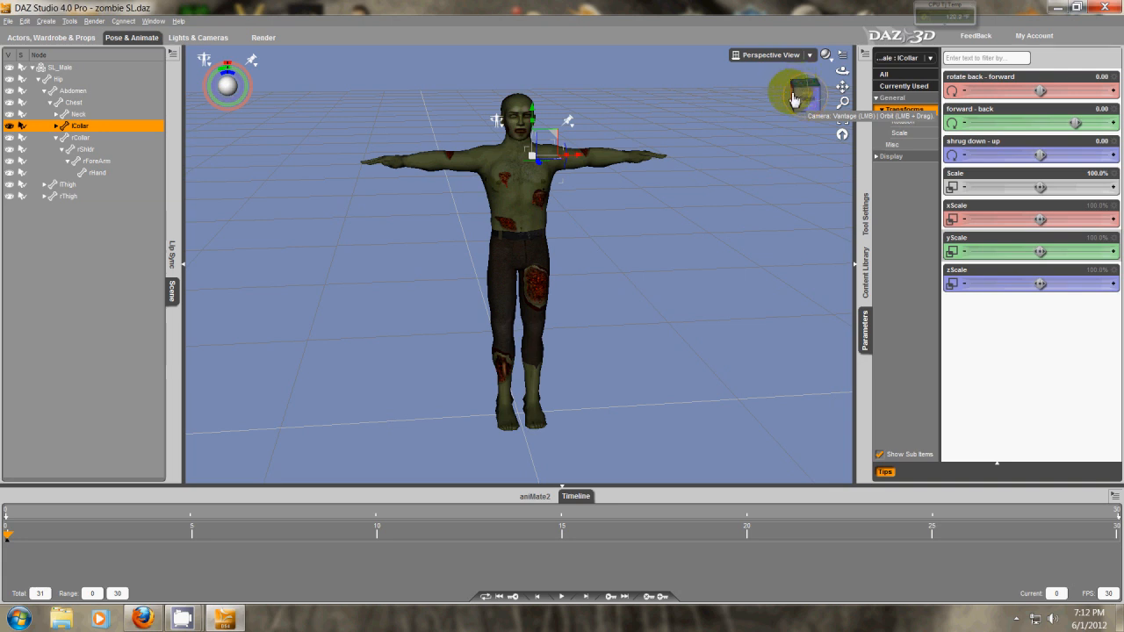
{"action": "left_click", "coordinate": [806, 102]}
{"action": "left_click_drag", "start_coordinate": [806, 102], "coordinate": [821, 82]}
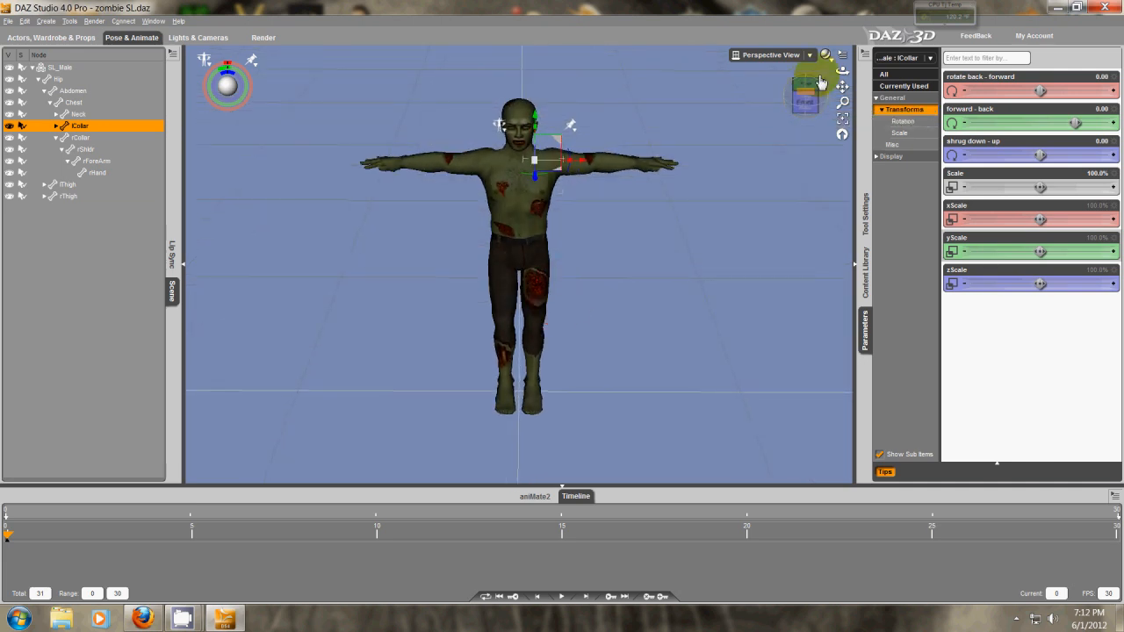
{"action": "left_click", "coordinate": [807, 87]}
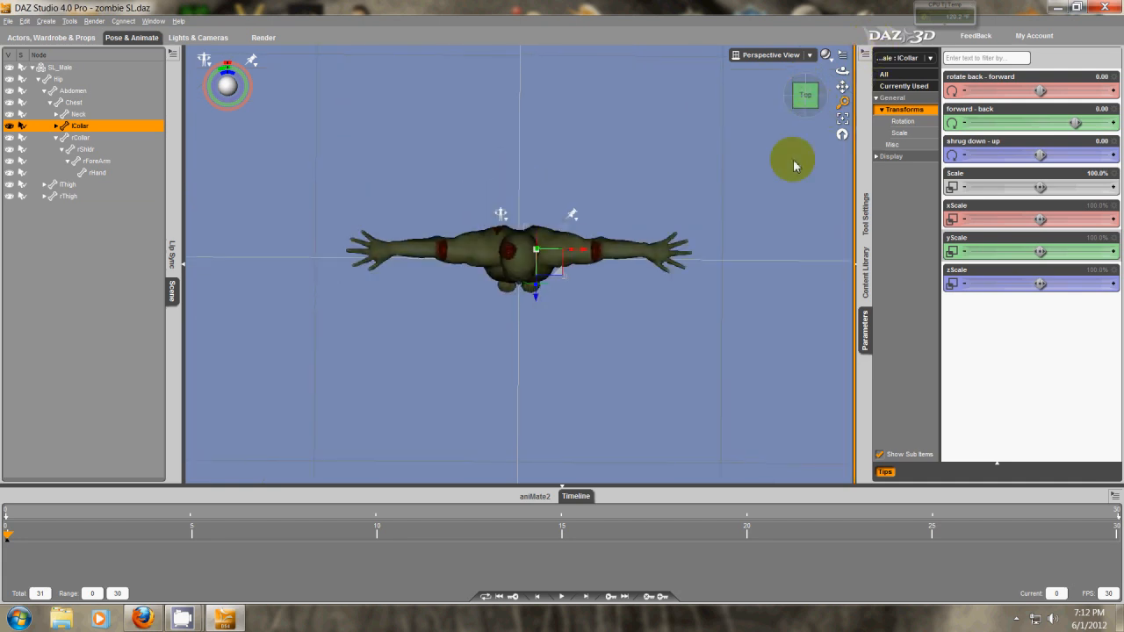
{"action": "mouse_move", "coordinate": [806, 109]}
{"action": "left_mouse_down"}
{"action": "mouse_move", "coordinate": [841, 107]}
{"action": "mouse_move", "coordinate": [832, 63]}
{"action": "mouse_move", "coordinate": [800, 49]}
{"action": "left_mouse_up"}
{"action": "mouse_move", "coordinate": [556, 276]}
{"action": "left_mouse_down"}
{"action": "mouse_move", "coordinate": [502, 293]}
{"action": "mouse_move", "coordinate": [587, 286]}
{"action": "mouse_move", "coordinate": [573, 292]}
{"action": "left_mouse_up"}
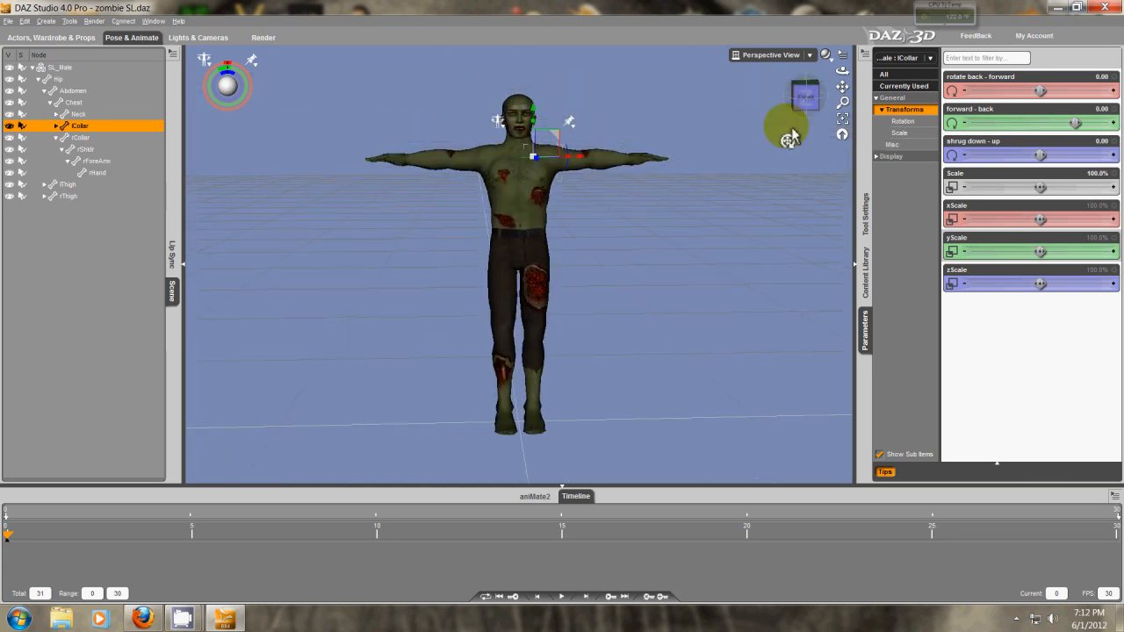
Pan the camera and zoom in and out on the zombie figure
{"action": "left_click_drag", "start_coordinate": [840, 91], "coordinate": [561, 294]}
{"action": "scroll", "coordinate": [421, 267], "scroll_direction": "down", "scroll_amount": 3}
{"action": "scroll", "coordinate": [420, 267], "scroll_direction": "up", "scroll_amount": 4}
{"action": "scroll", "coordinate": [421, 267], "scroll_direction": "down", "scroll_amount": 3}
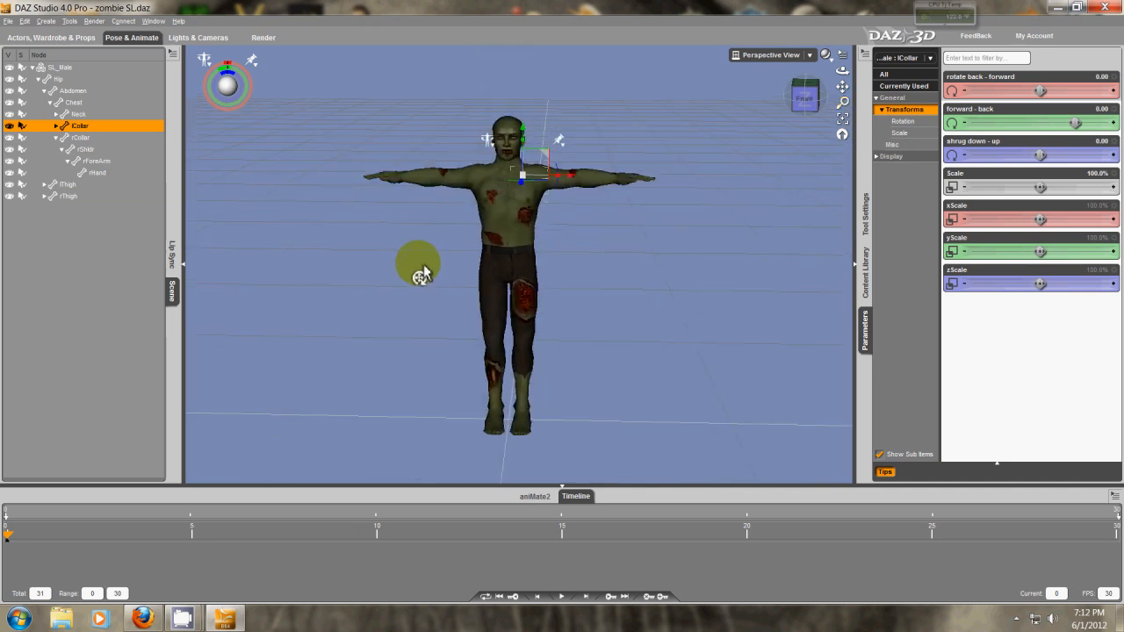
Frame the view on the left collar and on the abdomen to inspect each body part up close
{"action": "left_click", "coordinate": [842, 125]}
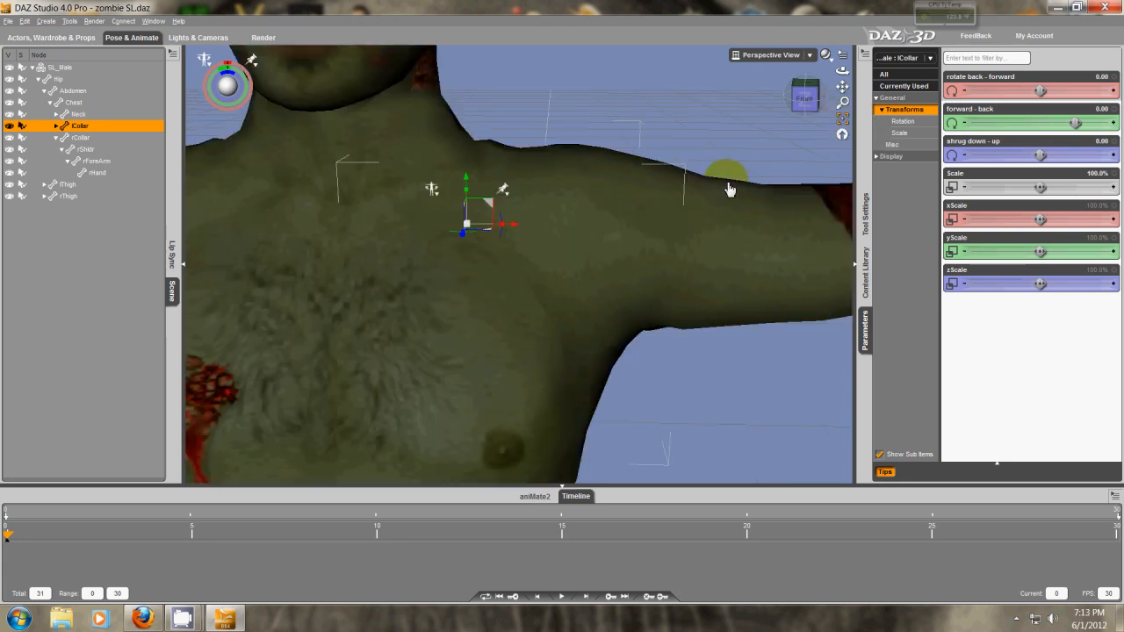
{"action": "scroll", "coordinate": [730, 190], "scroll_direction": "down", "scroll_amount": 5}
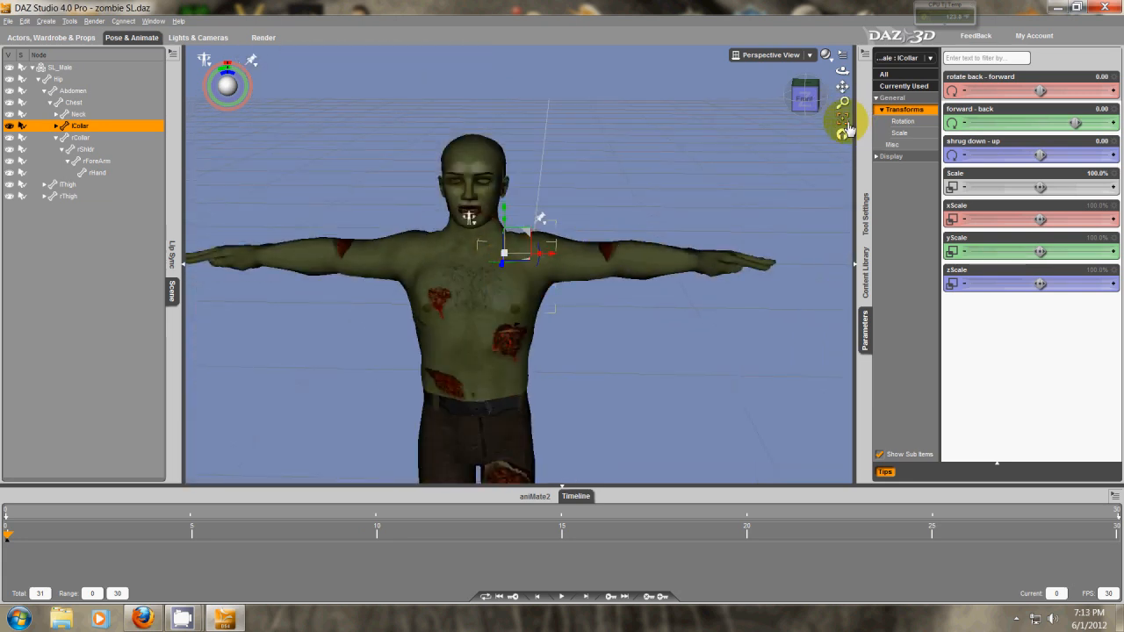
{"action": "left_click", "coordinate": [494, 373]}
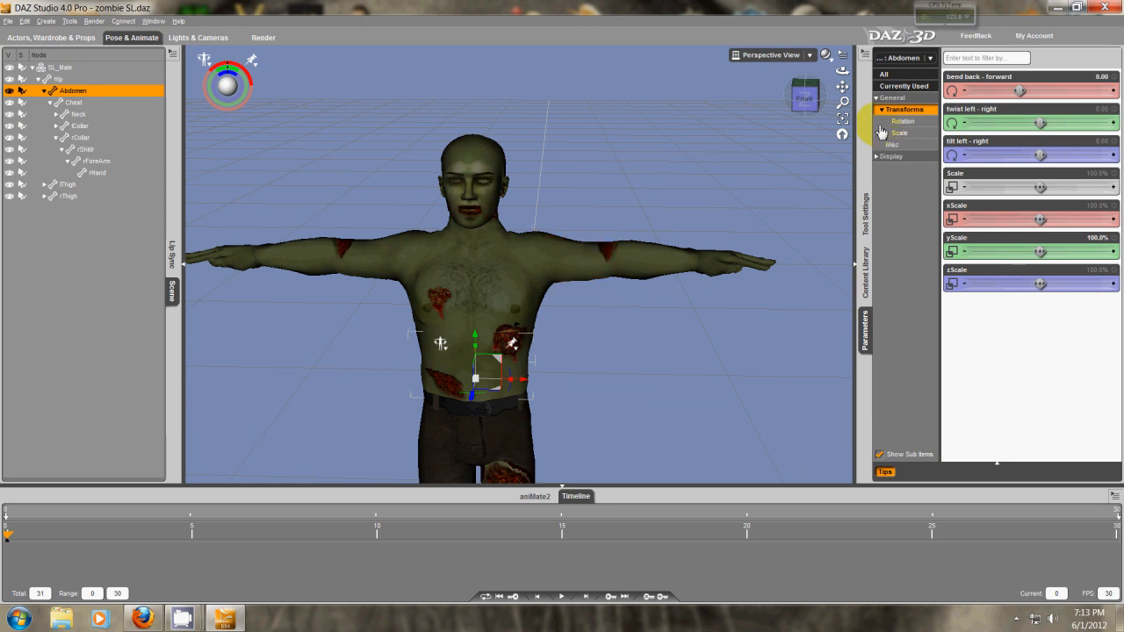
{"action": "left_click", "coordinate": [843, 121]}
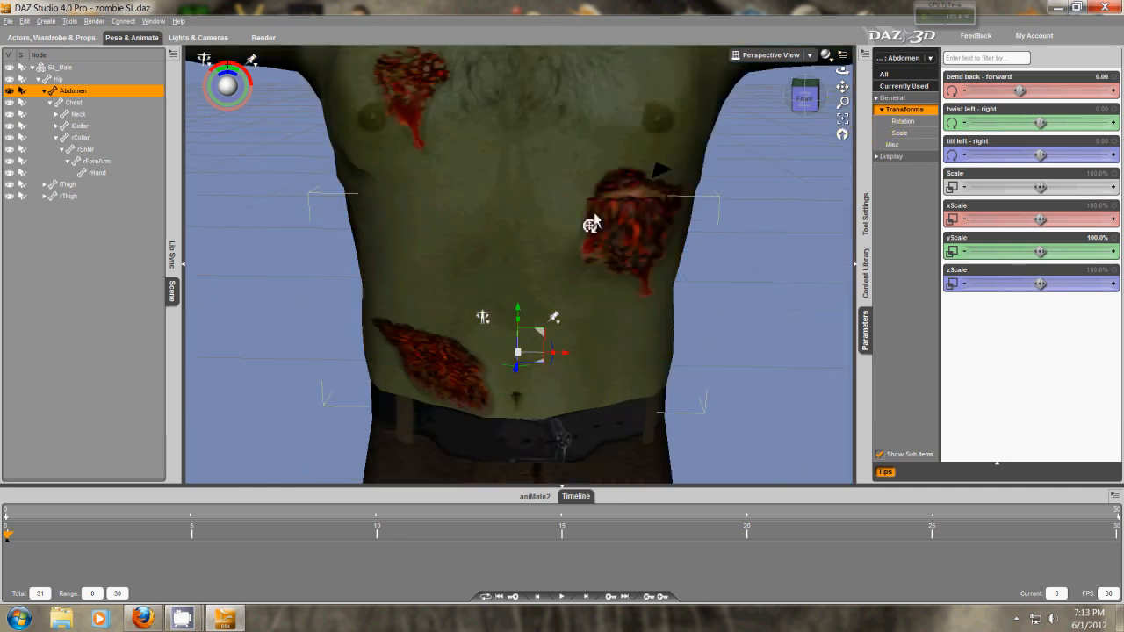
{"action": "left_click_drag", "start_coordinate": [800, 105], "coordinate": [716, 107]}
{"action": "left_click_drag", "start_coordinate": [654, 257], "coordinate": [684, 278]}
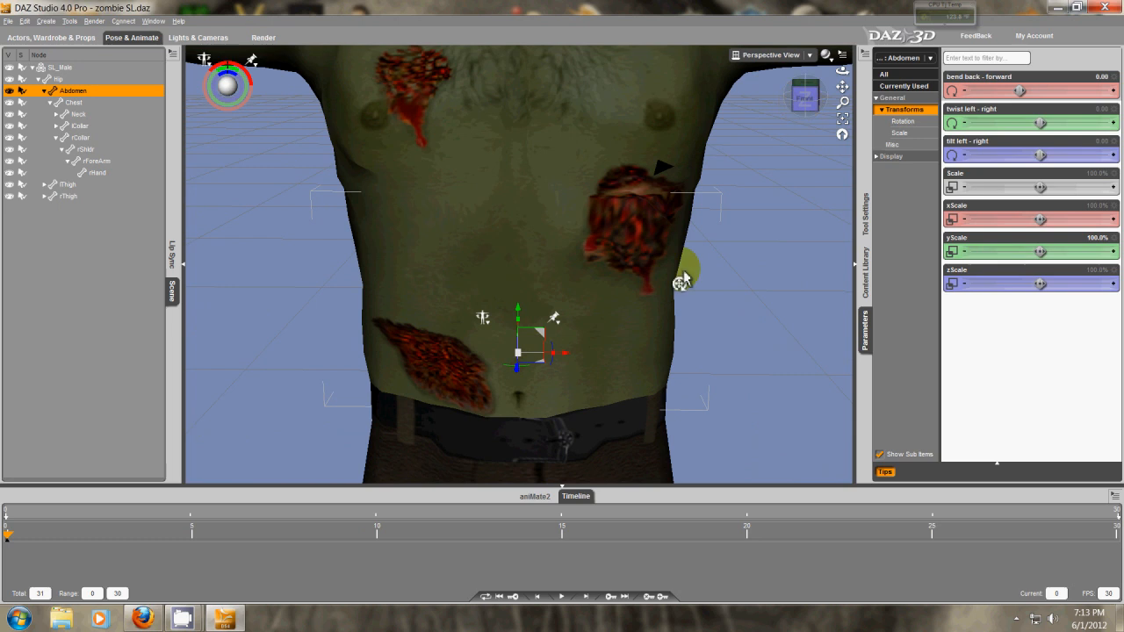
{"action": "scroll", "coordinate": [684, 277], "scroll_direction": "down", "scroll_amount": 5}
Select the whole SL_Male figure, frame it in the view and reset the camera
{"action": "left_click", "coordinate": [58, 69]}
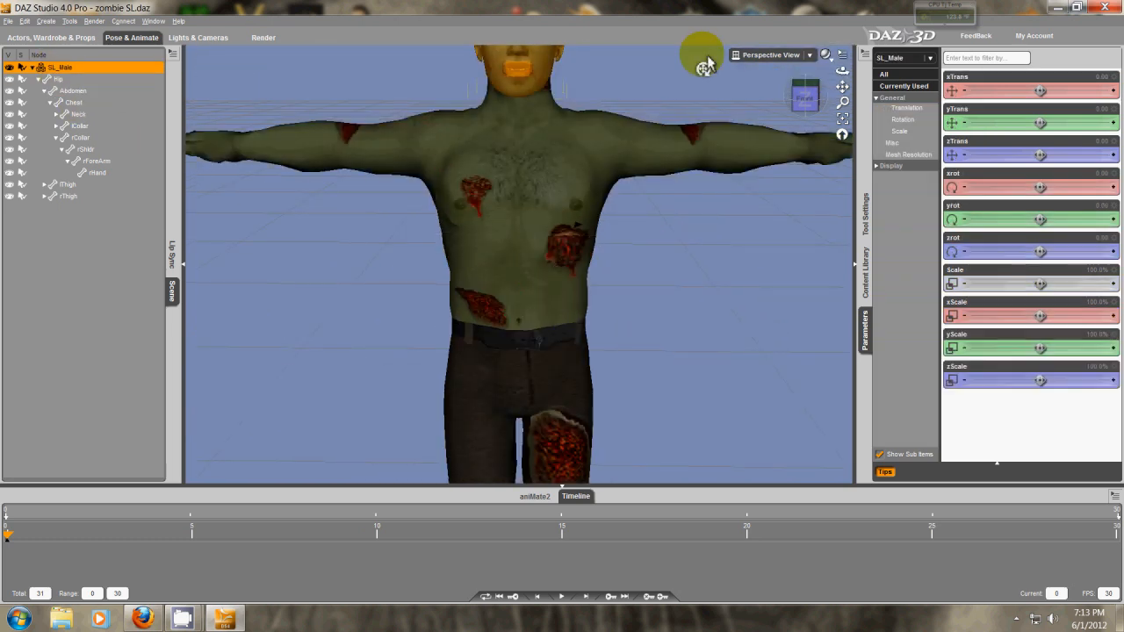
{"action": "left_click", "coordinate": [843, 128]}
{"action": "left_click_drag", "start_coordinate": [699, 263], "coordinate": [672, 275]}
{"action": "mouse_move", "coordinate": [497, 289]}
{"action": "right_mouse_down"}
{"action": "mouse_move", "coordinate": [531, 301]}
{"action": "mouse_move", "coordinate": [471, 312]}
{"action": "mouse_move", "coordinate": [571, 296]}
{"action": "mouse_move", "coordinate": [562, 293]}
{"action": "right_mouse_up"}
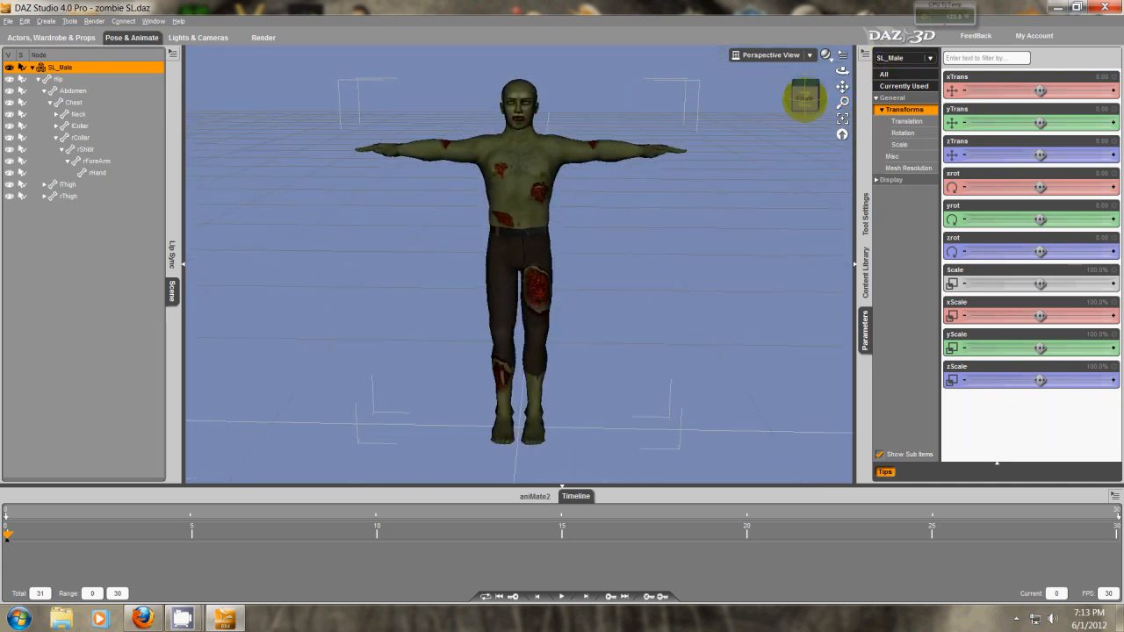
{"action": "left_click", "coordinate": [843, 136]}
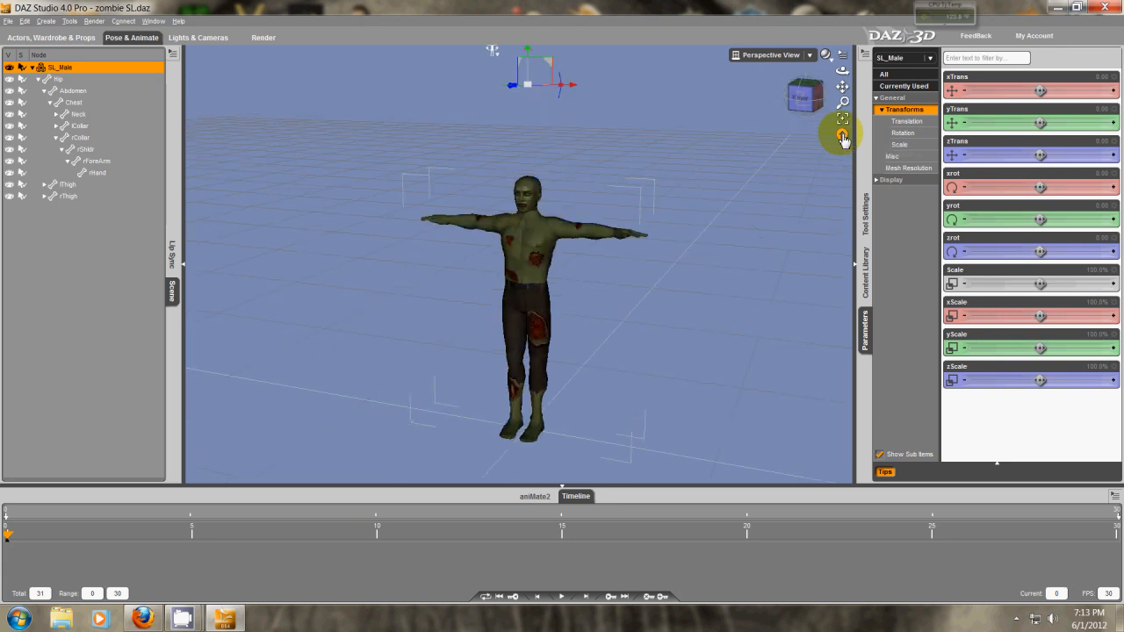
{"action": "mouse_move", "coordinate": [597, 312]}
{"action": "right_mouse_down"}
{"action": "mouse_move", "coordinate": [582, 289]}
{"action": "mouse_move", "coordinate": [536, 294]}
{"action": "mouse_move", "coordinate": [576, 289]}
{"action": "mouse_move", "coordinate": [564, 294]}
{"action": "right_mouse_up"}
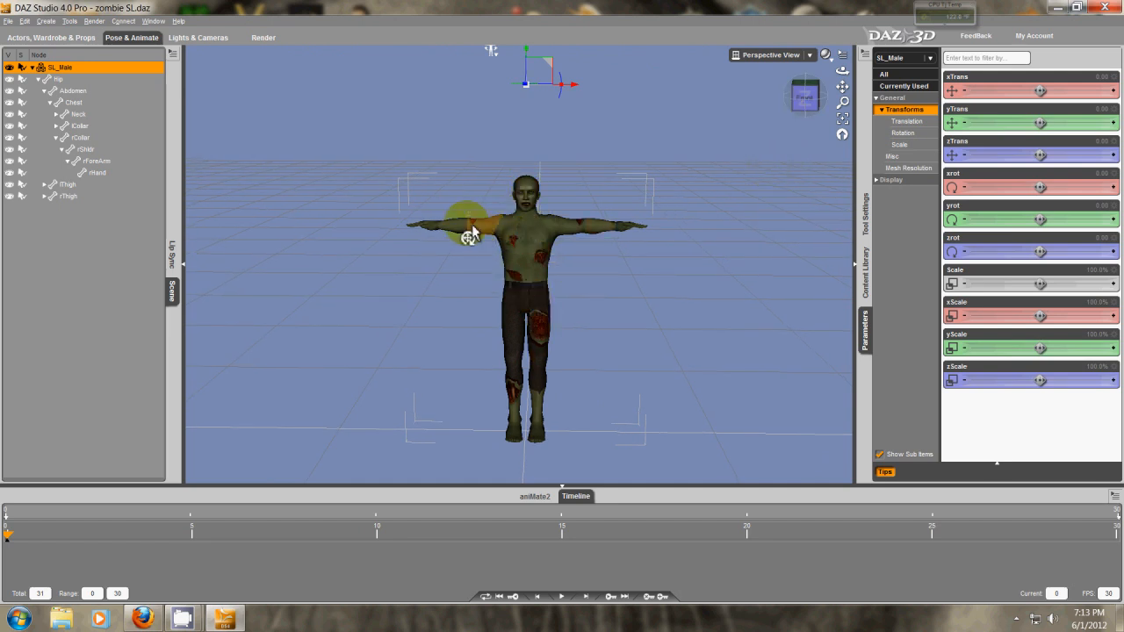
Select the Abdomen and the Chest in the viewport, returning to the whole SL_Male figure after each
{"action": "left_click", "coordinate": [537, 249]}
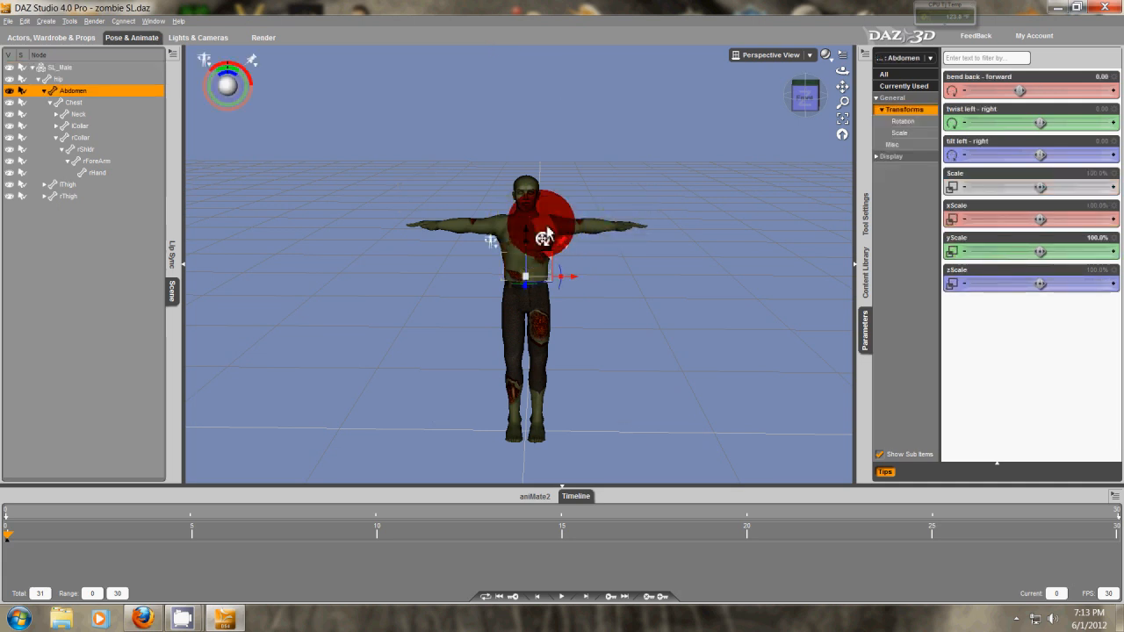
{"action": "left_click", "coordinate": [544, 238]}
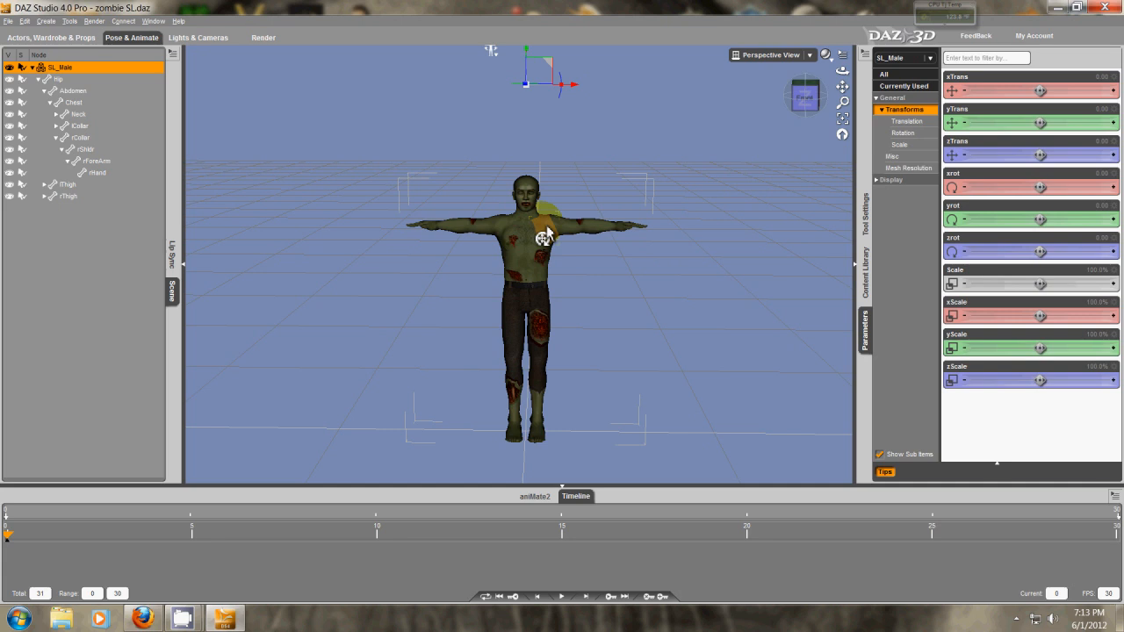
{"action": "left_click", "coordinate": [532, 255]}
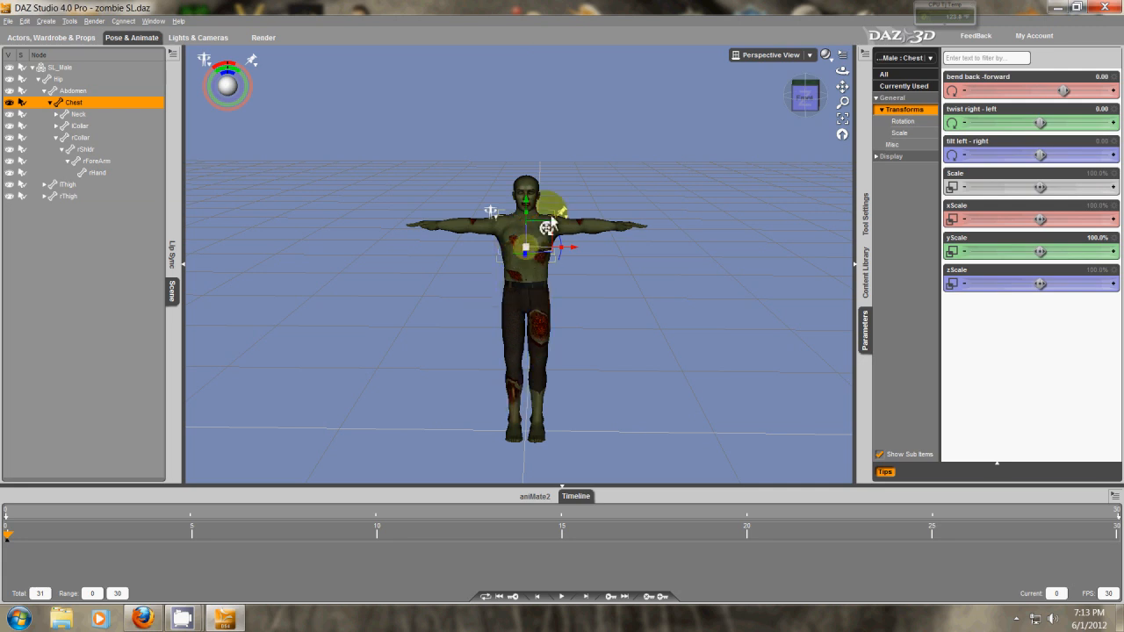
{"action": "left_click", "coordinate": [533, 303]}
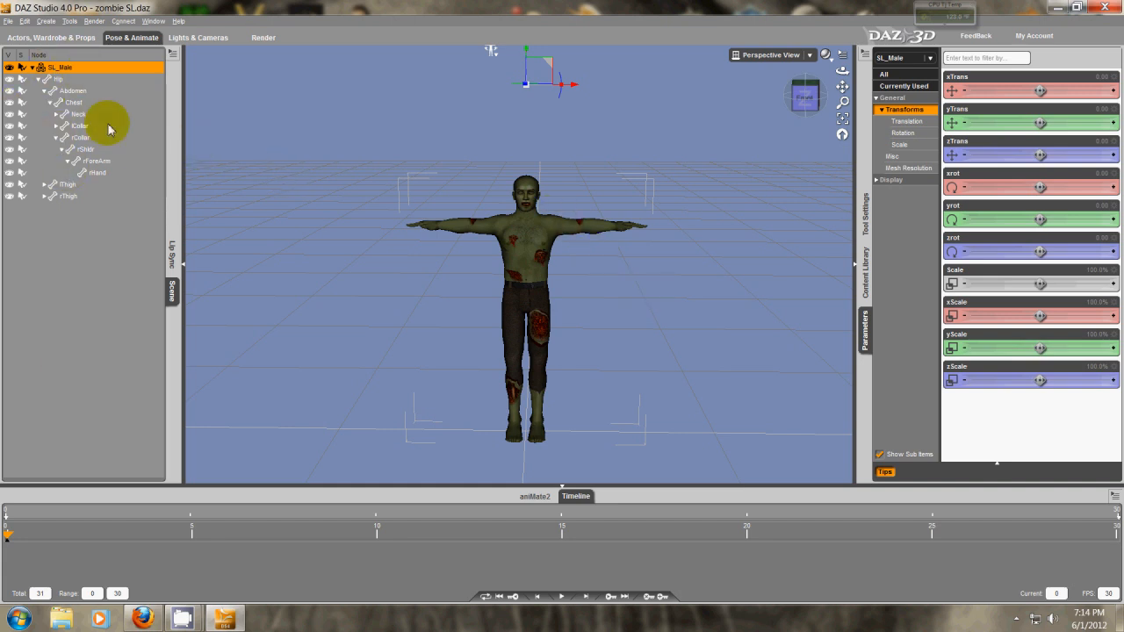
Select the Abdomen, Chest, left collar, right forearm and right hand in the scene hierarchy, returning to the whole SL_Male figure
{"action": "left_click", "coordinate": [63, 92]}
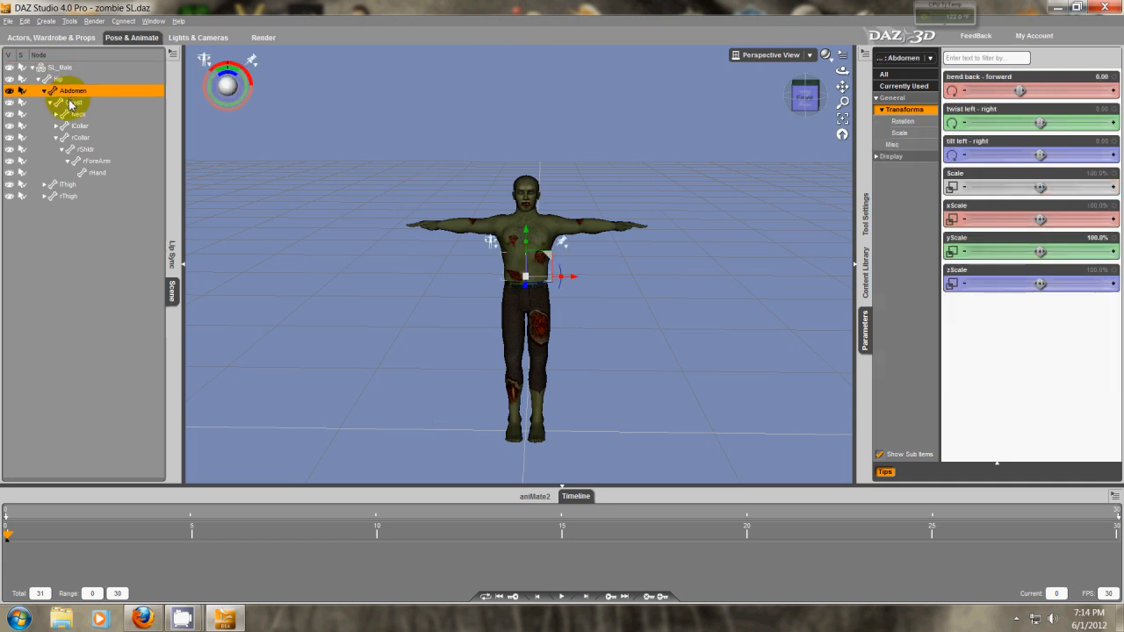
{"action": "left_click", "coordinate": [70, 103]}
{"action": "left_click", "coordinate": [77, 126]}
{"action": "left_click", "coordinate": [91, 162]}
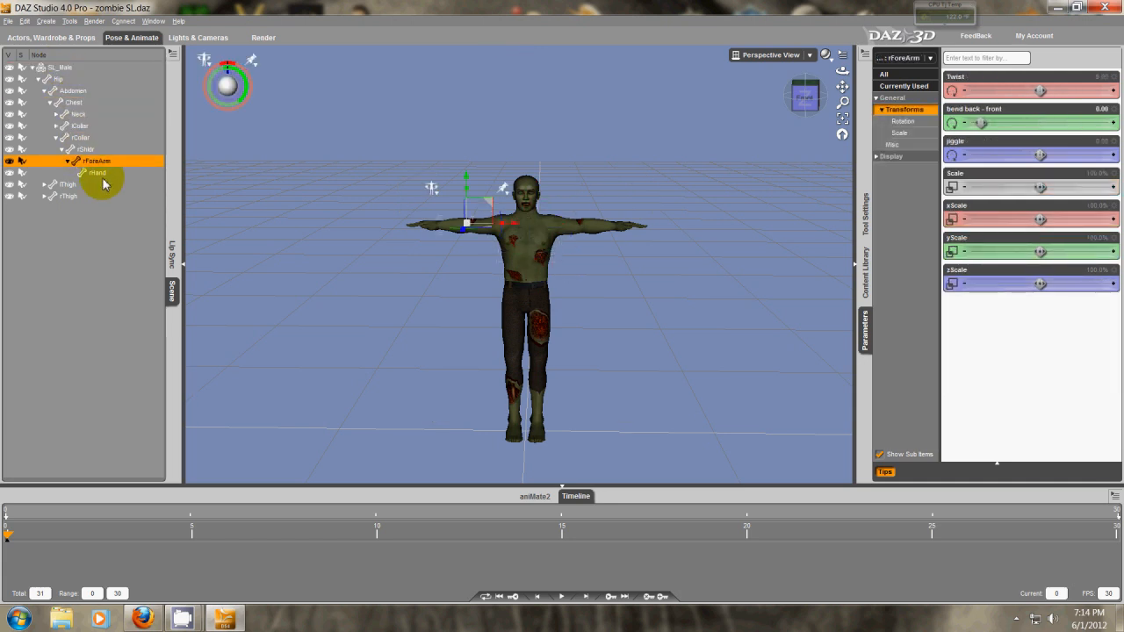
{"action": "left_click", "coordinate": [97, 173]}
{"action": "left_click", "coordinate": [61, 68]}
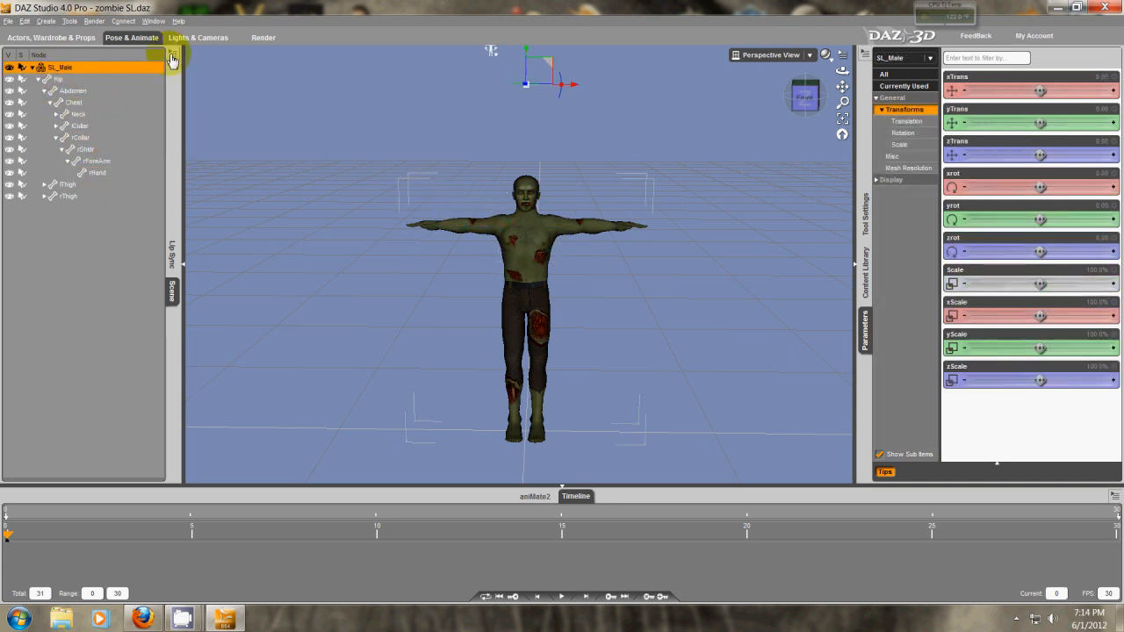
Expand the SL_Male node hierarchy in the scene list and collapse it back to its root
{"action": "left_click", "coordinate": [172, 54]}
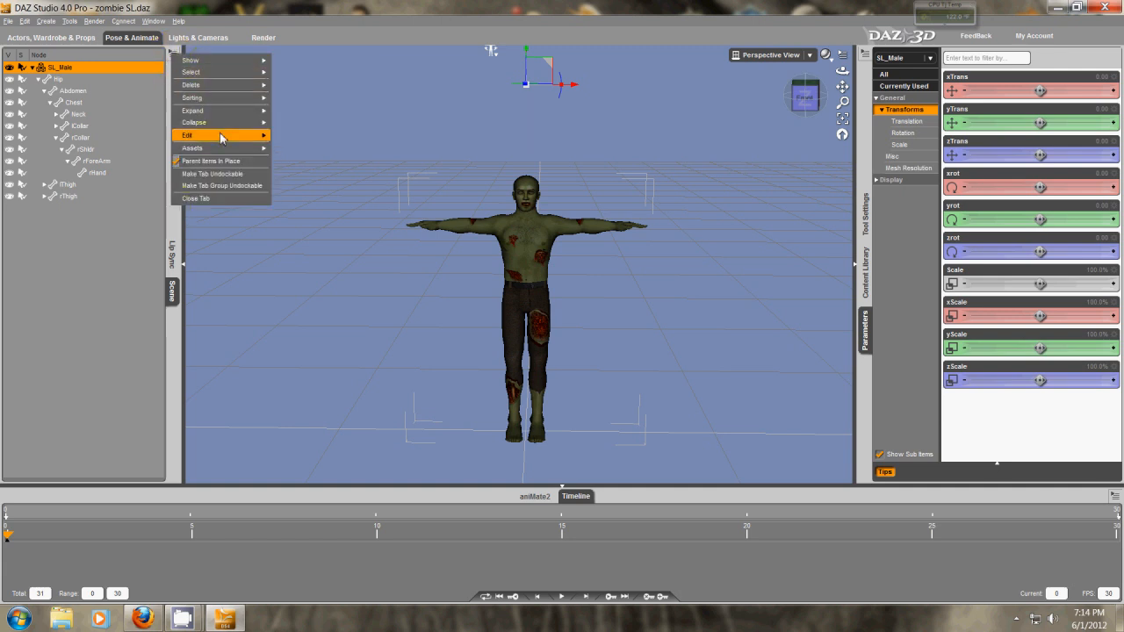
{"action": "left_click", "coordinate": [291, 118]}
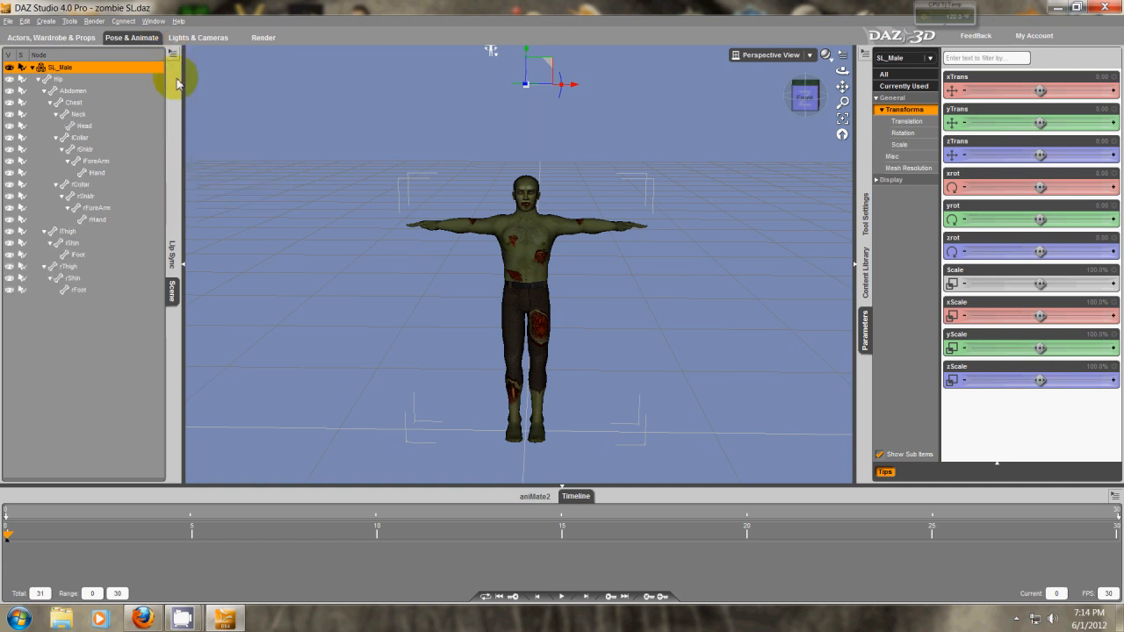
{"action": "left_click", "coordinate": [174, 56]}
{"action": "left_click", "coordinate": [301, 124]}
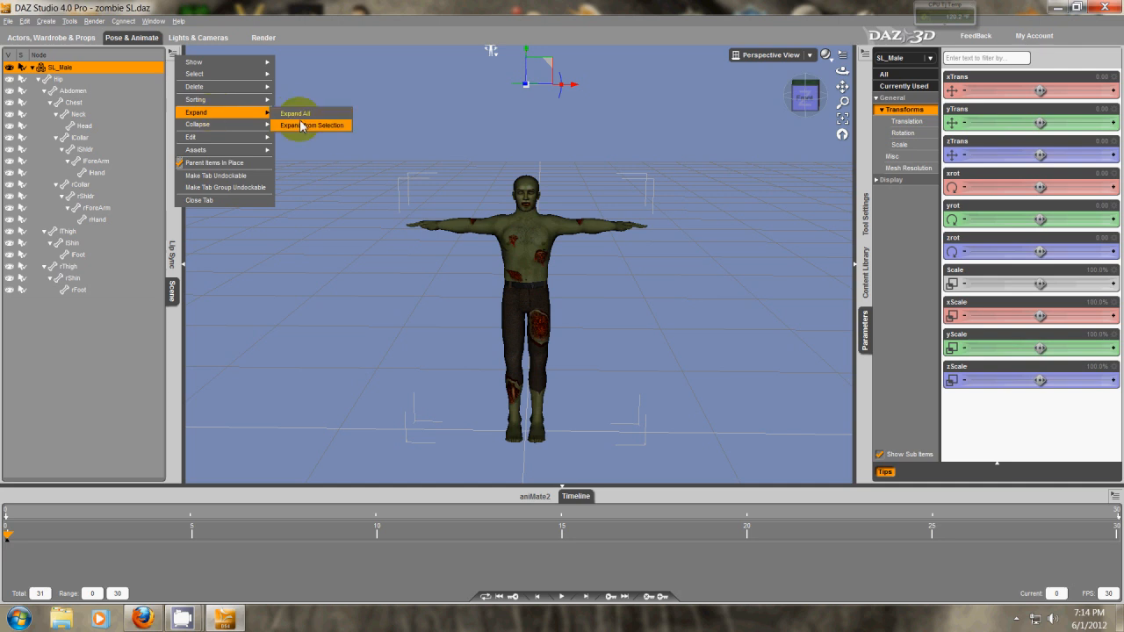
{"action": "left_click", "coordinate": [298, 125]}
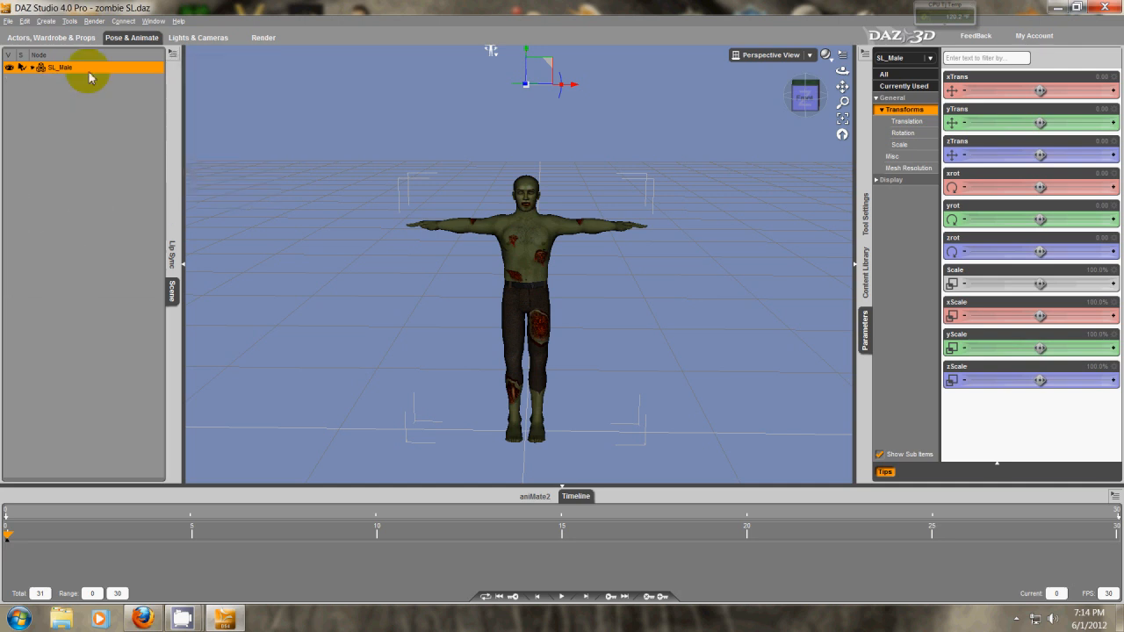
Expand all nodes of the SL_Male hierarchy in the scene list
{"action": "left_click", "coordinate": [174, 56]}
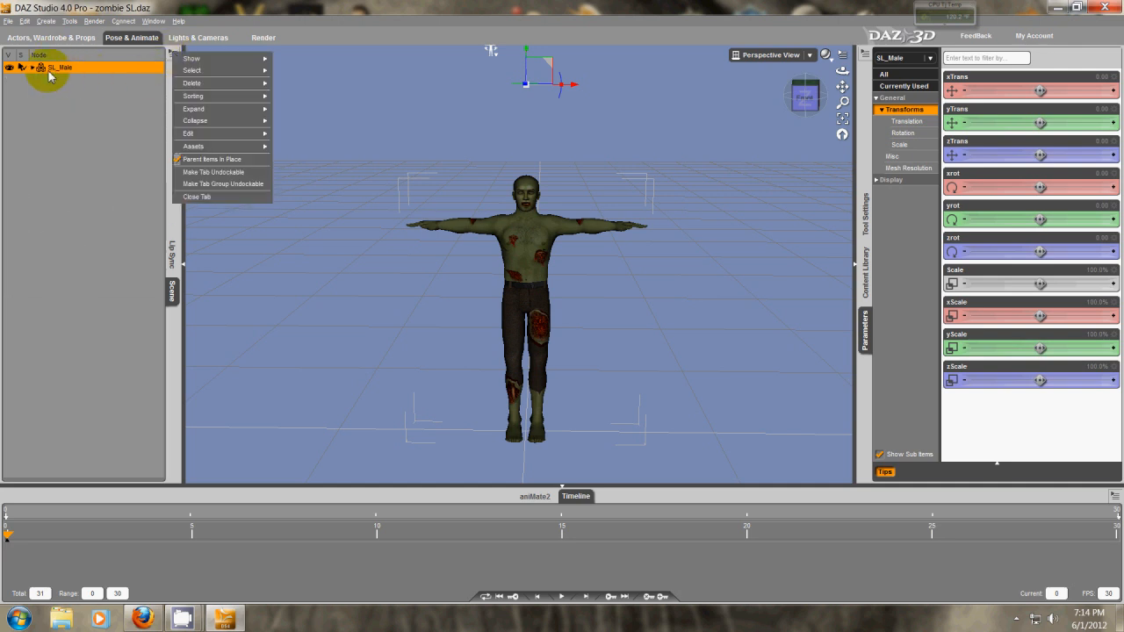
{"action": "mouse_move", "coordinate": [255, 109]}
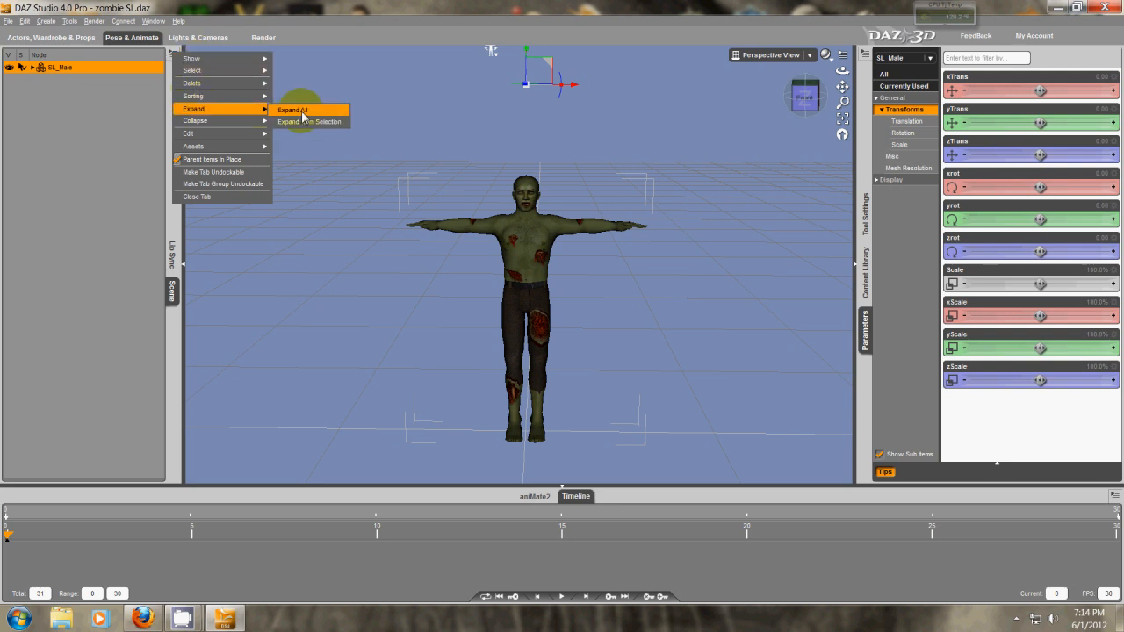
{"action": "left_click", "coordinate": [299, 111]}
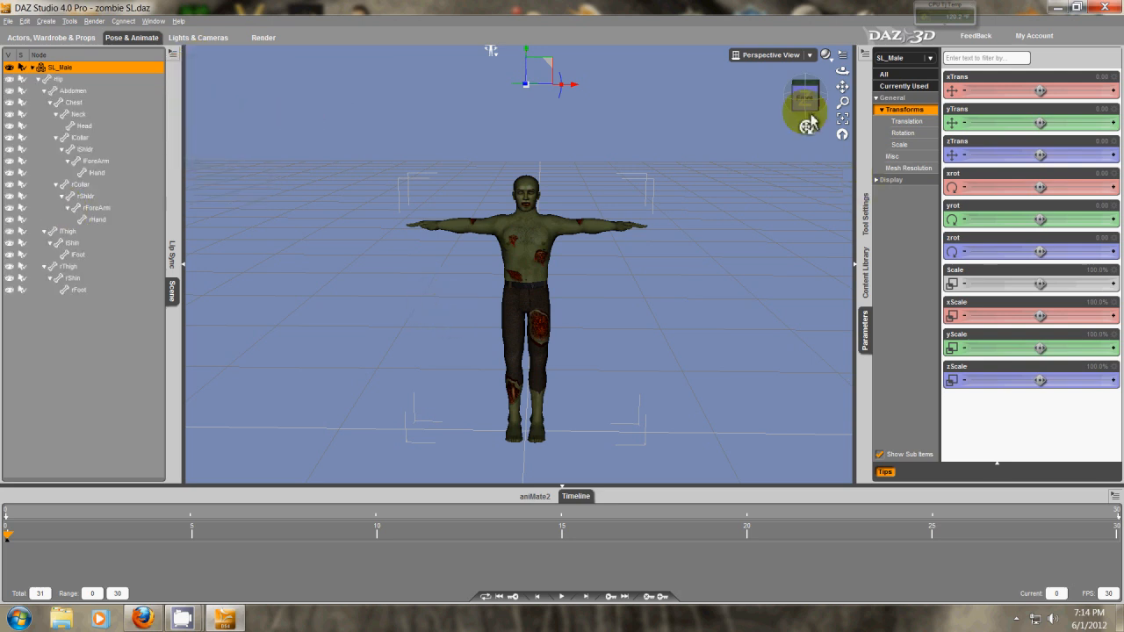
Pose the figure freely in the viewport: bend the left leg, lower both arms, tilt the head and shift the right foot outward
{"action": "mouse_move", "coordinate": [564, 301]}
{"action": "left_mouse_down", "text": "alt"}
{"action": "mouse_move", "coordinate": [556, 296]}
{"action": "mouse_move", "coordinate": [617, 283]}
{"action": "mouse_move", "coordinate": [557, 281]}
{"action": "mouse_move", "coordinate": [542, 336]}
{"action": "mouse_move", "coordinate": [587, 281]}
{"action": "mouse_move", "coordinate": [557, 296]}
{"action": "mouse_move", "coordinate": [564, 288]}
{"action": "mouse_move", "coordinate": [527, 290]}
{"action": "mouse_move", "coordinate": [618, 293]}
{"action": "mouse_move", "coordinate": [544, 288]}
{"action": "mouse_move", "coordinate": [565, 292]}
{"action": "left_mouse_up", "text": "alt"}
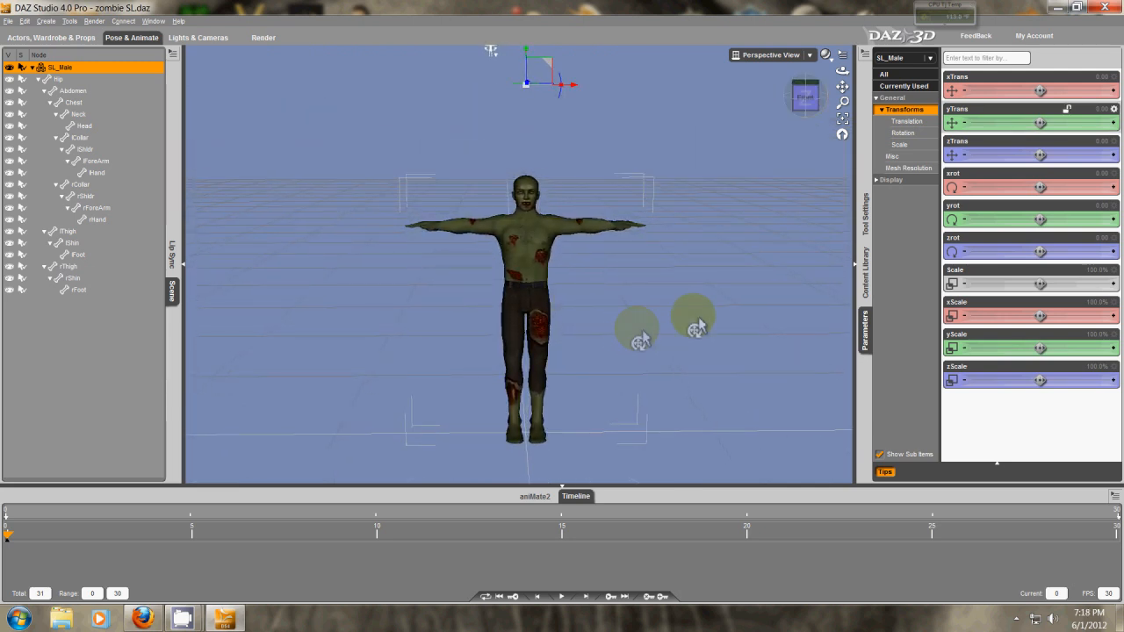
{"action": "left_click_drag", "start_coordinate": [806, 97], "coordinate": [560, 293]}
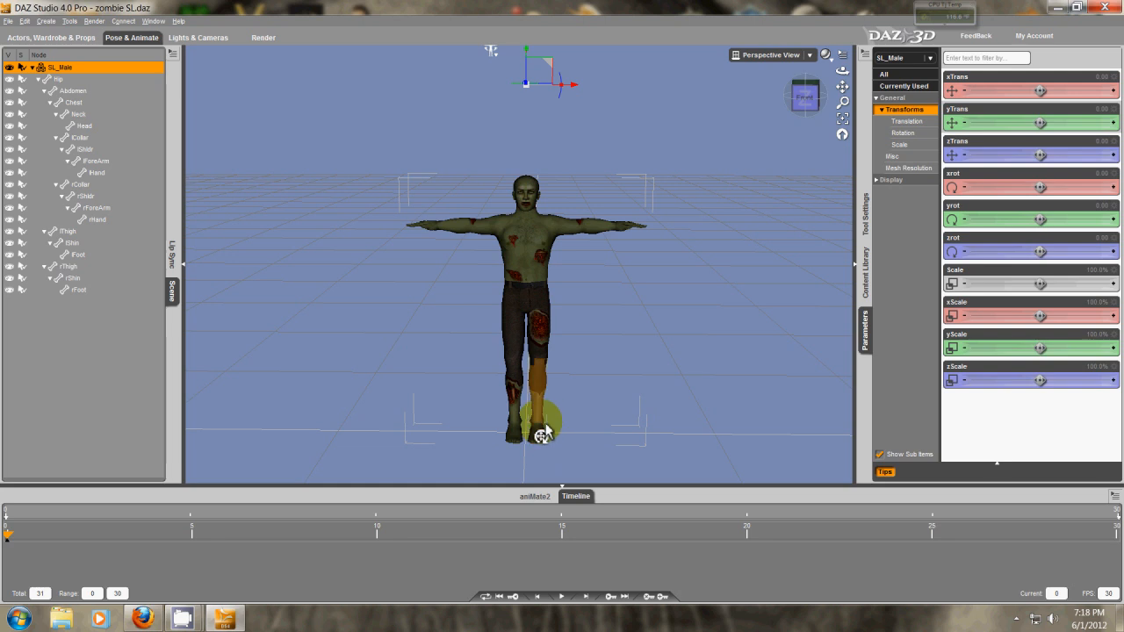
{"action": "left_click_drag", "start_coordinate": [542, 423], "coordinate": [566, 387]}
{"action": "left_click_drag", "start_coordinate": [622, 242], "coordinate": [562, 274]}
{"action": "left_click_drag", "start_coordinate": [438, 222], "coordinate": [486, 274]}
{"action": "left_click_drag", "start_coordinate": [530, 204], "coordinate": [516, 209]}
{"action": "left_click_drag", "start_coordinate": [557, 289], "coordinate": [570, 281]}
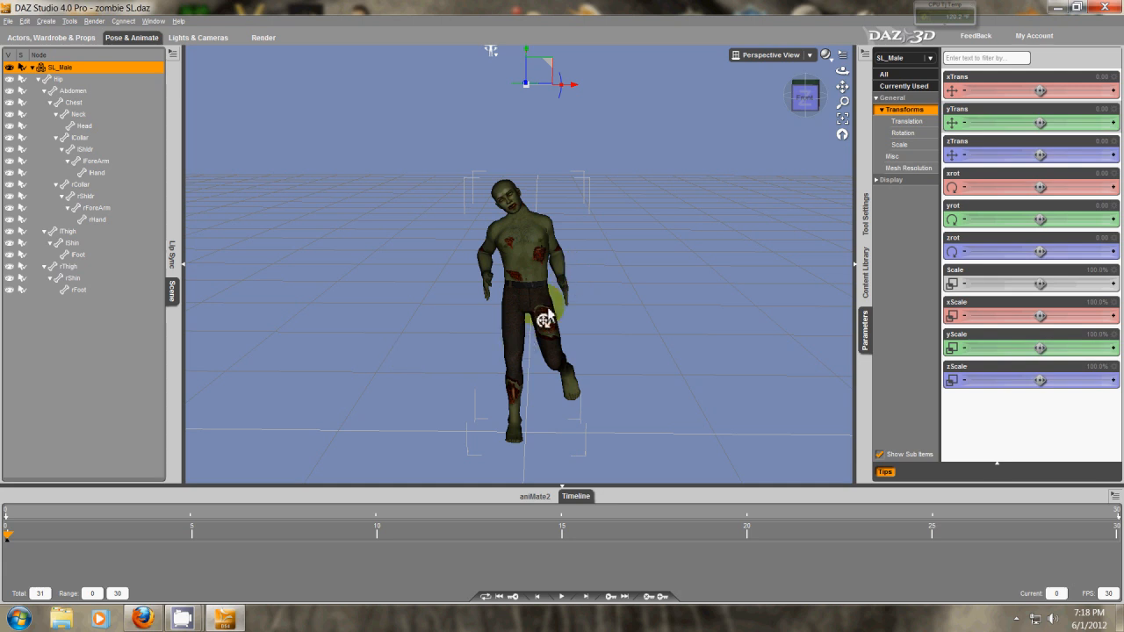
{"action": "left_click_drag", "start_coordinate": [509, 439], "coordinate": [489, 429]}
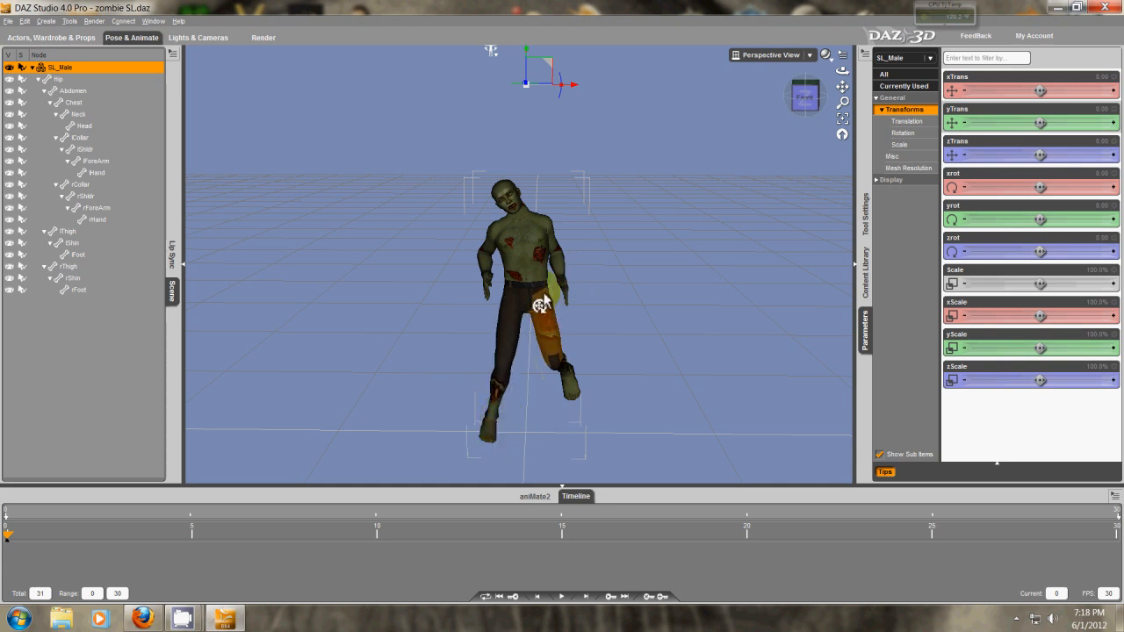
Zero the SL_Male figure's pose to bring back the T-pose
{"action": "left_click", "coordinate": [29, 21]}
{"action": "mouse_move", "coordinate": [101, 115]}
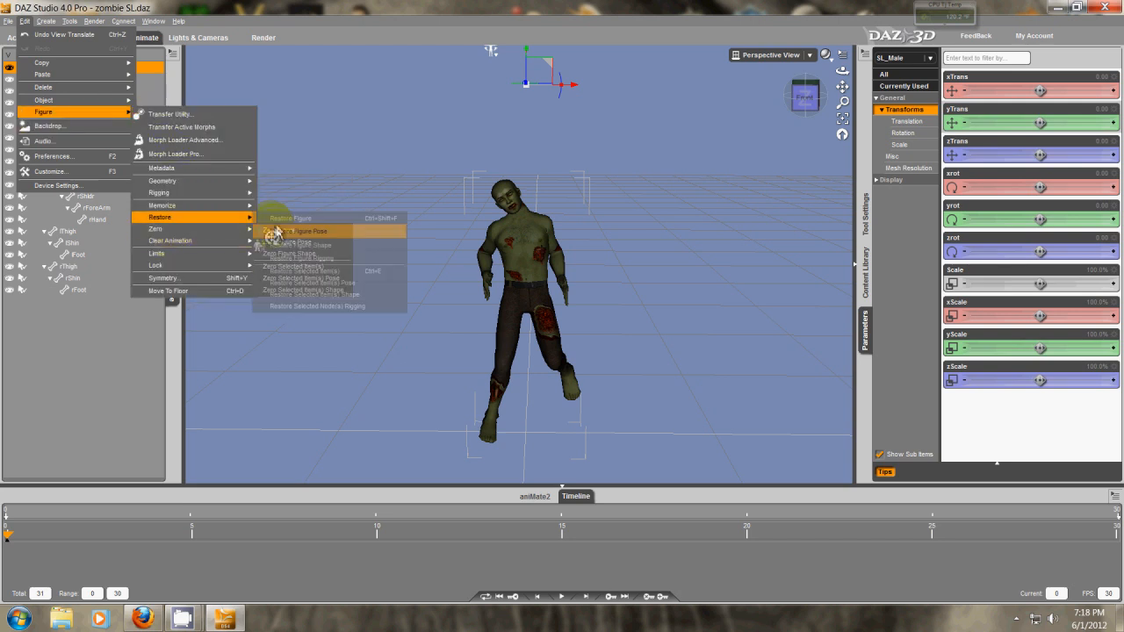
{"action": "left_click", "coordinate": [244, 240]}
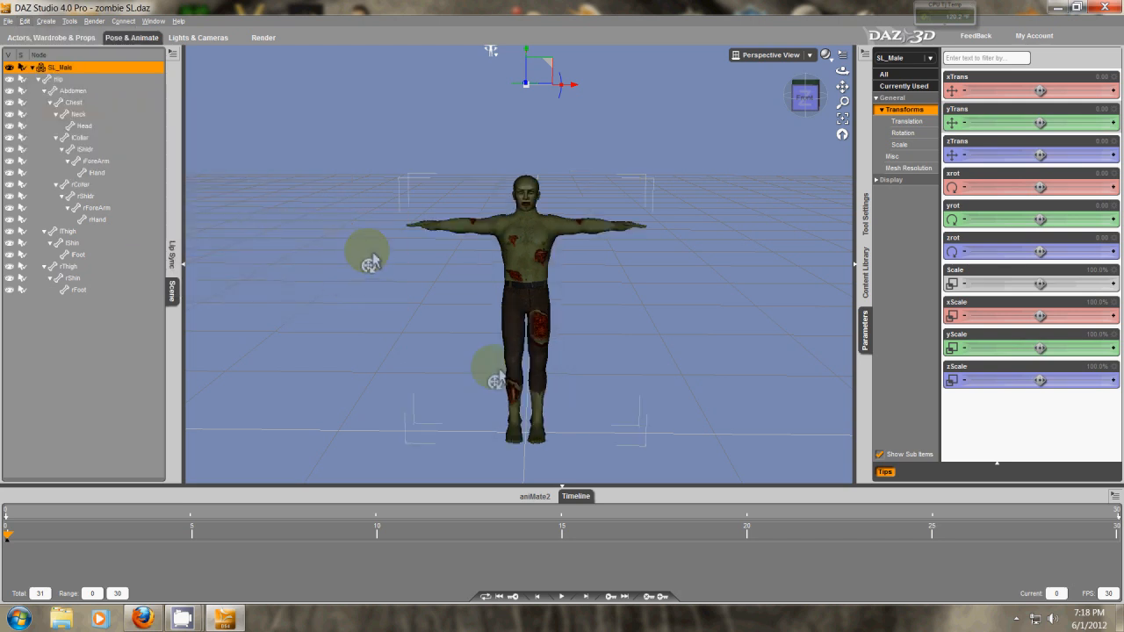
Set the right forearm's jiggle to -0.21, bend back - front to 39.00 and Twist to -19.00
{"action": "mouse_move", "coordinate": [805, 99]}
{"action": "left_mouse_down"}
{"action": "mouse_move", "coordinate": [576, 300]}
{"action": "mouse_move", "coordinate": [805, 98]}
{"action": "left_mouse_up"}
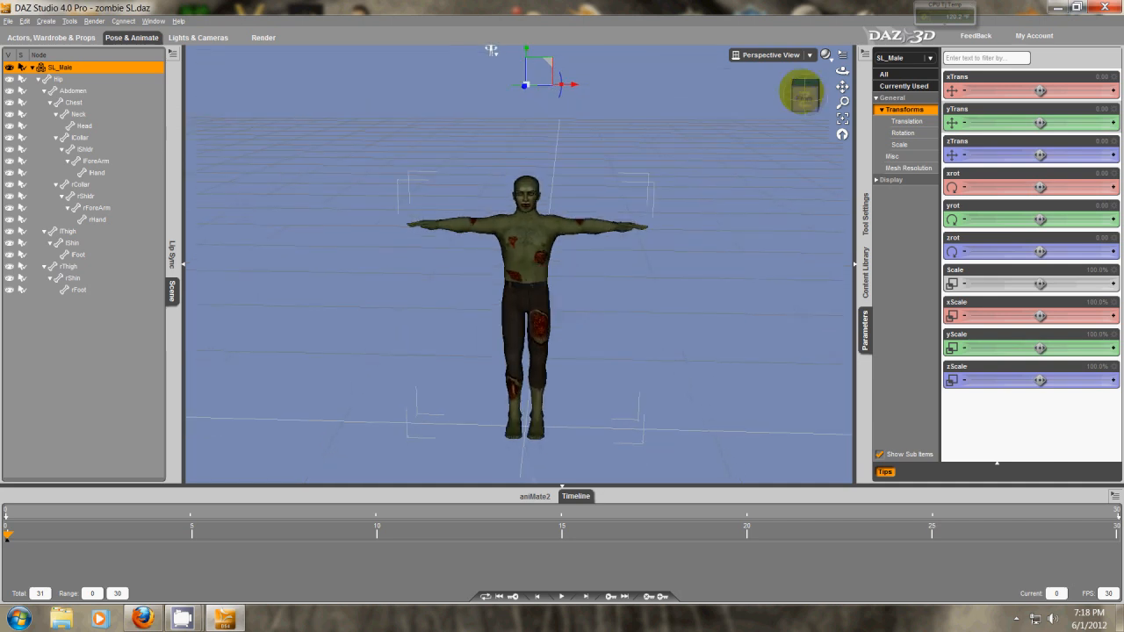
{"action": "left_click", "coordinate": [468, 233]}
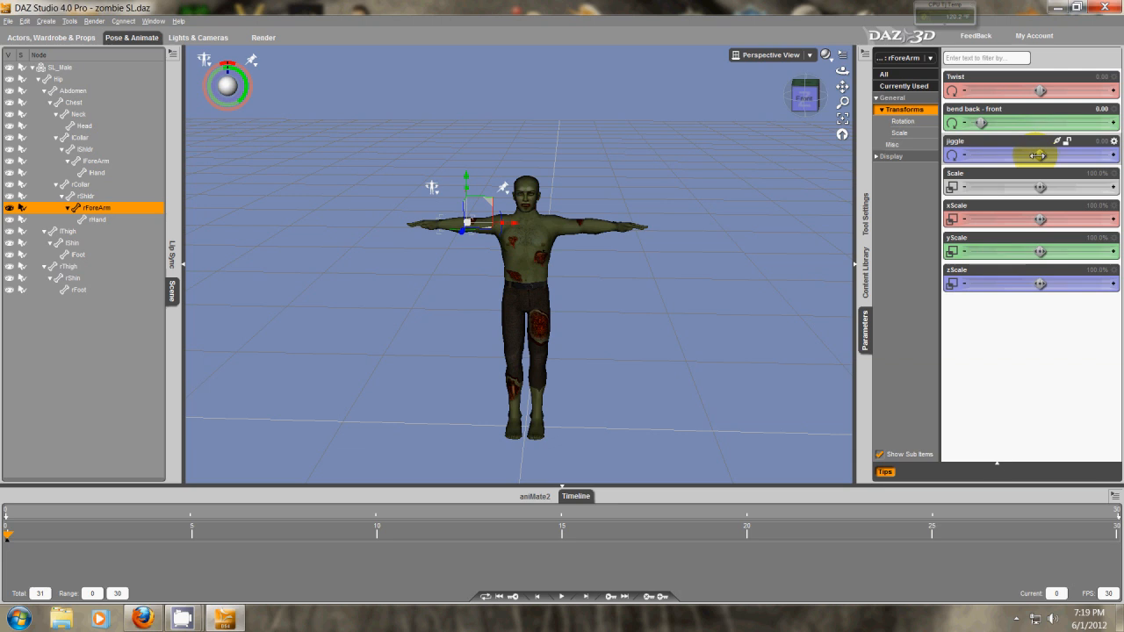
{"action": "mouse_move", "coordinate": [1040, 155]}
{"action": "left_mouse_down"}
{"action": "mouse_move", "coordinate": [973, 156]}
{"action": "mouse_move", "coordinate": [1113, 161]}
{"action": "mouse_move", "coordinate": [1037, 155]}
{"action": "left_mouse_up"}
{"action": "left_click_drag", "start_coordinate": [982, 123], "coordinate": [1003, 91]}
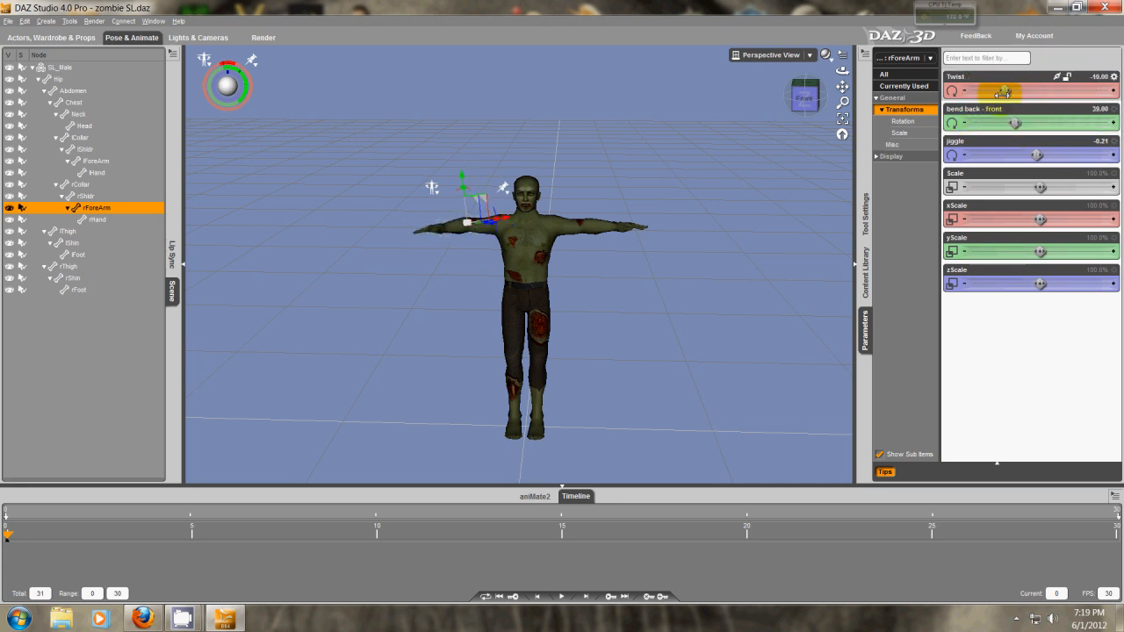
Set the Chest's twist right - left to 17.33, tilt left - right to 10.00 and bend back - forward to -15.25
{"action": "left_click", "coordinate": [527, 254]}
{"action": "left_click_drag", "start_coordinate": [1040, 124], "coordinate": [1064, 156]}
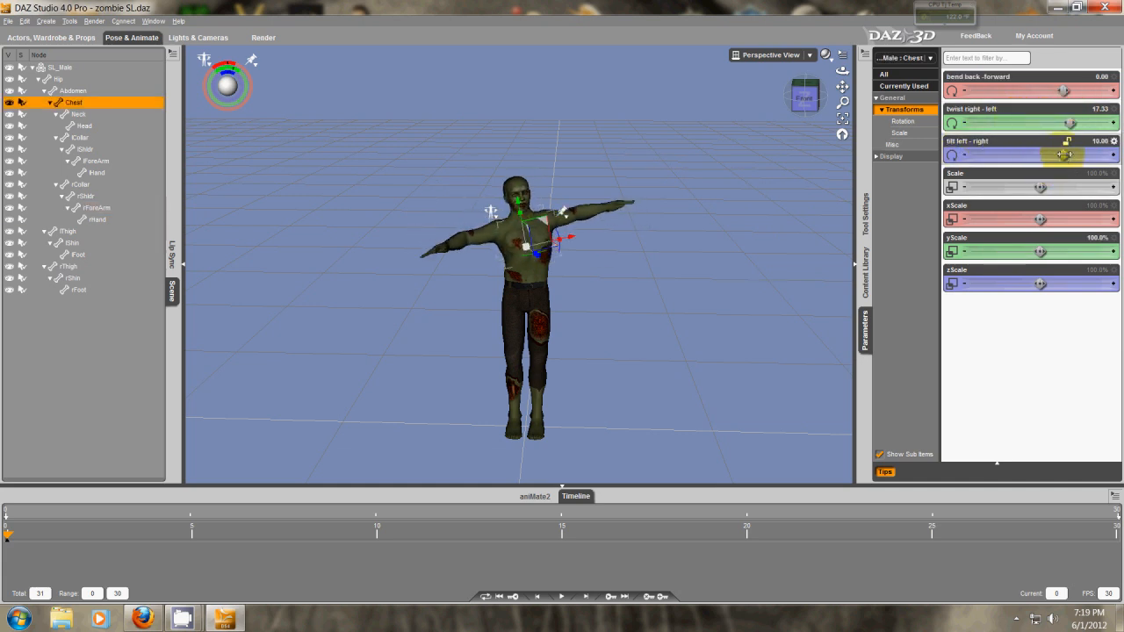
{"action": "left_click_drag", "start_coordinate": [1061, 92], "coordinate": [1028, 91]}
Raise the left thigh by setting its xrot to -115.00 and yrot to 28.33
{"action": "left_click_drag", "start_coordinate": [684, 291], "coordinate": [553, 307]}
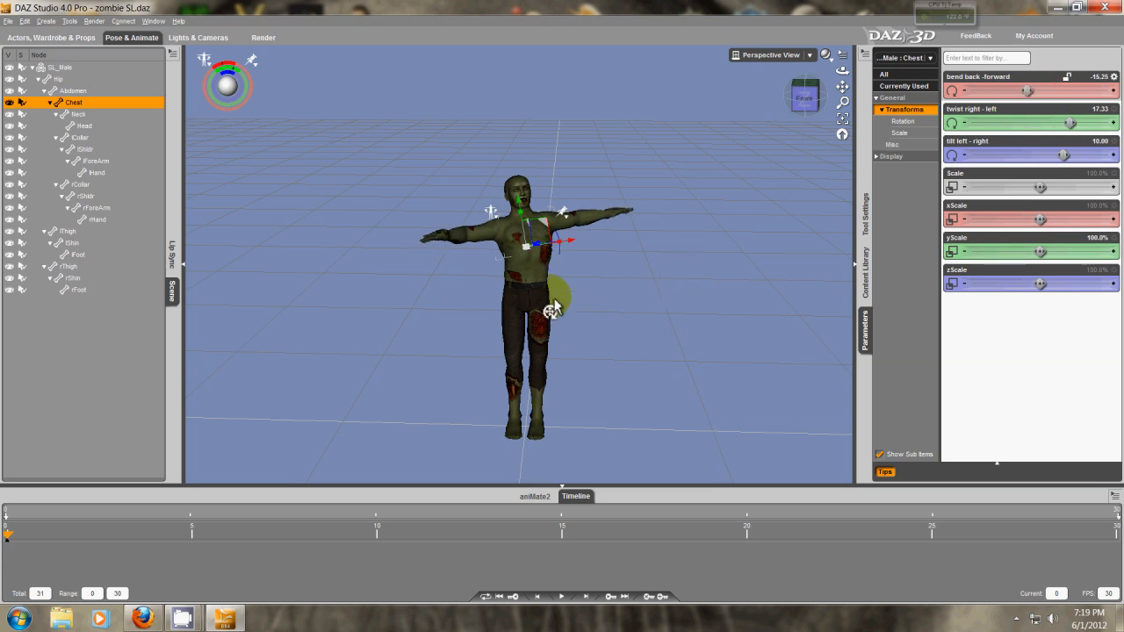
{"action": "left_click", "coordinate": [553, 307]}
{"action": "left_click_drag", "start_coordinate": [1027, 126], "coordinate": [997, 97]}
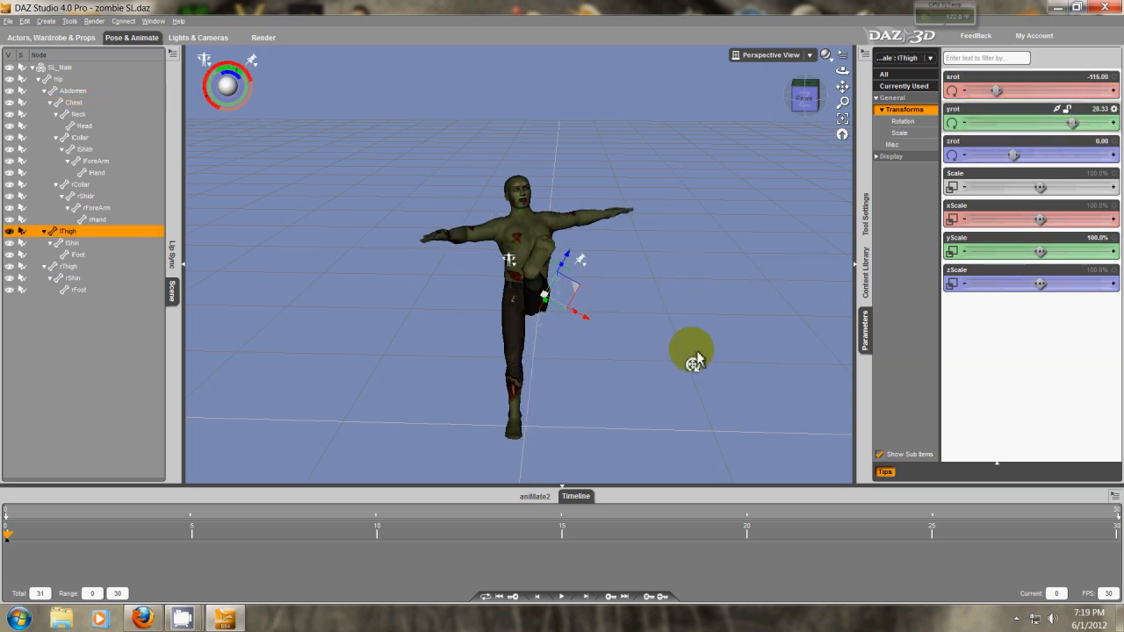
Zero the figure's pose to clear the forearm, chest and thigh rotations
{"action": "left_click", "coordinate": [21, 21]}
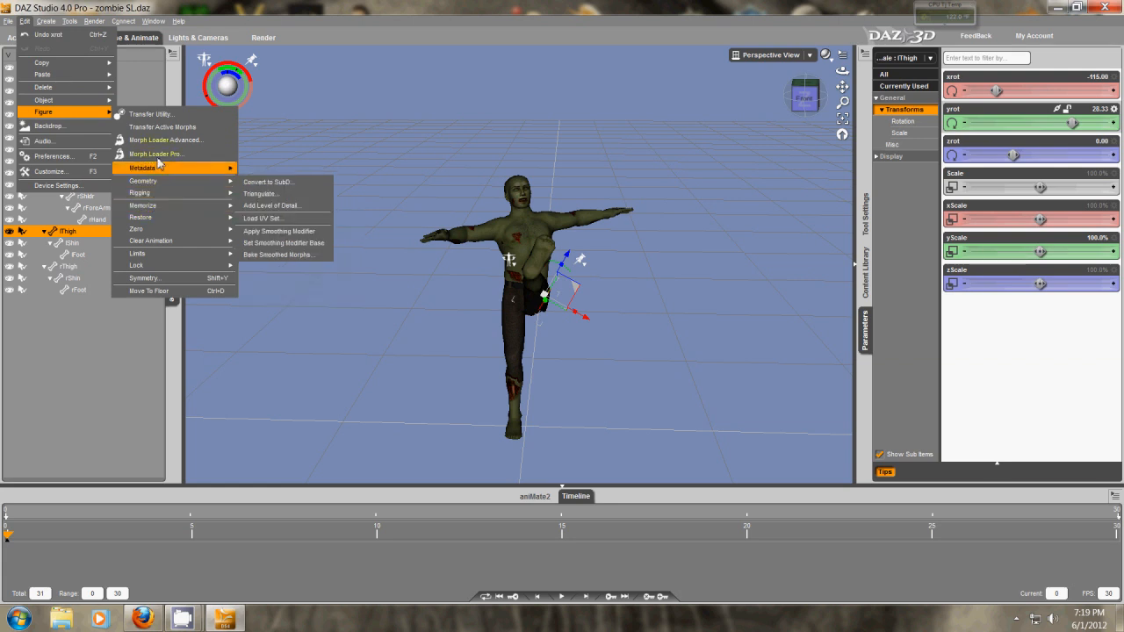
{"action": "mouse_move", "coordinate": [181, 230]}
{"action": "left_click", "coordinate": [252, 238]}
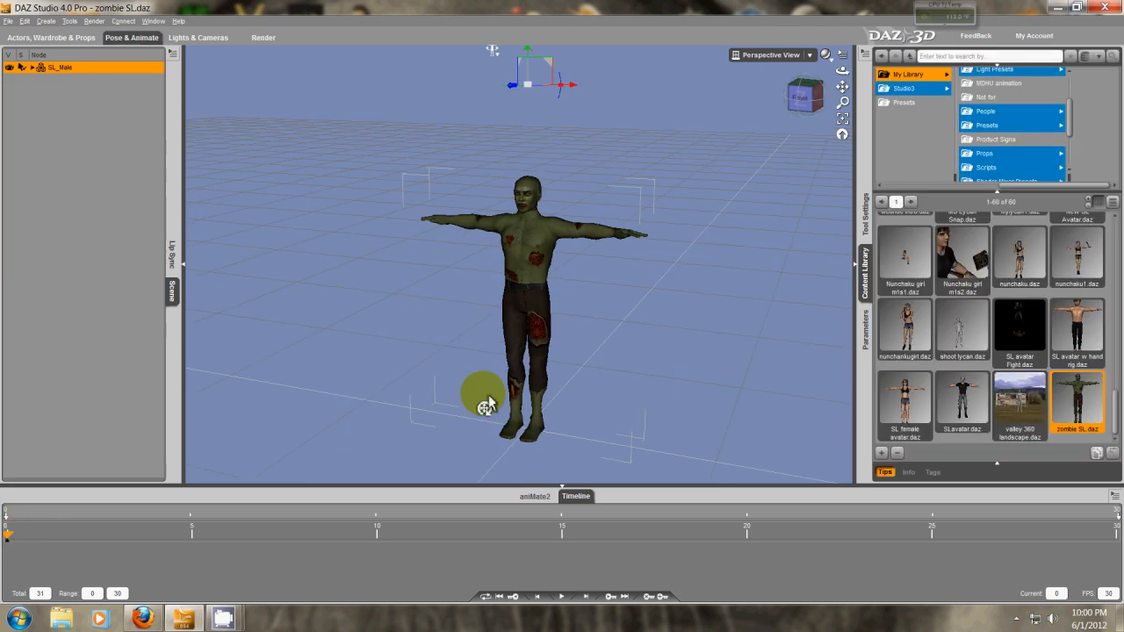
Select the zombie's right foot and pin both its translation and its rotation
{"action": "mouse_move", "coordinate": [806, 109]}
{"action": "left_mouse_down"}
{"action": "mouse_move", "coordinate": [876, 109]}
{"action": "mouse_move", "coordinate": [802, 97]}
{"action": "left_mouse_up"}
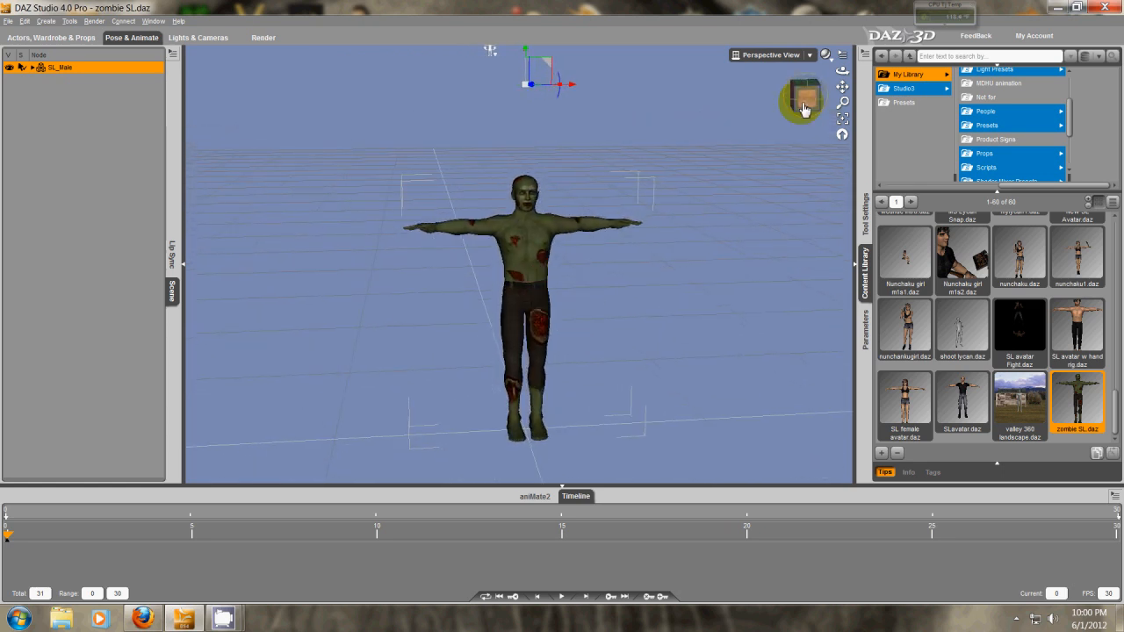
{"action": "left_click", "coordinate": [520, 439]}
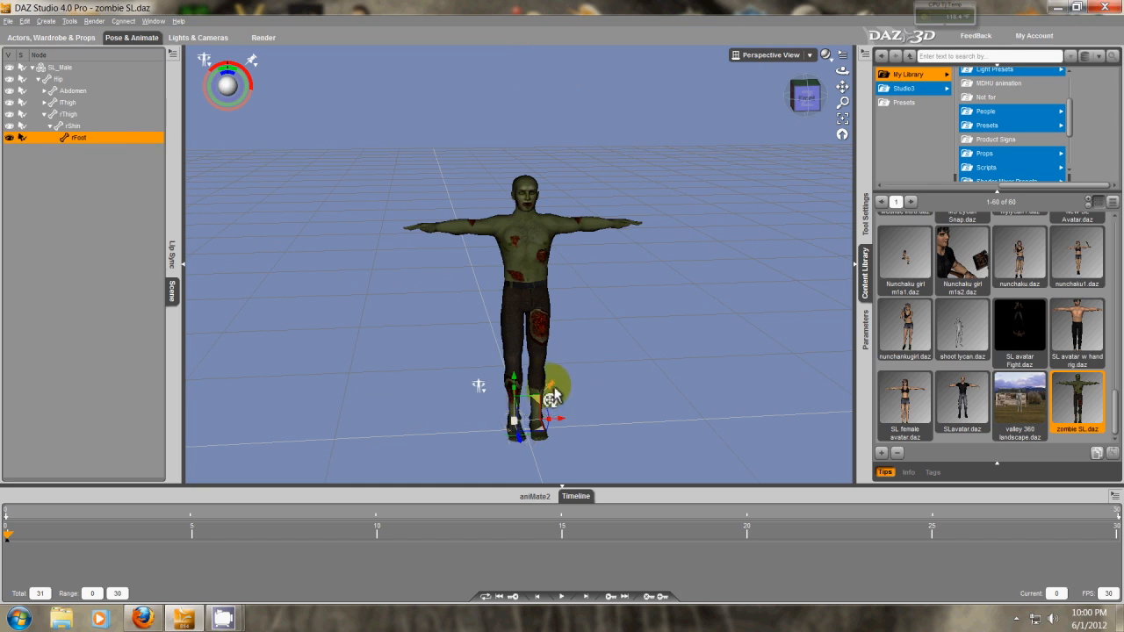
{"action": "right_click", "coordinate": [555, 394]}
{"action": "left_click", "coordinate": [563, 403]}
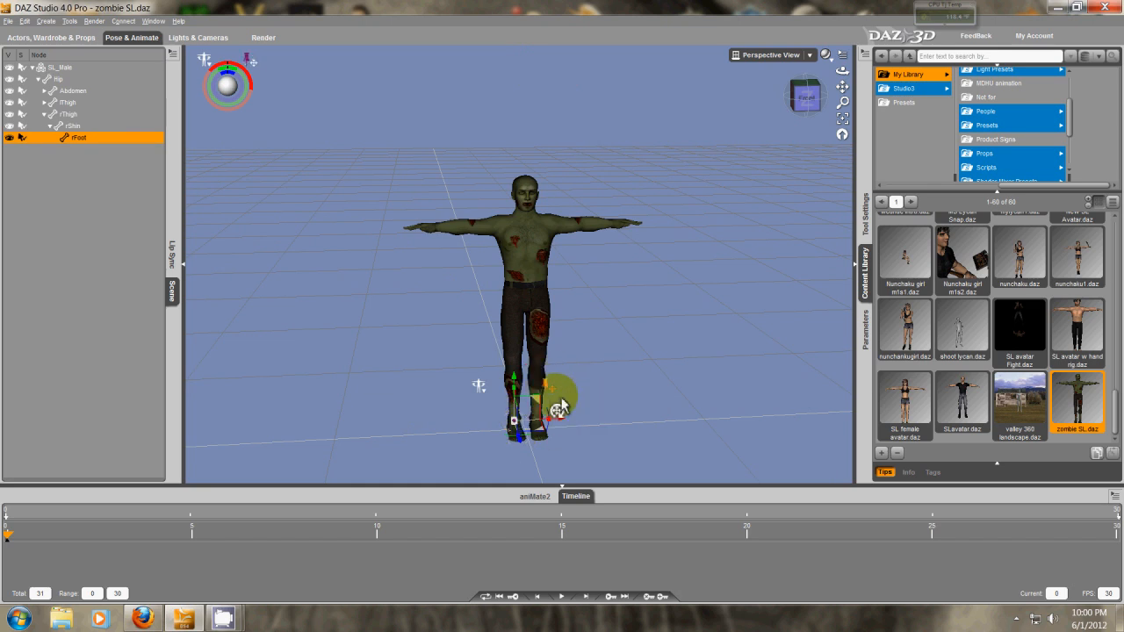
{"action": "right_click", "coordinate": [553, 397]}
{"action": "left_click", "coordinate": [555, 405]}
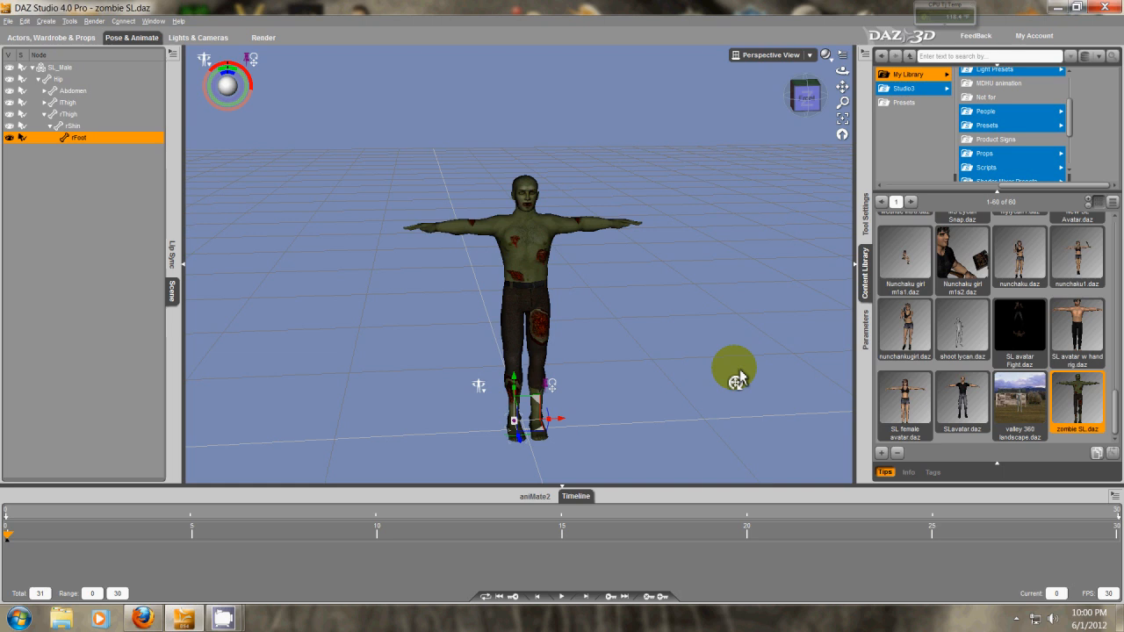
{"action": "right_click", "coordinate": [548, 395]}
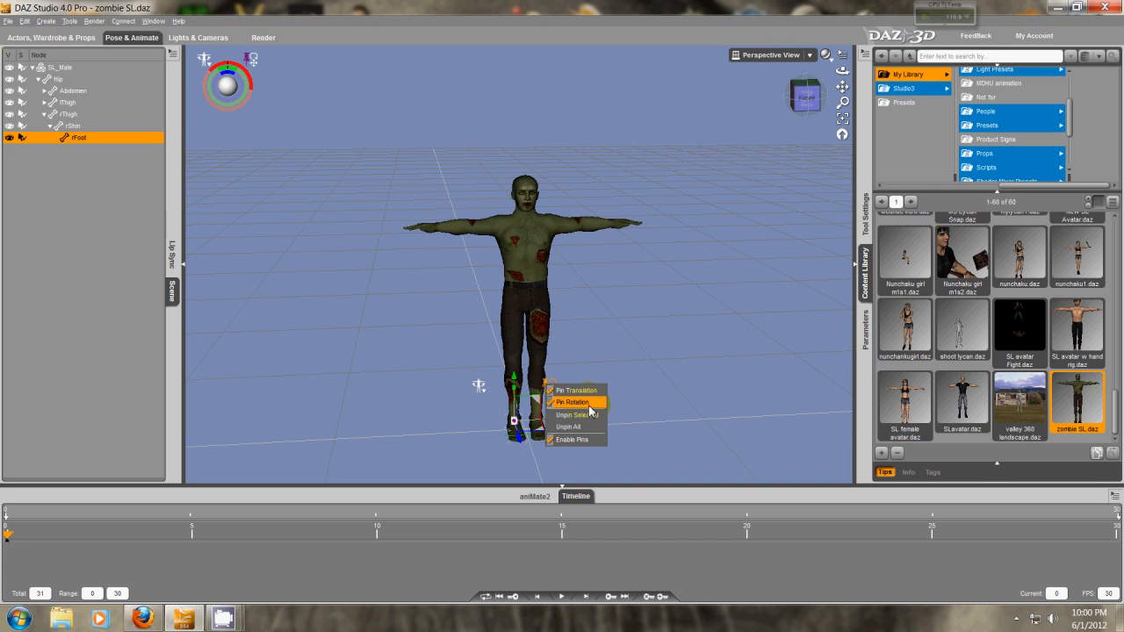
Select the Hip, lower both arms beside the body in the viewport and tilt the upper body with the right foot pinned
{"action": "left_click", "coordinate": [530, 303]}
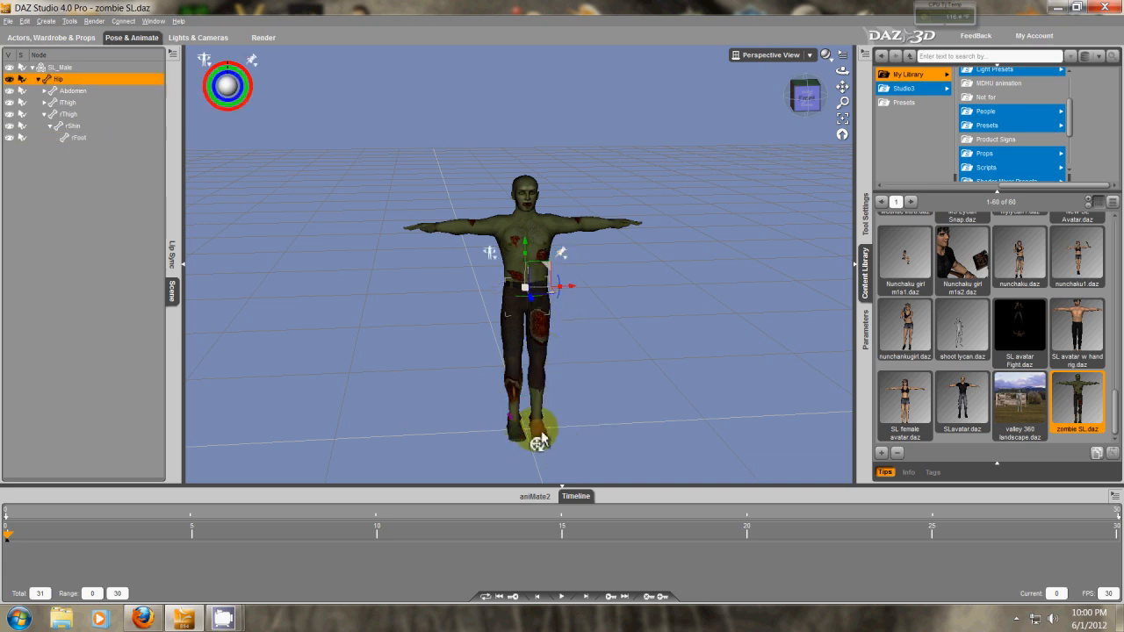
{"action": "left_click_drag", "start_coordinate": [809, 103], "coordinate": [562, 294]}
{"action": "left_click_drag", "start_coordinate": [634, 235], "coordinate": [581, 273]}
{"action": "left_click_drag", "start_coordinate": [435, 241], "coordinate": [494, 264]}
{"action": "mouse_move", "coordinate": [527, 219]}
{"action": "left_mouse_down"}
{"action": "mouse_move", "coordinate": [481, 215]}
{"action": "mouse_move", "coordinate": [433, 237]}
{"action": "mouse_move", "coordinate": [381, 241]}
{"action": "mouse_move", "coordinate": [562, 260]}
{"action": "mouse_move", "coordinate": [534, 230]}
{"action": "left_mouse_up"}
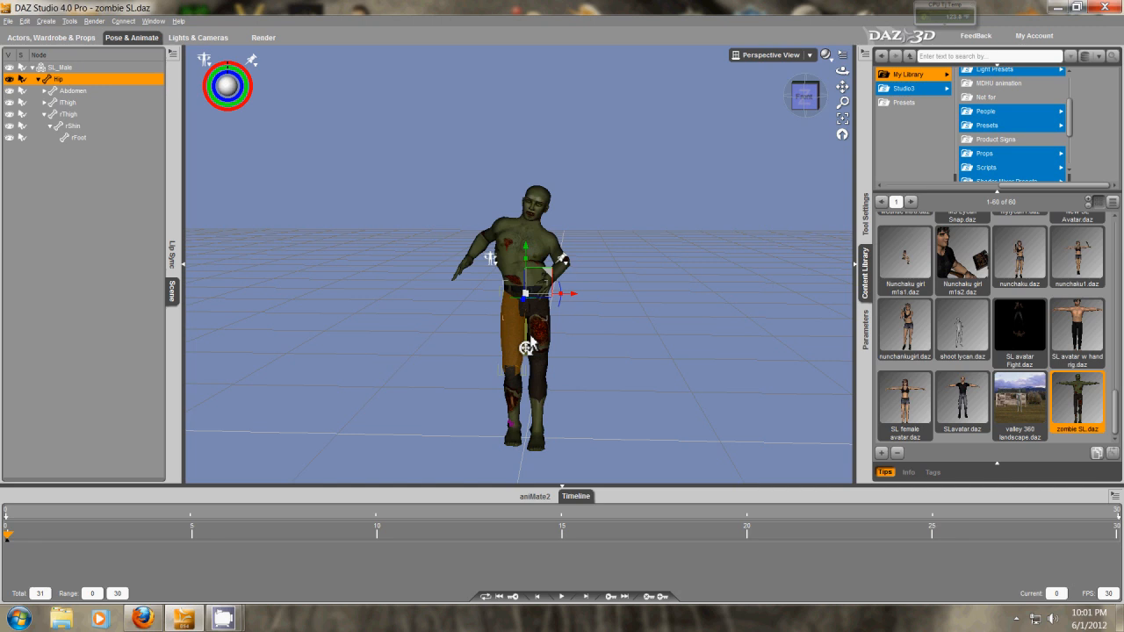
Pin the left foot's translation and rotation, and test the body's movement with both feet pinned
{"action": "left_click", "coordinate": [553, 444]}
{"action": "left_click", "coordinate": [578, 405]}
{"action": "left_click", "coordinate": [587, 406]}
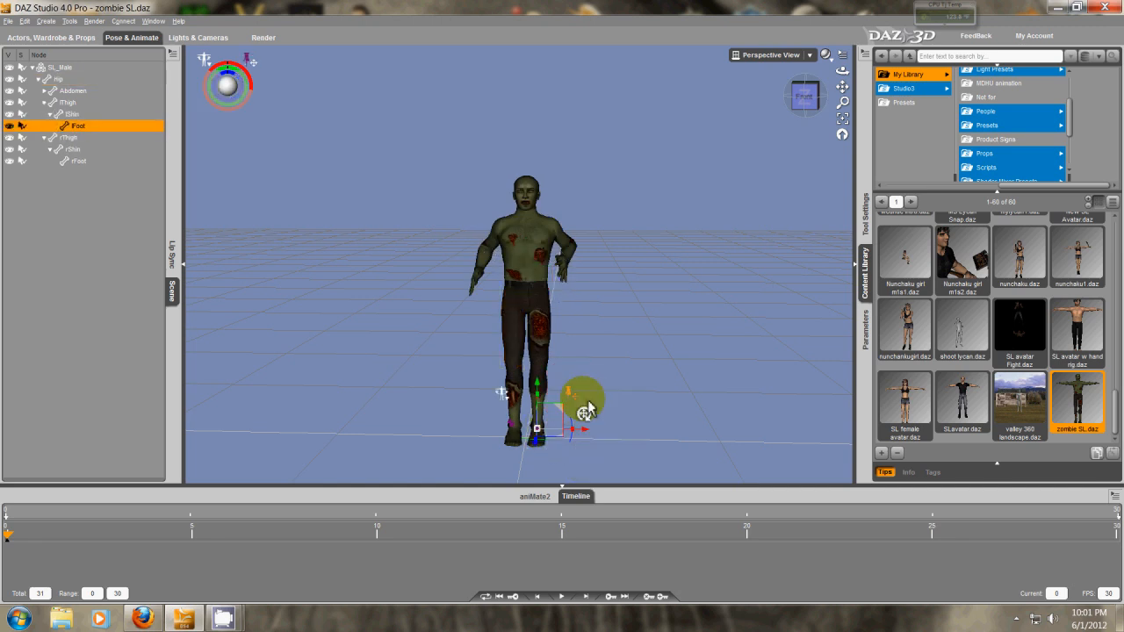
{"action": "left_click", "coordinate": [571, 400]}
{"action": "left_click", "coordinate": [599, 404]}
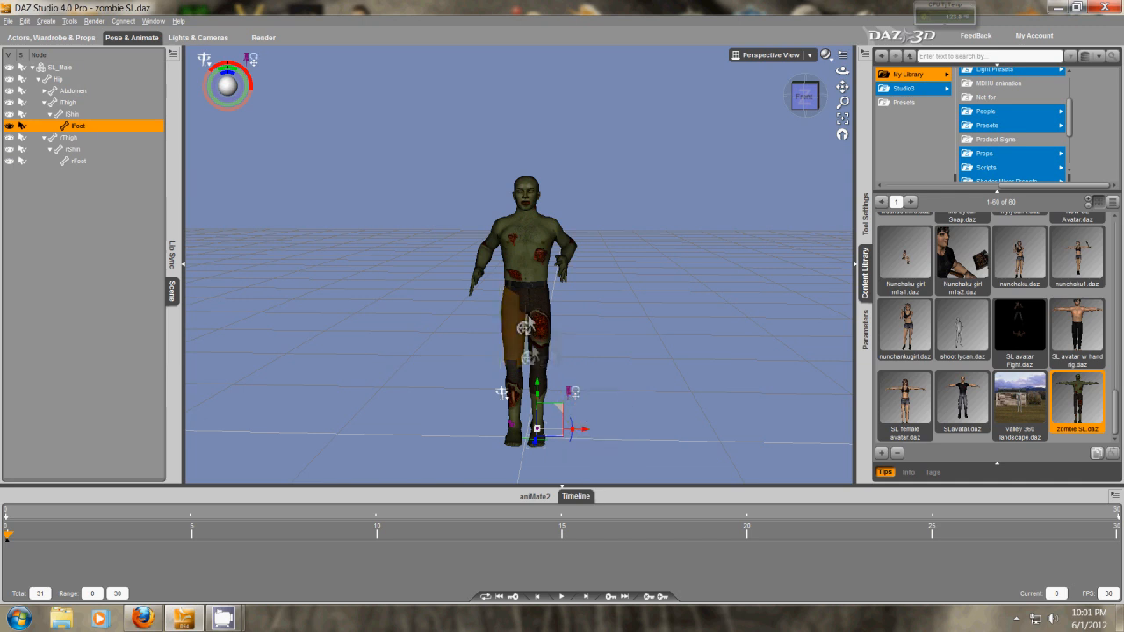
{"action": "mouse_move", "coordinate": [535, 321]}
{"action": "left_mouse_down"}
{"action": "mouse_move", "coordinate": [530, 307]}
{"action": "mouse_move", "coordinate": [565, 303]}
{"action": "mouse_move", "coordinate": [492, 314]}
{"action": "mouse_move", "coordinate": [531, 309]}
{"action": "left_mouse_up"}
Turn off the left foot's translation and rotation pins
{"action": "left_click", "coordinate": [572, 393]}
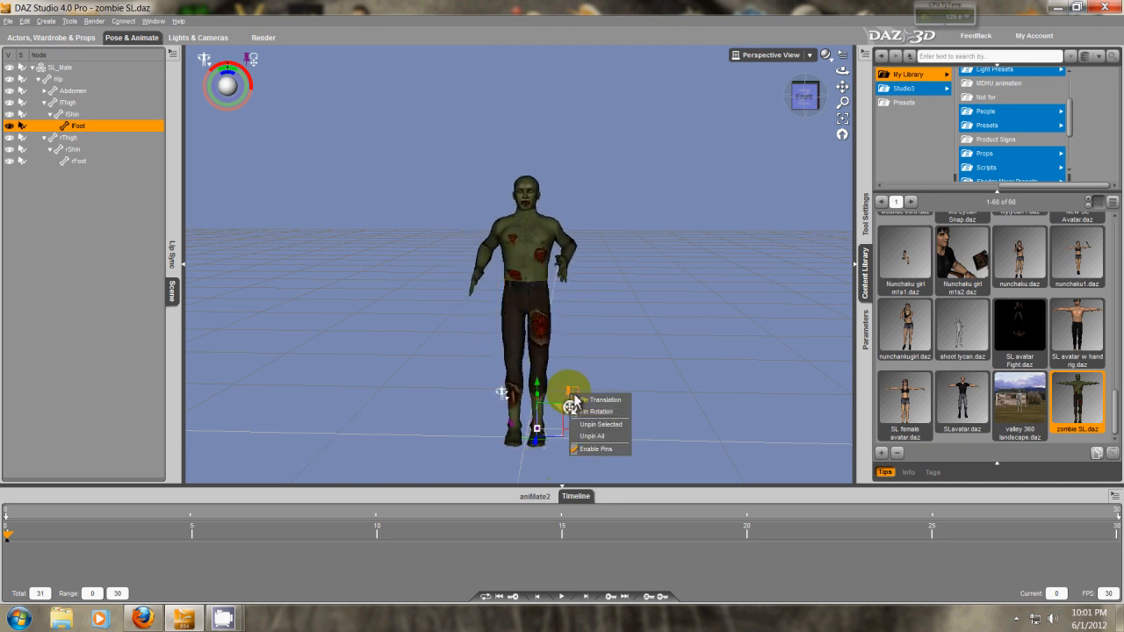
{"action": "left_click", "coordinate": [585, 411]}
{"action": "left_click", "coordinate": [582, 401]}
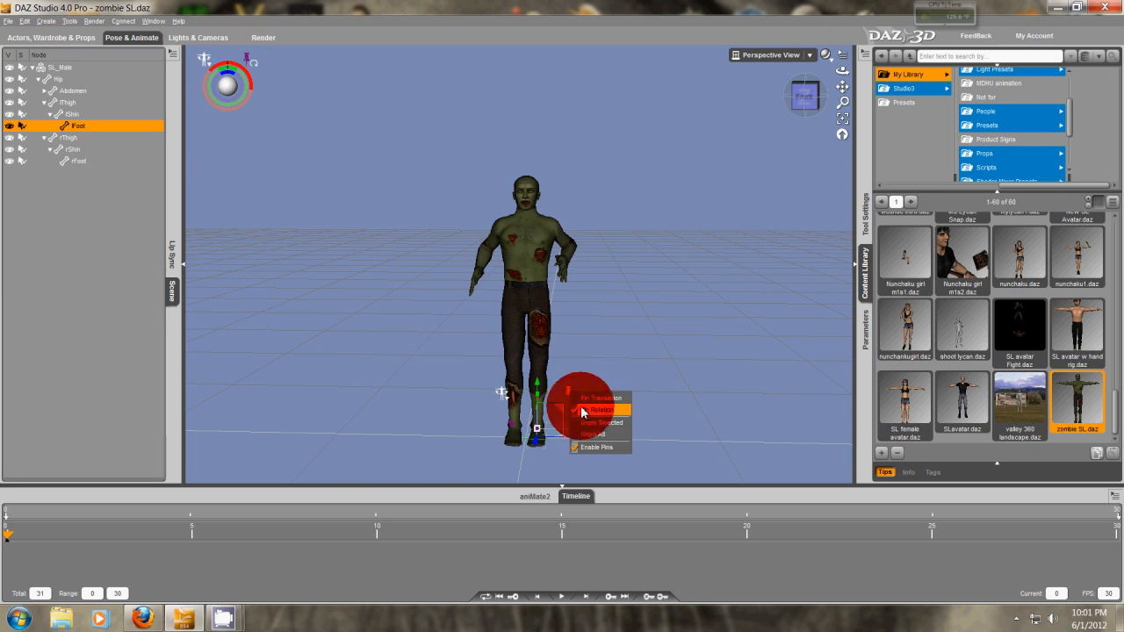
Select the zombie's right foot and turn off both its translation pin and its rotation pin
{"action": "left_click", "coordinate": [518, 439]}
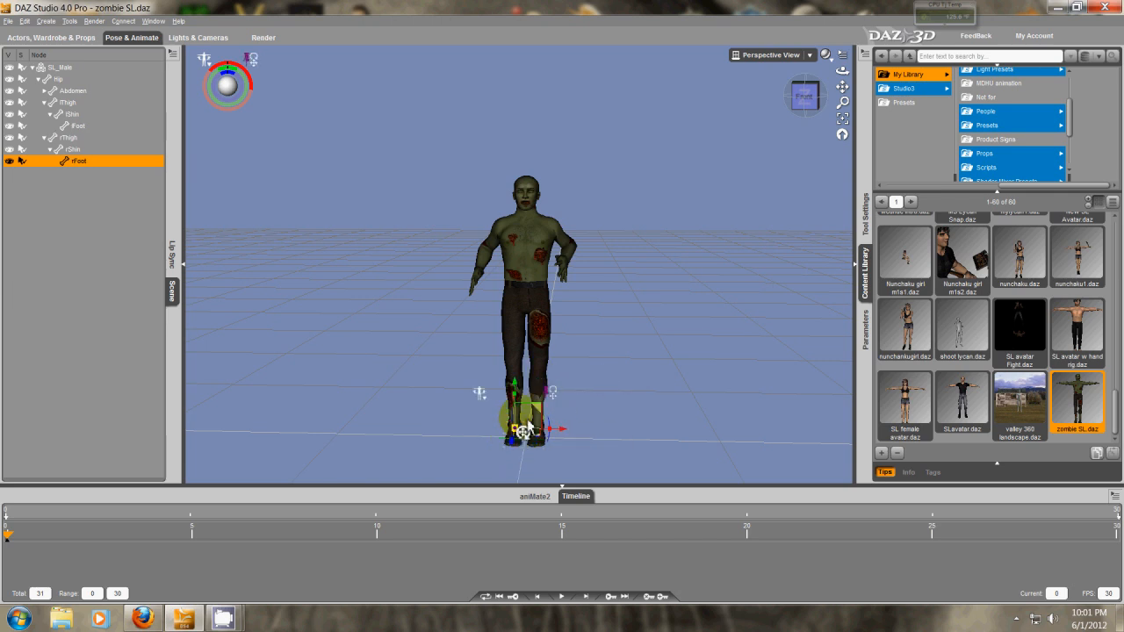
{"action": "left_click", "coordinate": [549, 395]}
{"action": "left_click", "coordinate": [562, 399]}
{"action": "left_click", "coordinate": [546, 394]}
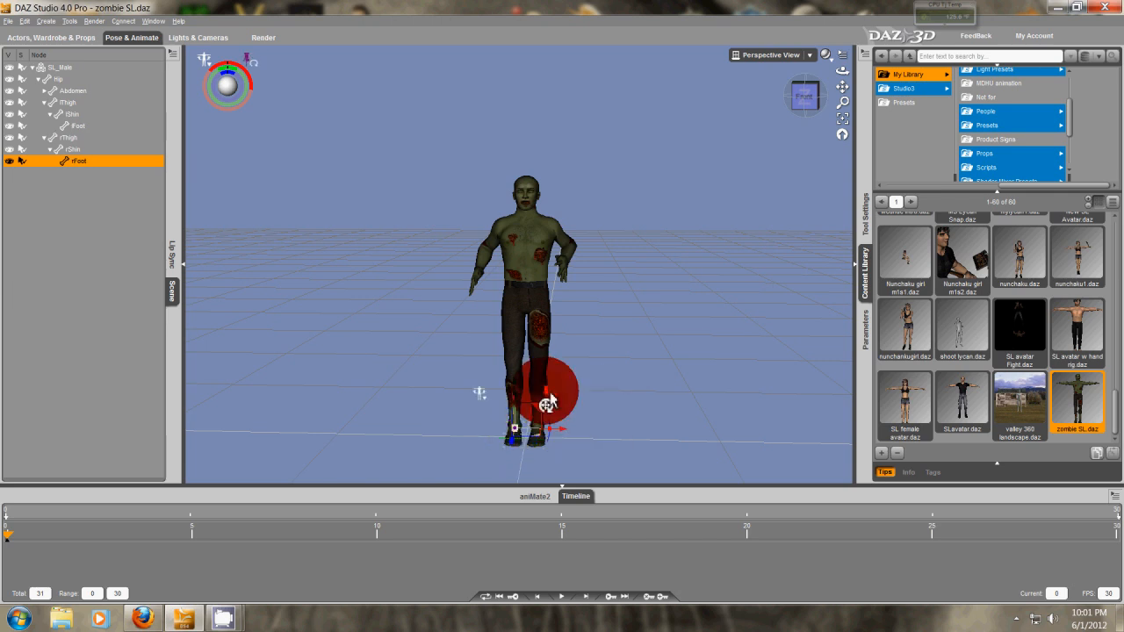
{"action": "left_click", "coordinate": [558, 408]}
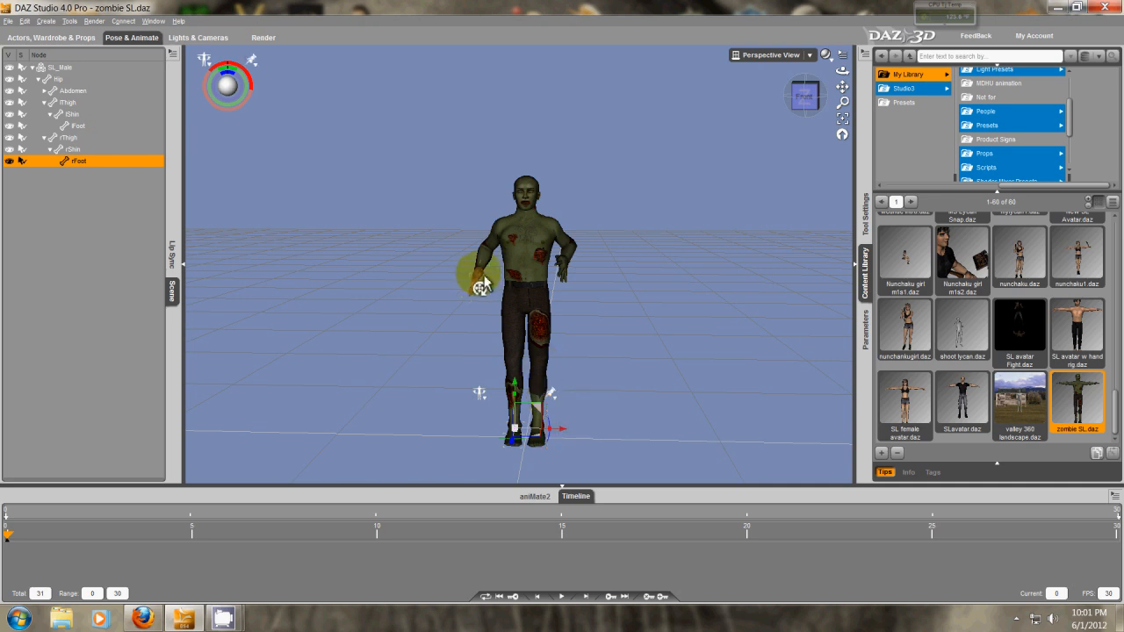
Raise the left arm overhead, select it from left collar to left hand, and mirror its pose onto the right arm
{"action": "left_click_drag", "start_coordinate": [582, 264], "coordinate": [567, 181]}
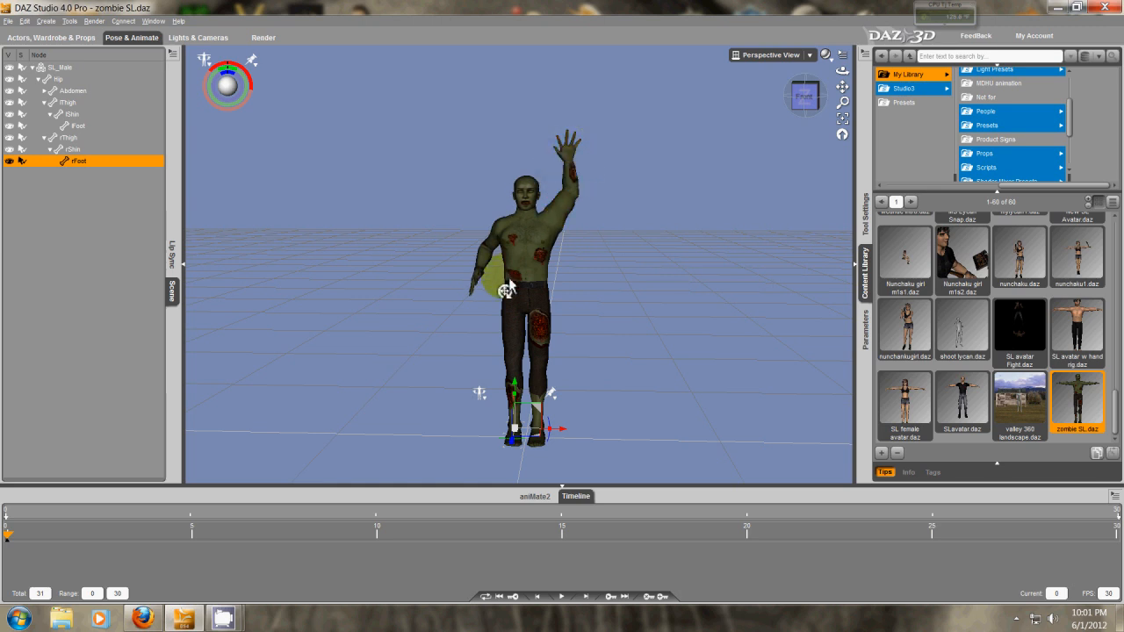
{"action": "left_click", "coordinate": [571, 164]}
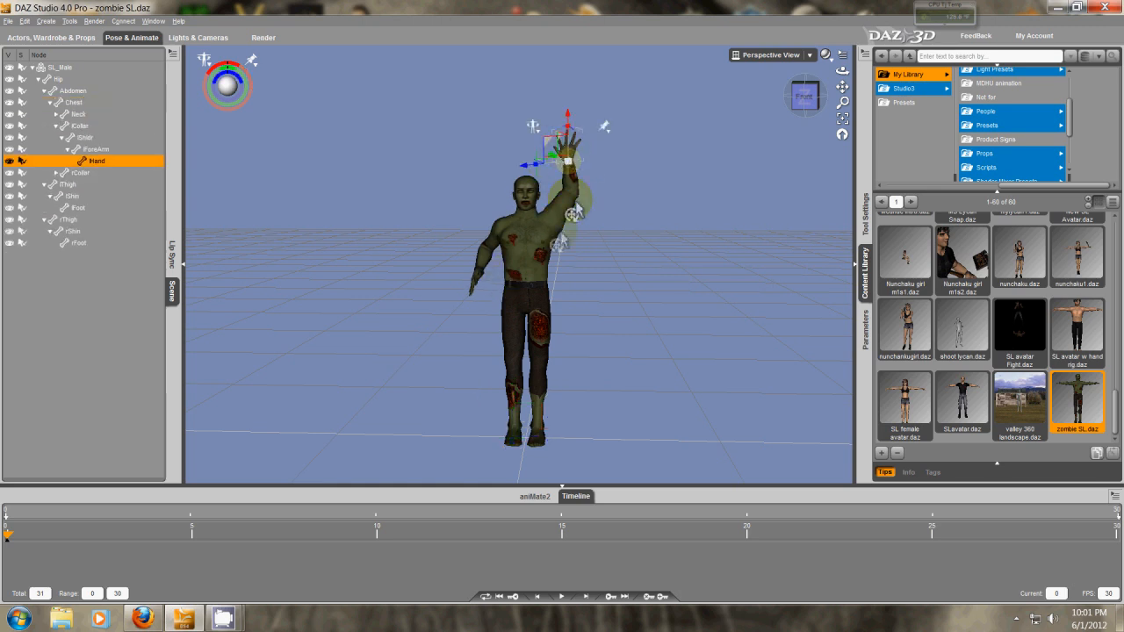
{"action": "left_click", "coordinate": [556, 241]}
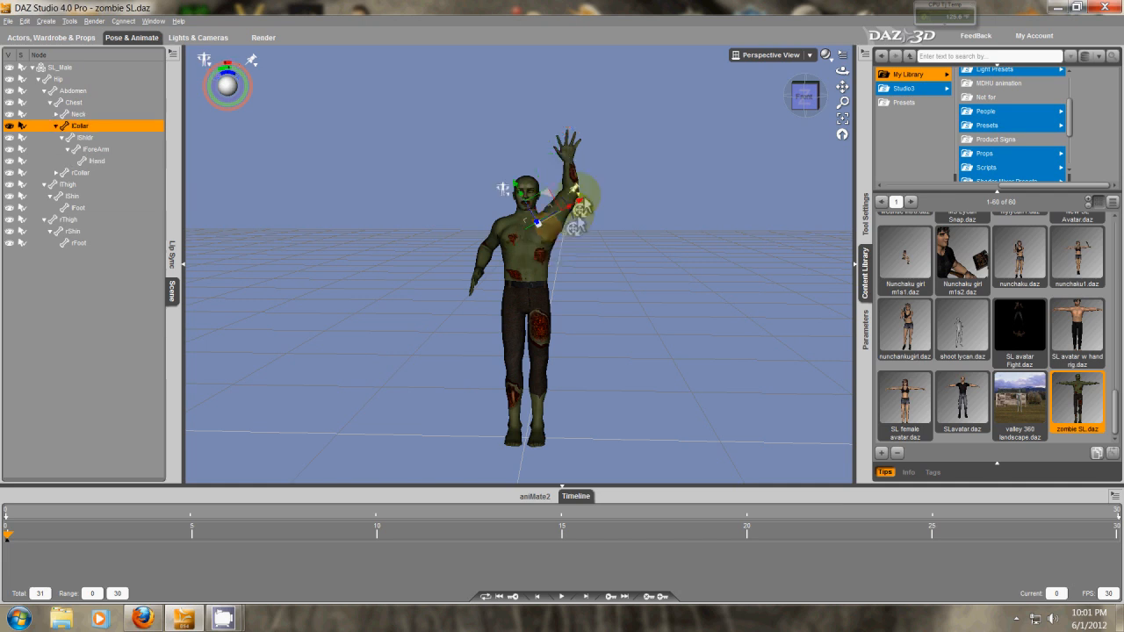
{"action": "left_click", "coordinate": [97, 163], "text": "shift"}
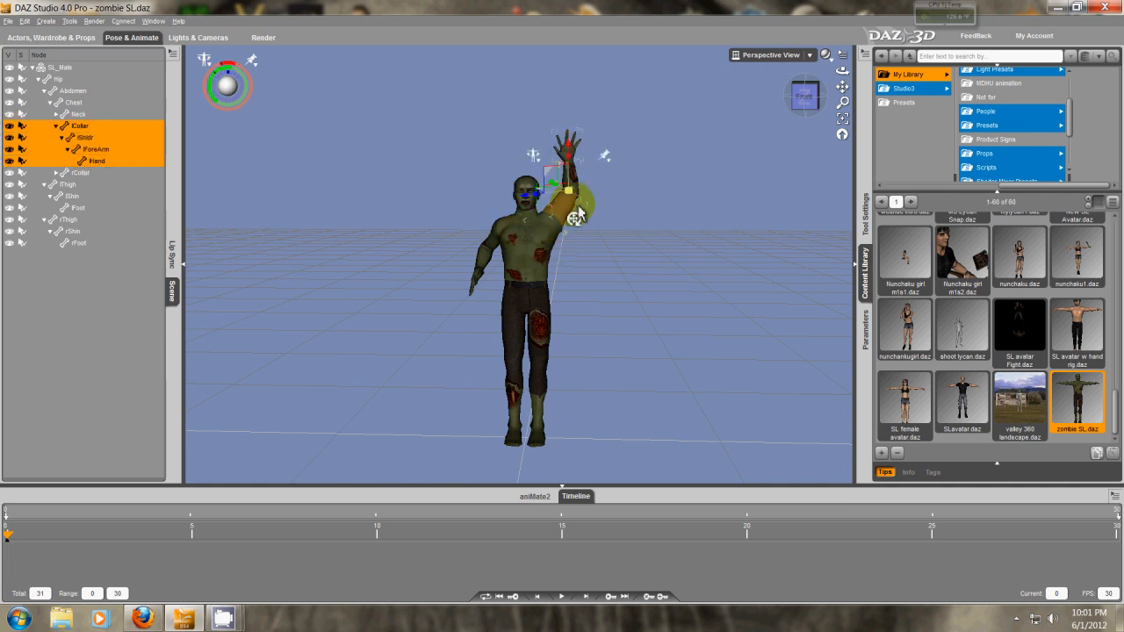
{"action": "key", "text": "shift+y"}
{"action": "left_click", "coordinate": [852, 319]}
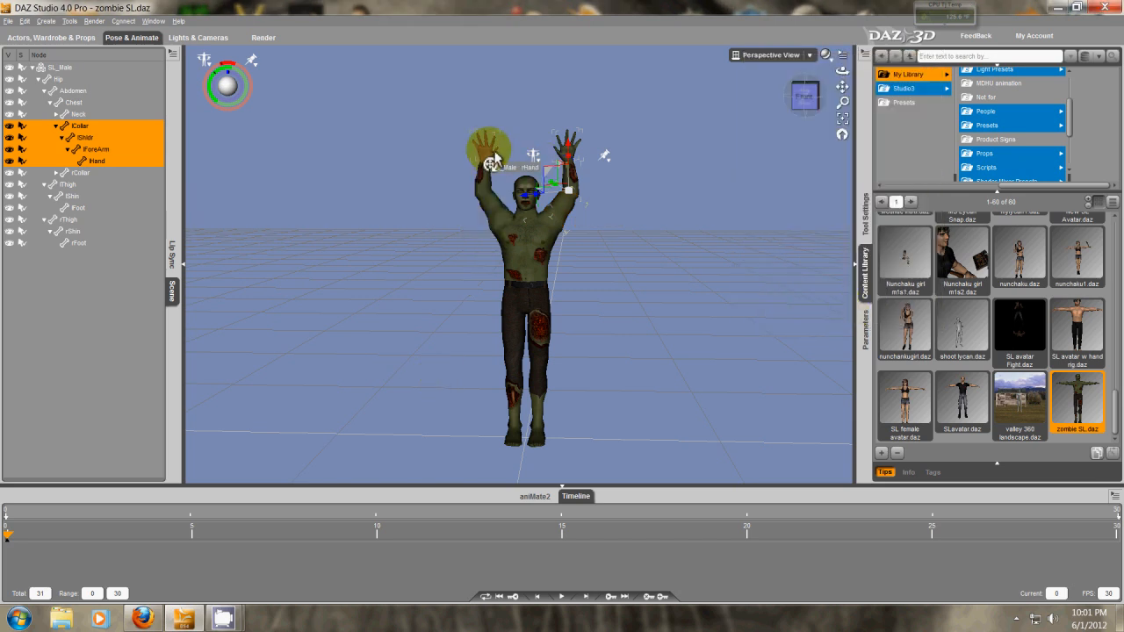
Select both the left and right hands together and pin their translation and rotation
{"action": "left_click", "coordinate": [489, 153]}
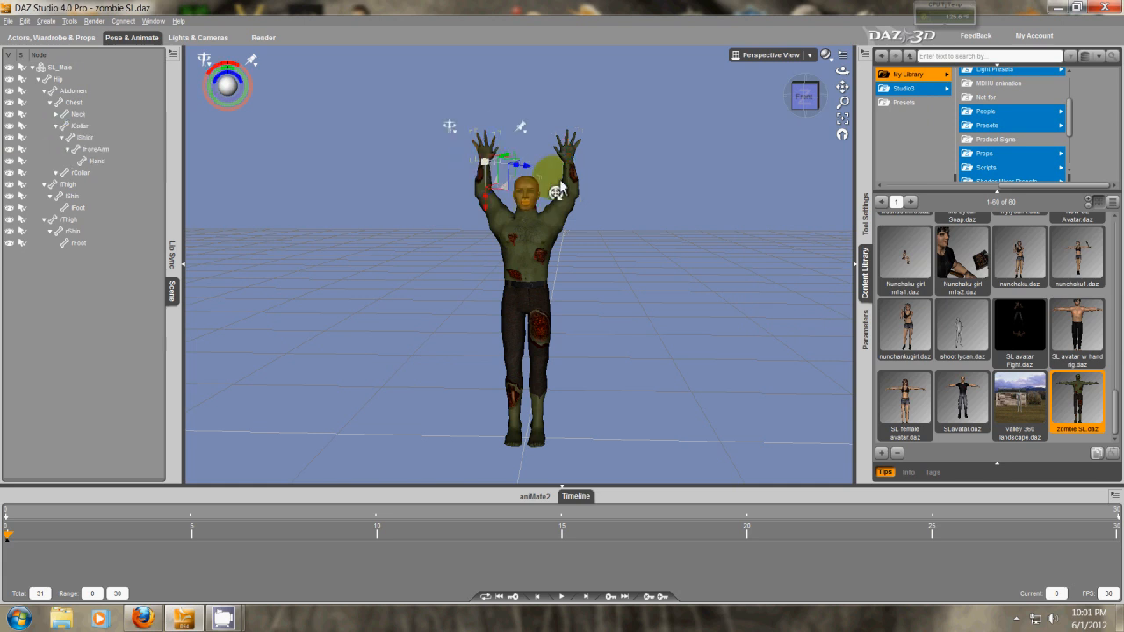
{"action": "left_click", "coordinate": [573, 156]}
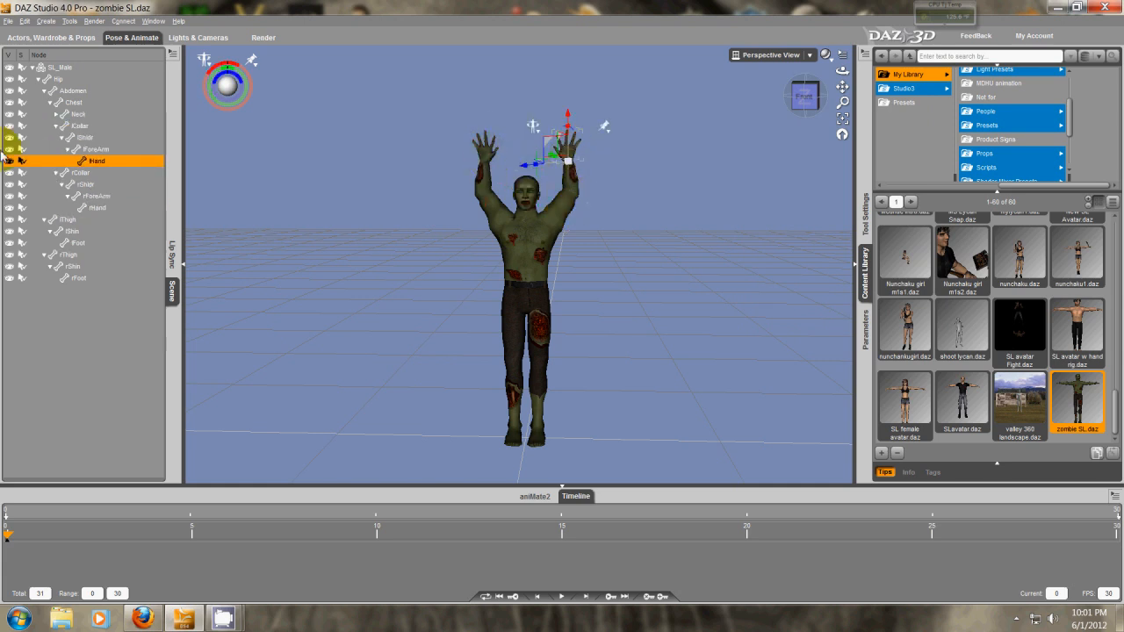
{"action": "left_click", "coordinate": [98, 208], "text": "ctrl"}
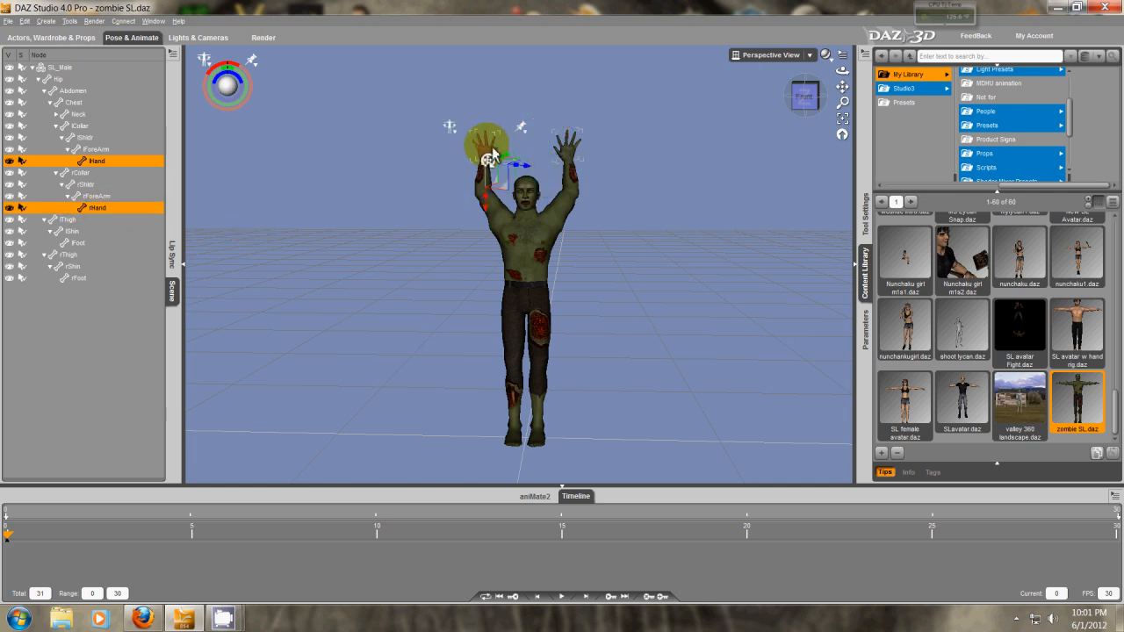
{"action": "left_click", "coordinate": [254, 67]}
{"action": "left_click", "coordinate": [269, 69]}
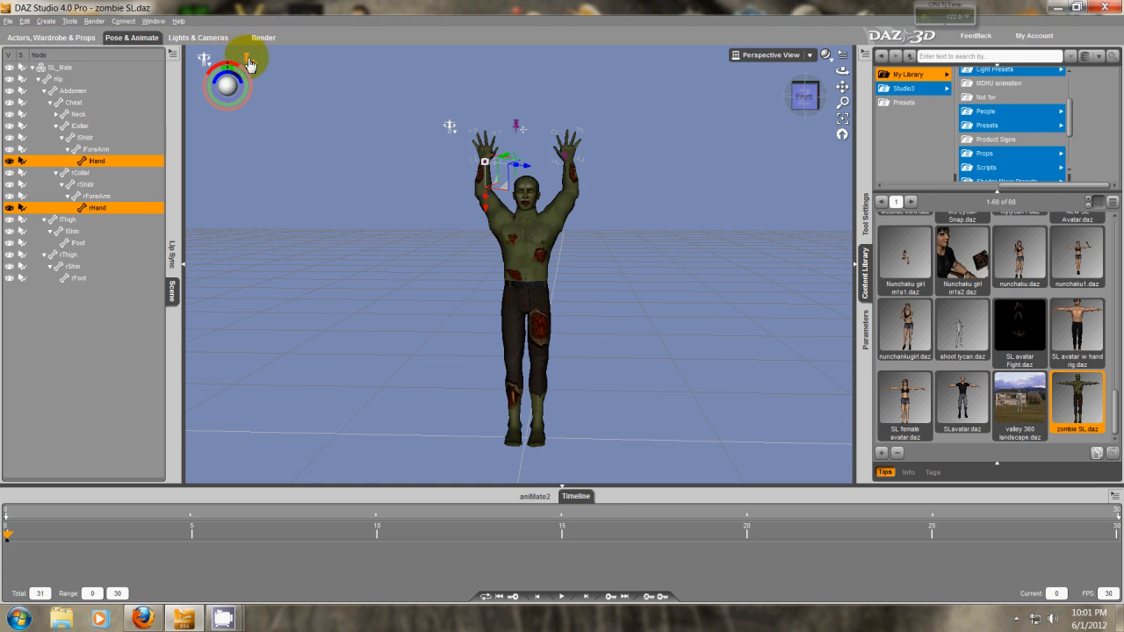
{"action": "left_click", "coordinate": [251, 64]}
{"action": "left_click", "coordinate": [263, 79]}
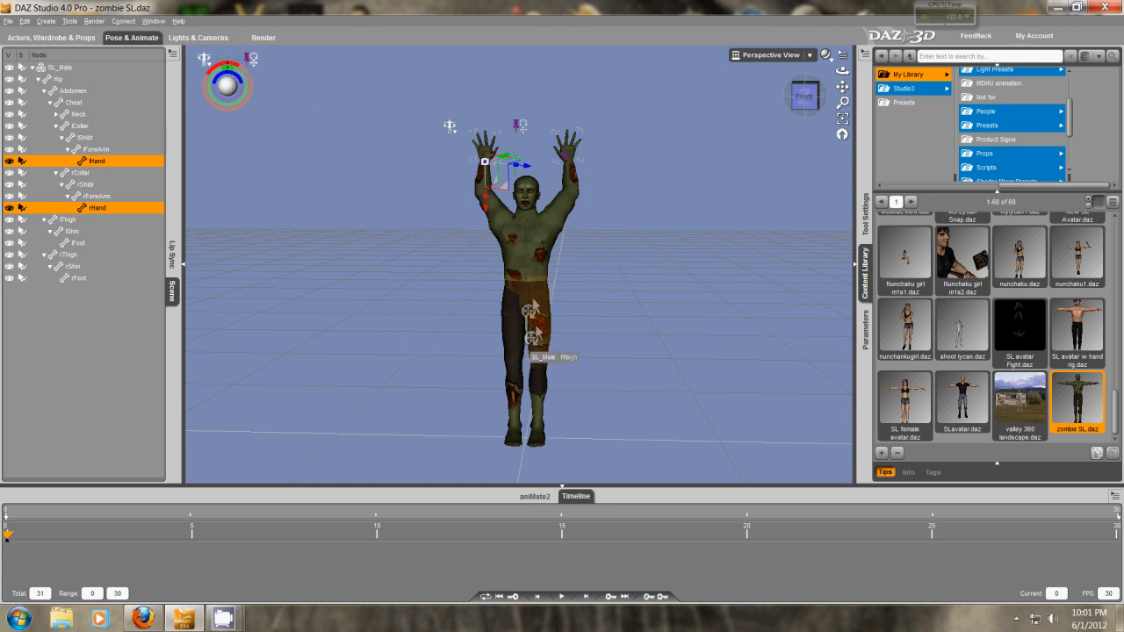
Animate a pull-up with the hands pinned, raising the body at frame 15 and lowering it at frame 30, and play it back
{"action": "mouse_move", "coordinate": [533, 294]}
{"action": "left_mouse_down"}
{"action": "mouse_move", "coordinate": [536, 246]}
{"action": "mouse_move", "coordinate": [536, 298]}
{"action": "left_mouse_up"}
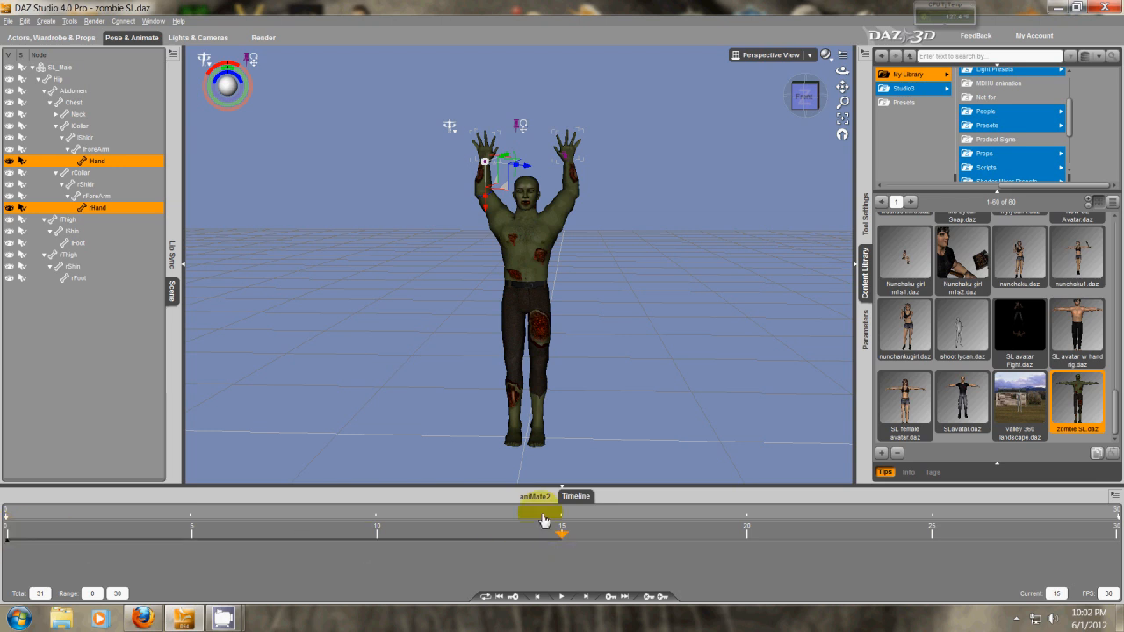
{"action": "left_click_drag", "start_coordinate": [527, 309], "coordinate": [529, 254]}
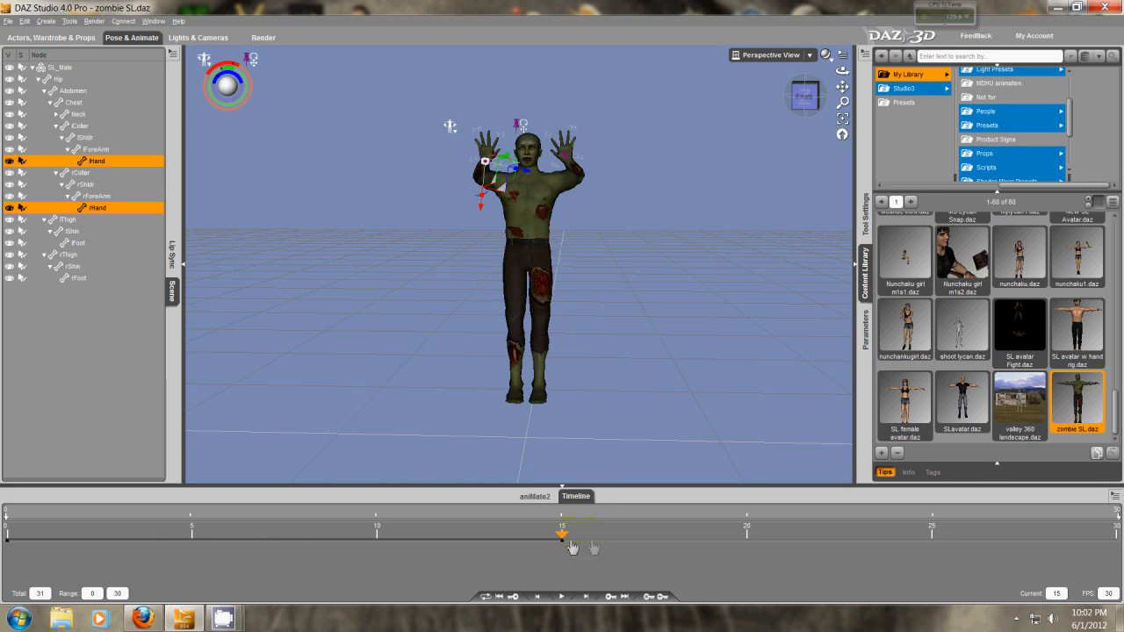
{"action": "left_click_drag", "start_coordinate": [772, 558], "coordinate": [1089, 552]}
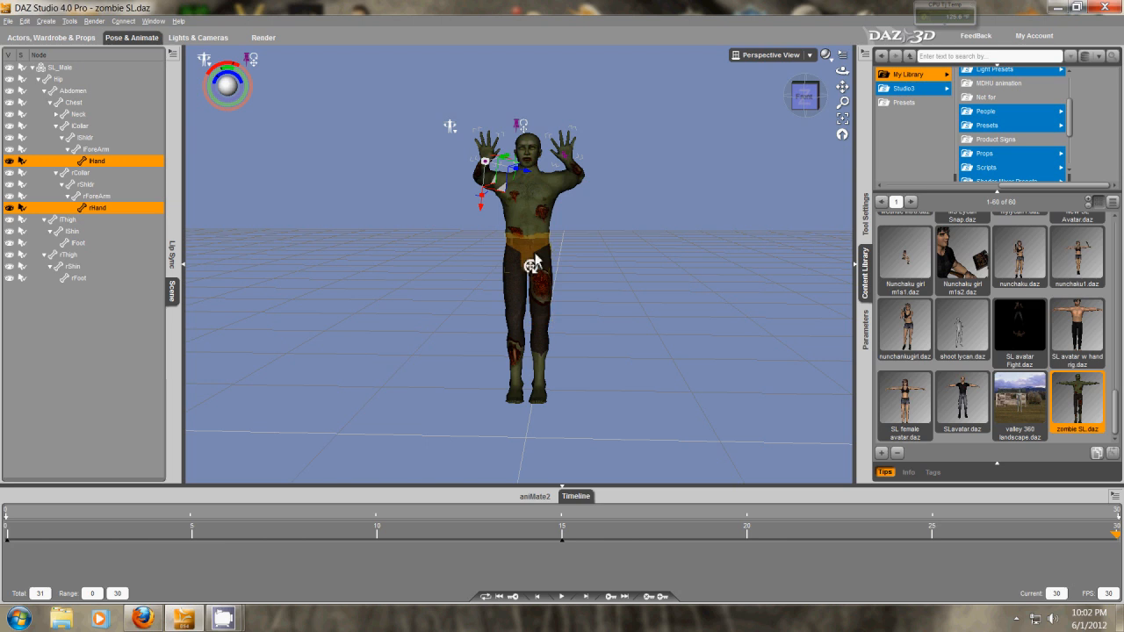
{"action": "left_click_drag", "start_coordinate": [533, 274], "coordinate": [534, 310]}
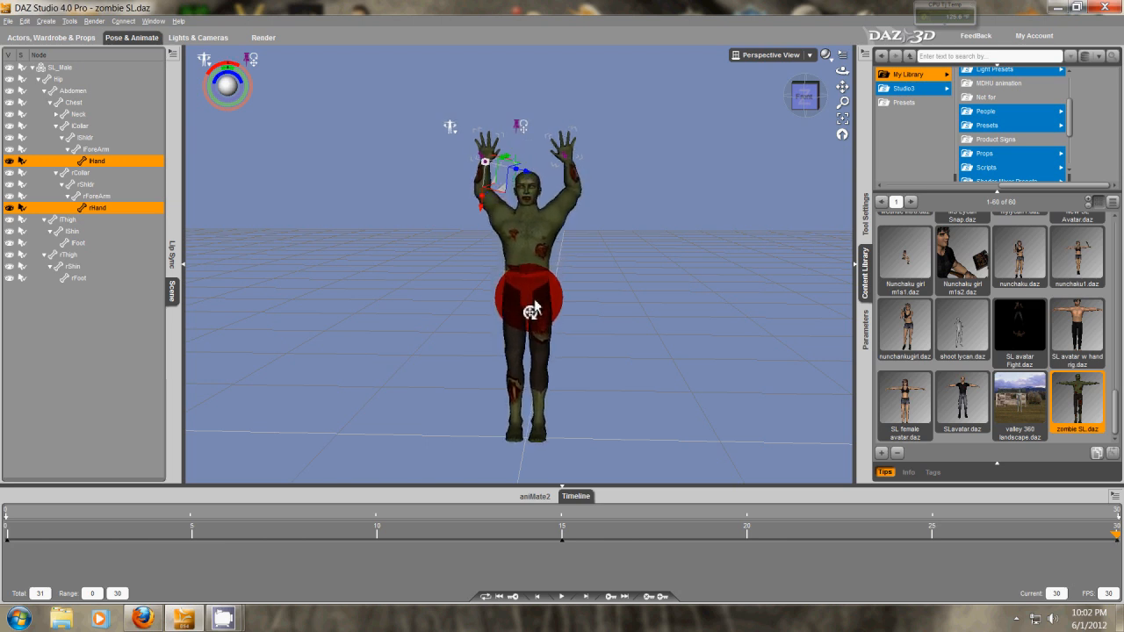
{"action": "left_click", "coordinate": [562, 599]}
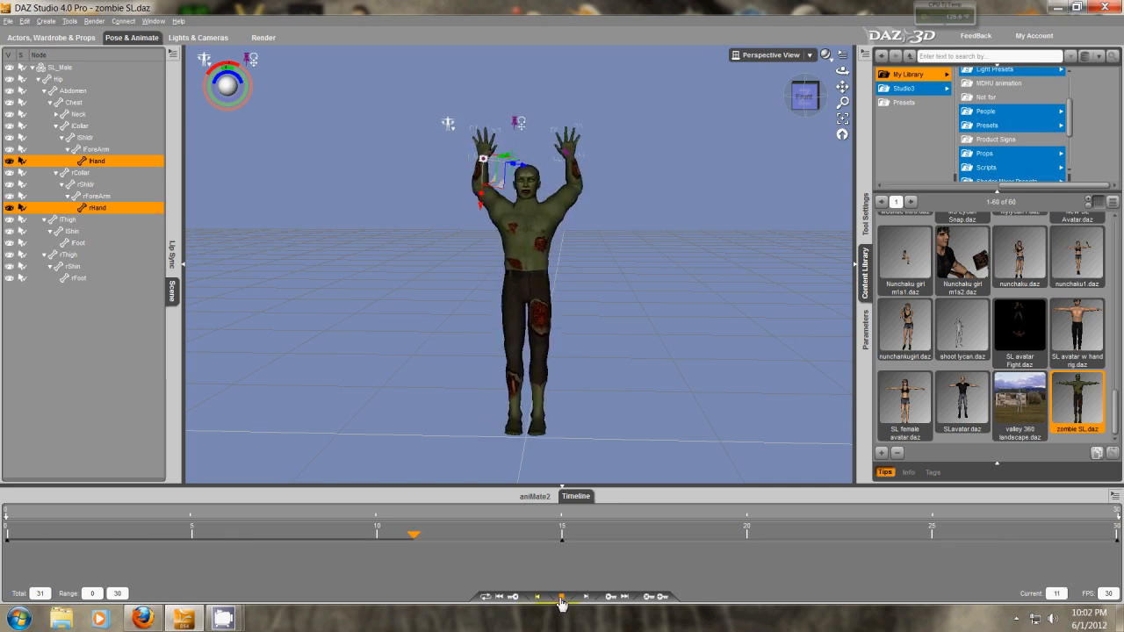
{"action": "left_click", "coordinate": [562, 600]}
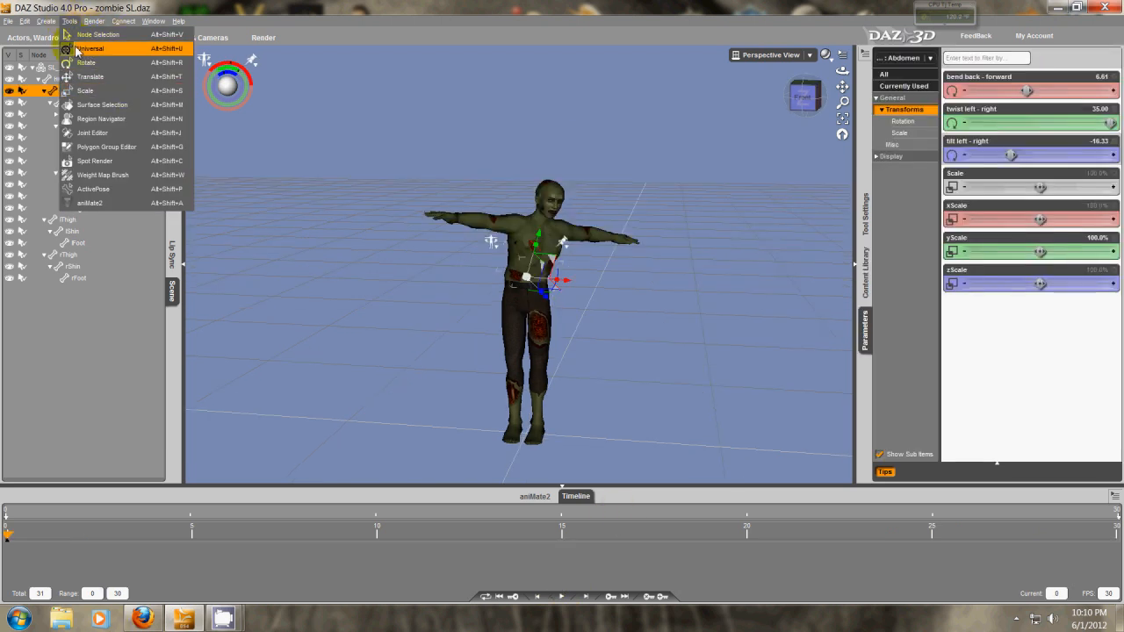
Use the Rotate tool on the Abdomen to lean the upper body sideways, with the tilt at about -40 and the twist at about -14
{"action": "left_click", "coordinate": [88, 63]}
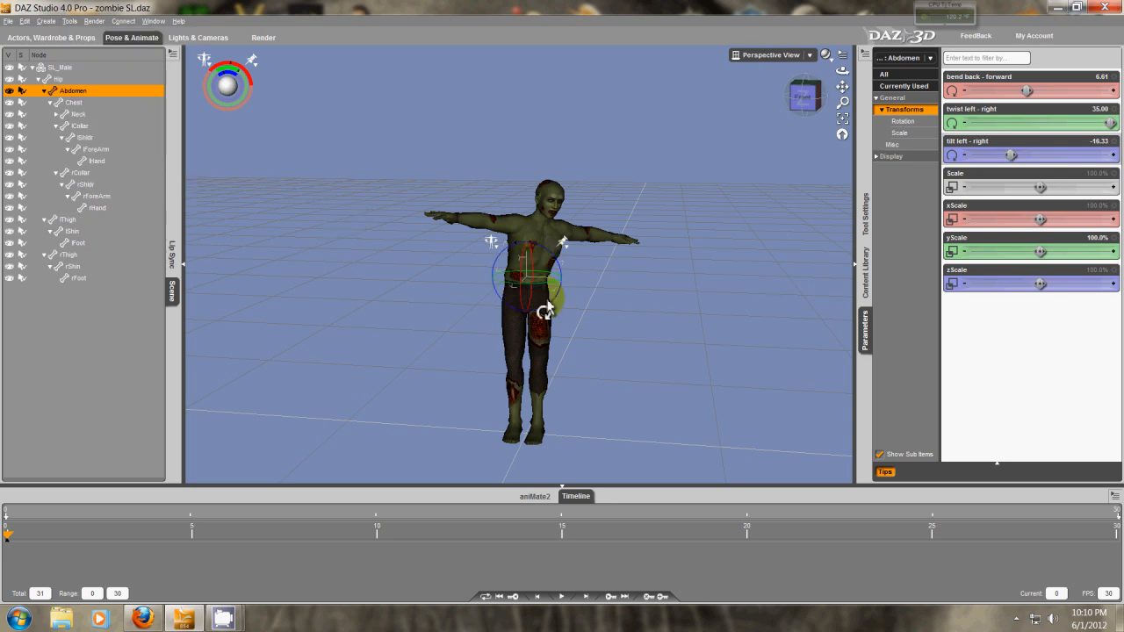
{"action": "mouse_move", "coordinate": [563, 278]}
{"action": "left_mouse_down"}
{"action": "mouse_move", "coordinate": [564, 292]}
{"action": "mouse_move", "coordinate": [556, 254]}
{"action": "mouse_move", "coordinate": [559, 270]}
{"action": "left_mouse_up"}
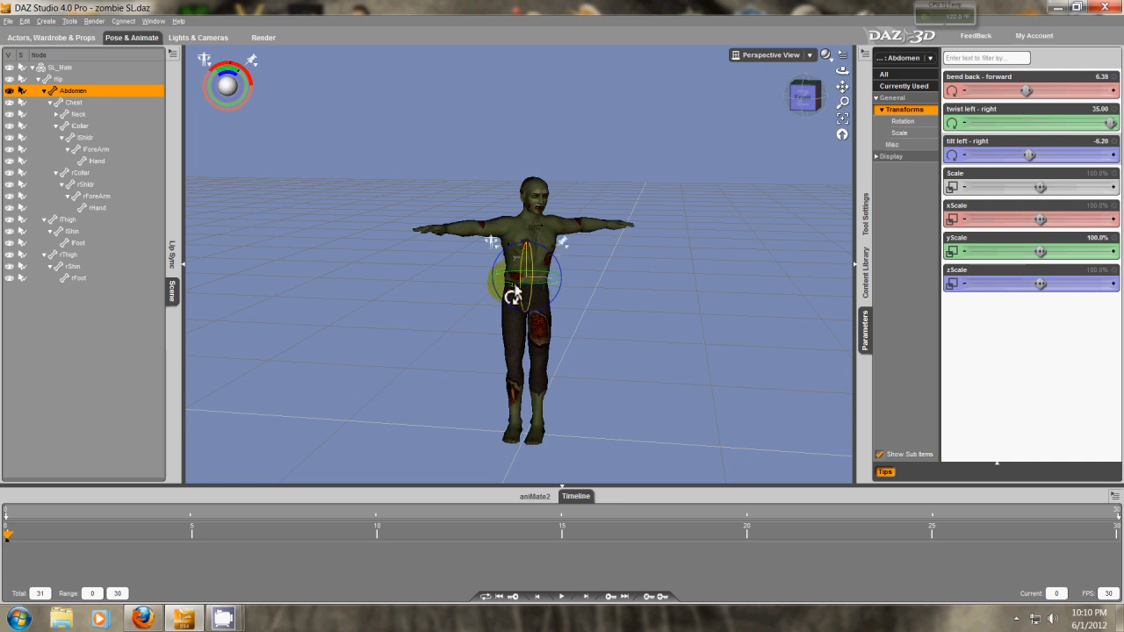
{"action": "mouse_move", "coordinate": [518, 294]}
{"action": "left_mouse_down"}
{"action": "mouse_move", "coordinate": [506, 293]}
{"action": "mouse_move", "coordinate": [514, 280]}
{"action": "mouse_move", "coordinate": [557, 301]}
{"action": "mouse_move", "coordinate": [537, 299]}
{"action": "left_mouse_up"}
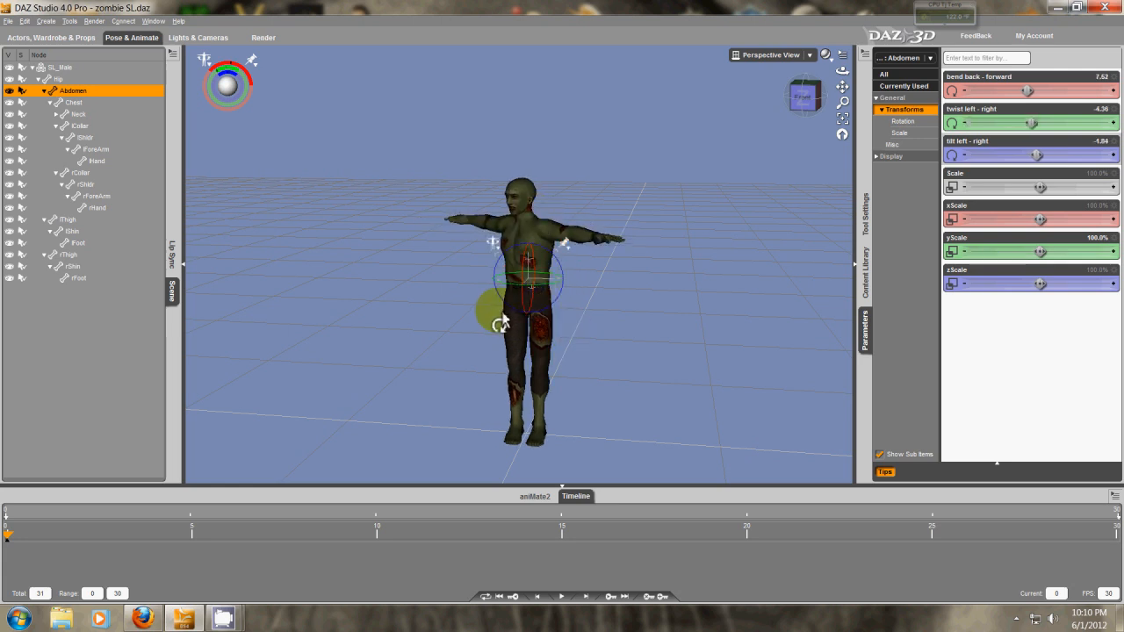
{"action": "key", "text": "ctrl+z"}
{"action": "left_click_drag", "start_coordinate": [563, 298], "coordinate": [530, 321]}
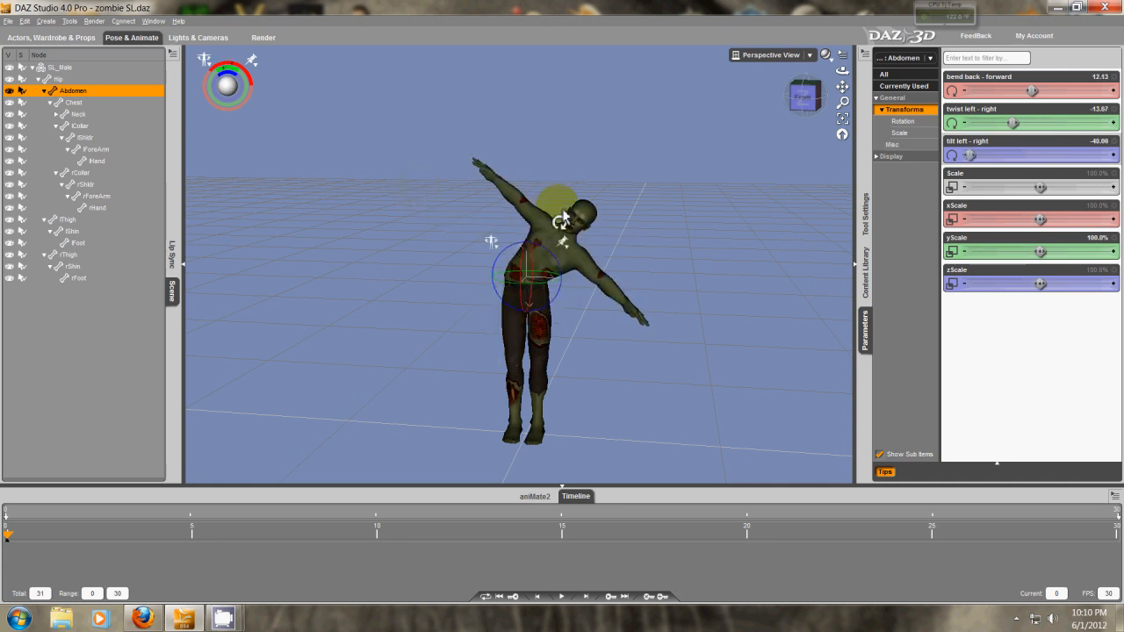
Rotate the right arm down to roughly horizontal and lower the left shoulder to a reach down-up of about -45
{"action": "left_click", "coordinate": [524, 220]}
{"action": "left_click_drag", "start_coordinate": [522, 211], "coordinate": [513, 225]}
{"action": "left_click", "coordinate": [582, 265]}
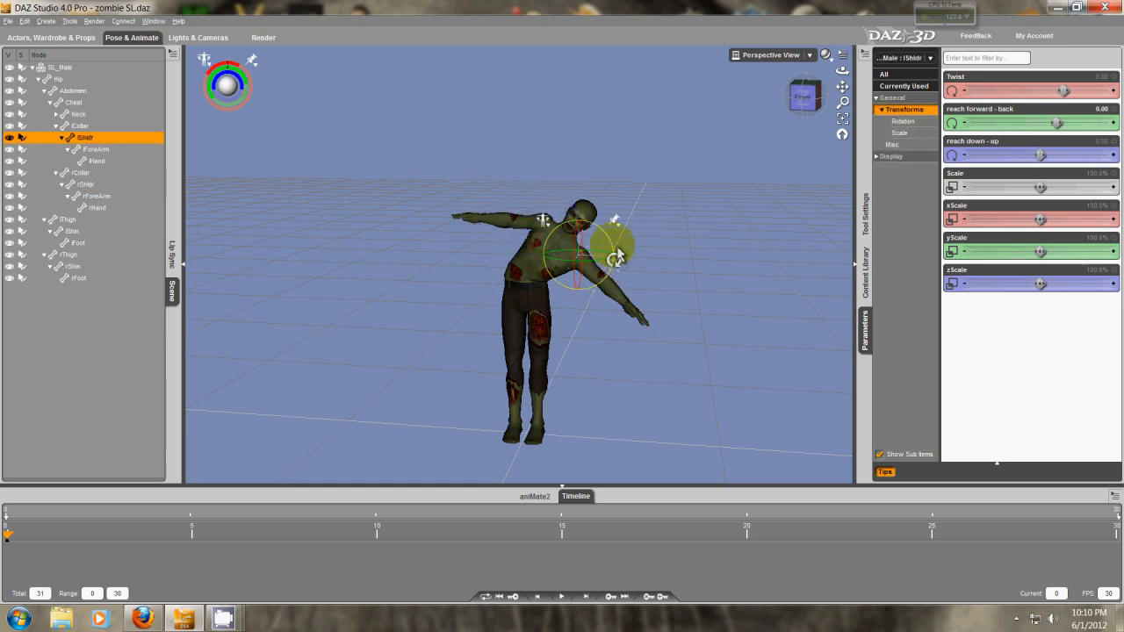
{"action": "left_click_drag", "start_coordinate": [617, 255], "coordinate": [263, 127]}
Activate the Universal tool, bend the Chest to -19.50, and test pulling the left arm in the viewport before undoing that pull
{"action": "left_click", "coordinate": [69, 20]}
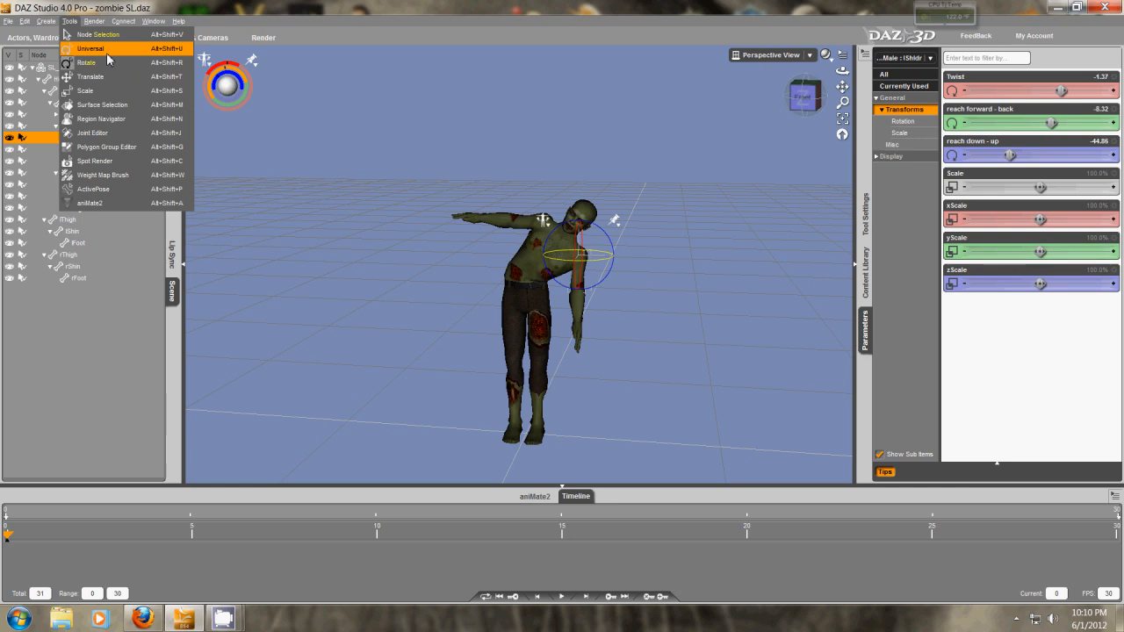
{"action": "left_click", "coordinate": [107, 50]}
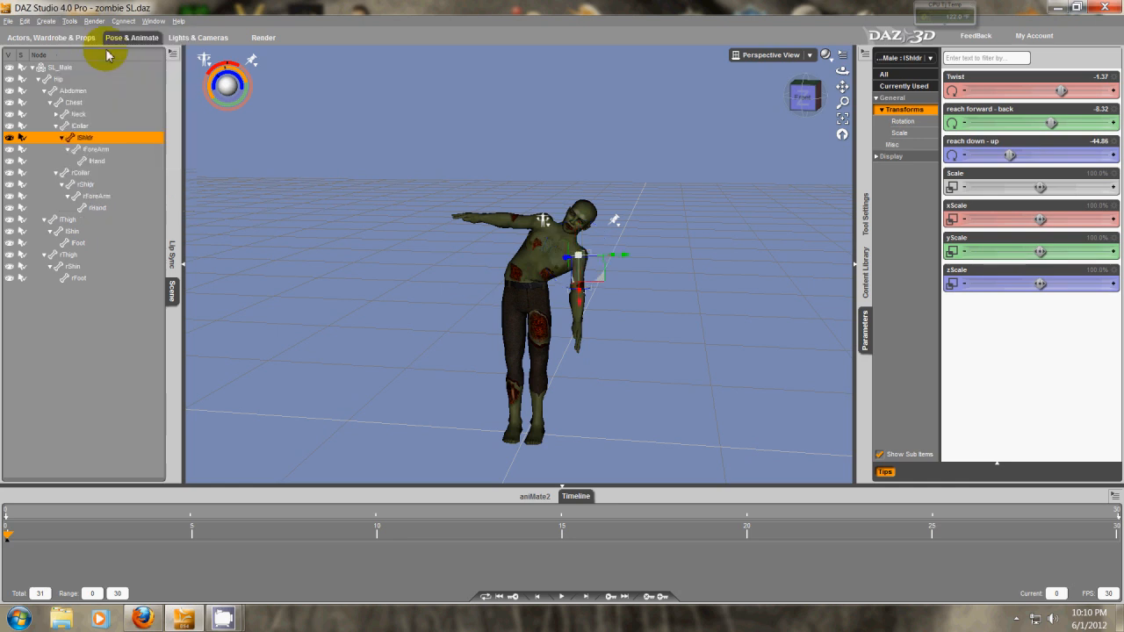
{"action": "left_click", "coordinate": [548, 262]}
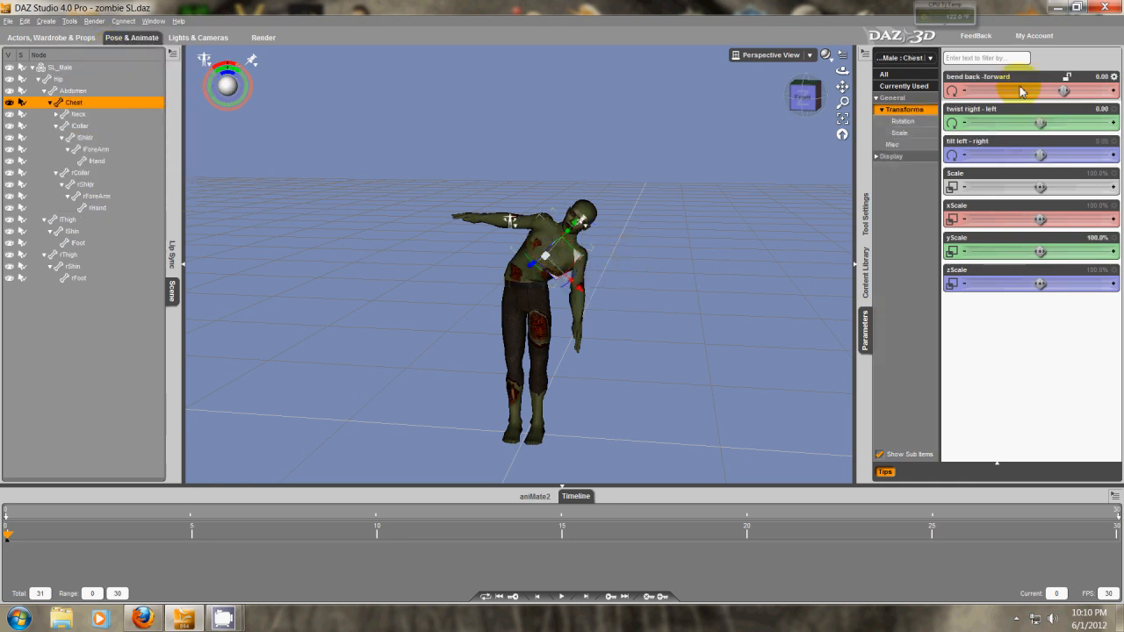
{"action": "left_click_drag", "start_coordinate": [1065, 91], "coordinate": [1018, 91]}
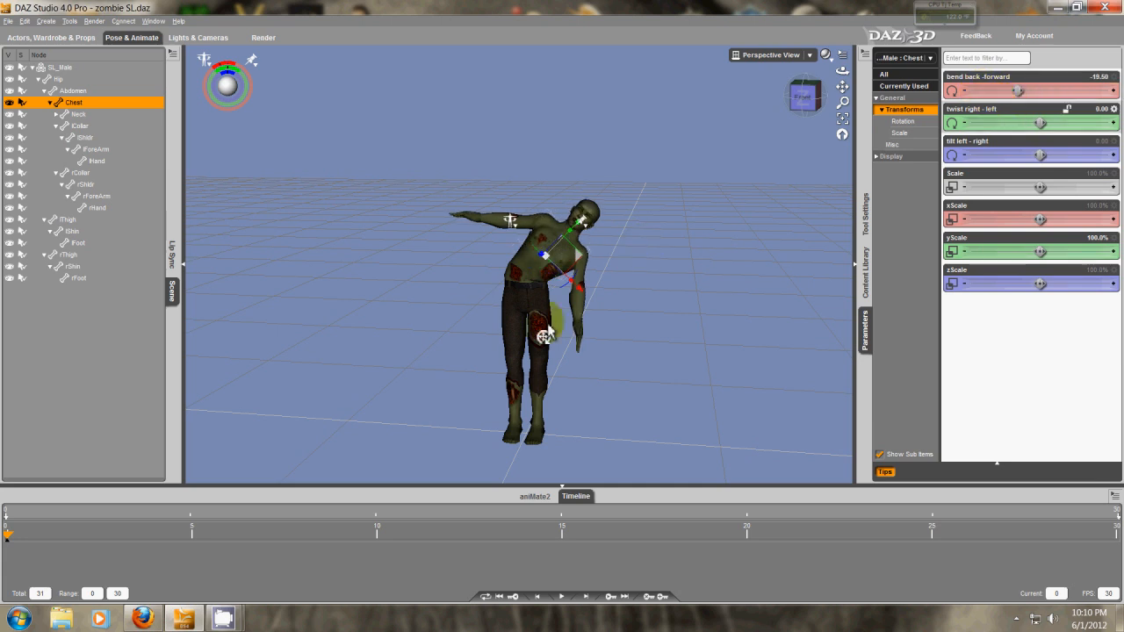
{"action": "left_click_drag", "start_coordinate": [582, 330], "coordinate": [524, 283]}
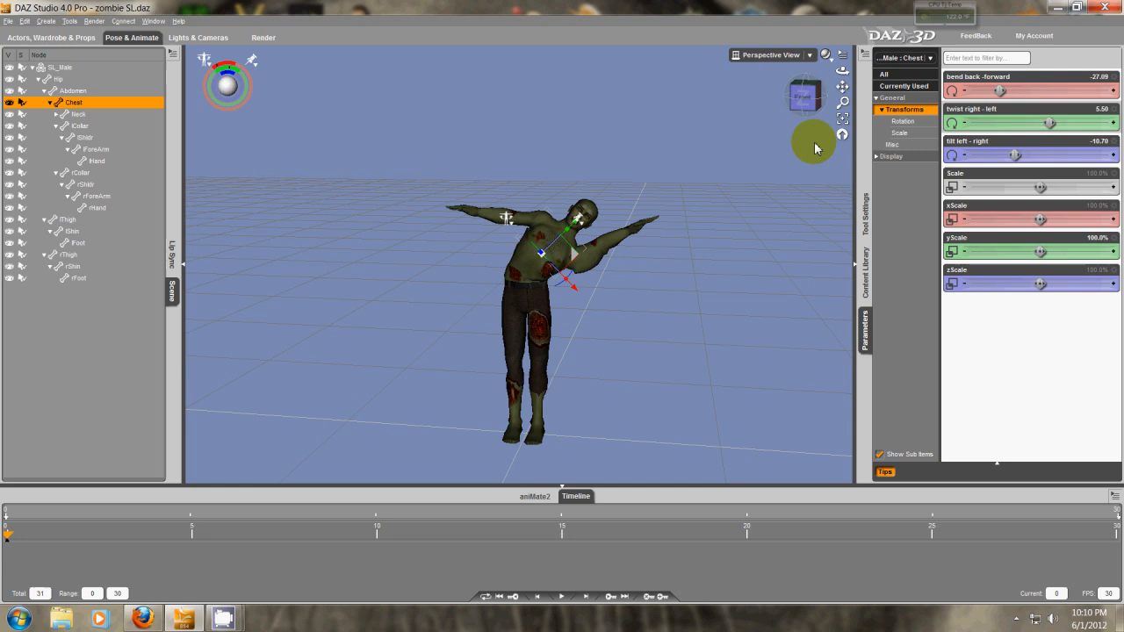
{"action": "key", "text": "ctrl+z"}
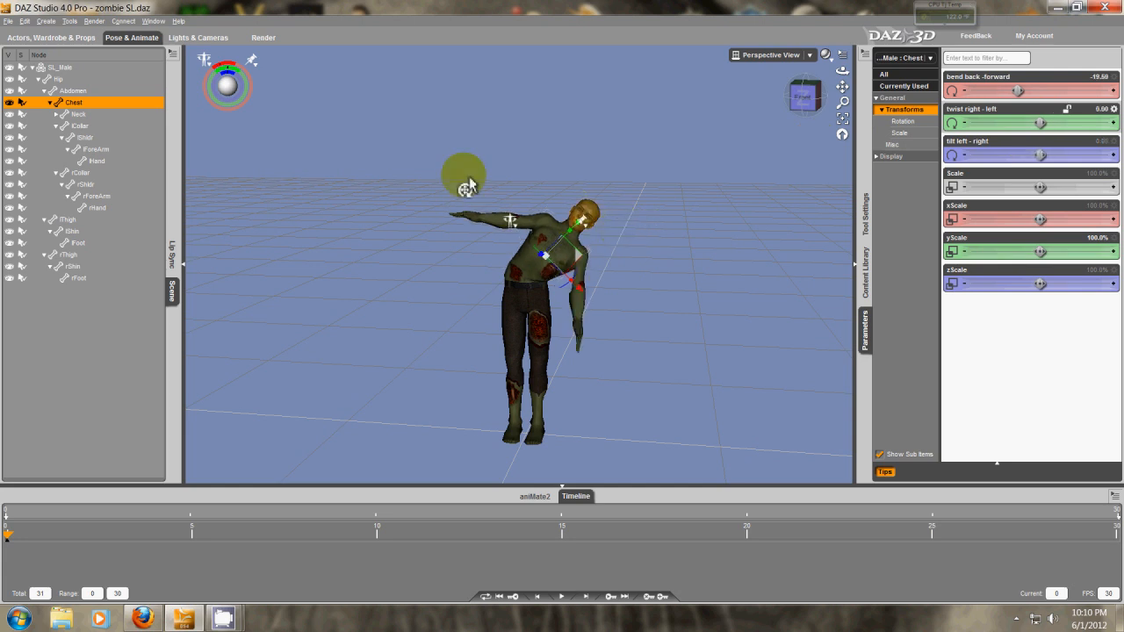
Open the Puppeteer pane for SL_Male and enlarge it to give Layer 1 a taller grid
{"action": "left_click", "coordinate": [50, 24]}
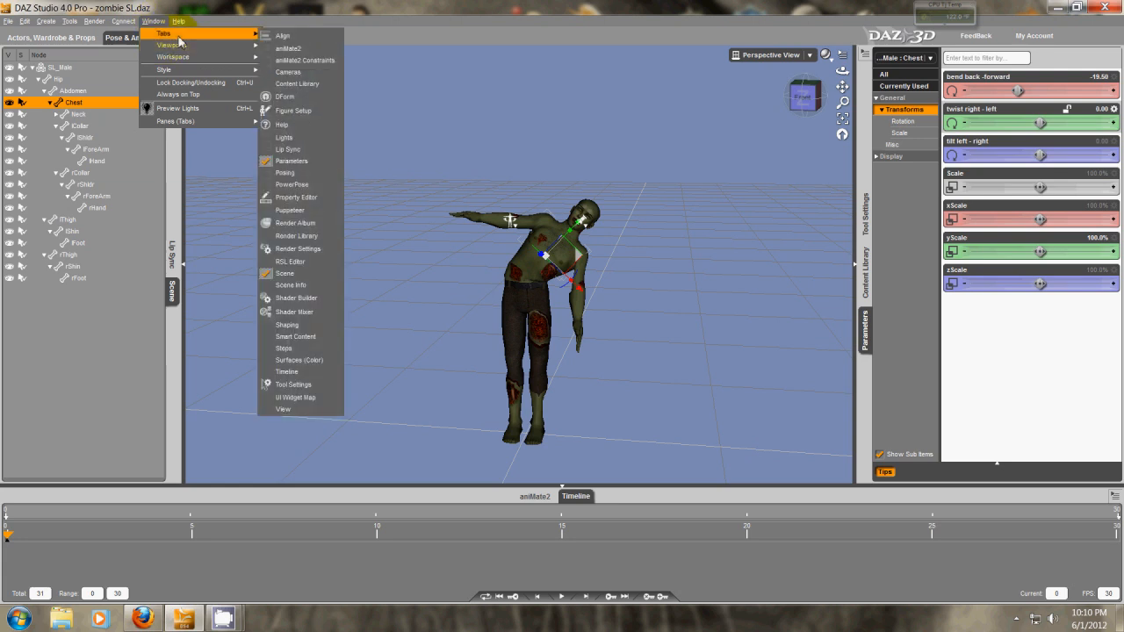
{"action": "mouse_move", "coordinate": [242, 53]}
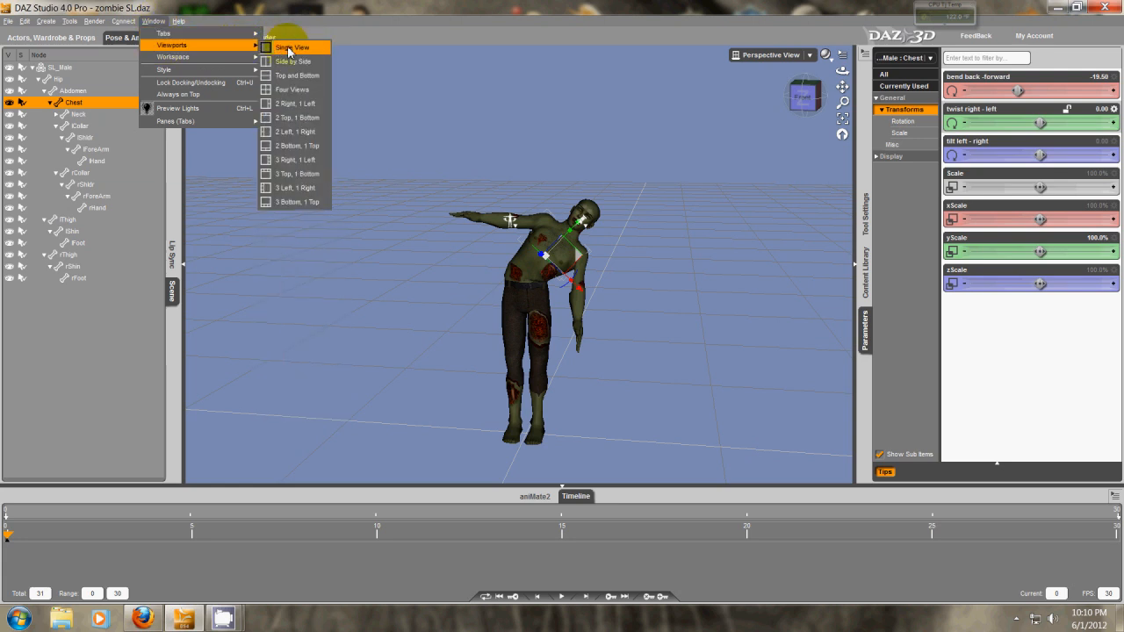
{"action": "mouse_move", "coordinate": [251, 33]}
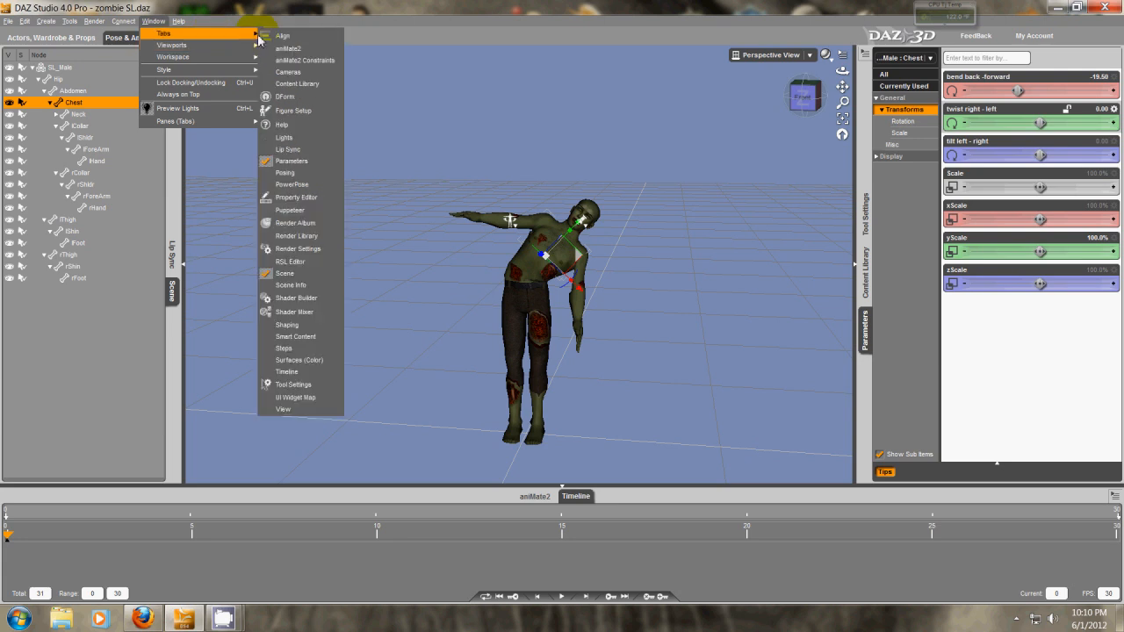
{"action": "left_click", "coordinate": [292, 211]}
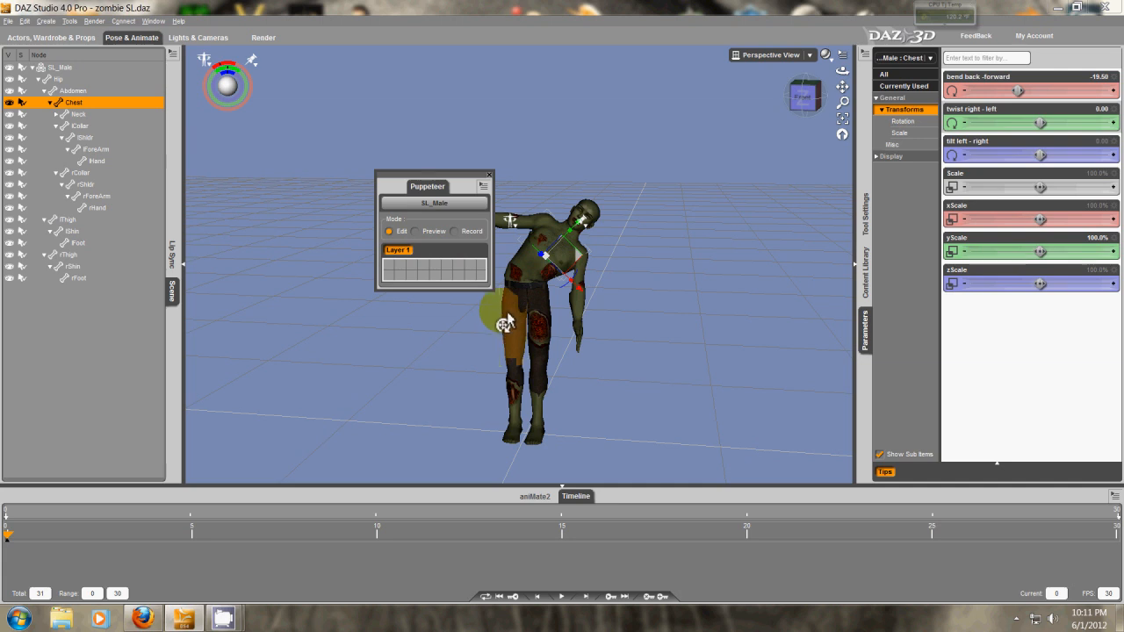
{"action": "left_click_drag", "start_coordinate": [492, 288], "coordinate": [535, 482]}
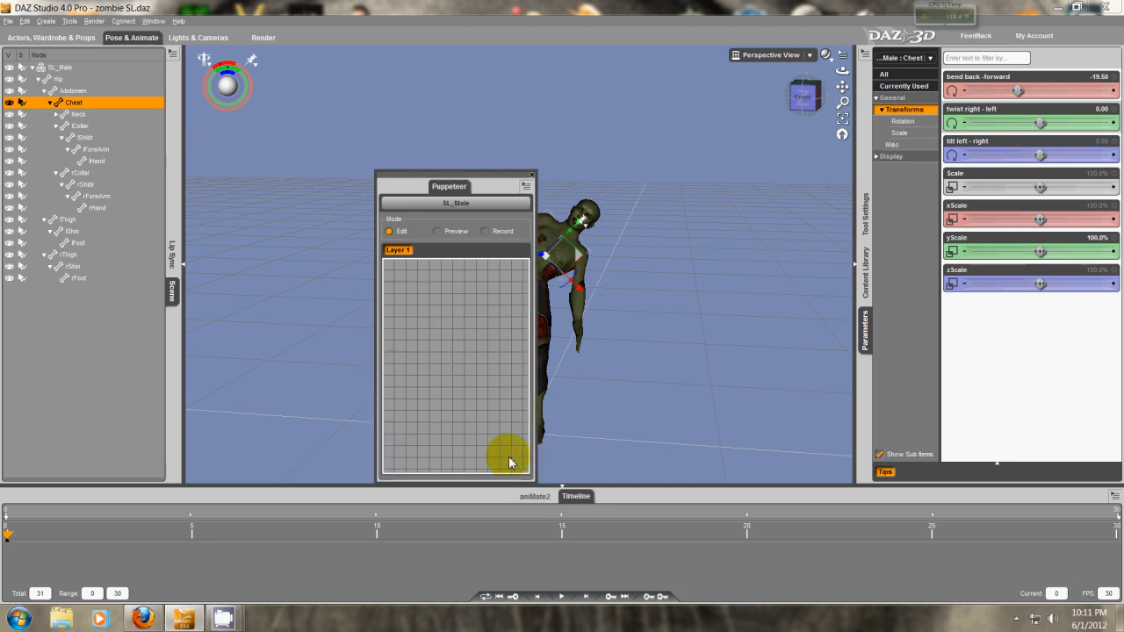
Move the Puppeteer pane clear of the figure, store the current pose as a dot, lean the torso to the opposite side and store that pose
{"action": "left_click_drag", "start_coordinate": [418, 176], "coordinate": [259, 109]}
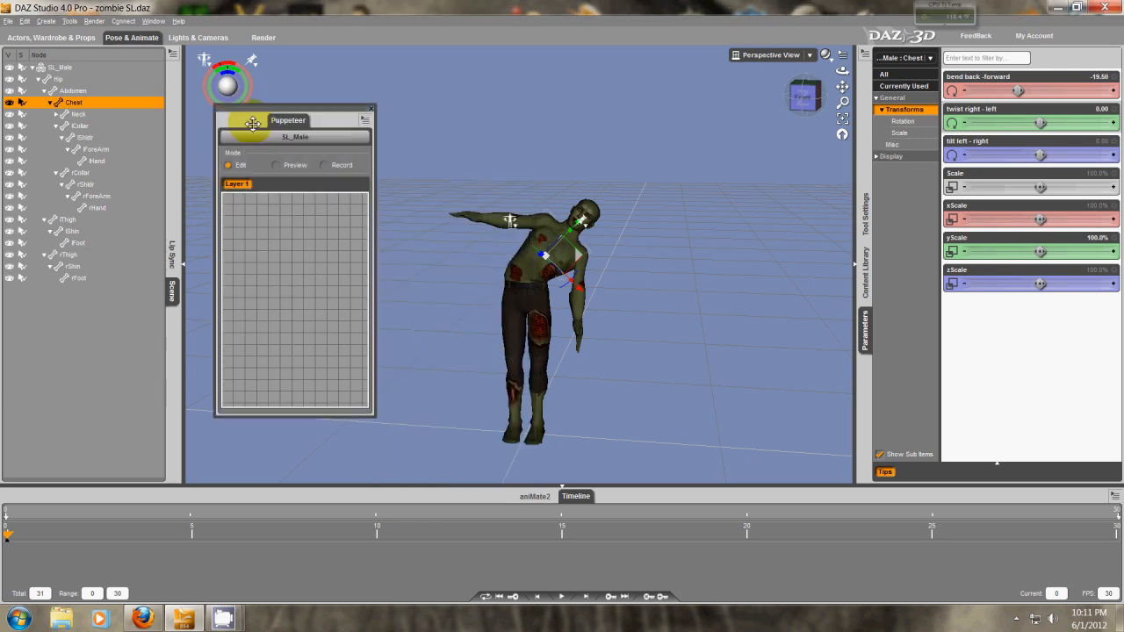
{"action": "left_click", "coordinate": [239, 222]}
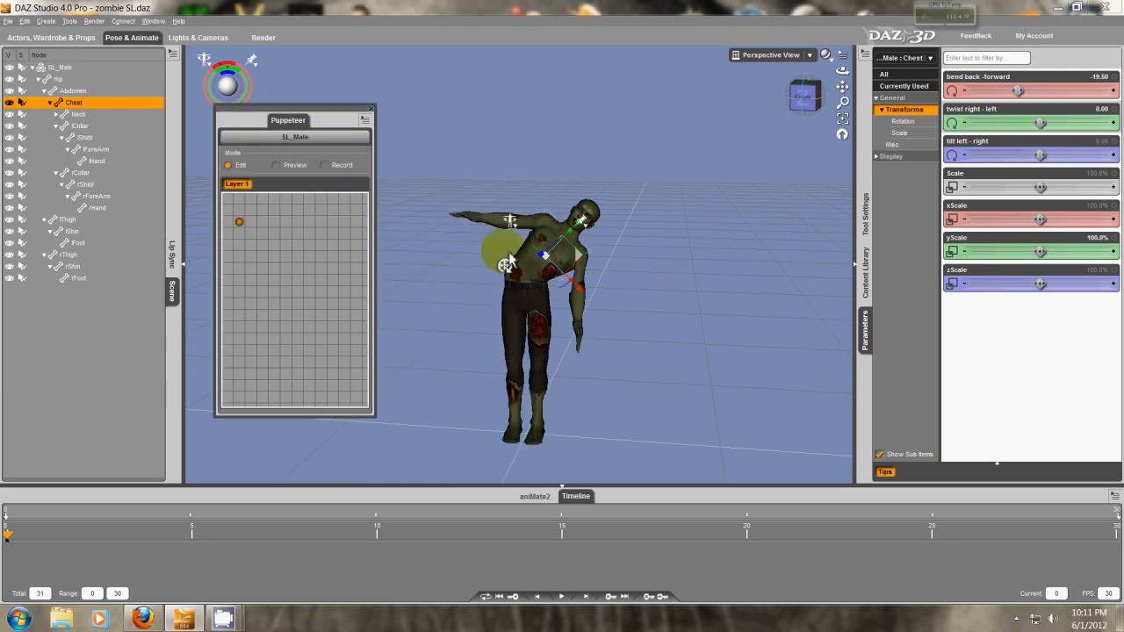
{"action": "left_click_drag", "start_coordinate": [543, 246], "coordinate": [513, 309]}
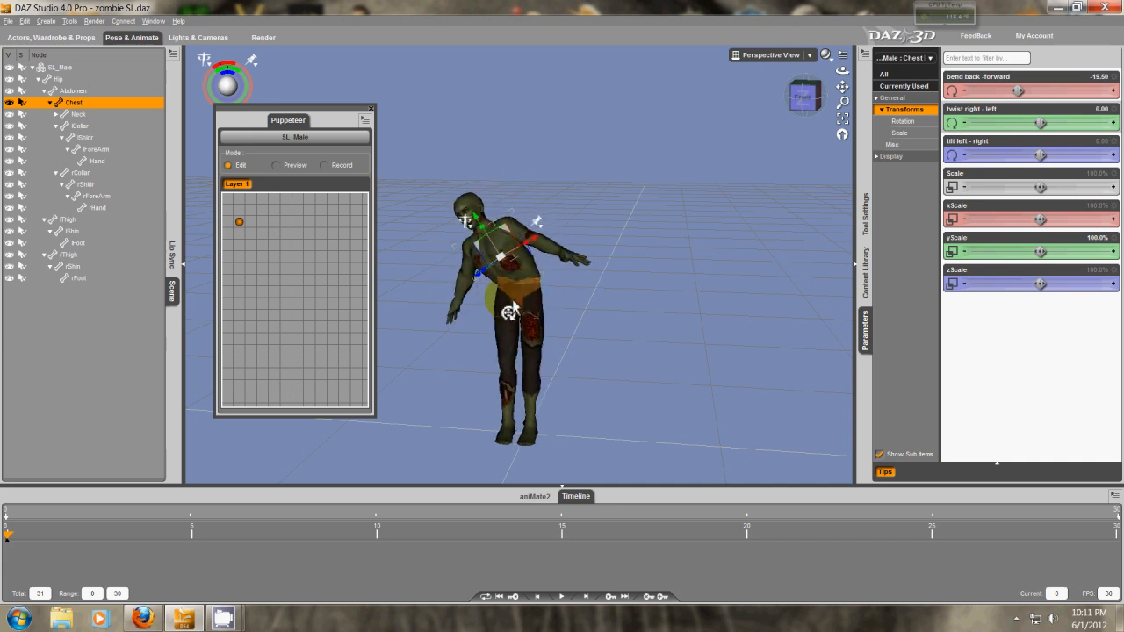
{"action": "left_click", "coordinate": [267, 303]}
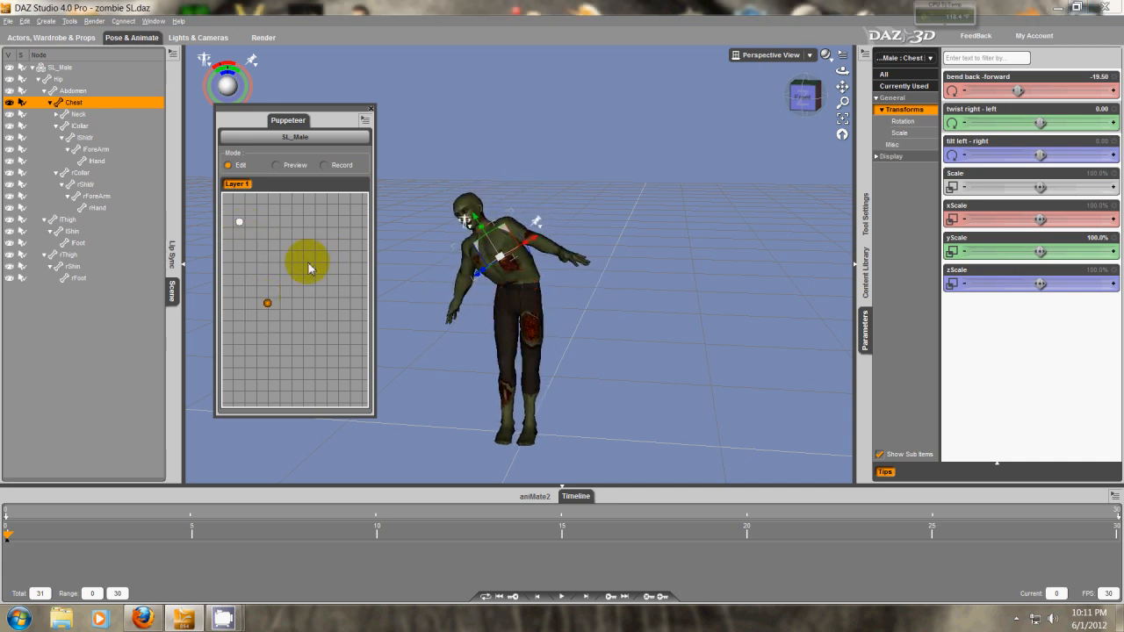
Add a third pose dot to Layer 1 and set the left collar's rotate back-forward to 7.08
{"action": "mouse_move", "coordinate": [242, 244]}
{"action": "left_mouse_down"}
{"action": "mouse_move", "coordinate": [256, 284]}
{"action": "mouse_move", "coordinate": [243, 228]}
{"action": "mouse_move", "coordinate": [264, 303]}
{"action": "mouse_move", "coordinate": [245, 237]}
{"action": "left_mouse_up"}
{"action": "left_click", "coordinate": [503, 252]}
{"action": "left_click", "coordinate": [518, 220]}
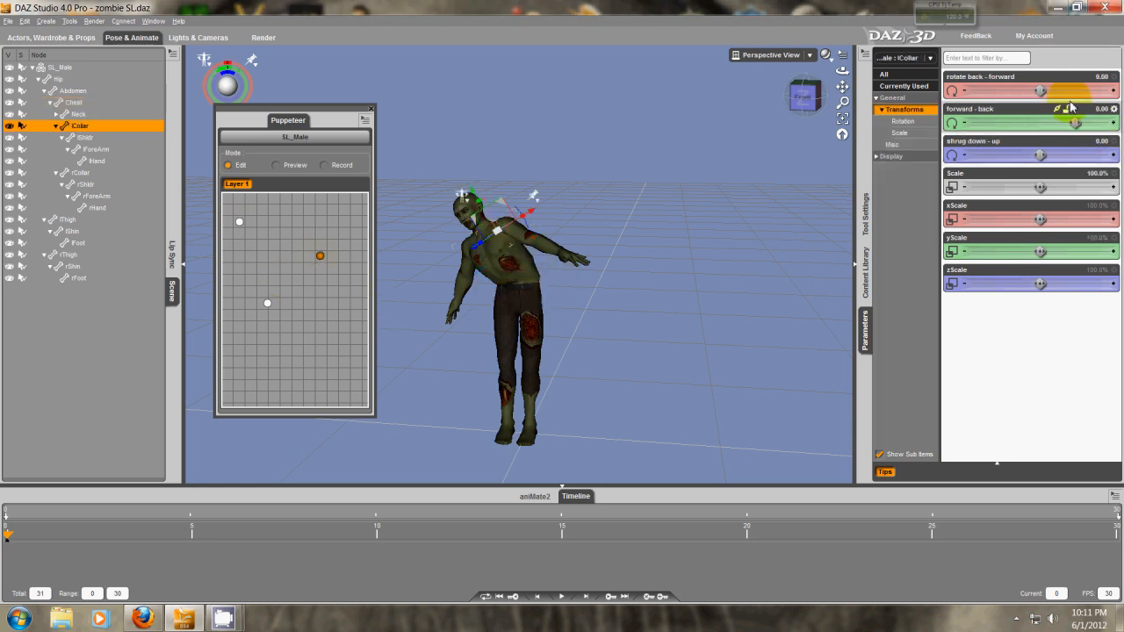
{"action": "left_click_drag", "start_coordinate": [1063, 91], "coordinate": [1101, 92]}
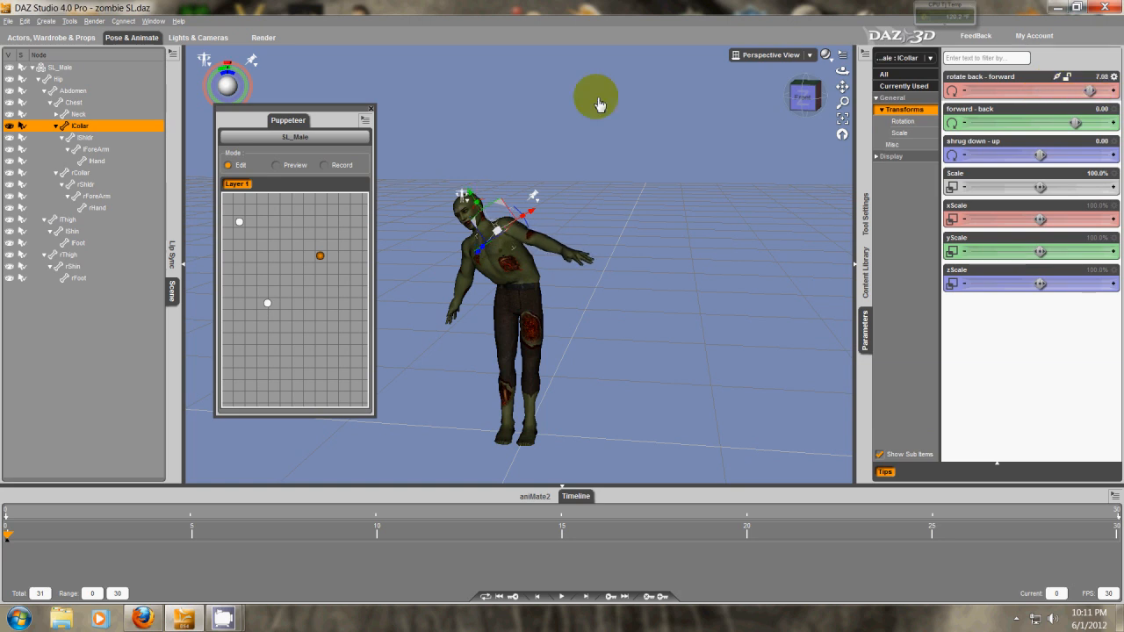
Record a Puppeteer animation by sweeping between the stored pose dots, close the Puppeteer pane and show the Timeline
{"action": "left_click", "coordinate": [323, 165]}
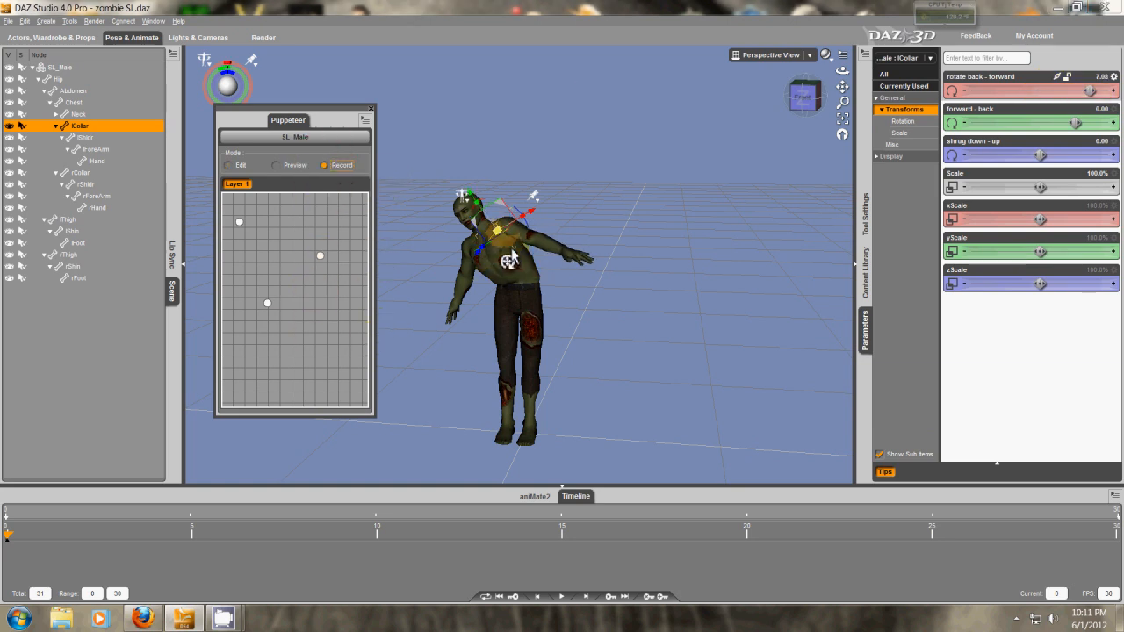
{"action": "left_click_drag", "start_coordinate": [498, 258], "coordinate": [539, 253]}
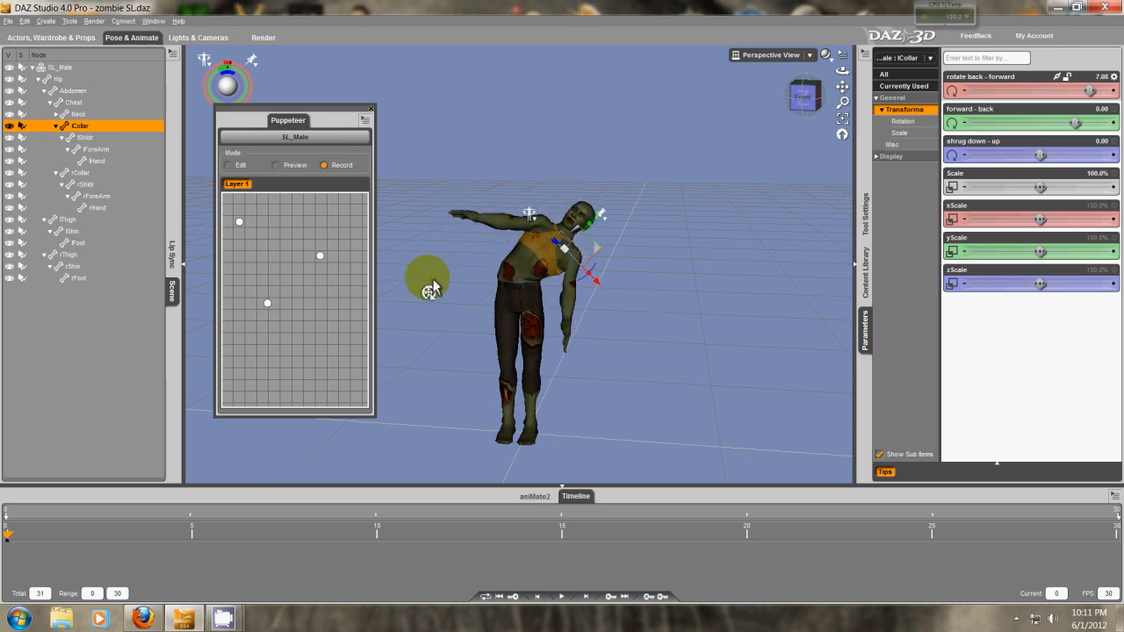
{"action": "left_click", "coordinate": [302, 332]}
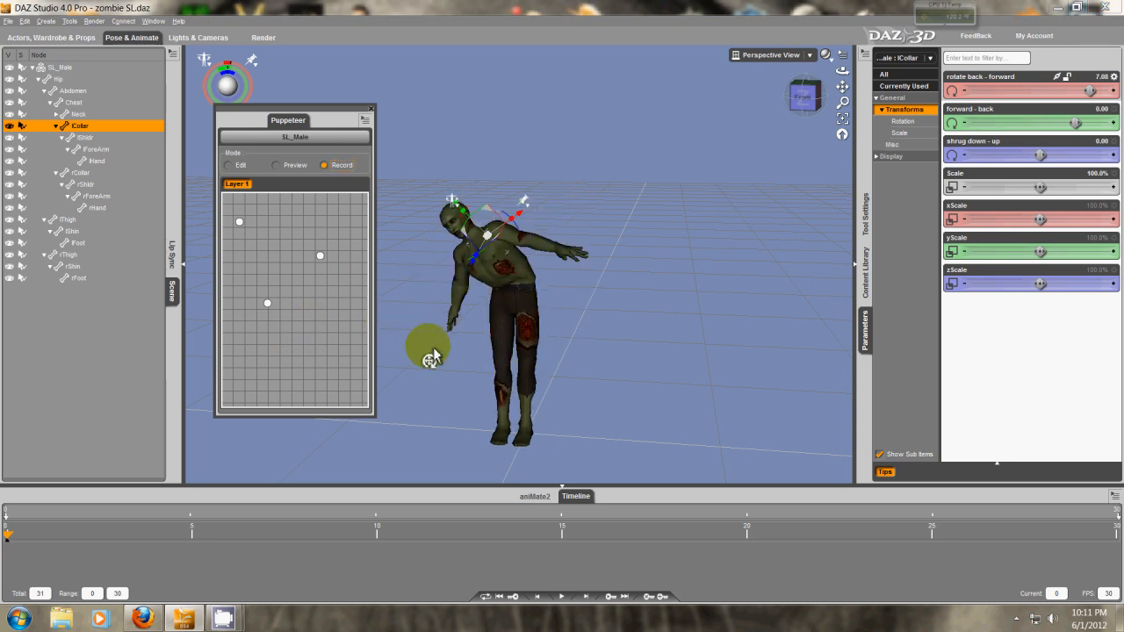
{"action": "mouse_move", "coordinate": [318, 258]}
{"action": "left_mouse_down"}
{"action": "mouse_move", "coordinate": [266, 298]}
{"action": "mouse_move", "coordinate": [329, 296]}
{"action": "mouse_move", "coordinate": [244, 229]}
{"action": "mouse_move", "coordinate": [266, 302]}
{"action": "mouse_move", "coordinate": [325, 262]}
{"action": "mouse_move", "coordinate": [262, 320]}
{"action": "mouse_move", "coordinate": [241, 224]}
{"action": "mouse_move", "coordinate": [270, 303]}
{"action": "mouse_move", "coordinate": [319, 258]}
{"action": "mouse_move", "coordinate": [338, 361]}
{"action": "left_mouse_up"}
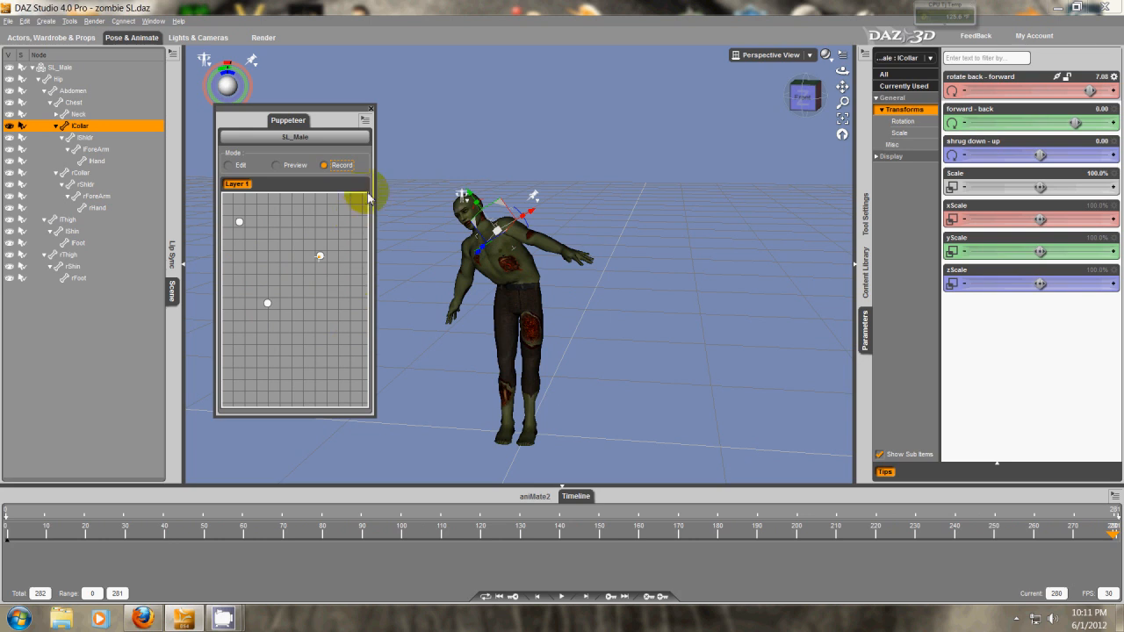
{"action": "left_click", "coordinate": [370, 111]}
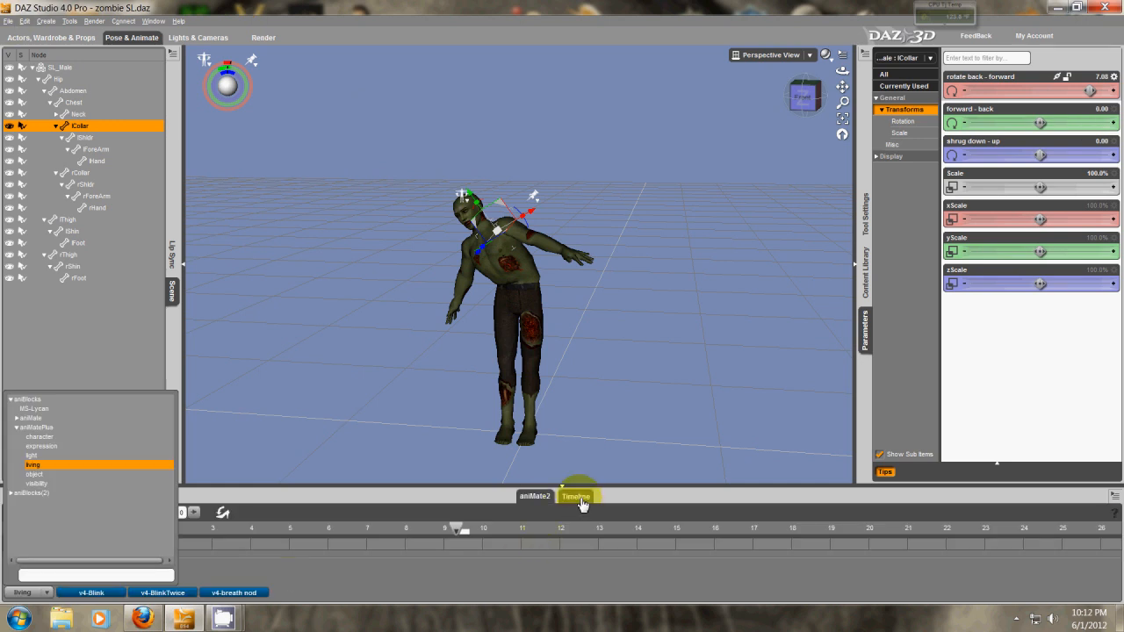
{"action": "left_click", "coordinate": [577, 496]}
Try the Timeline range markers by moving the start to frame 1 and the end to frame 17, restoring the 0 to 30 range
{"action": "left_click", "coordinate": [310, 540]}
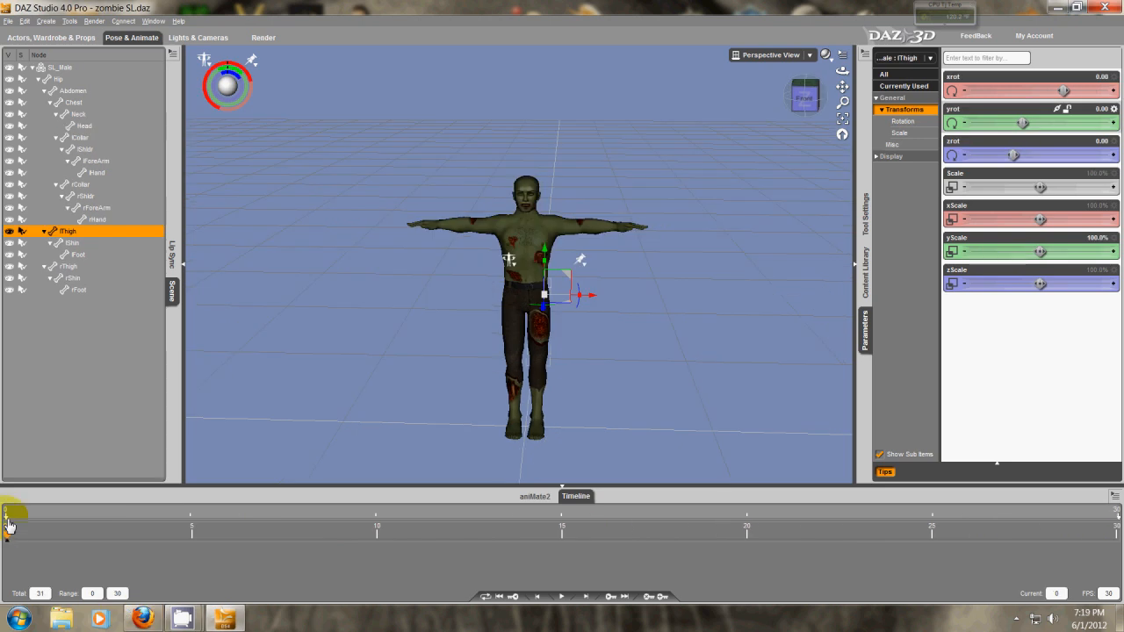
{"action": "left_click", "coordinate": [10, 520]}
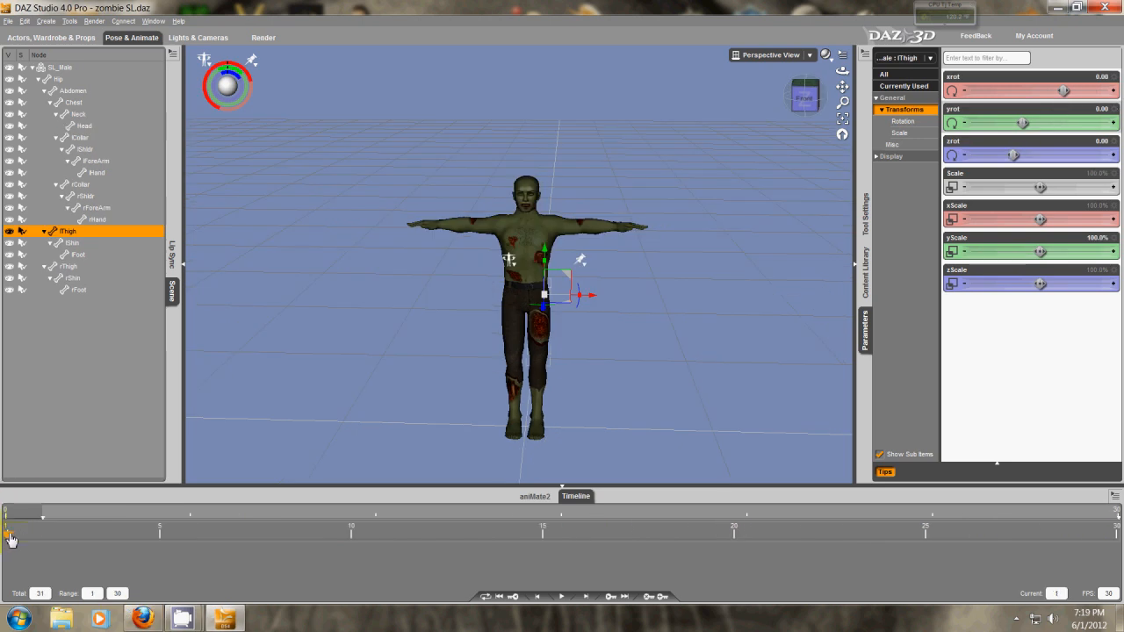
{"action": "mouse_move", "coordinate": [8, 514]}
{"action": "left_mouse_down"}
{"action": "mouse_move", "coordinate": [422, 506]}
{"action": "mouse_move", "coordinate": [4, 510]}
{"action": "left_mouse_up"}
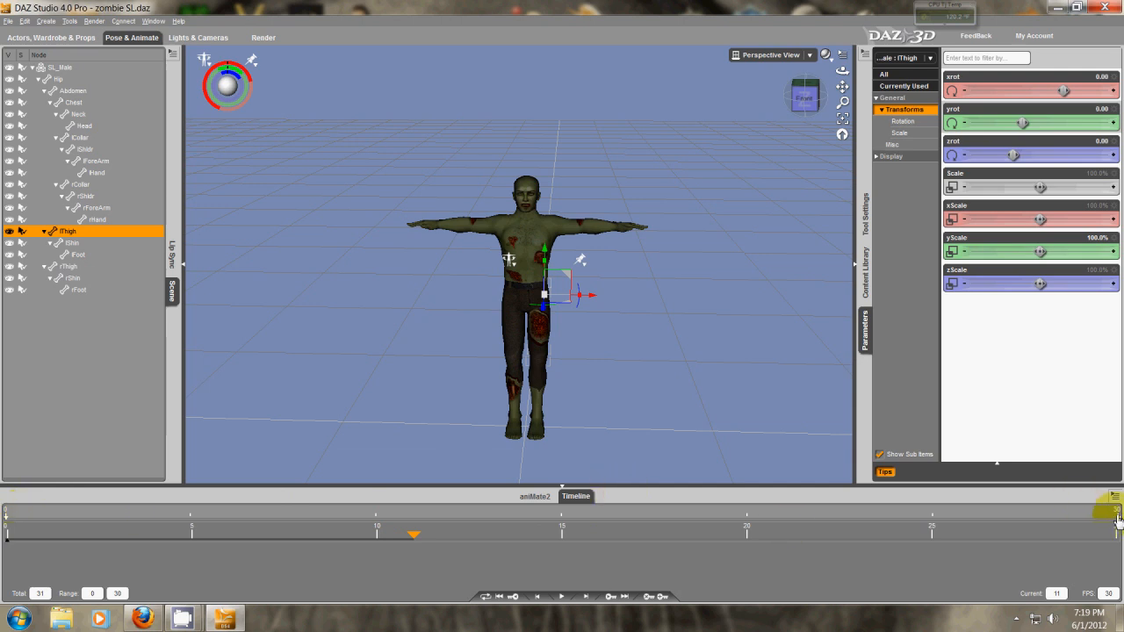
{"action": "left_click_drag", "start_coordinate": [1099, 518], "coordinate": [579, 519]}
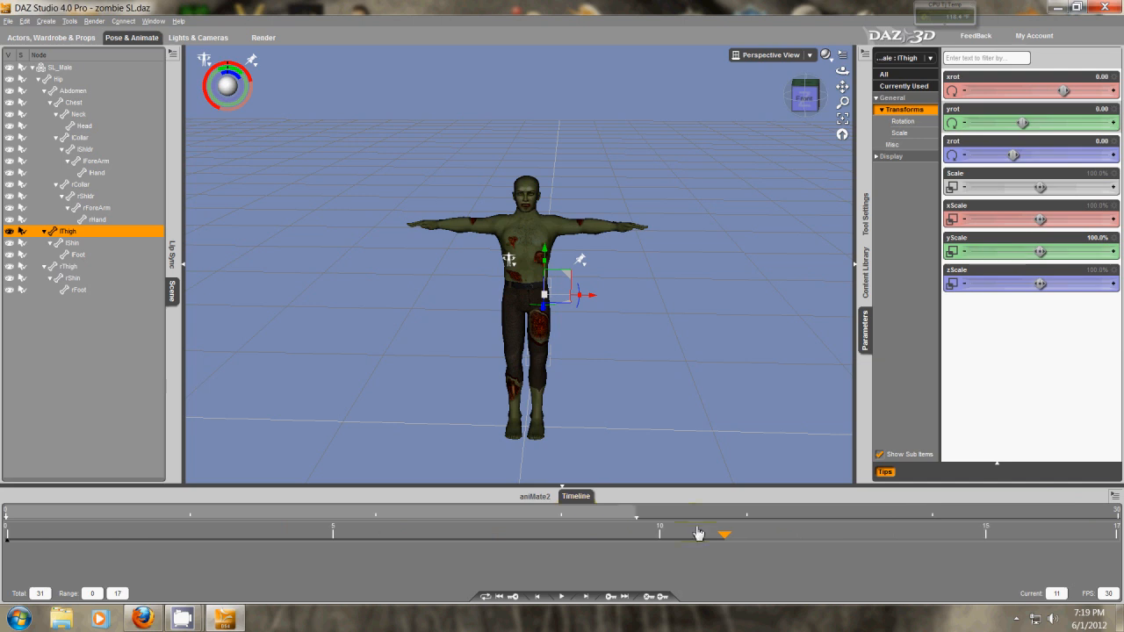
{"action": "left_click_drag", "start_coordinate": [552, 525], "coordinate": [1099, 517]}
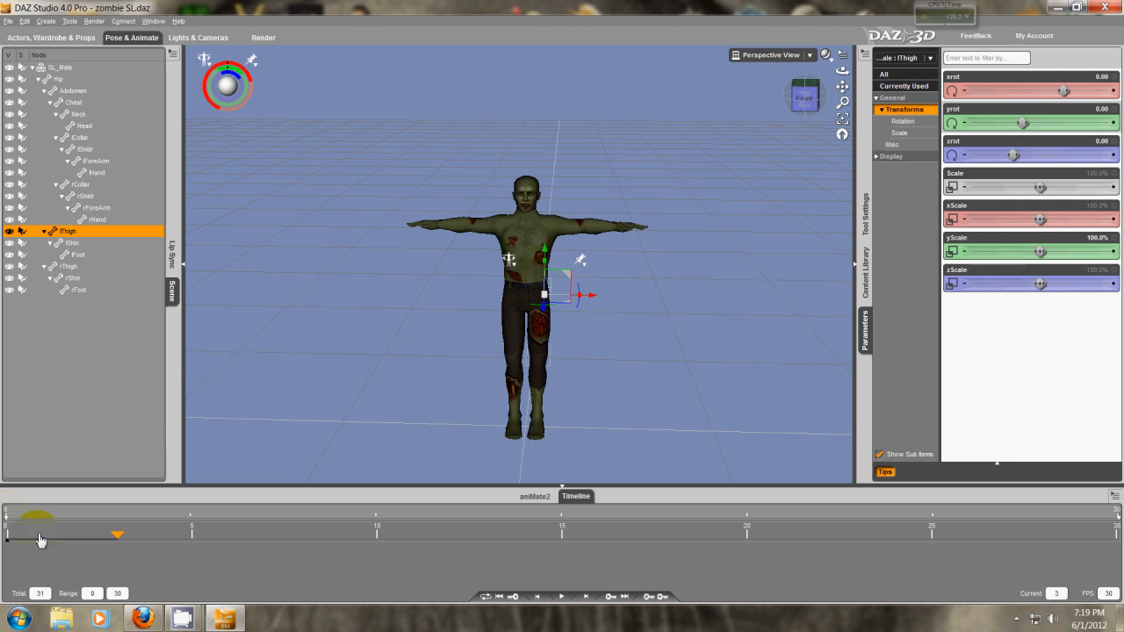
Set the Timeline's playback range to start at frame 1 and end at frame 29
{"action": "left_click", "coordinate": [9, 522]}
{"action": "mouse_move", "coordinate": [25, 521]}
{"action": "left_mouse_down"}
{"action": "mouse_move", "coordinate": [12, 519]}
{"action": "mouse_move", "coordinate": [30, 521]}
{"action": "left_mouse_up"}
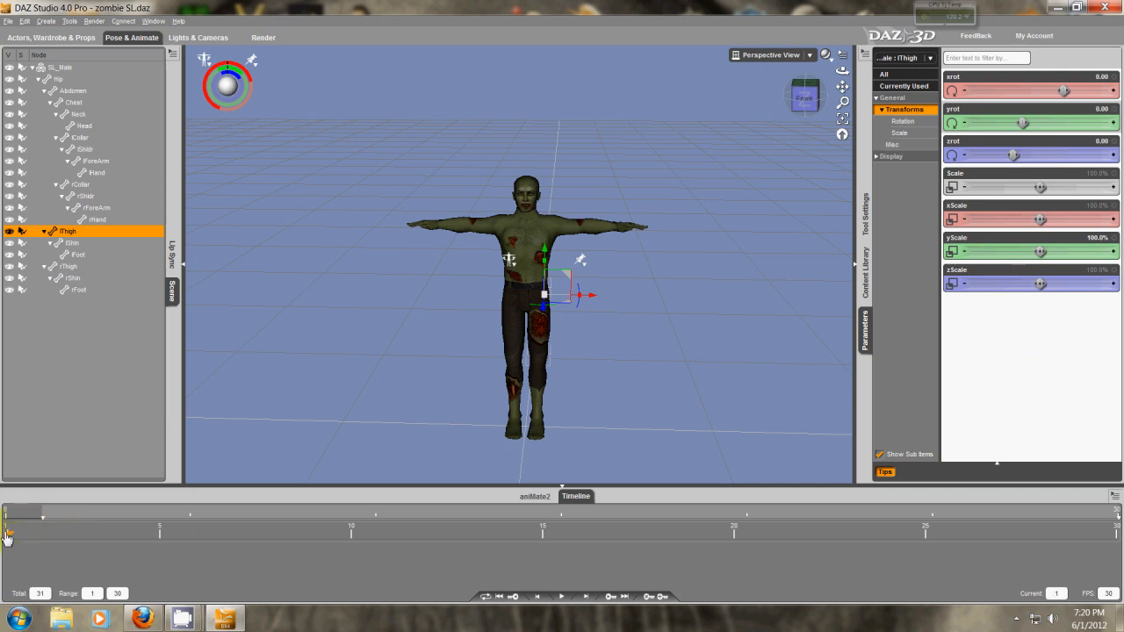
{"action": "left_click", "coordinate": [1117, 519]}
{"action": "left_click_drag", "start_coordinate": [1105, 523], "coordinate": [1093, 525]}
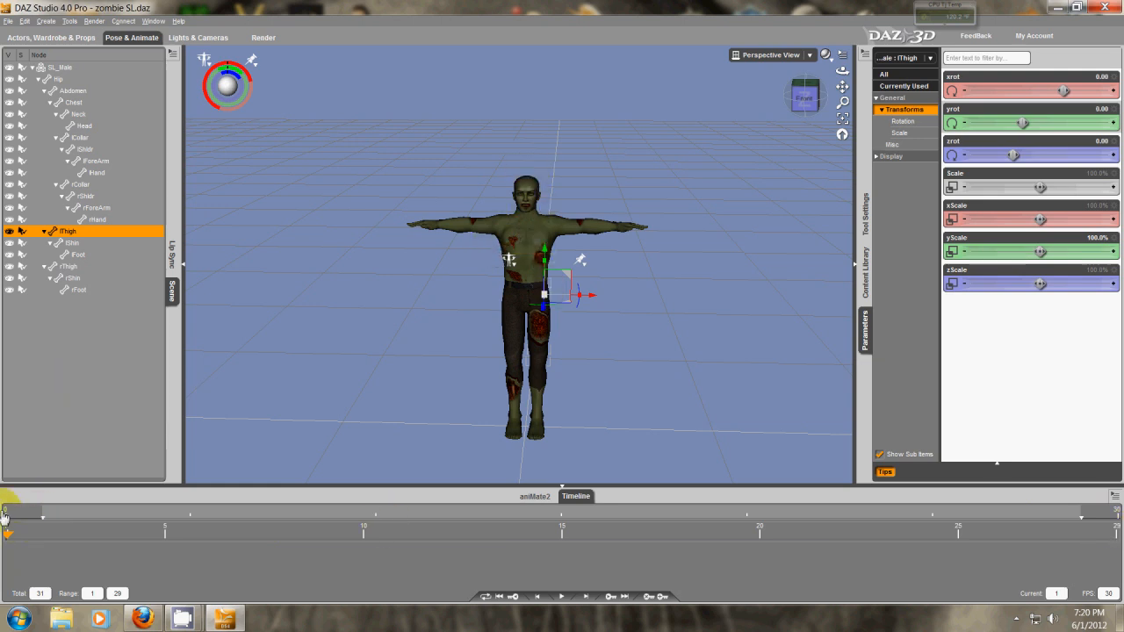
{"action": "mouse_move", "coordinate": [49, 525]}
{"action": "left_mouse_down"}
{"action": "mouse_move", "coordinate": [13, 524]}
{"action": "mouse_move", "coordinate": [43, 524]}
{"action": "left_mouse_up"}
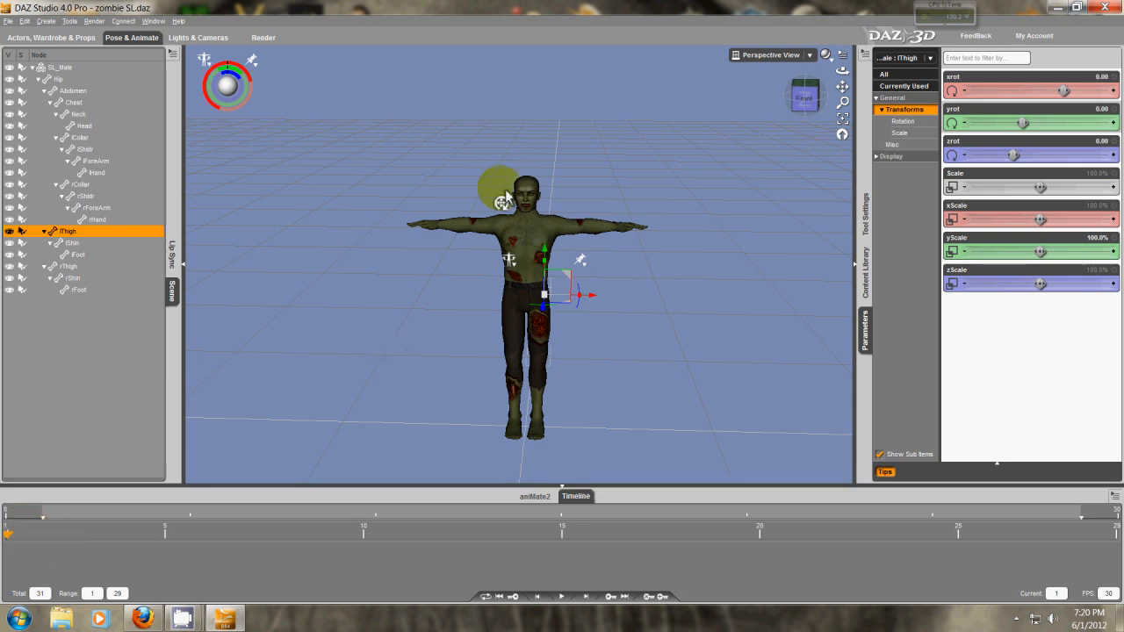
From the left view, pull the left foot backward and set the lFoot xrot to about -4.38
{"action": "left_click", "coordinate": [795, 96]}
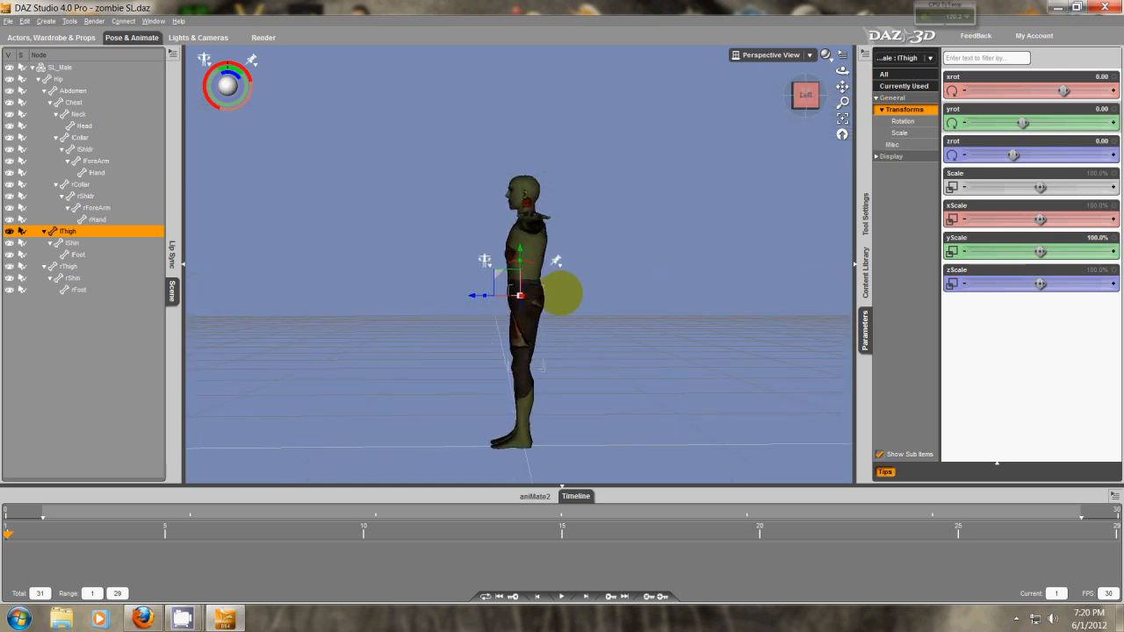
{"action": "left_click", "coordinate": [525, 439]}
{"action": "left_click_drag", "start_coordinate": [527, 450], "coordinate": [575, 450]}
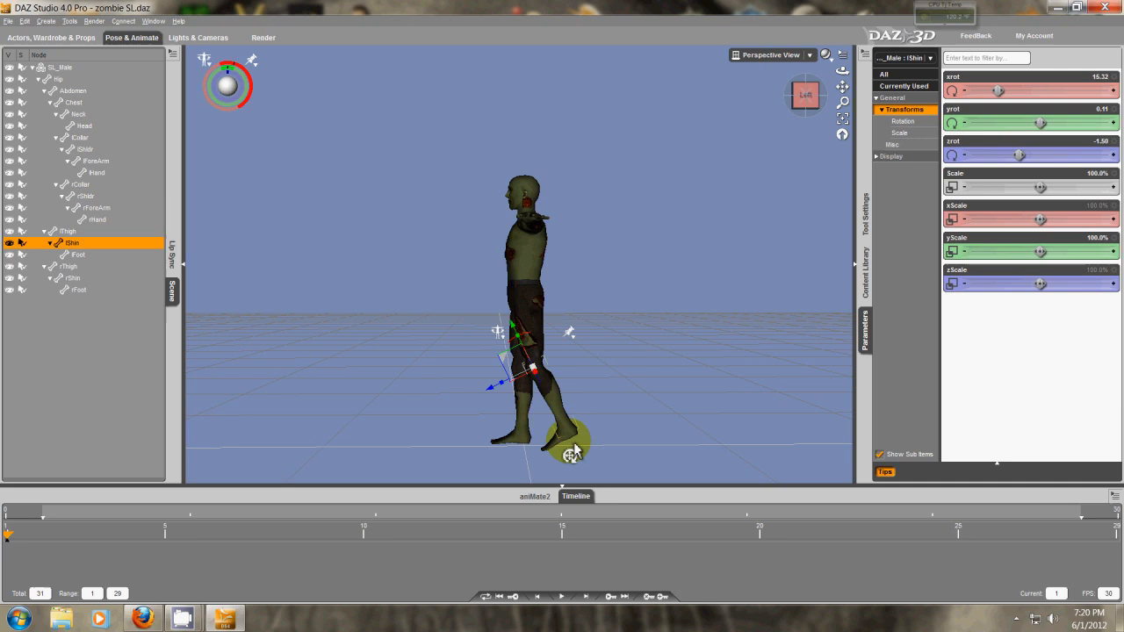
{"action": "left_click", "coordinate": [568, 443]}
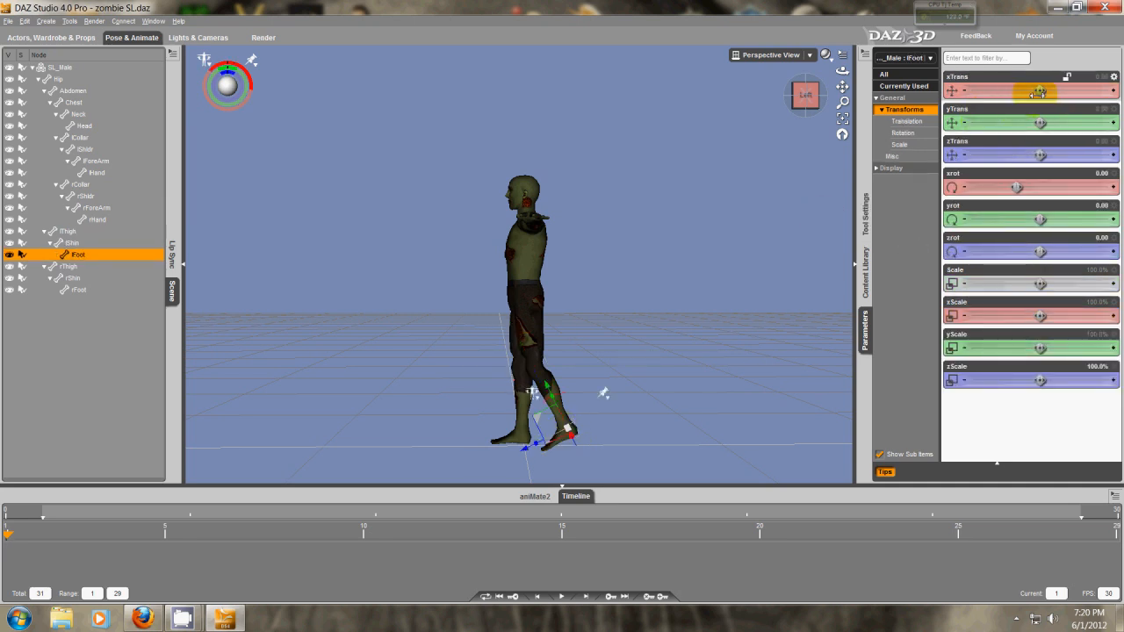
{"action": "left_click_drag", "start_coordinate": [1028, 186], "coordinate": [1016, 186]}
Rename the left foot's xrot parameter to Bend in its parameter settings
{"action": "left_click", "coordinate": [1113, 174]}
{"action": "left_click", "coordinate": [1082, 182]}
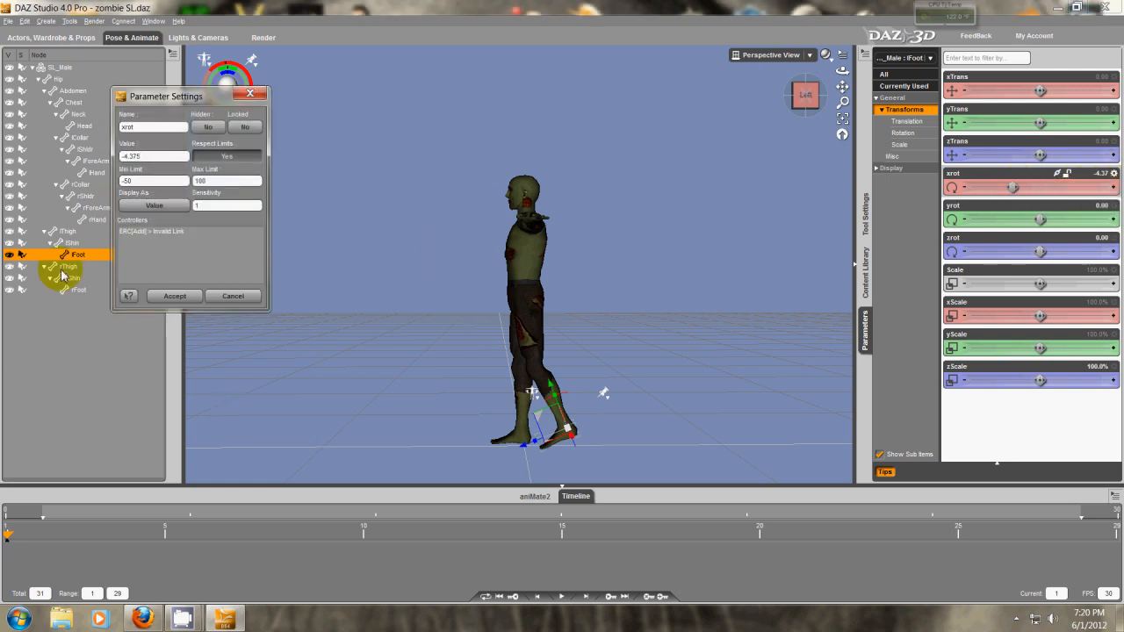
{"action": "double_click", "coordinate": [132, 128]}
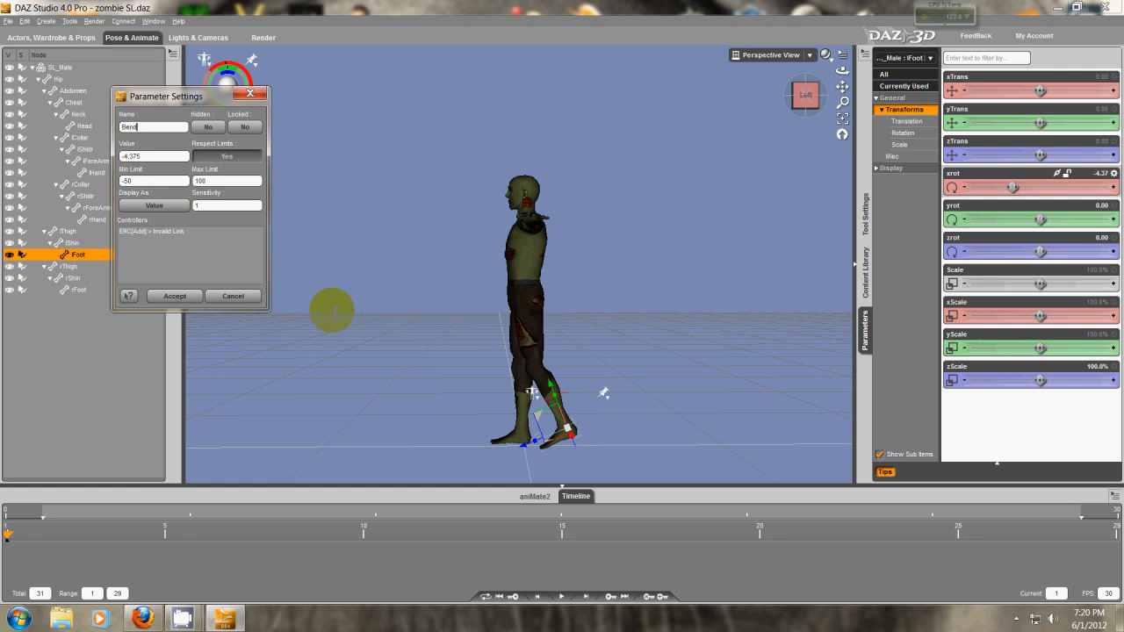
{"action": "key", "text": "Return"}
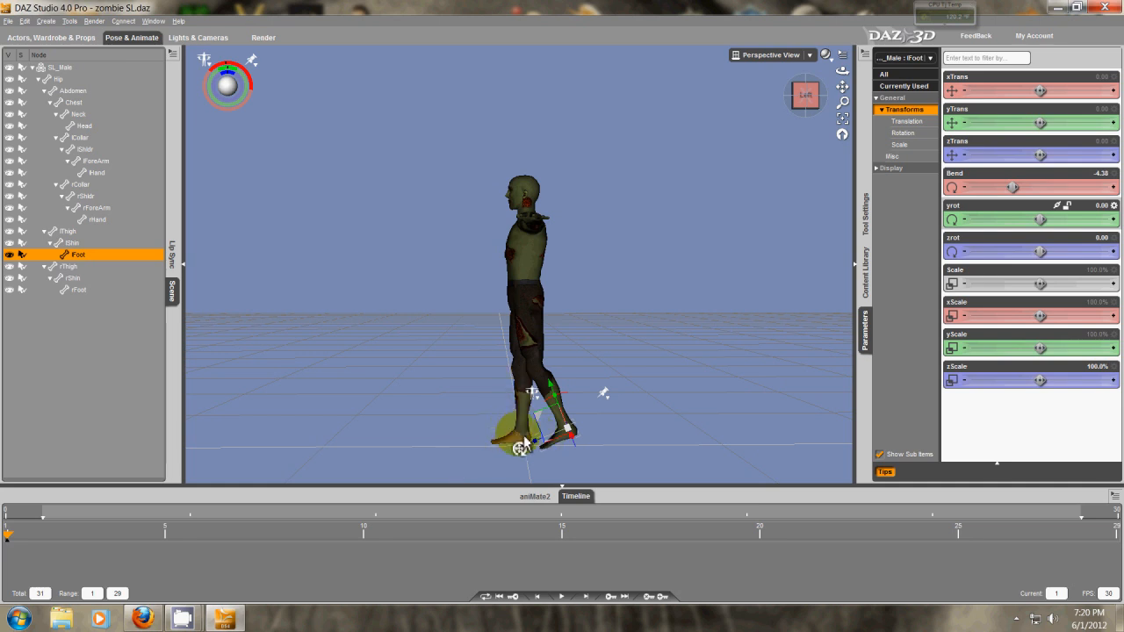
Pull the right foot forward into a stride and, from the front view, lower the left arm beside the body
{"action": "left_click_drag", "start_coordinate": [525, 438], "coordinate": [497, 447]}
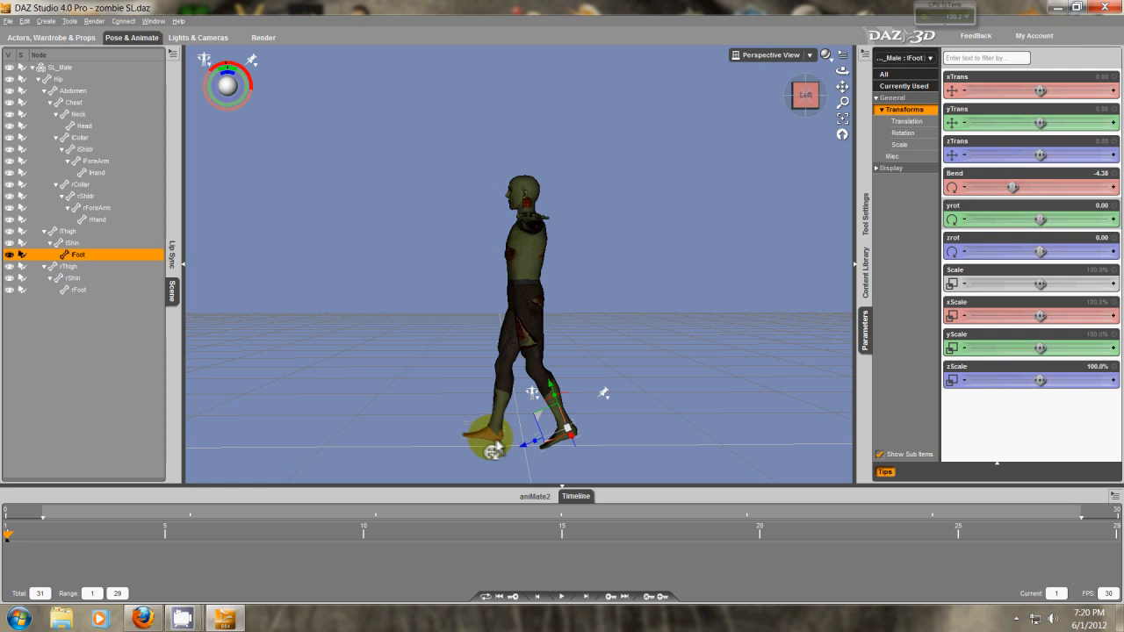
{"action": "left_click", "coordinate": [809, 104]}
{"action": "mouse_move", "coordinate": [814, 110]}
{"action": "left_mouse_down"}
{"action": "mouse_move", "coordinate": [570, 294]}
{"action": "mouse_move", "coordinate": [543, 266]}
{"action": "left_mouse_up"}
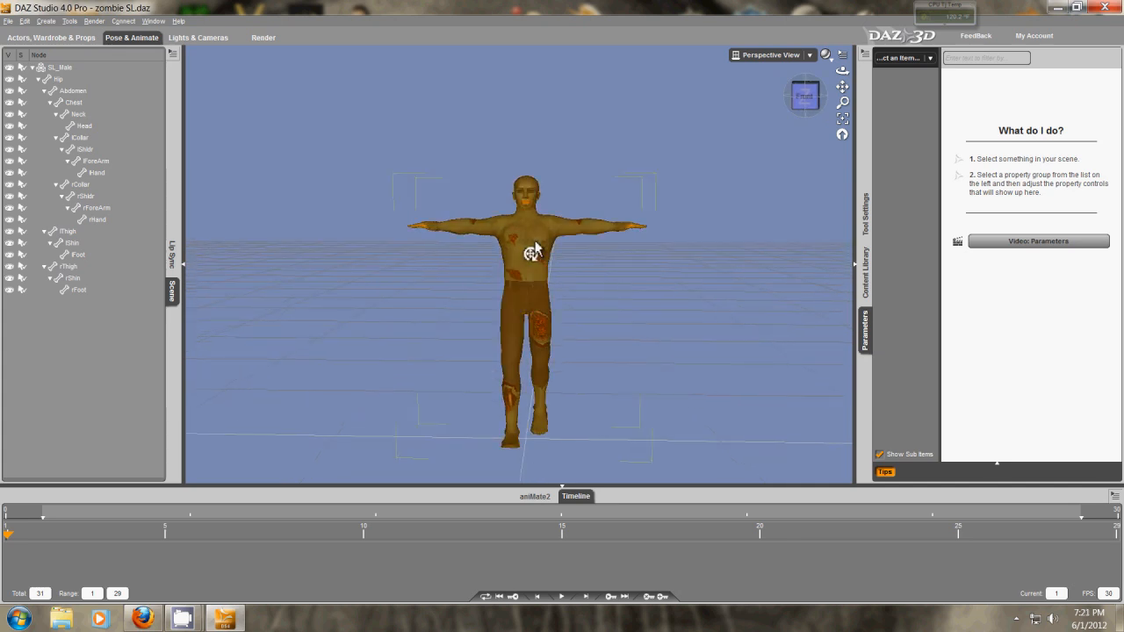
{"action": "left_click", "coordinate": [542, 269]}
{"action": "left_click_drag", "start_coordinate": [626, 233], "coordinate": [569, 297]}
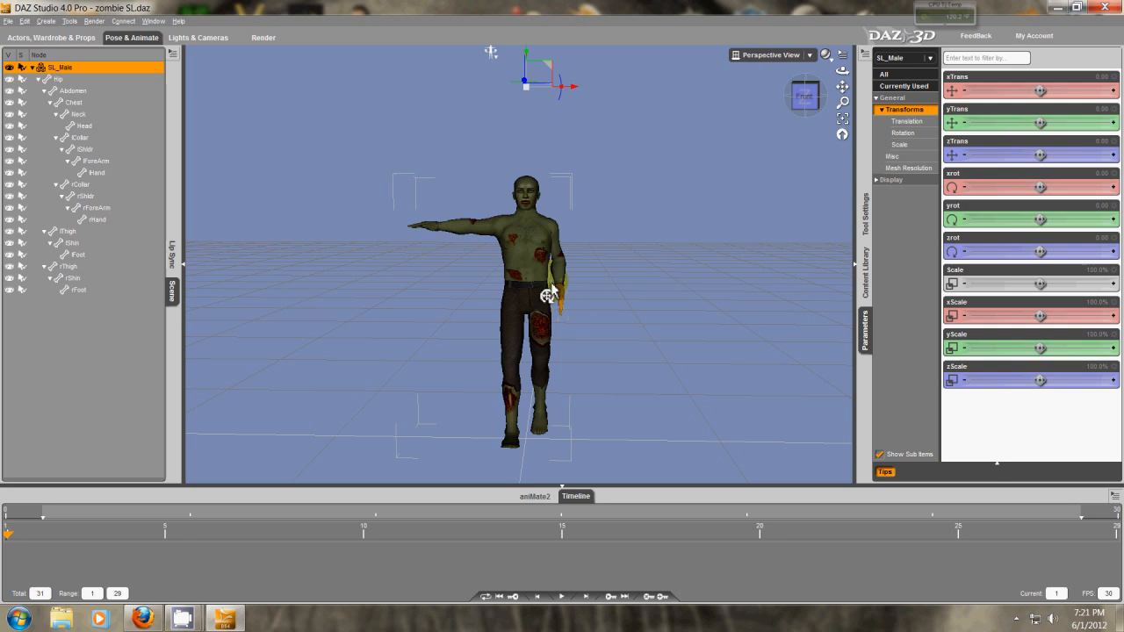
Try pulling the right hand downward in the viewport and undo that pull
{"action": "mouse_move", "coordinate": [438, 234]}
{"action": "left_mouse_down"}
{"action": "mouse_move", "coordinate": [492, 295]}
{"action": "mouse_move", "coordinate": [431, 240]}
{"action": "mouse_move", "coordinate": [449, 260]}
{"action": "mouse_move", "coordinate": [434, 243]}
{"action": "mouse_move", "coordinate": [449, 249]}
{"action": "left_mouse_up"}
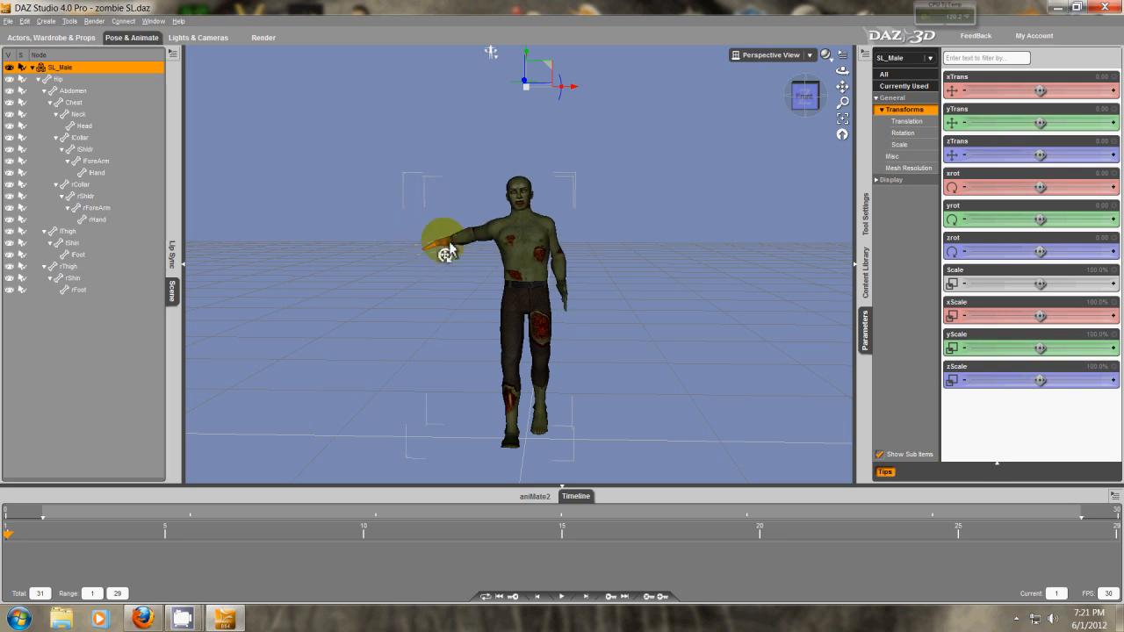
{"action": "key", "text": "ctrl+z"}
{"action": "key", "text": "ctrl+z"}
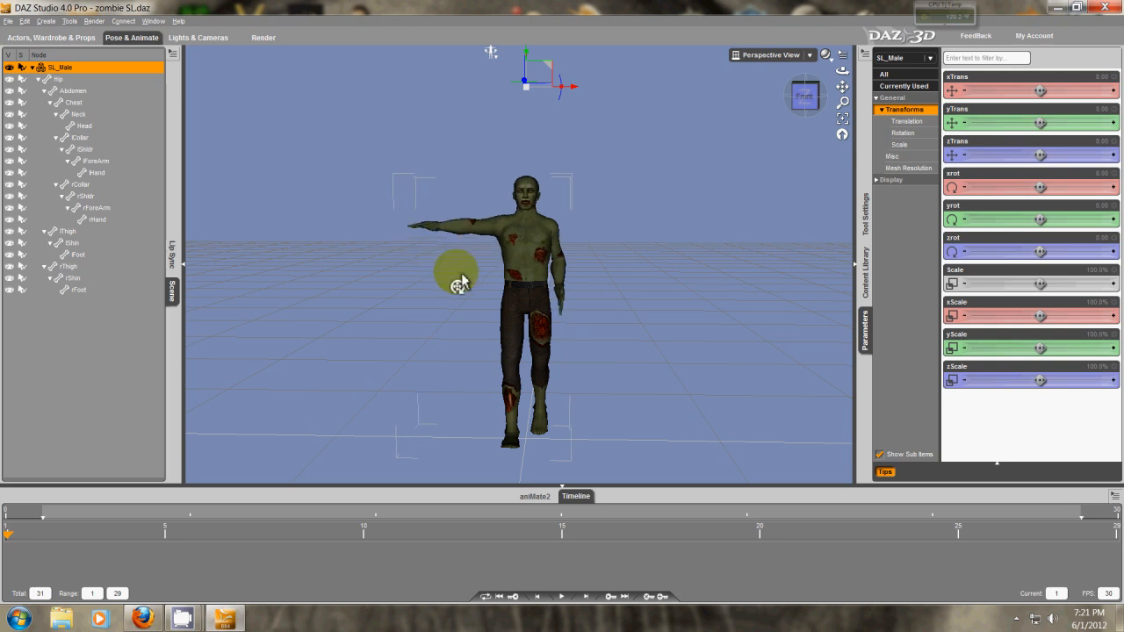
Select the left arm bones from lCollar to lHand and mirror their pose to the right arm with Symmetry set to Left to Right
{"action": "left_click", "coordinate": [559, 246]}
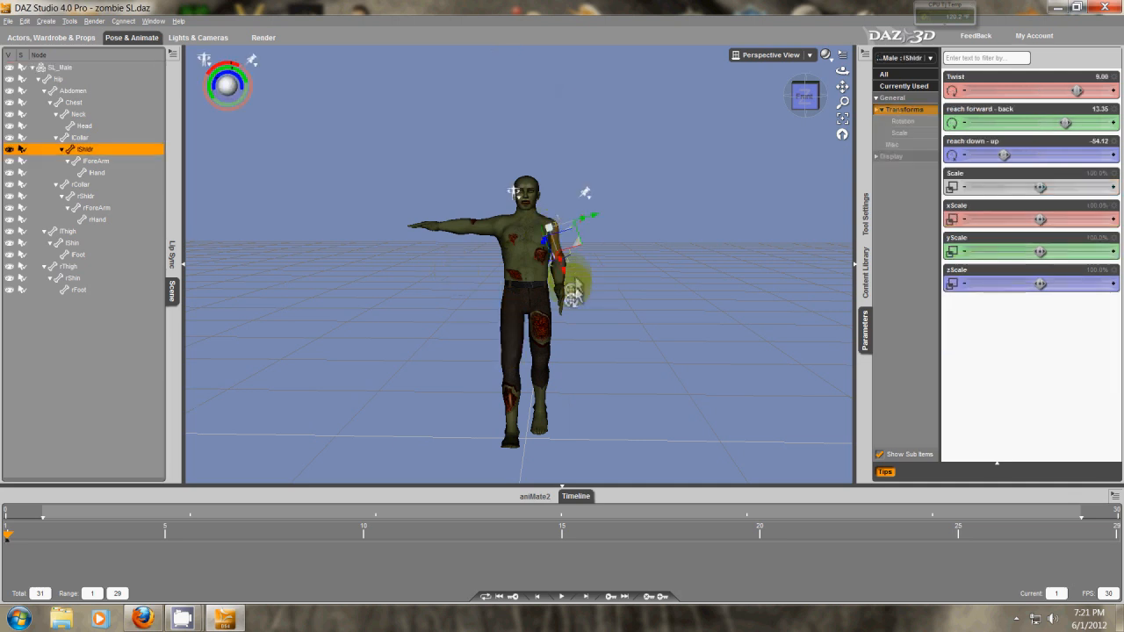
{"action": "left_click", "coordinate": [563, 306]}
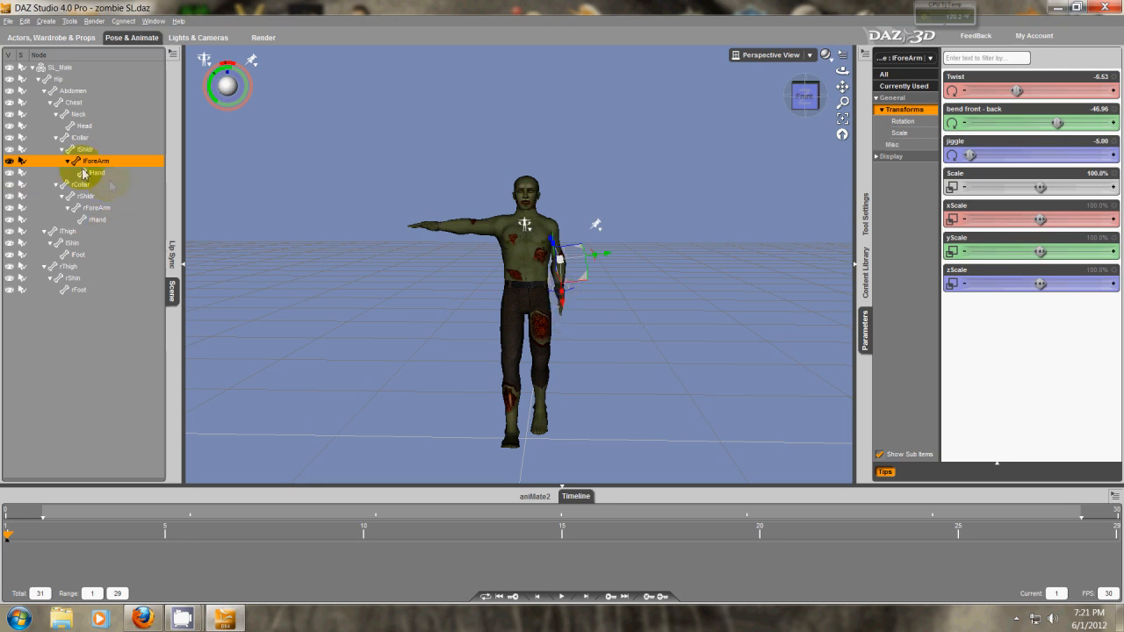
{"action": "left_click", "coordinate": [80, 138]}
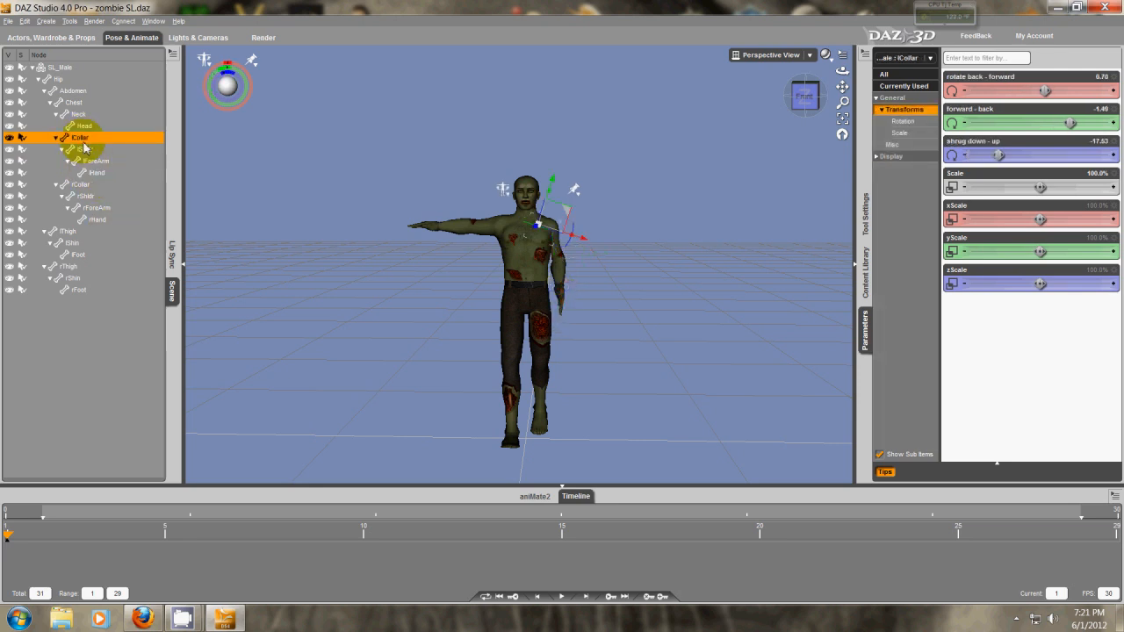
{"action": "left_click", "coordinate": [96, 173], "text": "shift"}
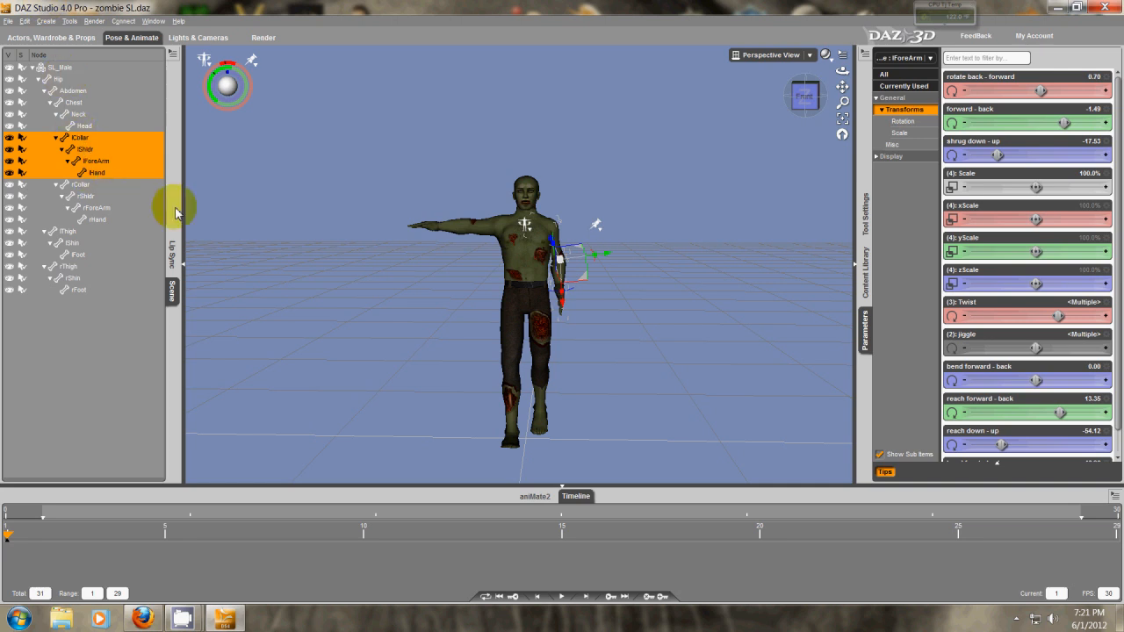
{"action": "left_click", "coordinate": [25, 20]}
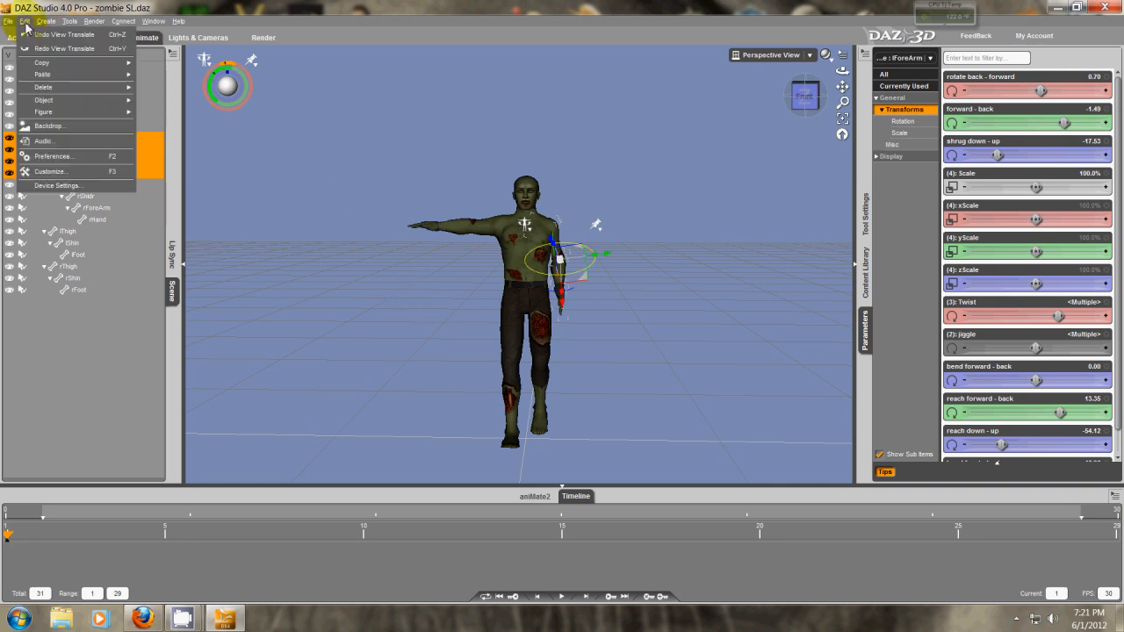
{"action": "mouse_move", "coordinate": [88, 112]}
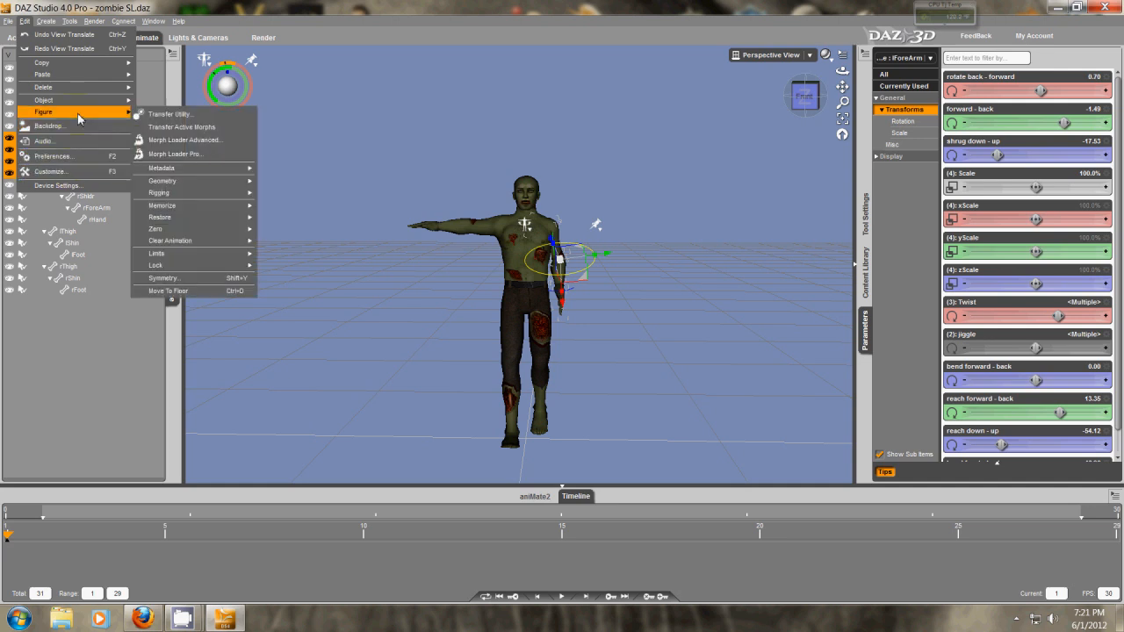
{"action": "left_click", "coordinate": [250, 279]}
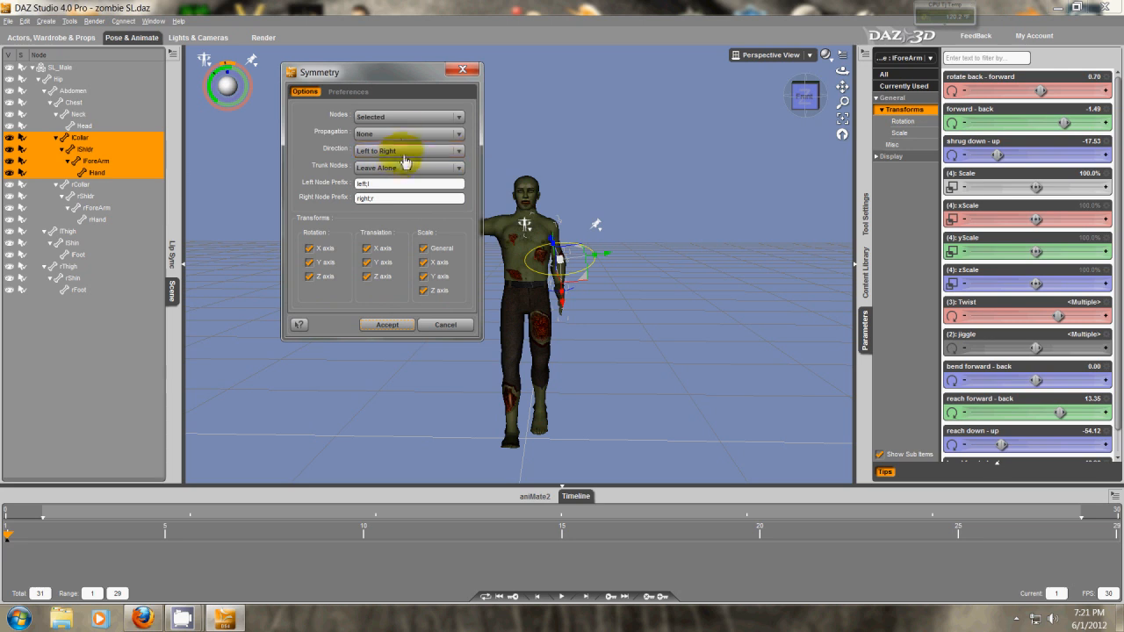
{"action": "left_click_drag", "start_coordinate": [404, 79], "coordinate": [860, 67]}
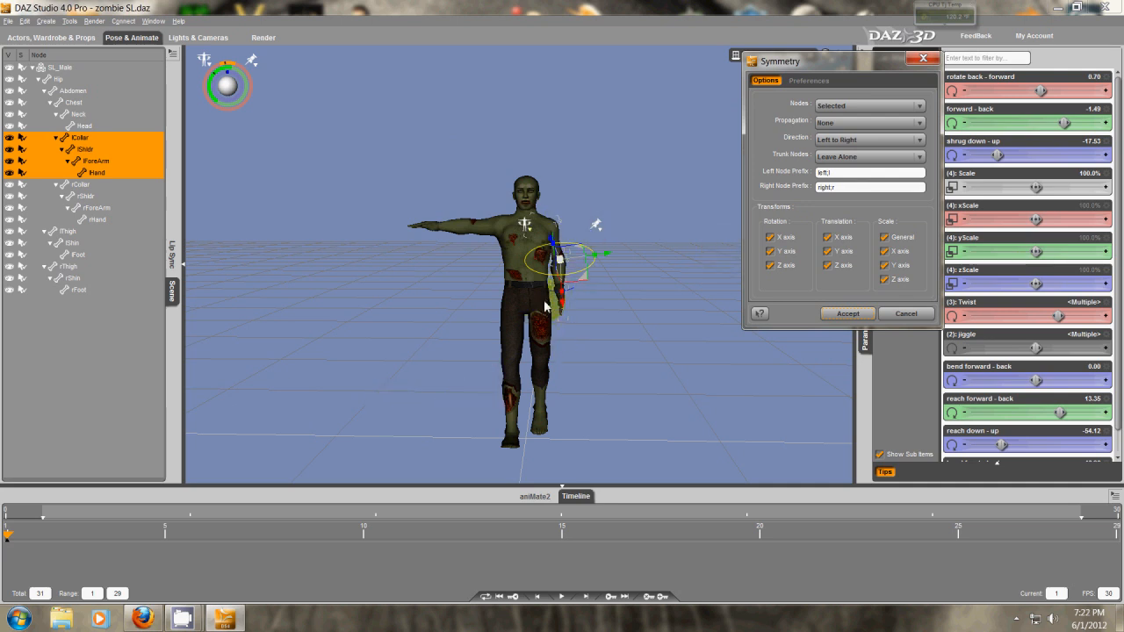
{"action": "left_click", "coordinate": [847, 315]}
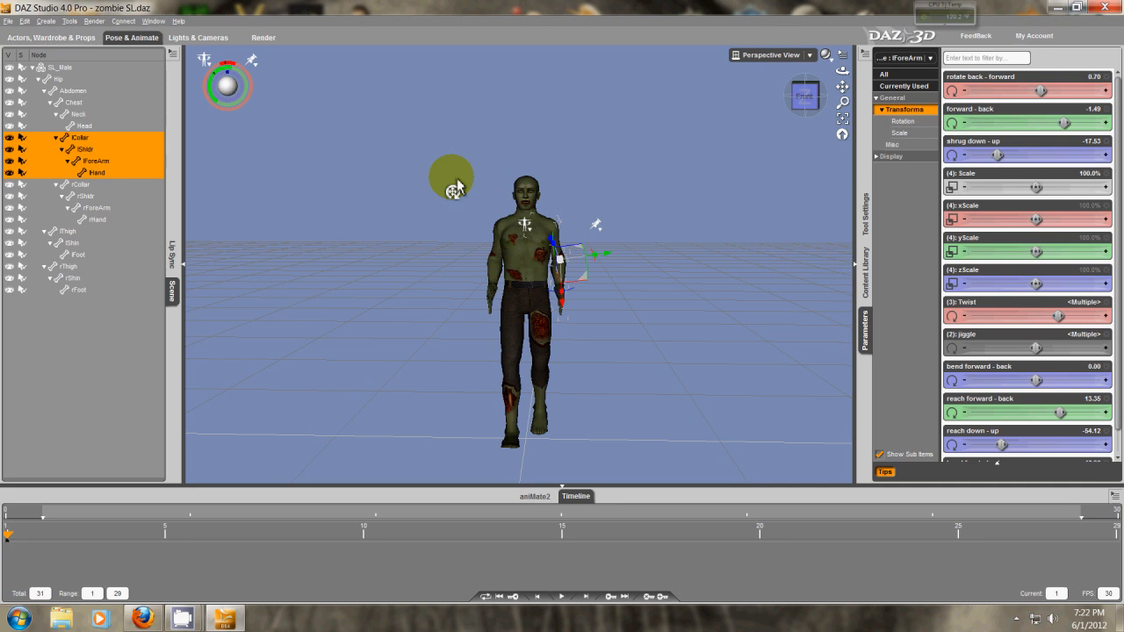
{"action": "key", "text": "shift+y"}
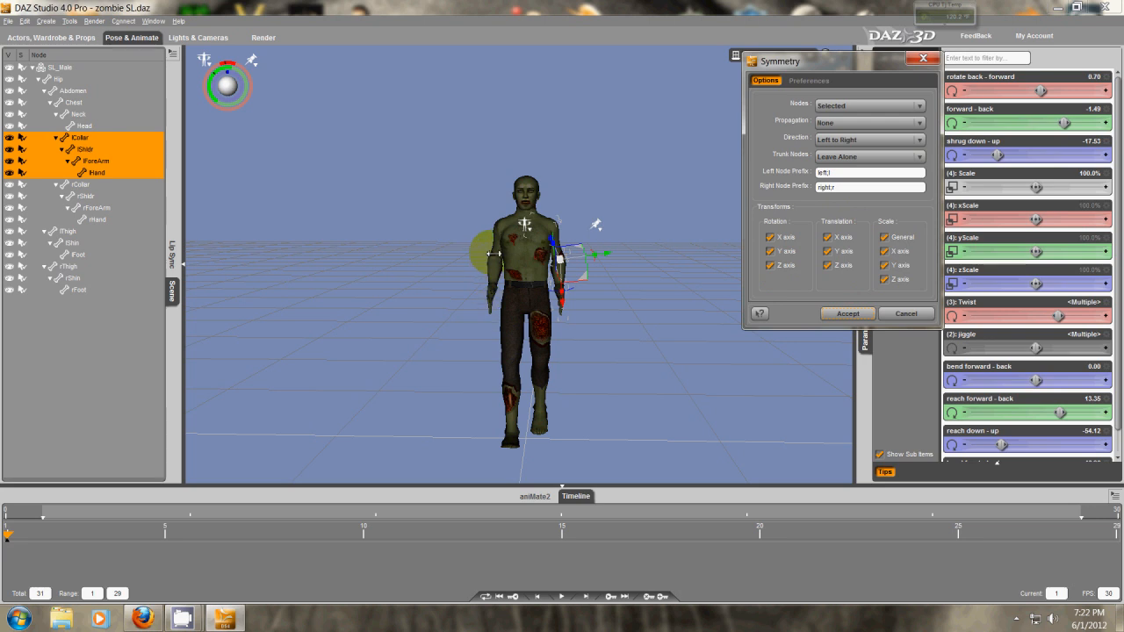
{"action": "left_click", "coordinate": [862, 139]}
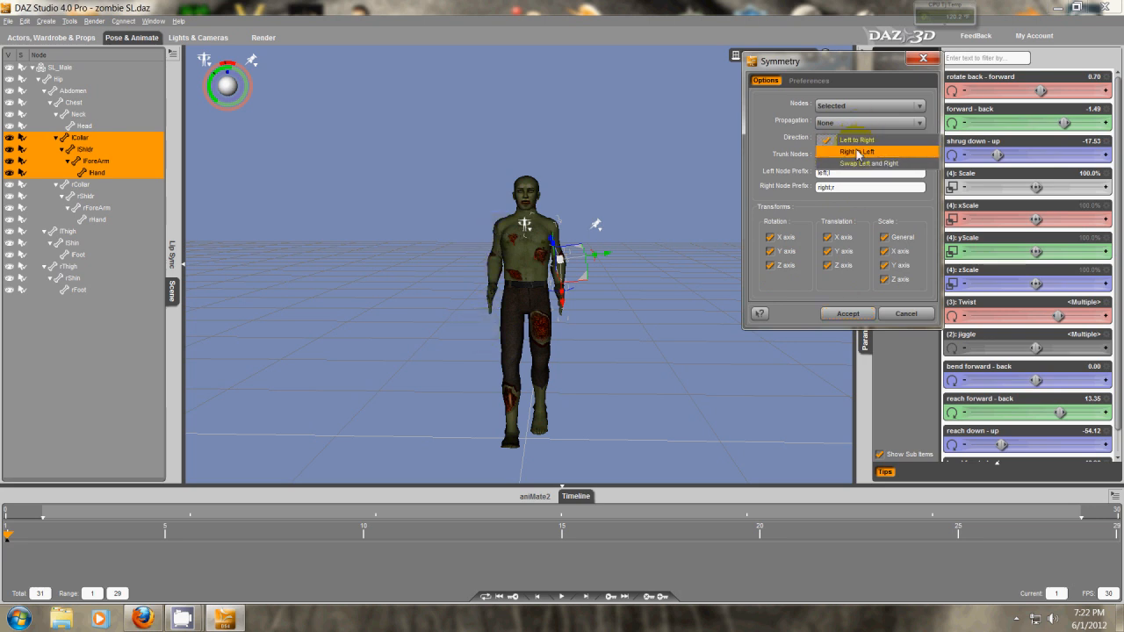
{"action": "left_click", "coordinate": [858, 153]}
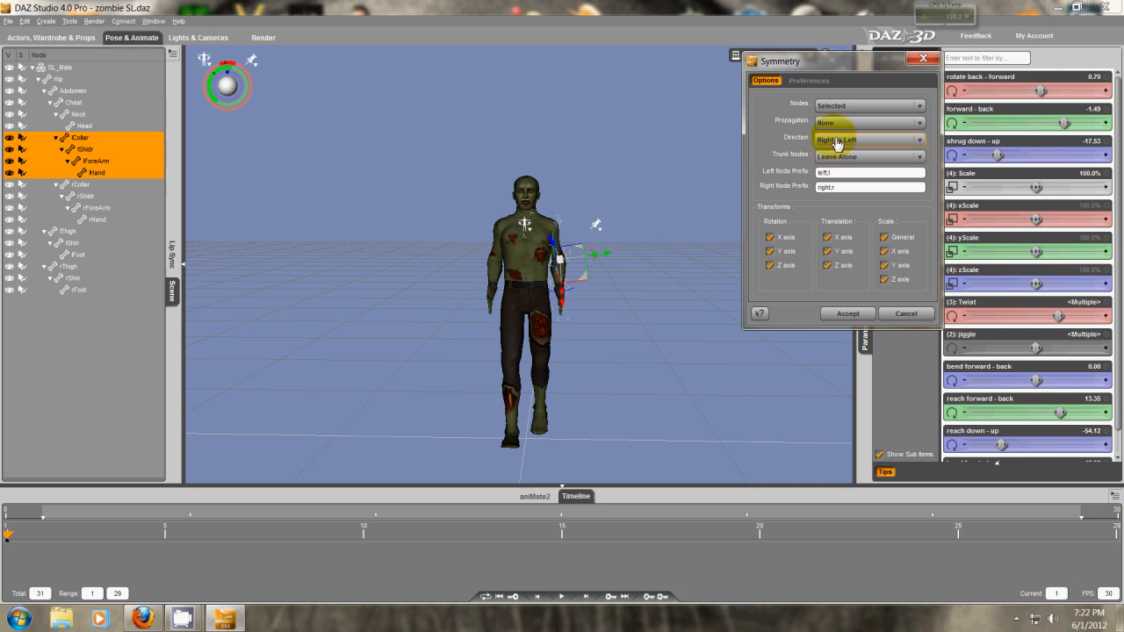
{"action": "left_click", "coordinate": [905, 317]}
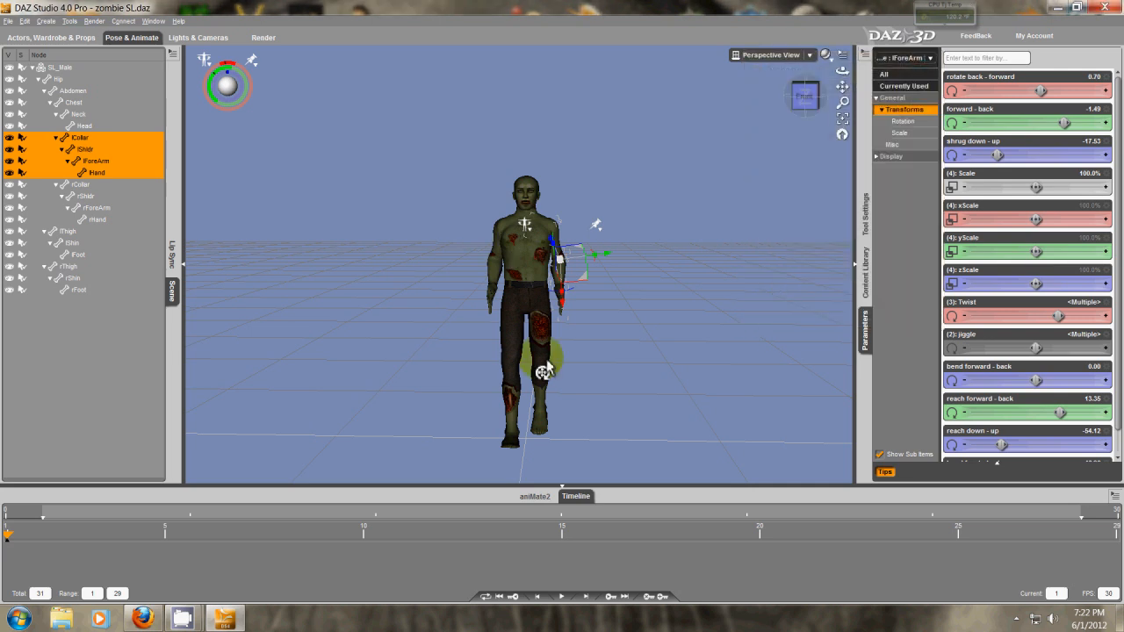
Swing the left hand forward from the left view and the right hand backward from the right view, ending in the front view
{"action": "left_click", "coordinate": [805, 104]}
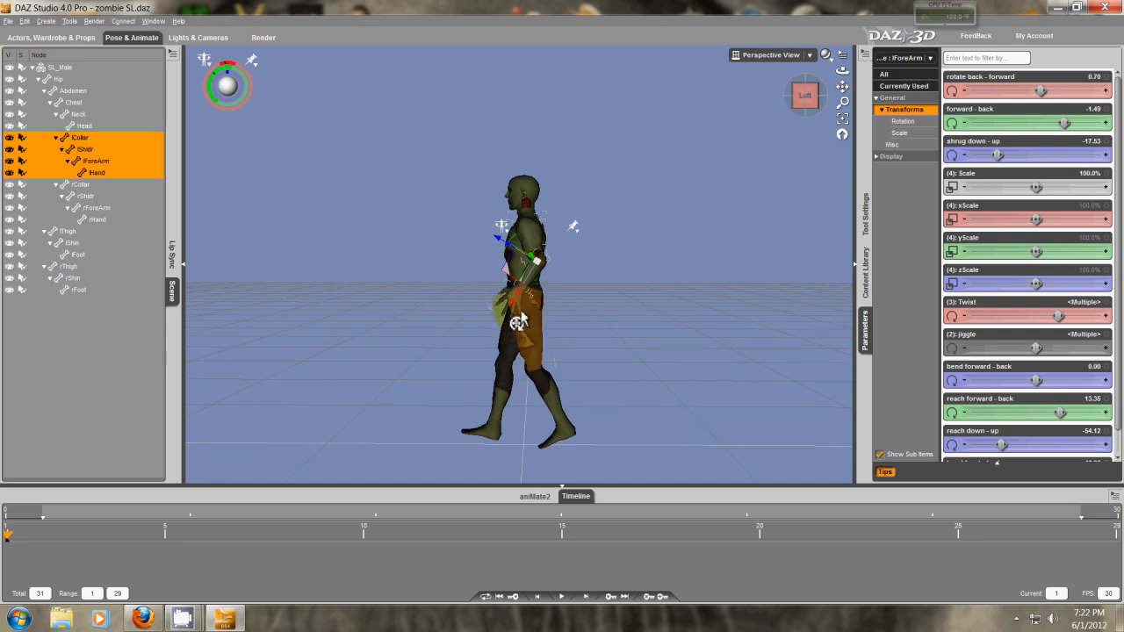
{"action": "left_click_drag", "start_coordinate": [517, 303], "coordinate": [499, 307]}
{"action": "left_click_drag", "start_coordinate": [804, 94], "coordinate": [492, 377]}
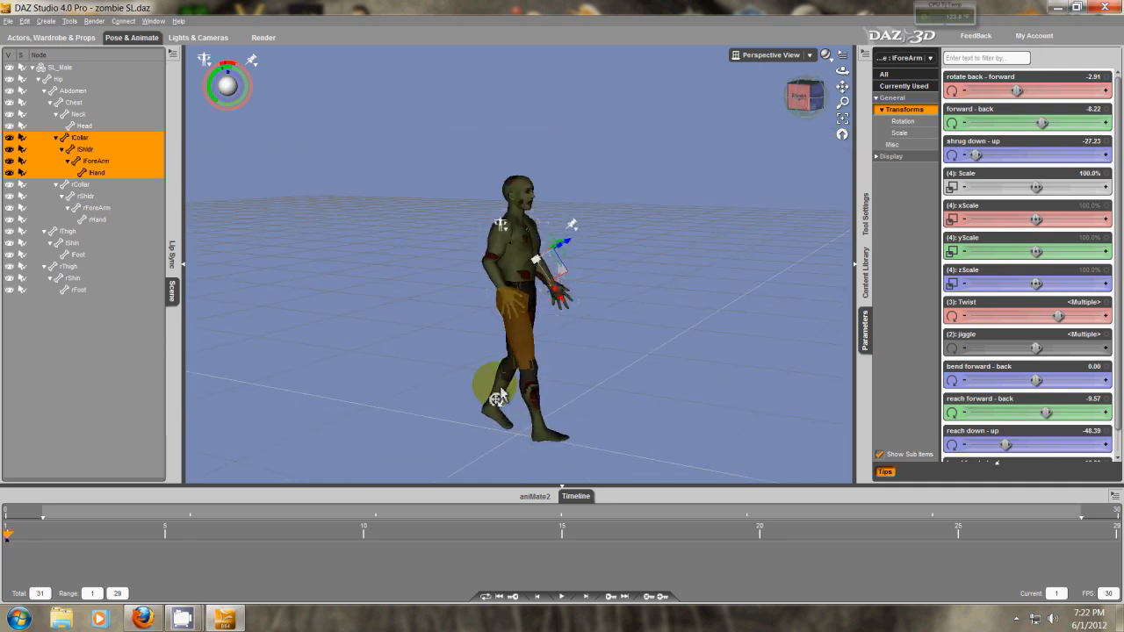
{"action": "left_click", "coordinate": [804, 104]}
{"action": "left_click_drag", "start_coordinate": [525, 309], "coordinate": [501, 313]}
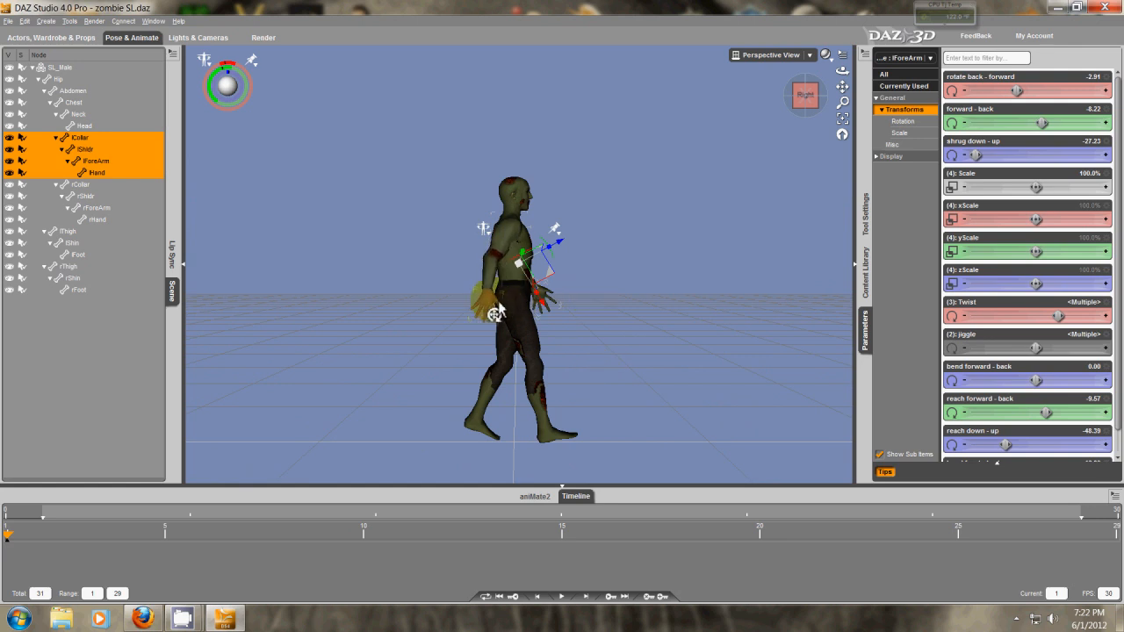
{"action": "left_click", "coordinate": [802, 96]}
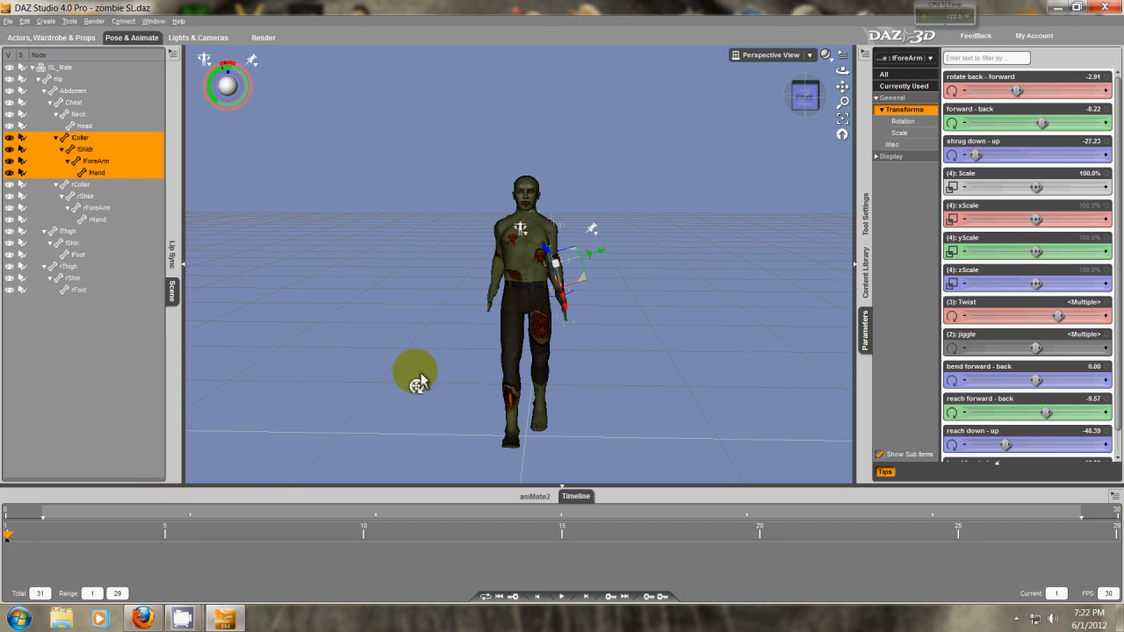
Select the whole hierarchy from SL_Male to rFoot and memorize the current pose of the figure
{"action": "left_click", "coordinate": [60, 68]}
{"action": "left_click", "coordinate": [78, 291], "text": "shift"}
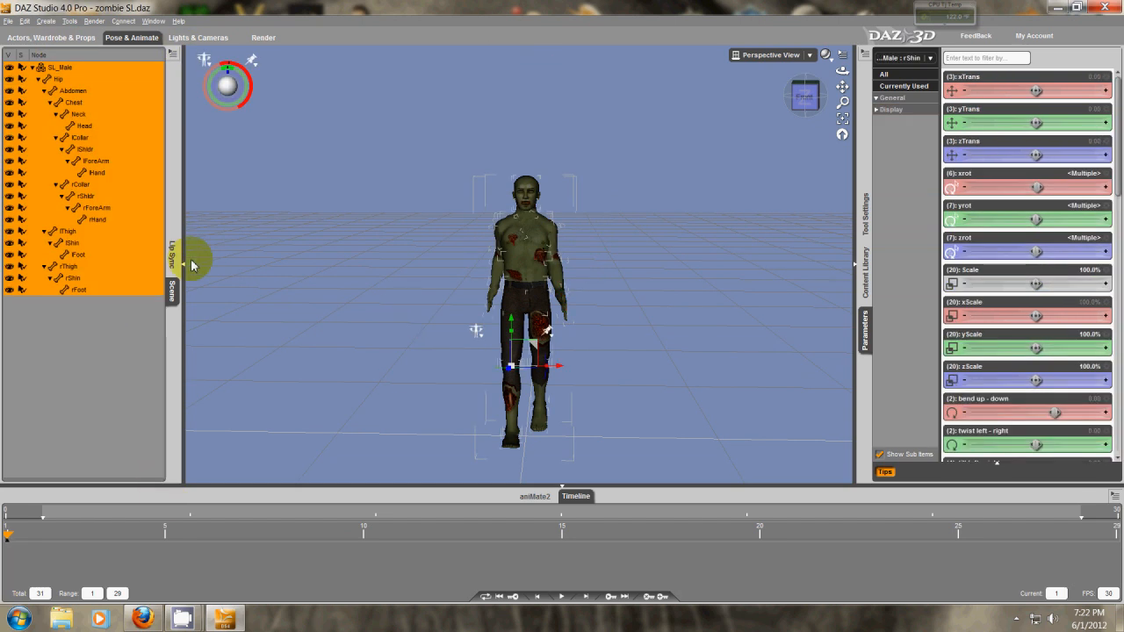
{"action": "left_click", "coordinate": [25, 21]}
{"action": "mouse_move", "coordinate": [127, 115]}
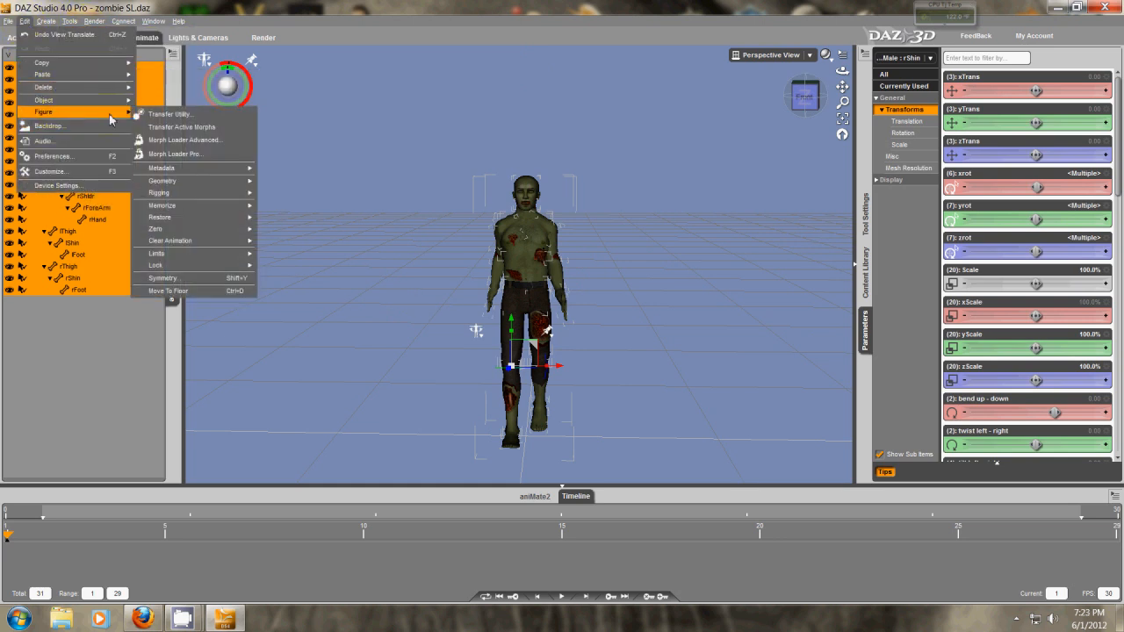
{"action": "mouse_move", "coordinate": [202, 204]}
{"action": "left_click", "coordinate": [303, 265]}
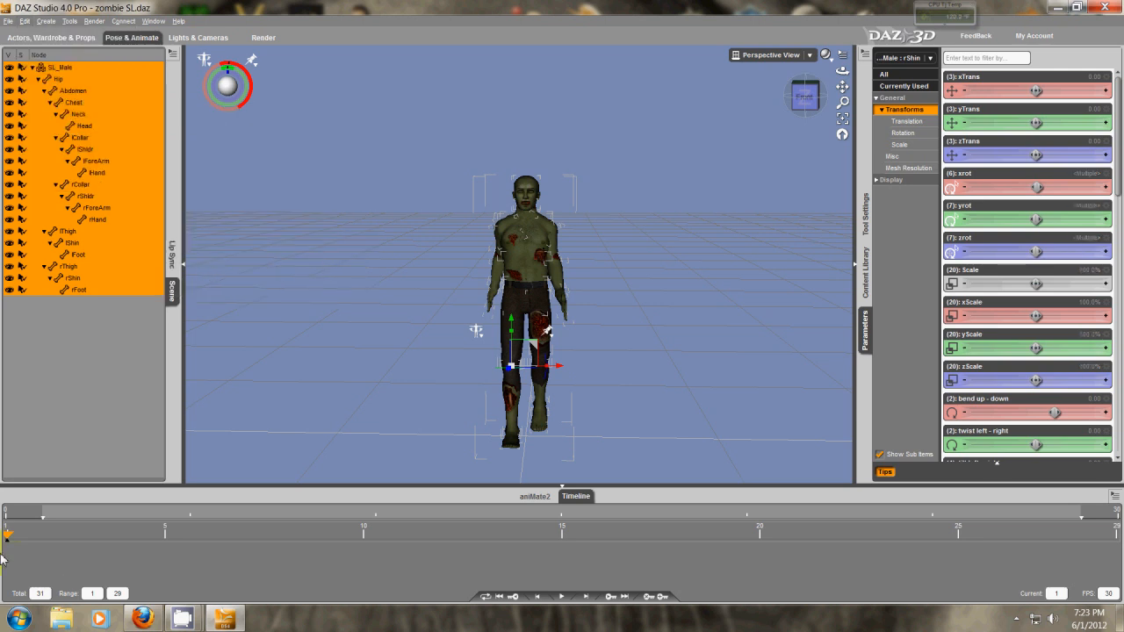
Add a keyframe at frame 29 and restore the memorized pose of the selected nodes there
{"action": "left_click_drag", "start_coordinate": [415, 574], "coordinate": [1059, 563]}
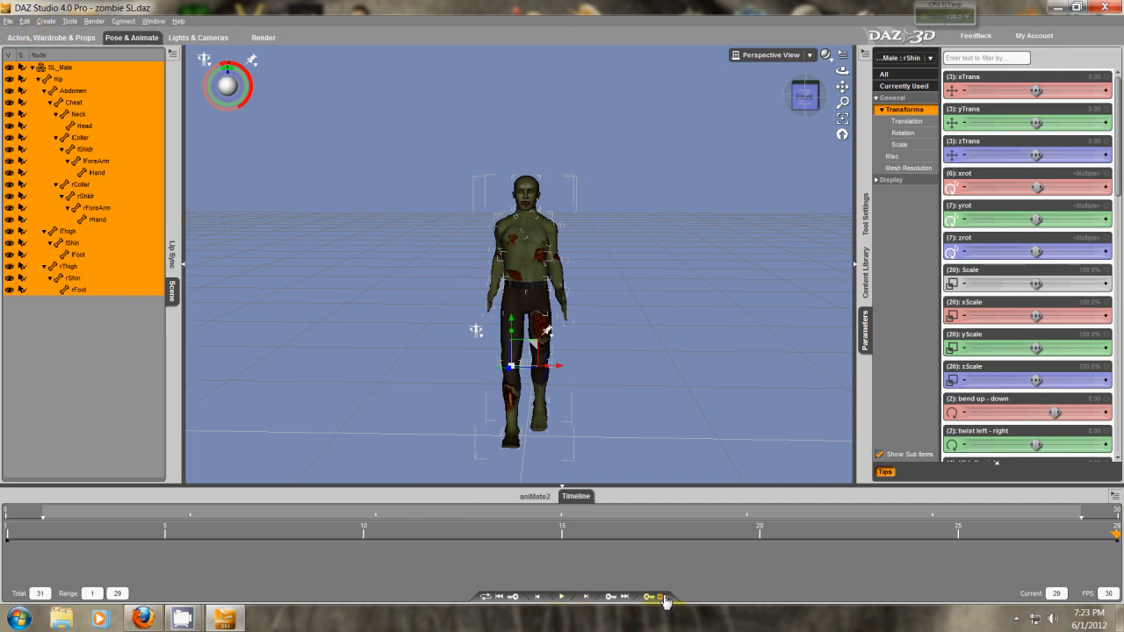
{"action": "left_click", "coordinate": [25, 20]}
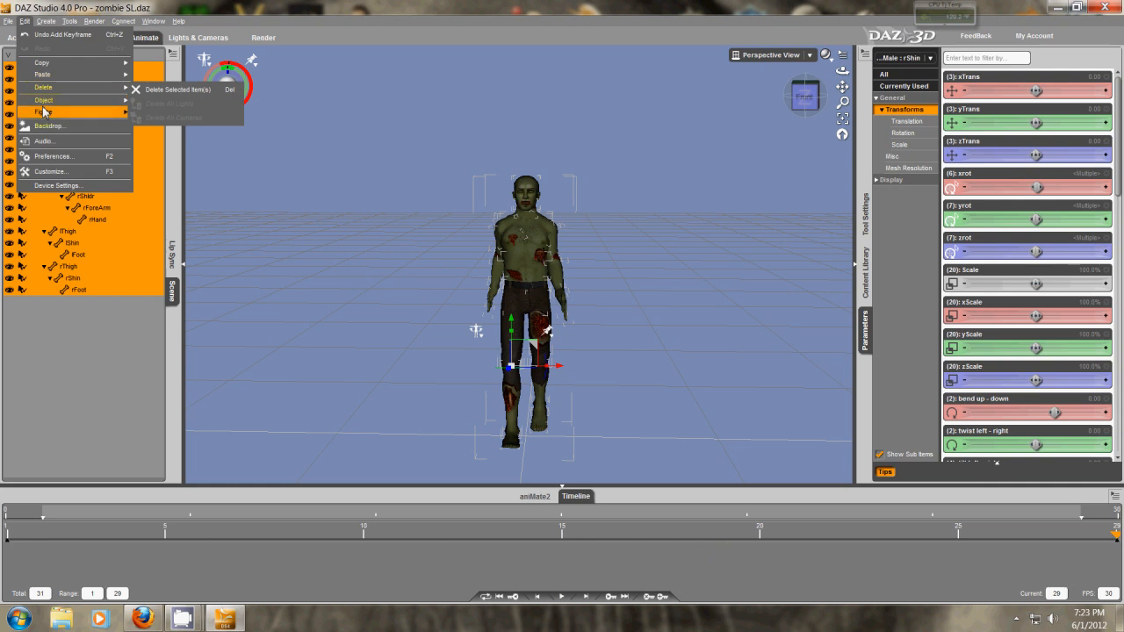
{"action": "mouse_move", "coordinate": [70, 111]}
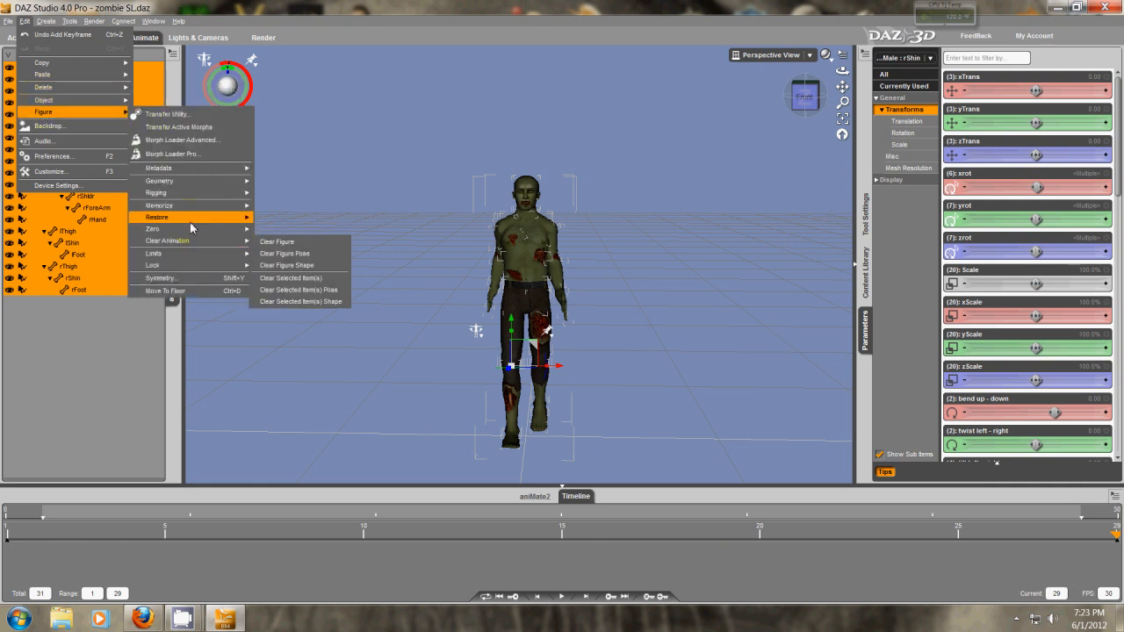
{"action": "mouse_move", "coordinate": [193, 217]}
{"action": "left_click", "coordinate": [301, 283]}
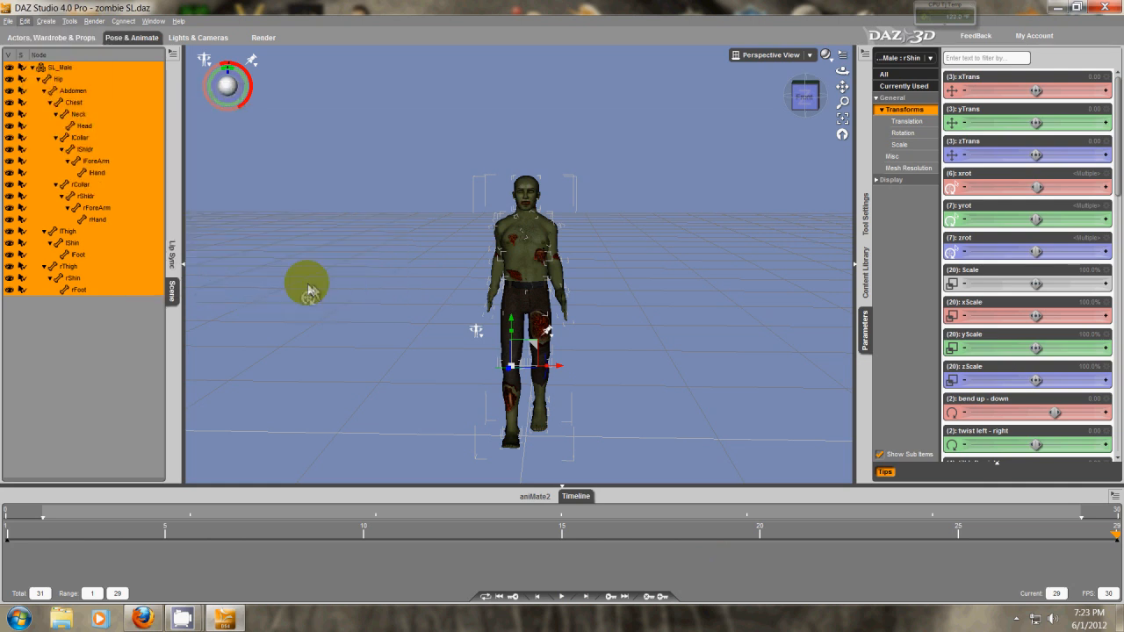
Go to frame 15 and apply Restore Selected Item(s) Pose to all the selected nodes
{"action": "left_click_drag", "start_coordinate": [1117, 546], "coordinate": [589, 571]}
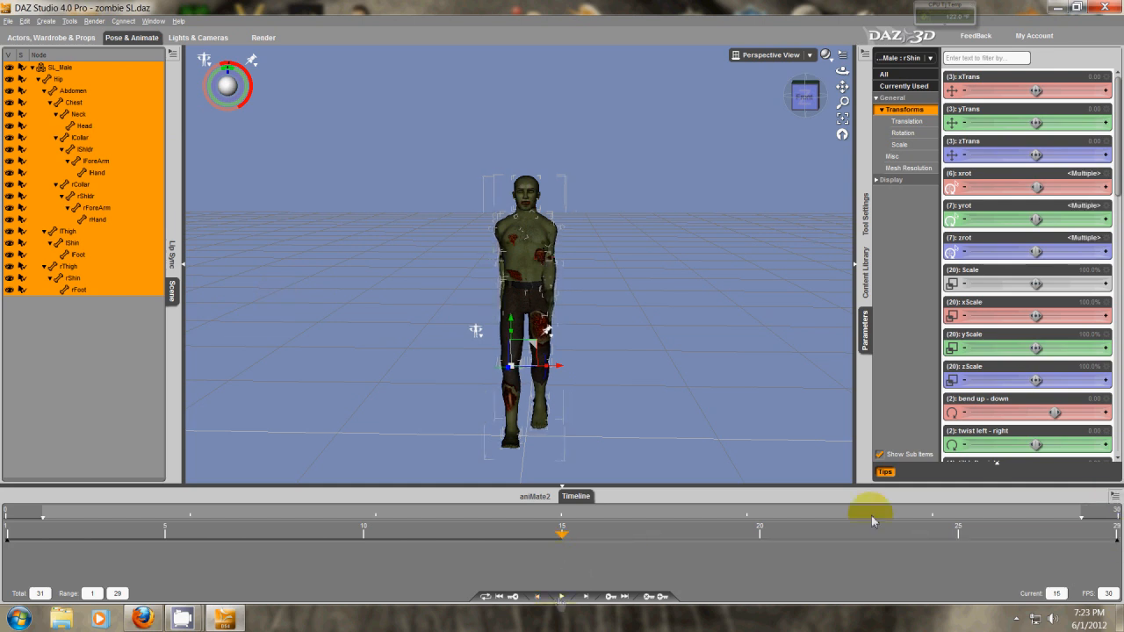
{"action": "left_click", "coordinate": [26, 22]}
{"action": "mouse_move", "coordinate": [98, 112]}
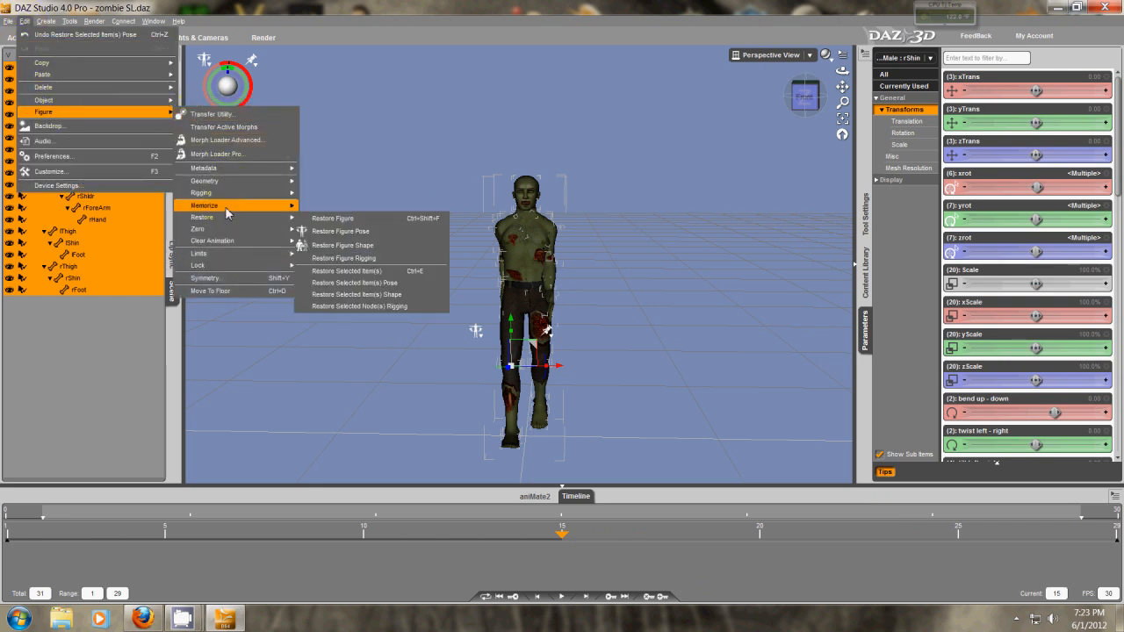
{"action": "mouse_move", "coordinate": [232, 217]}
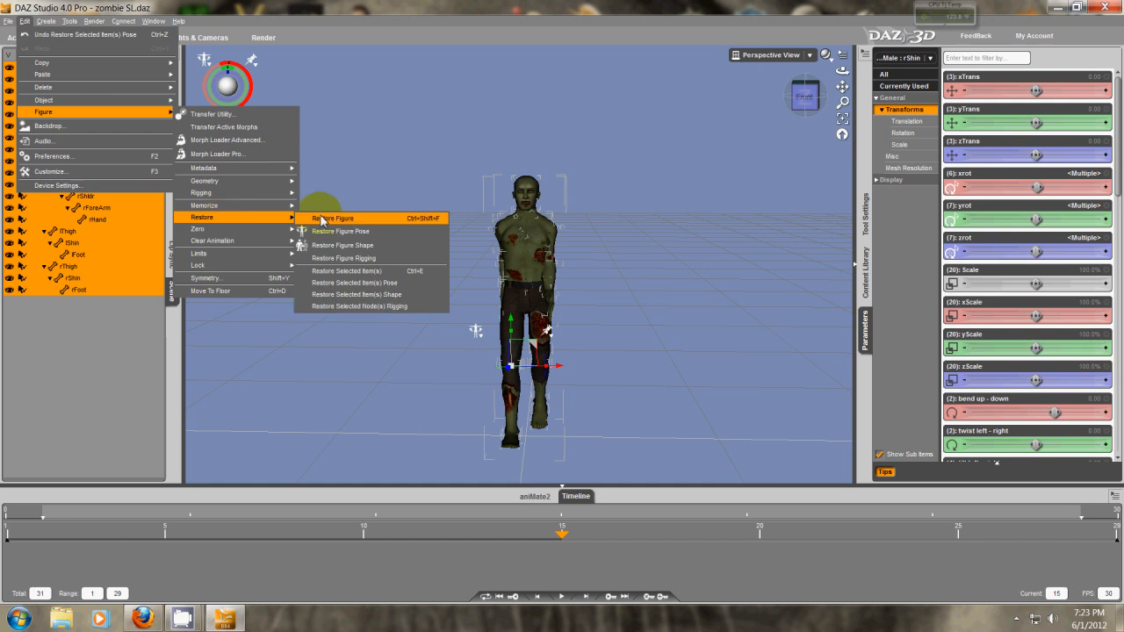
{"action": "left_click", "coordinate": [336, 282]}
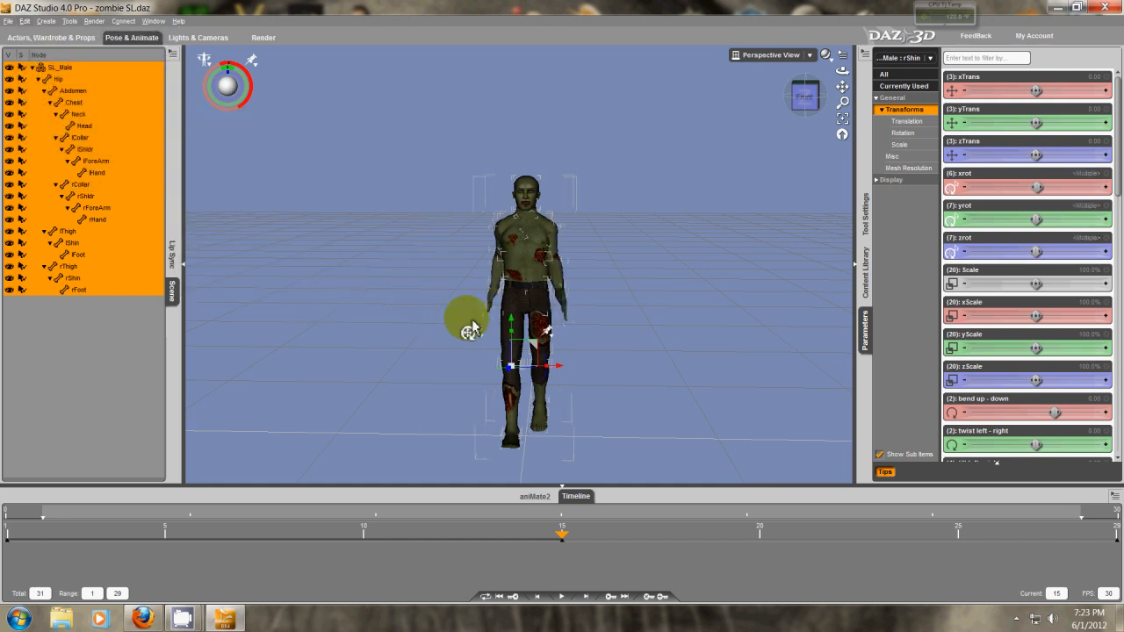
Mirror the frame 15 pose with Symmetry, using Swap Left and Right as direction and Mirror YZ Rotations for the trunk nodes
{"action": "left_click_drag", "start_coordinate": [812, 106], "coordinate": [567, 290]}
{"action": "key", "text": "shift+y"}
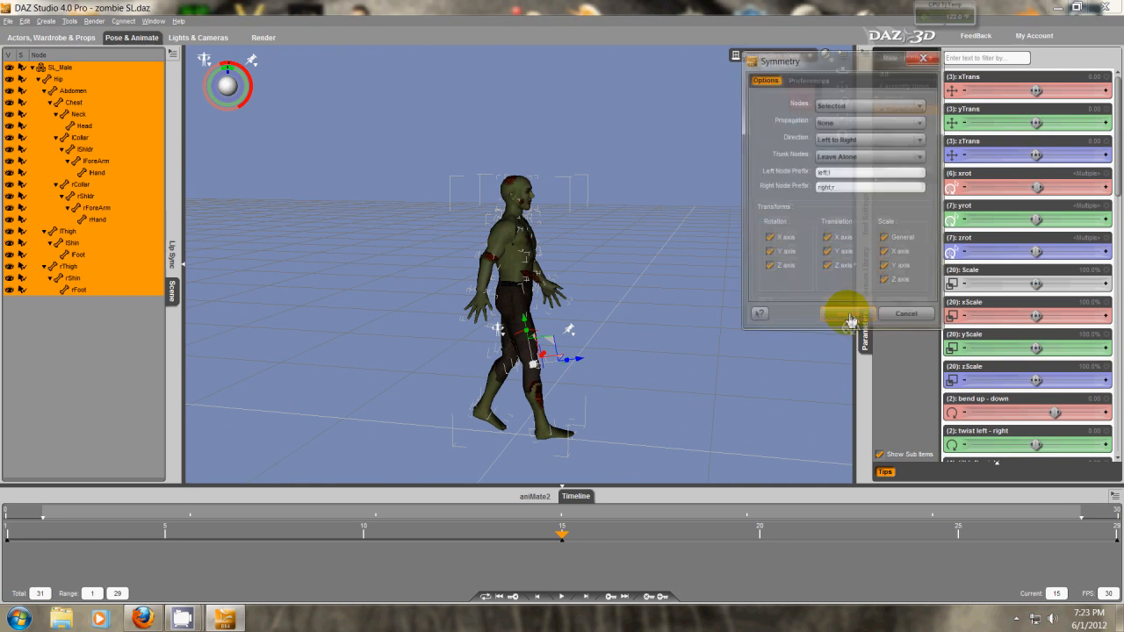
{"action": "left_click", "coordinate": [865, 145]}
{"action": "left_click", "coordinate": [856, 163]}
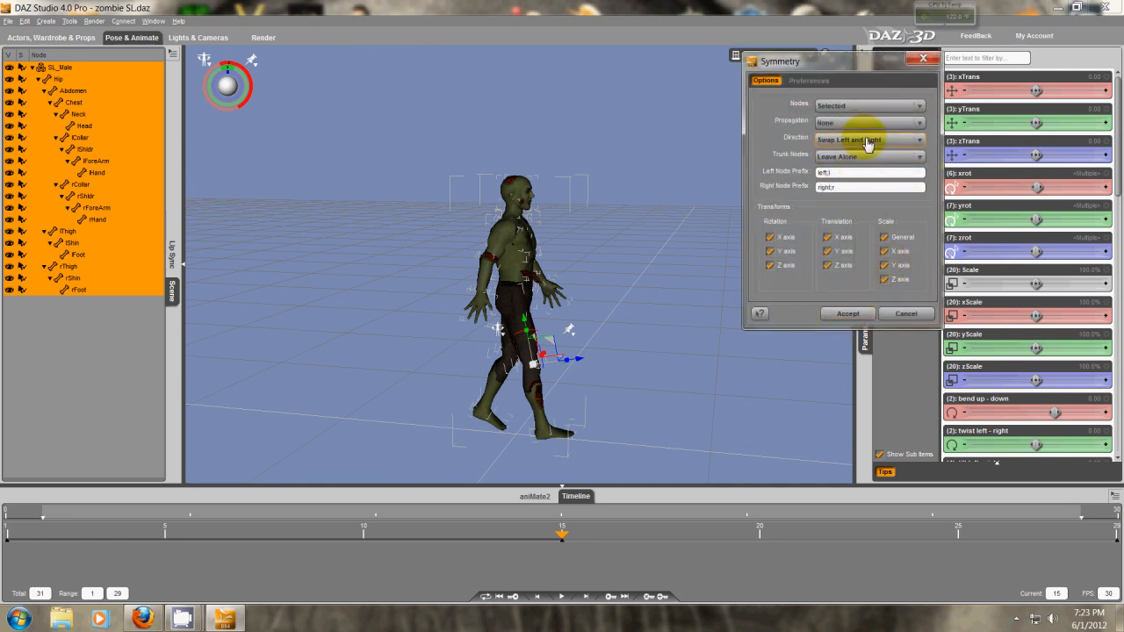
{"action": "left_click", "coordinate": [848, 155]}
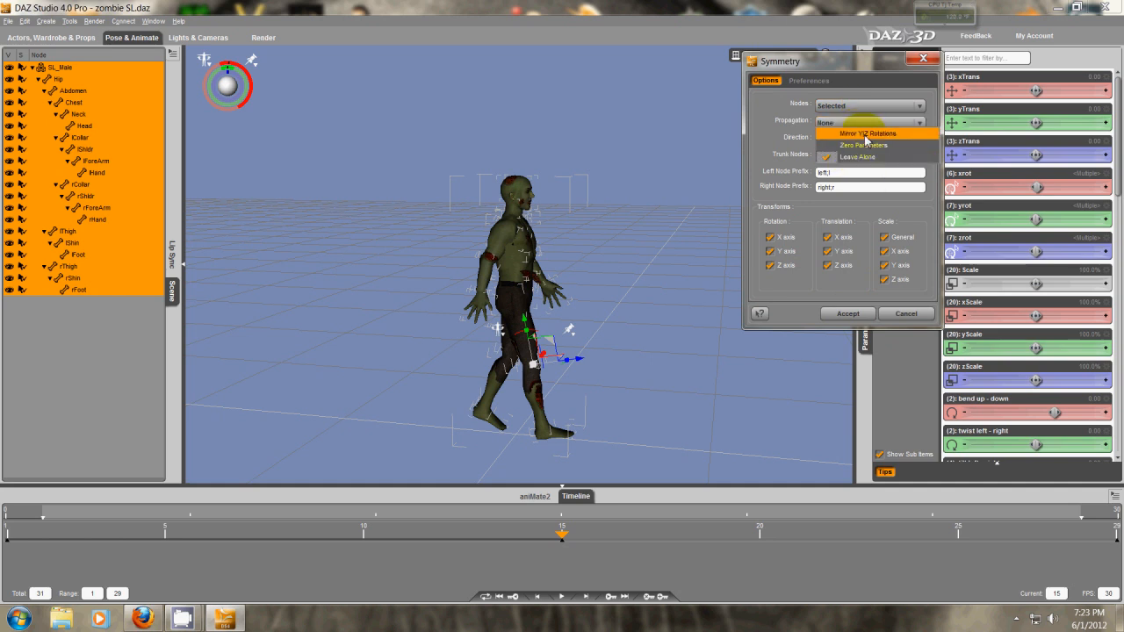
{"action": "left_click", "coordinate": [862, 136]}
{"action": "left_click", "coordinate": [845, 322]}
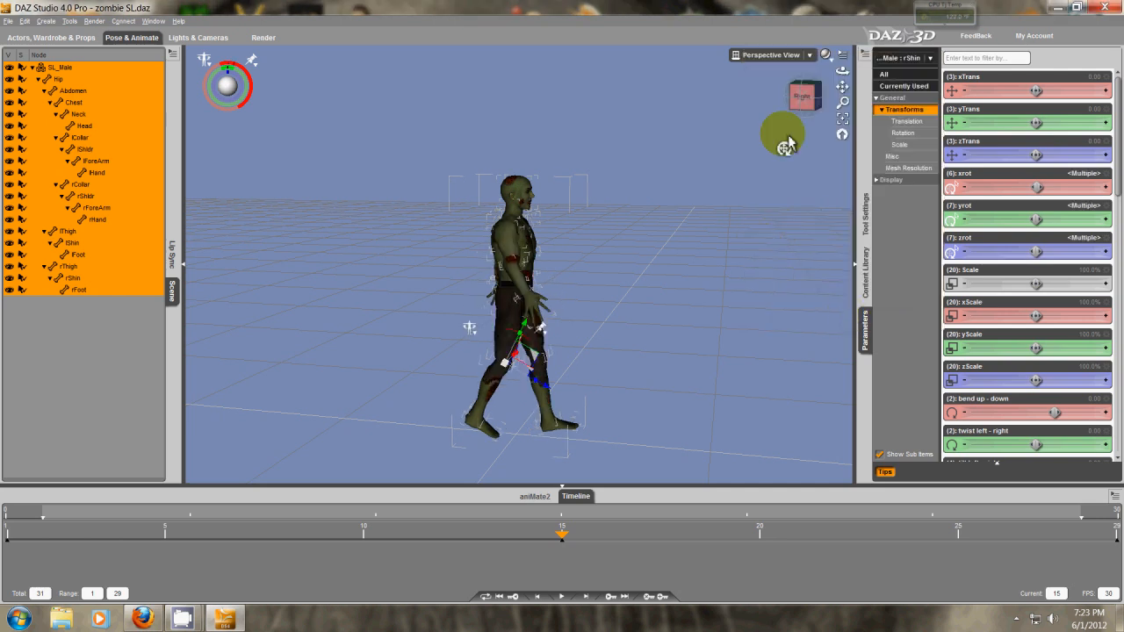
Play the walking animation from an angled right-side view to check the stride, and stop the playback
{"action": "left_click", "coordinate": [801, 94]}
{"action": "left_click_drag", "start_coordinate": [804, 94], "coordinate": [848, 107]}
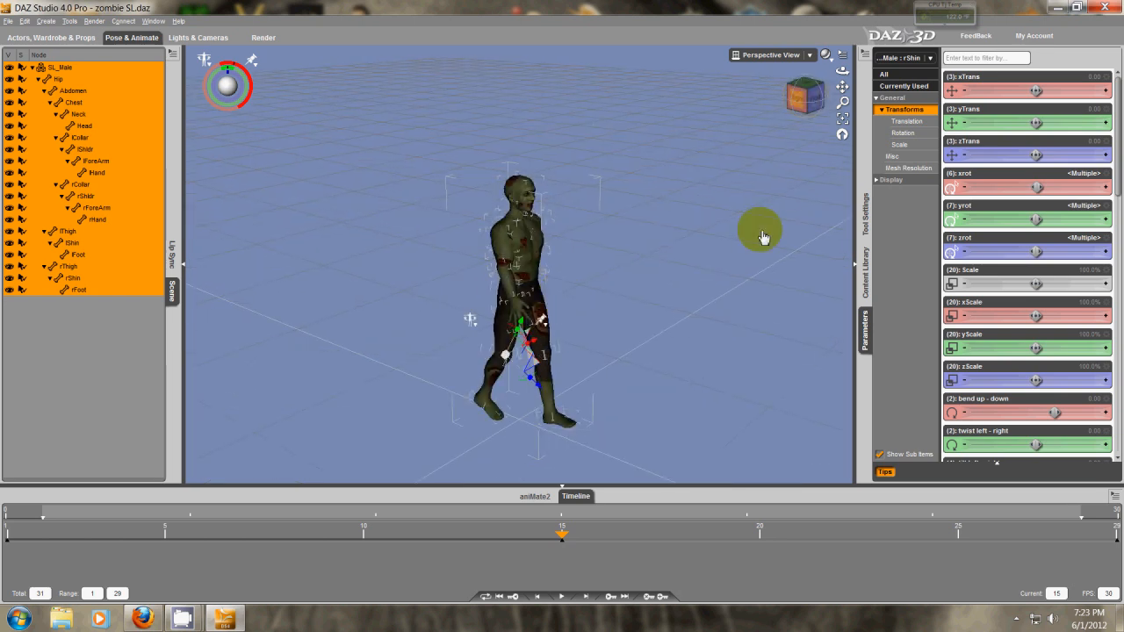
{"action": "left_click", "coordinate": [561, 597]}
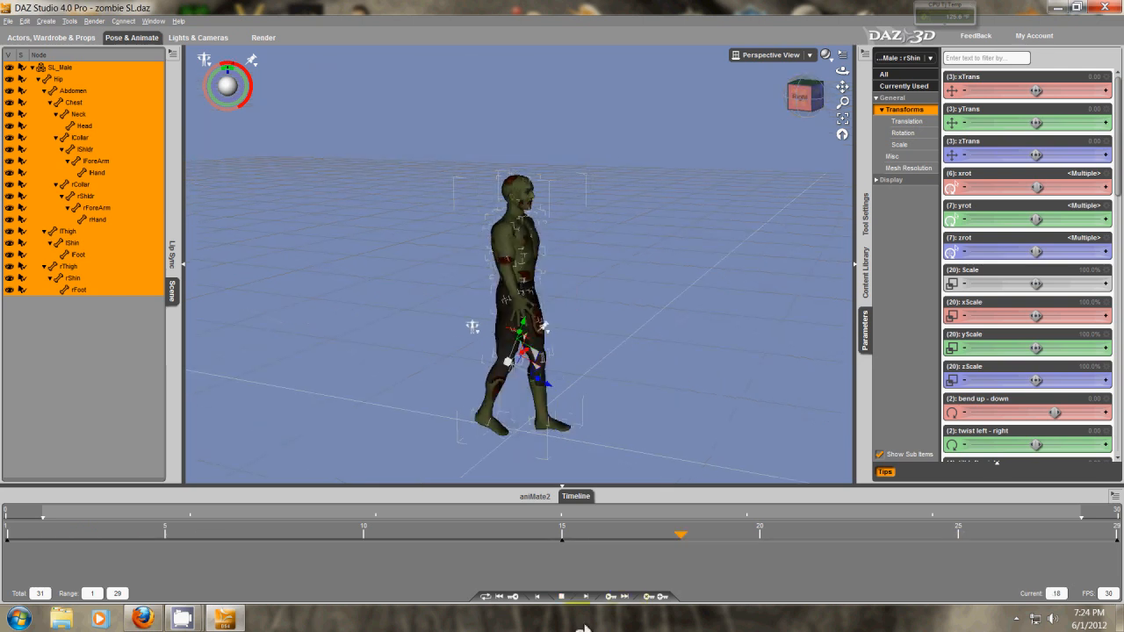
{"action": "left_click", "coordinate": [560, 596]}
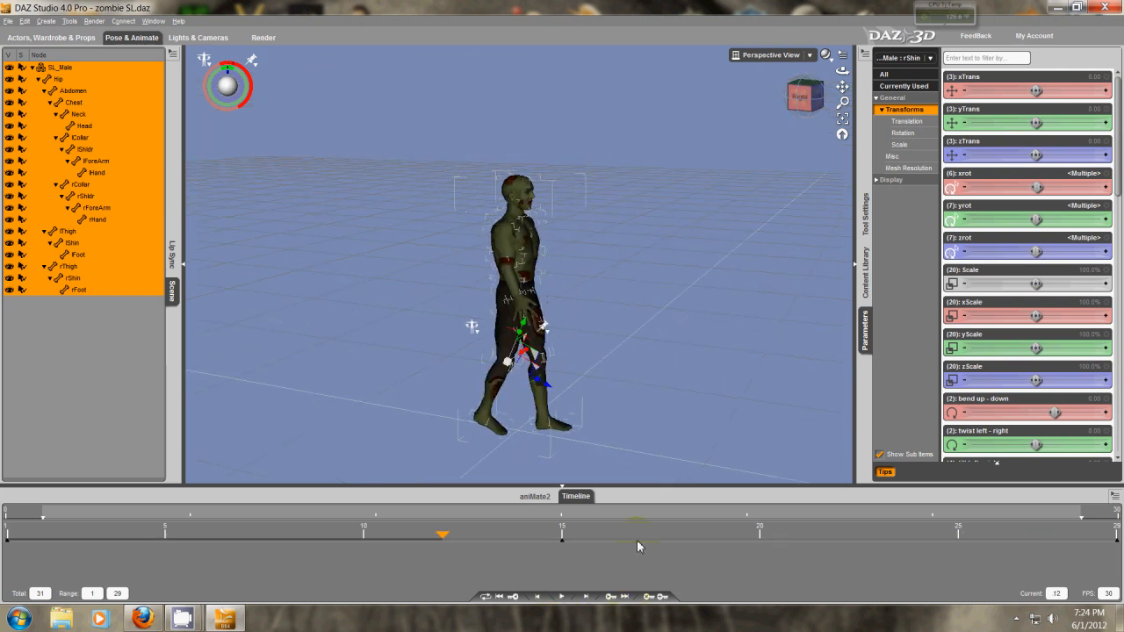
Go to frame 8 and set the right foot's X rotation to -9.37
{"action": "left_click", "coordinate": [799, 95]}
{"action": "left_click_drag", "start_coordinate": [439, 544], "coordinate": [292, 555]}
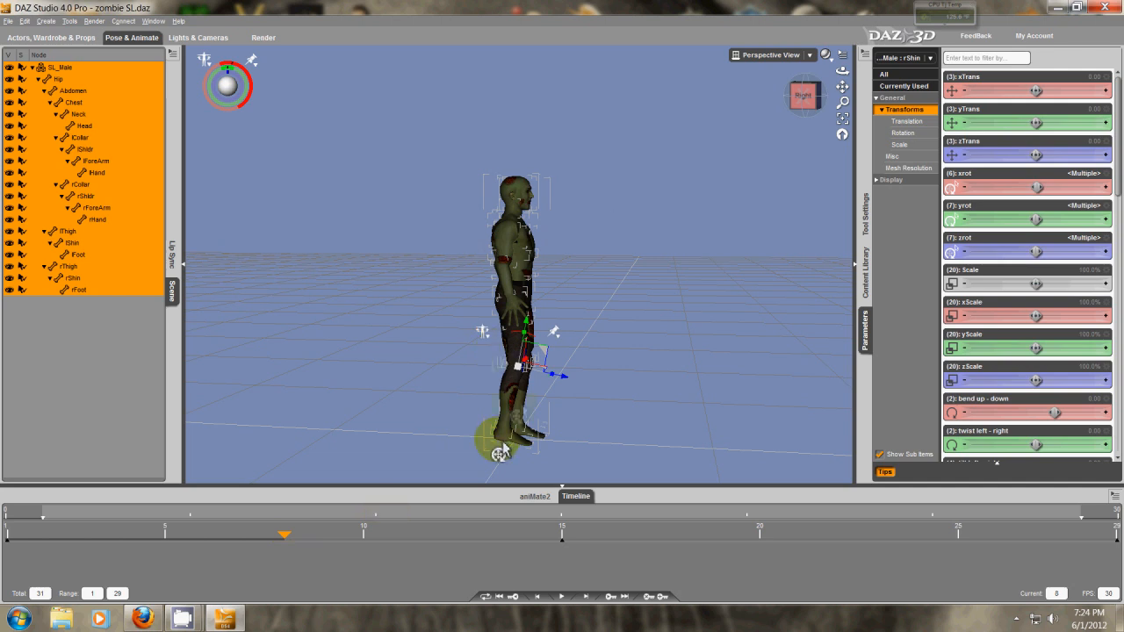
{"action": "left_click", "coordinate": [800, 95]}
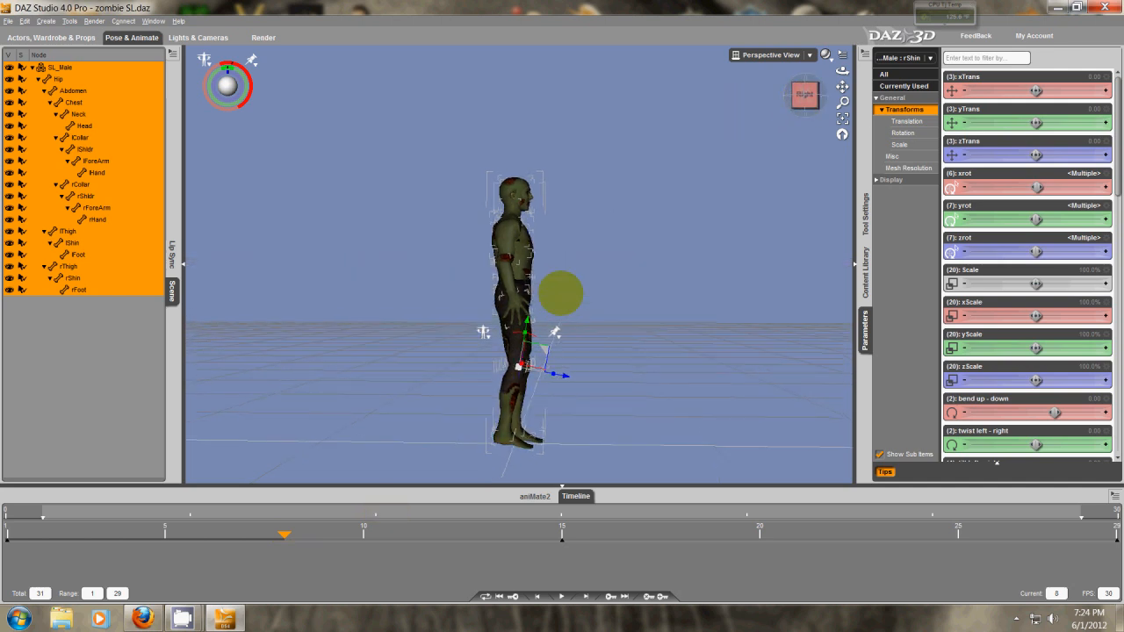
{"action": "left_click", "coordinate": [512, 450]}
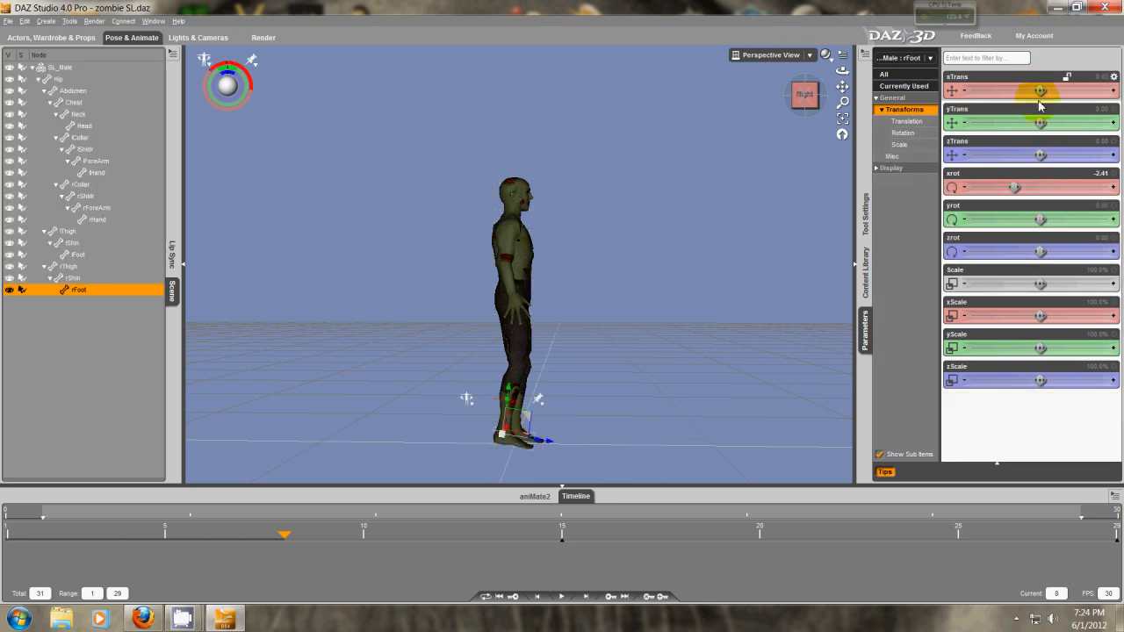
{"action": "left_click_drag", "start_coordinate": [1040, 92], "coordinate": [1059, 92]}
{"action": "key", "text": "ctrl+z"}
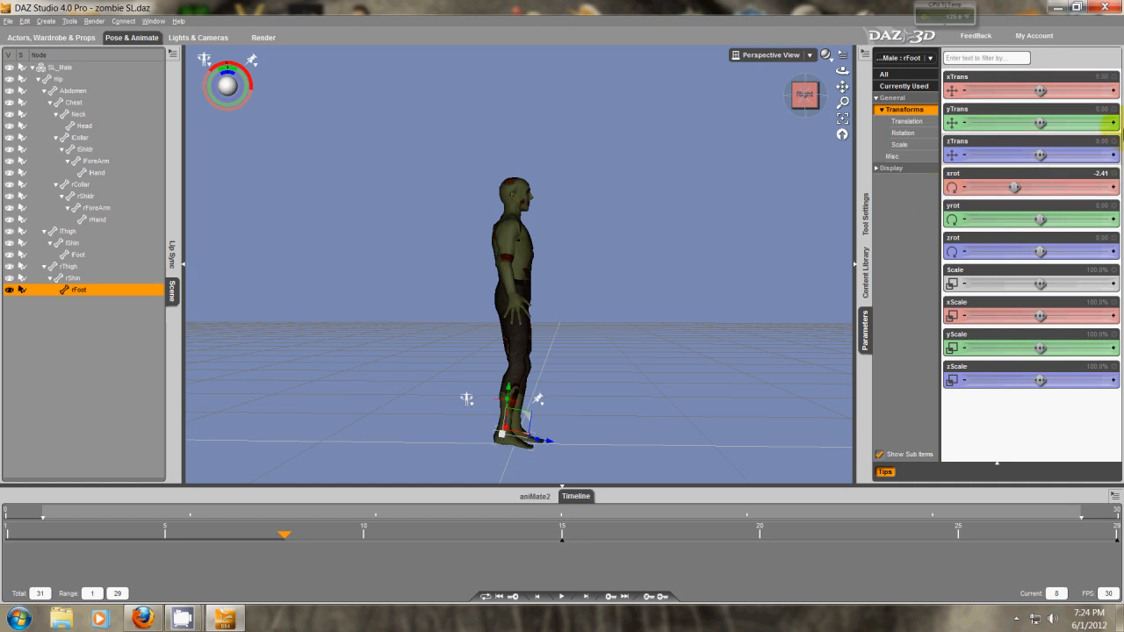
{"action": "left_click_drag", "start_coordinate": [1016, 187], "coordinate": [1007, 187]}
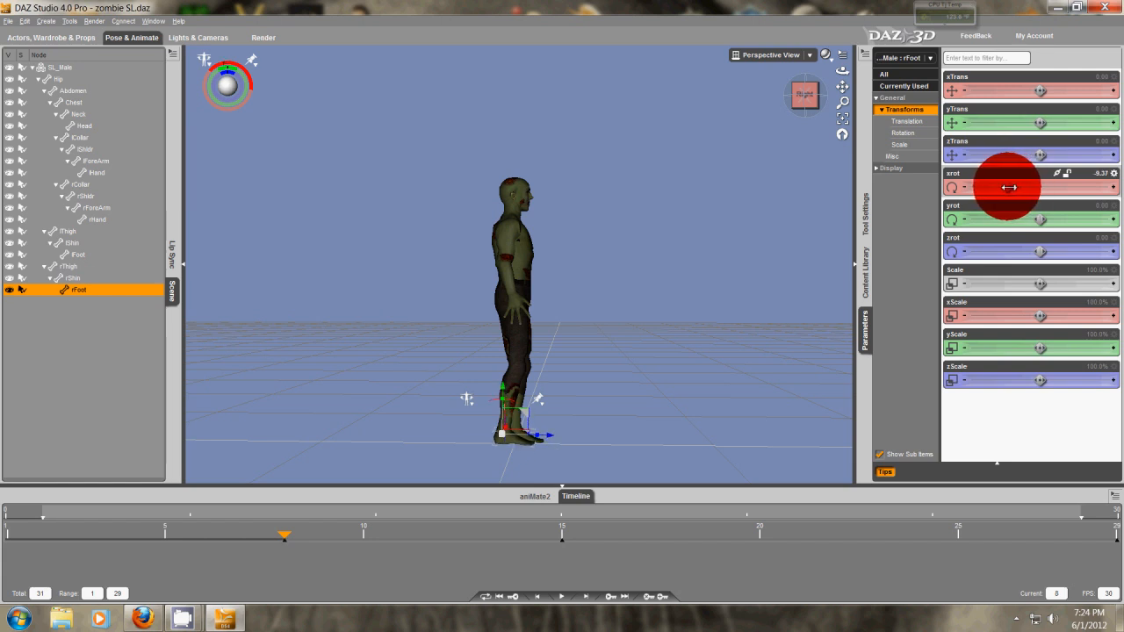
Pull the left foot up off the ground at frame 8 so that the left knee bends forward
{"action": "left_click", "coordinate": [803, 93]}
{"action": "left_click_drag", "start_coordinate": [561, 293], "coordinate": [562, 293]}
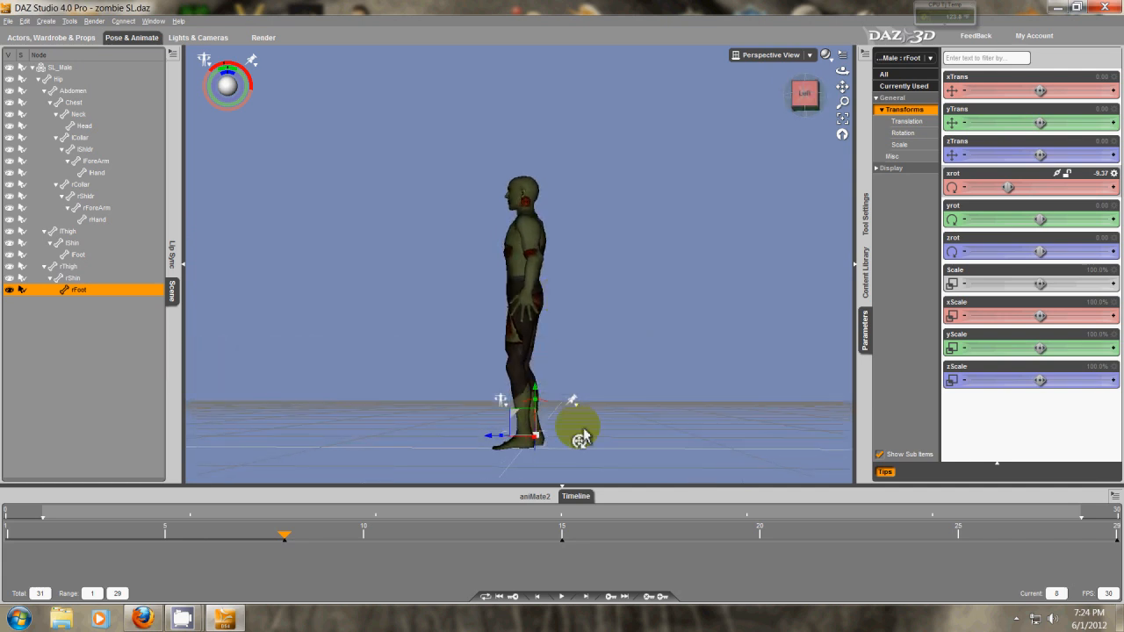
{"action": "left_click_drag", "start_coordinate": [521, 450], "coordinate": [537, 428]}
{"action": "left_click", "coordinate": [788, 95]}
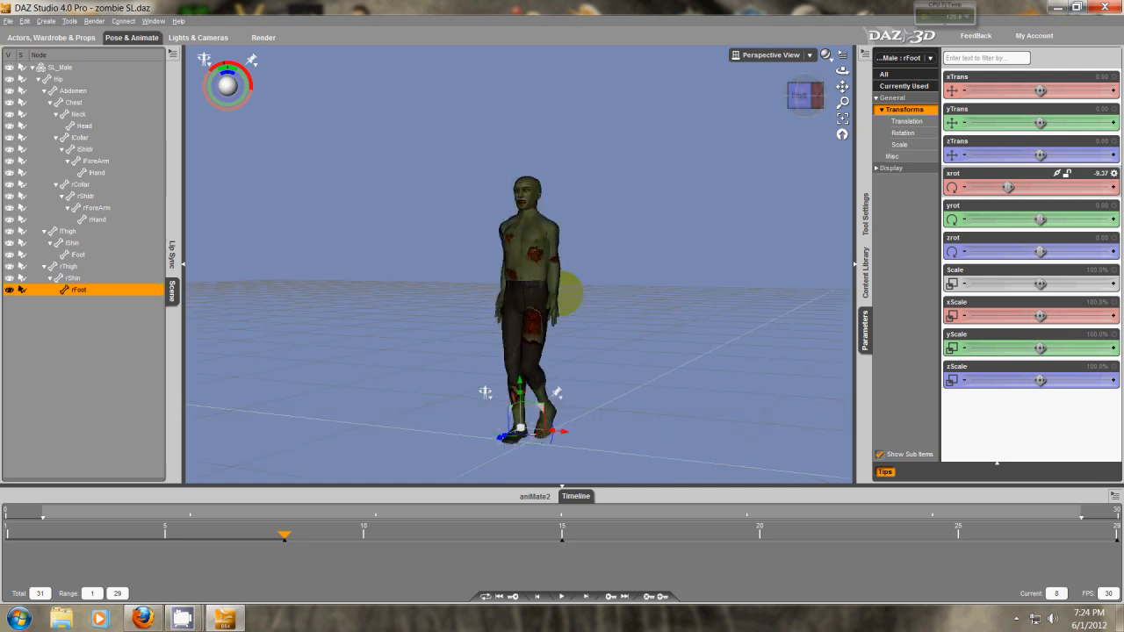
{"action": "left_click", "coordinate": [560, 308]}
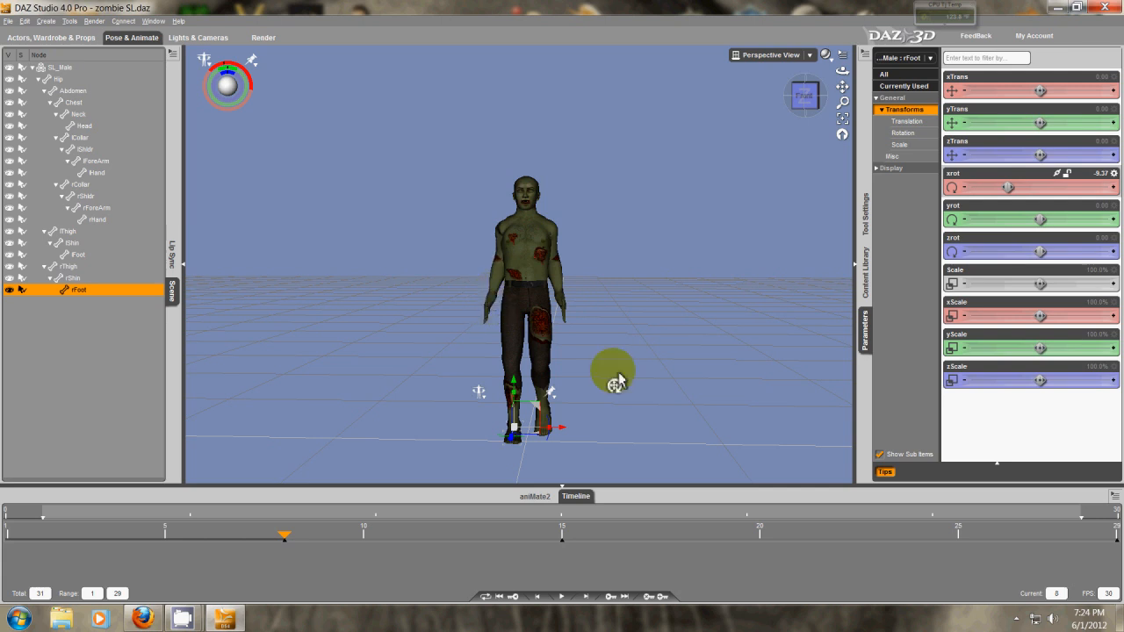
{"action": "mouse_move", "coordinate": [288, 546]}
{"action": "left_mouse_down"}
{"action": "mouse_move", "coordinate": [389, 536]}
{"action": "mouse_move", "coordinate": [77, 528]}
{"action": "mouse_move", "coordinate": [372, 556]}
{"action": "mouse_move", "coordinate": [188, 539]}
{"action": "mouse_move", "coordinate": [328, 557]}
{"action": "mouse_move", "coordinate": [281, 553]}
{"action": "mouse_move", "coordinate": [299, 550]}
{"action": "left_mouse_up"}
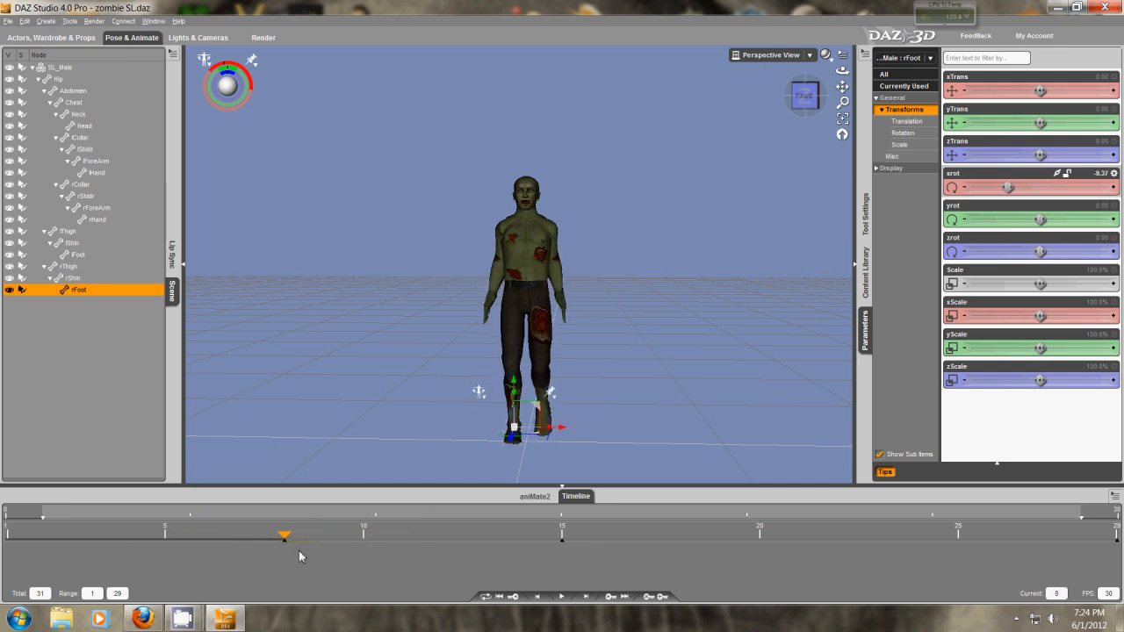
{"action": "left_click", "coordinate": [793, 97]}
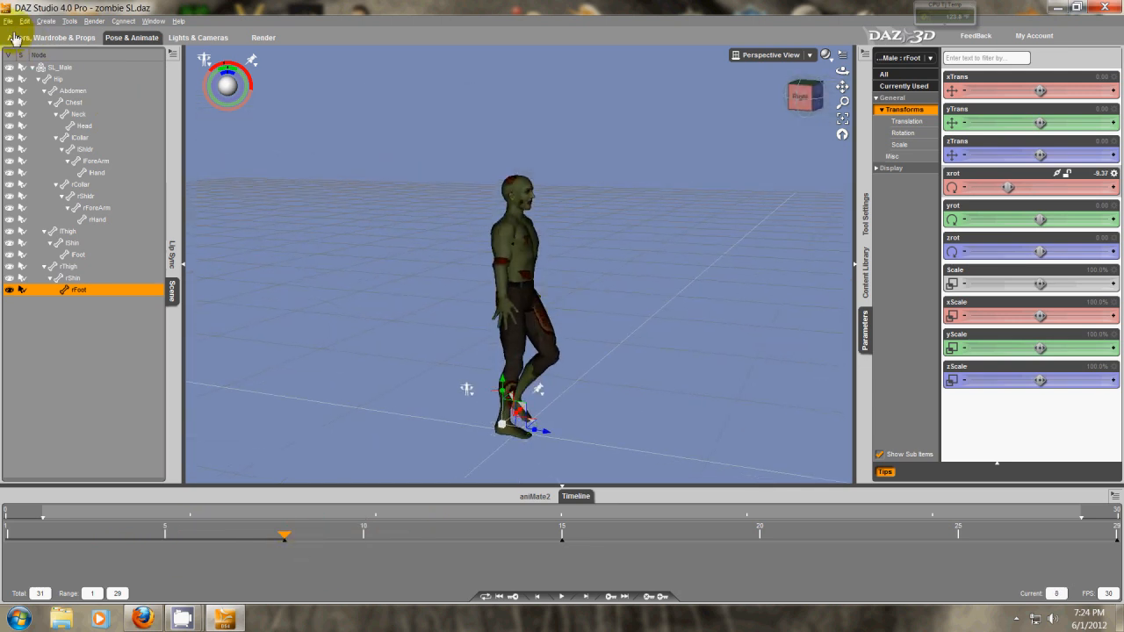
Select all nodes from SL_Male to rFoot and memorize the selected items' pose at frame 8
{"action": "left_click", "coordinate": [58, 68]}
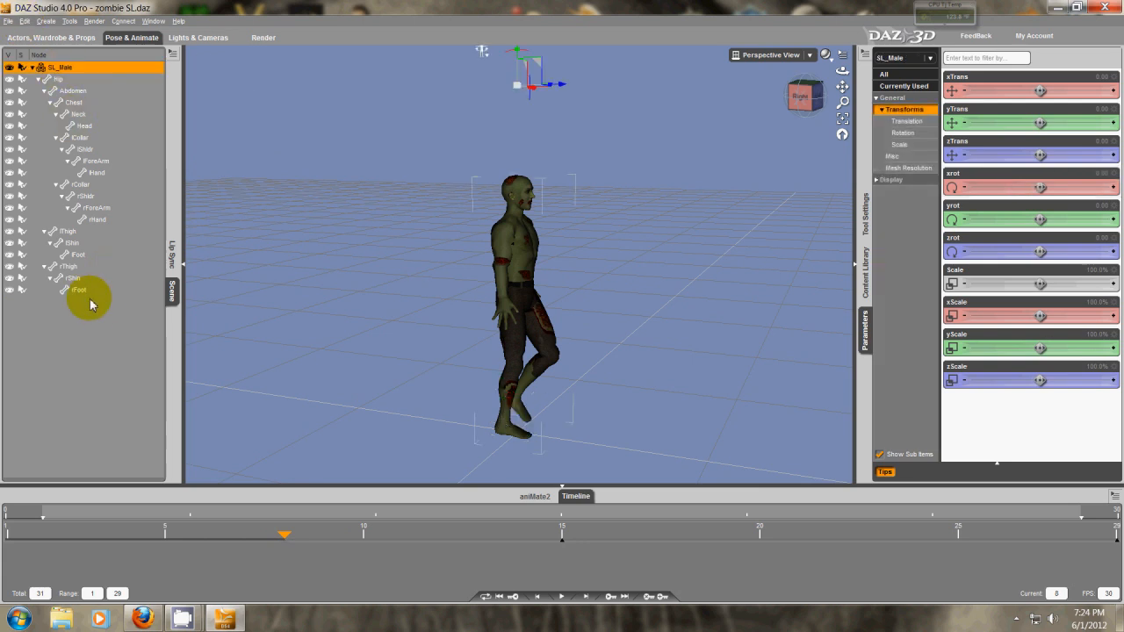
{"action": "left_click", "coordinate": [81, 291], "text": "shift"}
{"action": "left_click", "coordinate": [25, 20]}
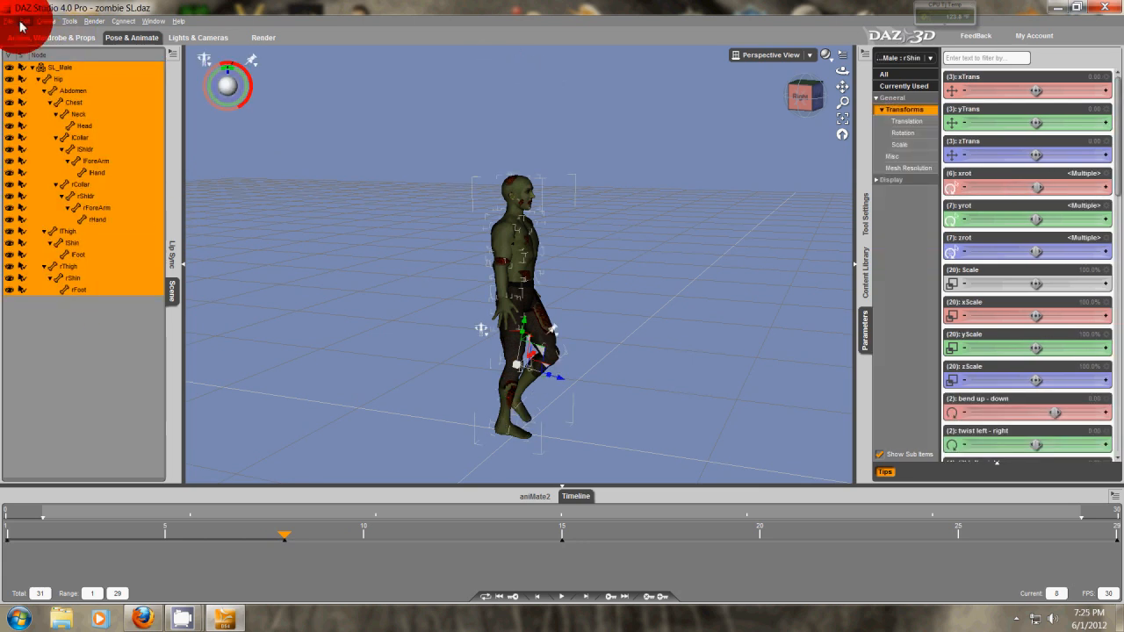
{"action": "mouse_move", "coordinate": [53, 111]}
{"action": "mouse_move", "coordinate": [193, 207]}
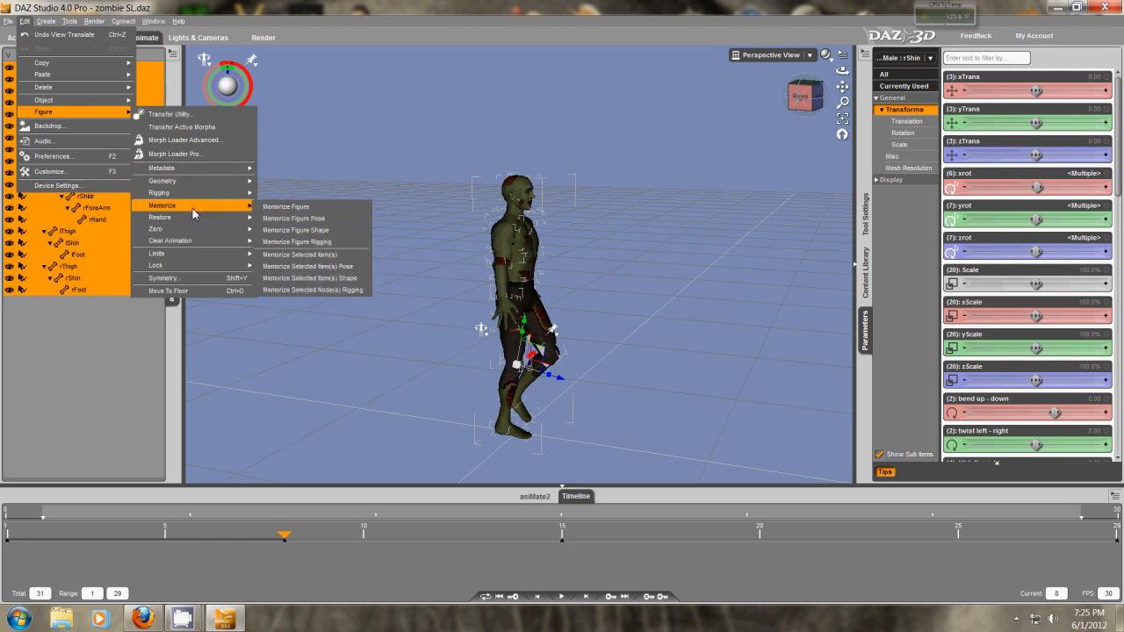
{"action": "left_click", "coordinate": [299, 268]}
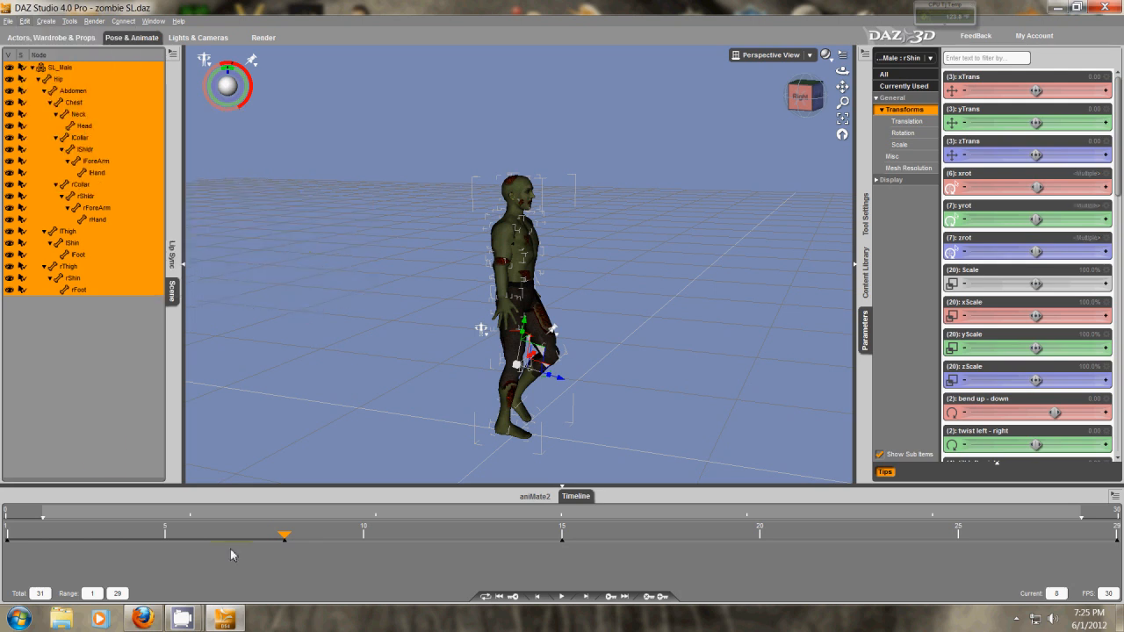
Go to frame 22 and restore the memorized pose of the selected items there
{"action": "left_click_drag", "start_coordinate": [290, 540], "coordinate": [825, 566]}
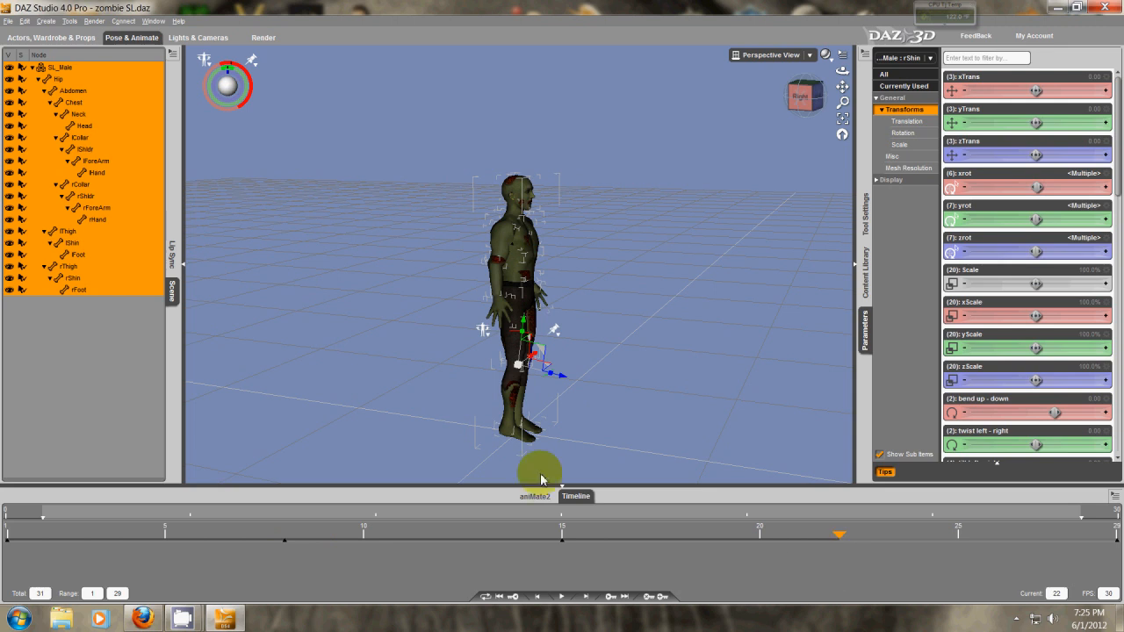
{"action": "left_click", "coordinate": [25, 21]}
{"action": "mouse_move", "coordinate": [87, 112]}
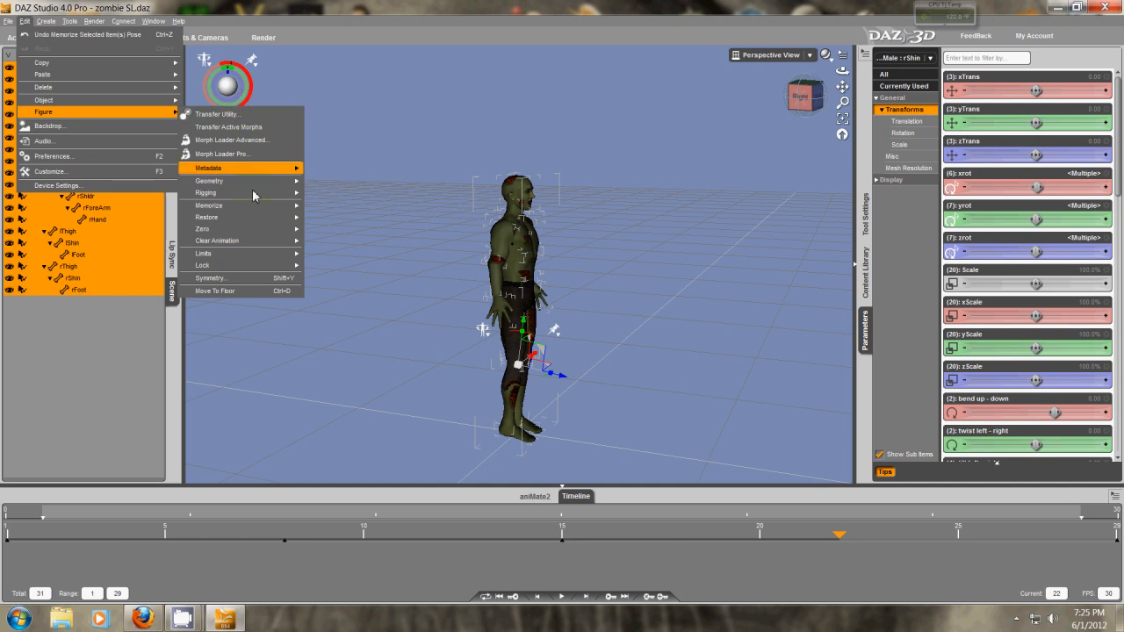
{"action": "mouse_move", "coordinate": [251, 216]}
{"action": "left_click", "coordinate": [362, 286]}
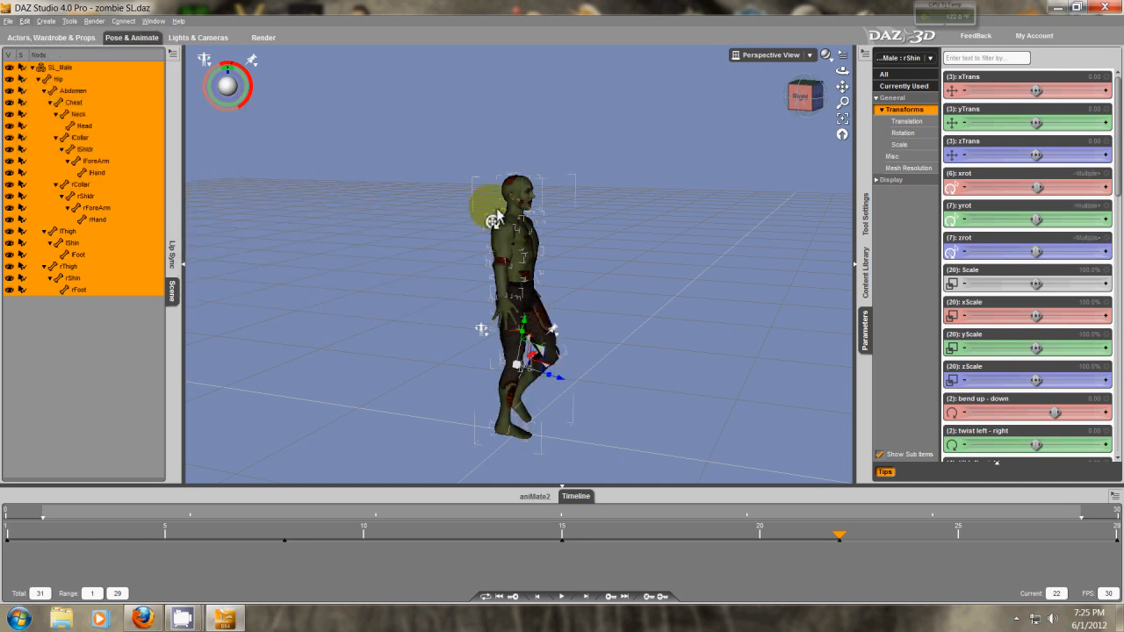
Mirror the frame 22 pose with Symmetry, using Swap Left and Right and Mirror Y/Z Rotations for the trunk nodes
{"action": "key", "text": "shift+y"}
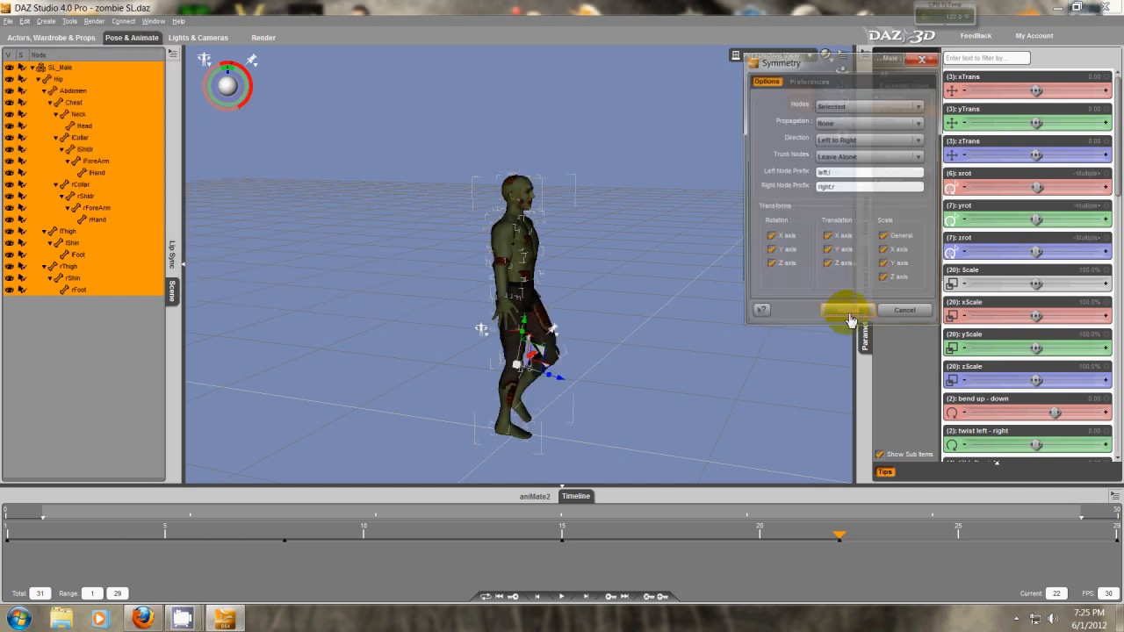
{"action": "left_click", "coordinate": [861, 140]}
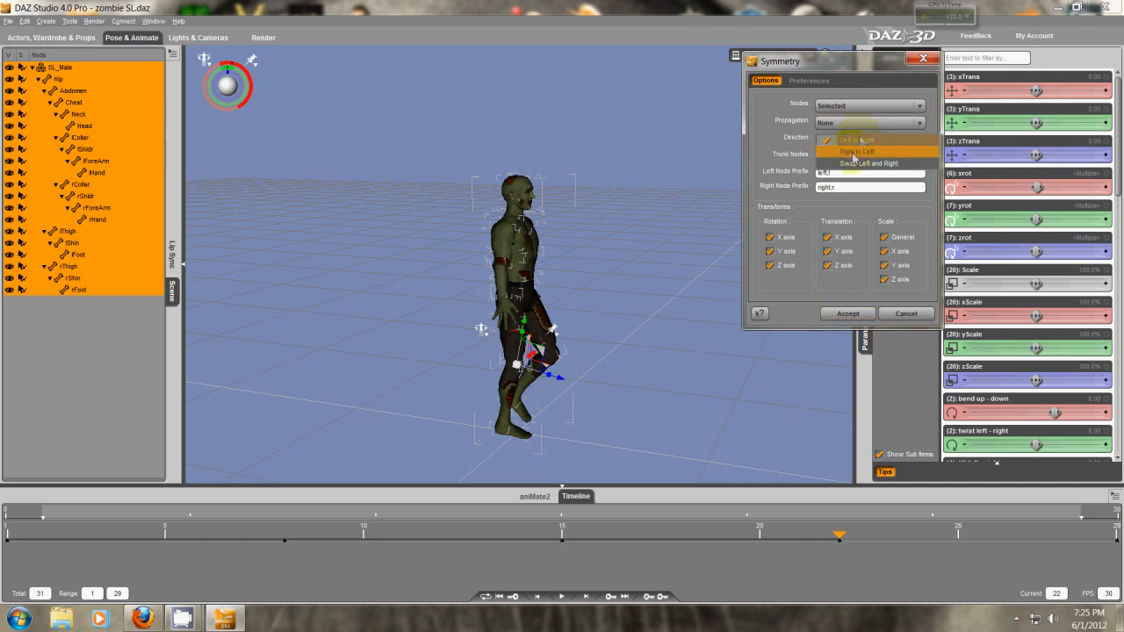
{"action": "left_click", "coordinate": [852, 162]}
{"action": "left_click", "coordinate": [848, 123]}
{"action": "left_click", "coordinate": [851, 133]}
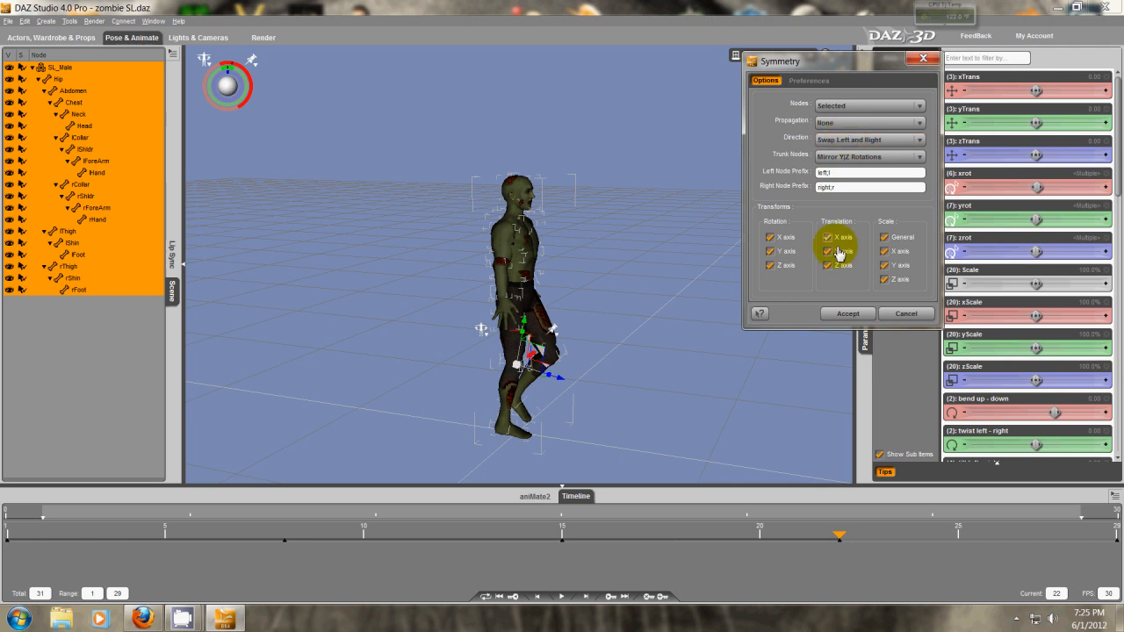
{"action": "left_click", "coordinate": [850, 313]}
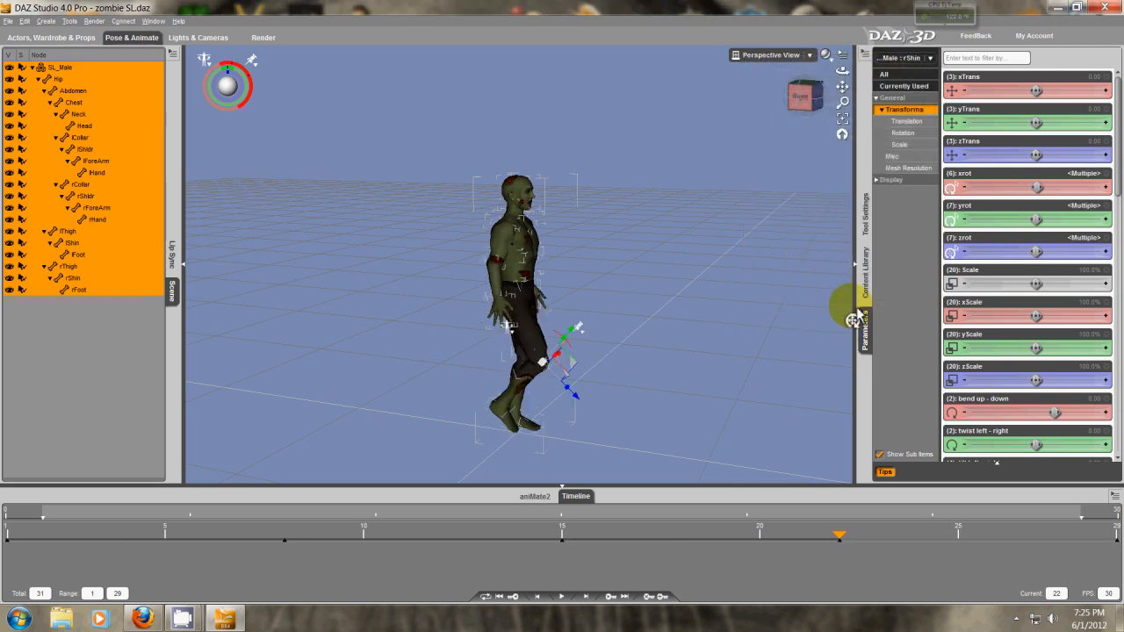
Play the walking animation, stop it, and scrub from frame 1 to frame 15 in a left-side view to check the stride
{"action": "left_click", "coordinate": [565, 598]}
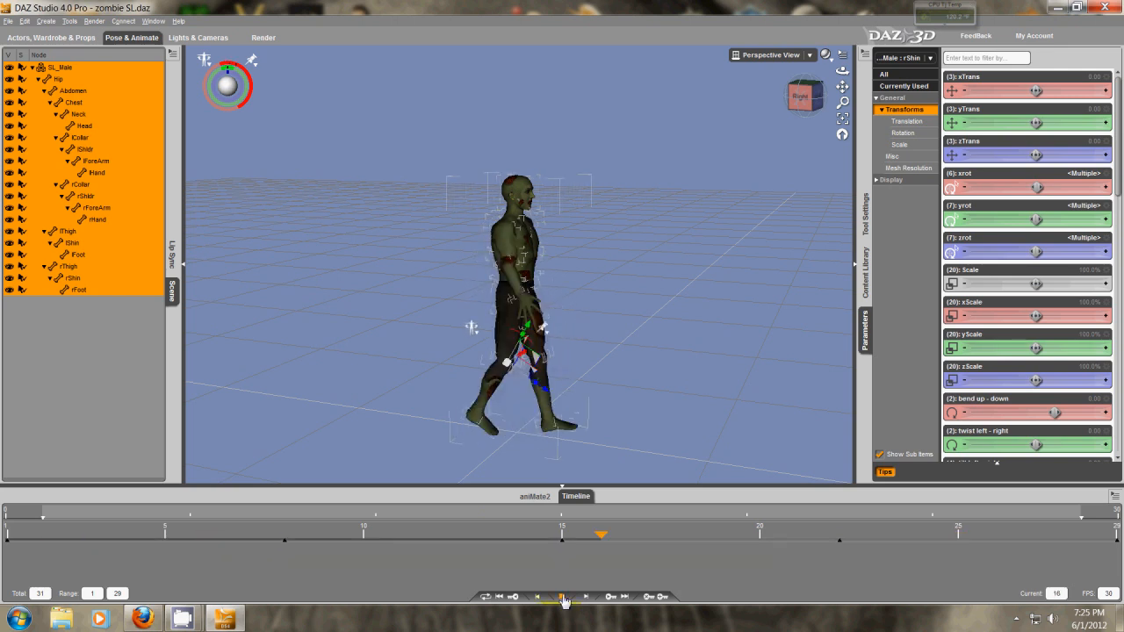
{"action": "left_click", "coordinate": [563, 600]}
{"action": "left_click_drag", "start_coordinate": [807, 109], "coordinate": [570, 299]}
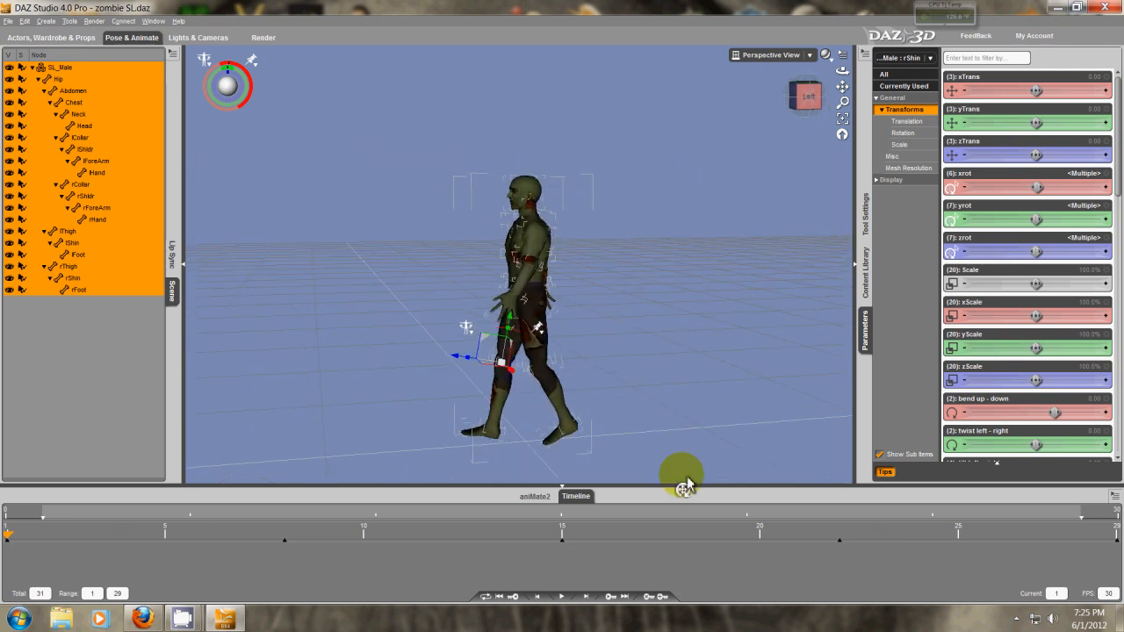
{"action": "left_click_drag", "start_coordinate": [8, 541], "coordinate": [562, 565]}
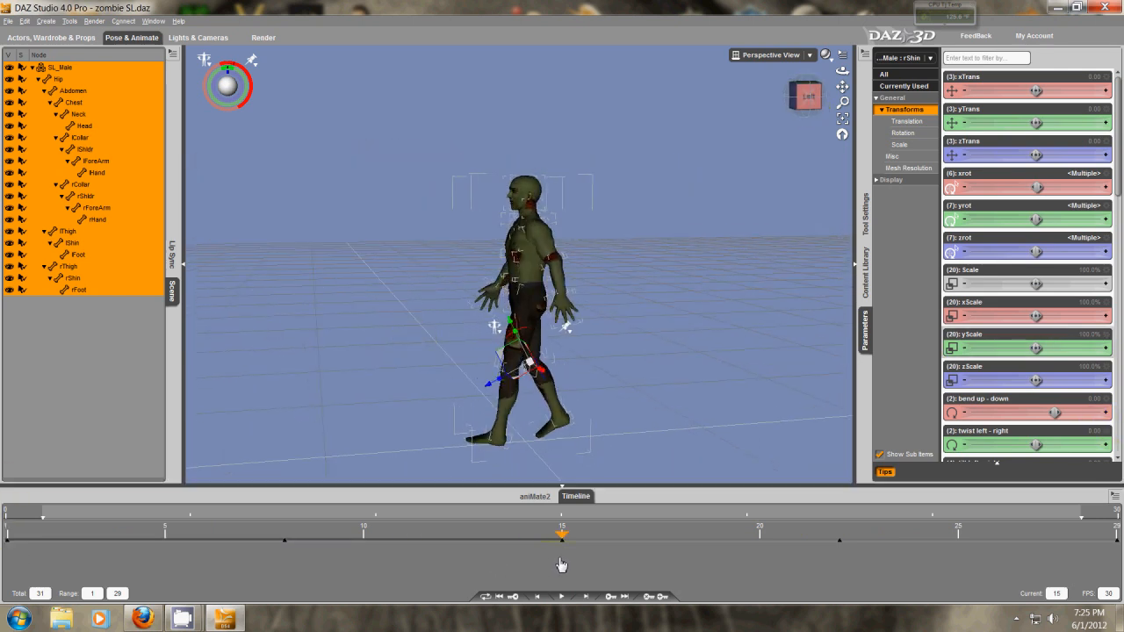
Show the aspect frame in the viewport and fit the whole zombie inside it from an angled left-side view
{"action": "left_click", "coordinate": [805, 97]}
{"action": "mouse_move", "coordinate": [805, 97]}
{"action": "left_mouse_down"}
{"action": "mouse_move", "coordinate": [845, 123]}
{"action": "mouse_move", "coordinate": [667, 266]}
{"action": "mouse_move", "coordinate": [658, 176]}
{"action": "left_mouse_up"}
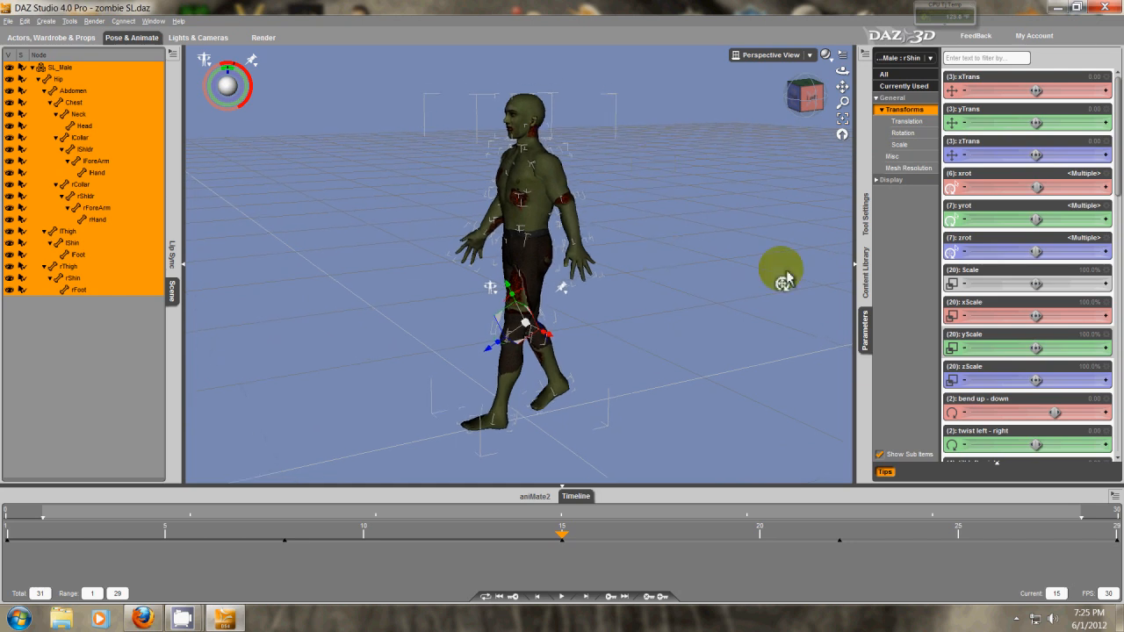
{"action": "left_click", "coordinate": [842, 120]}
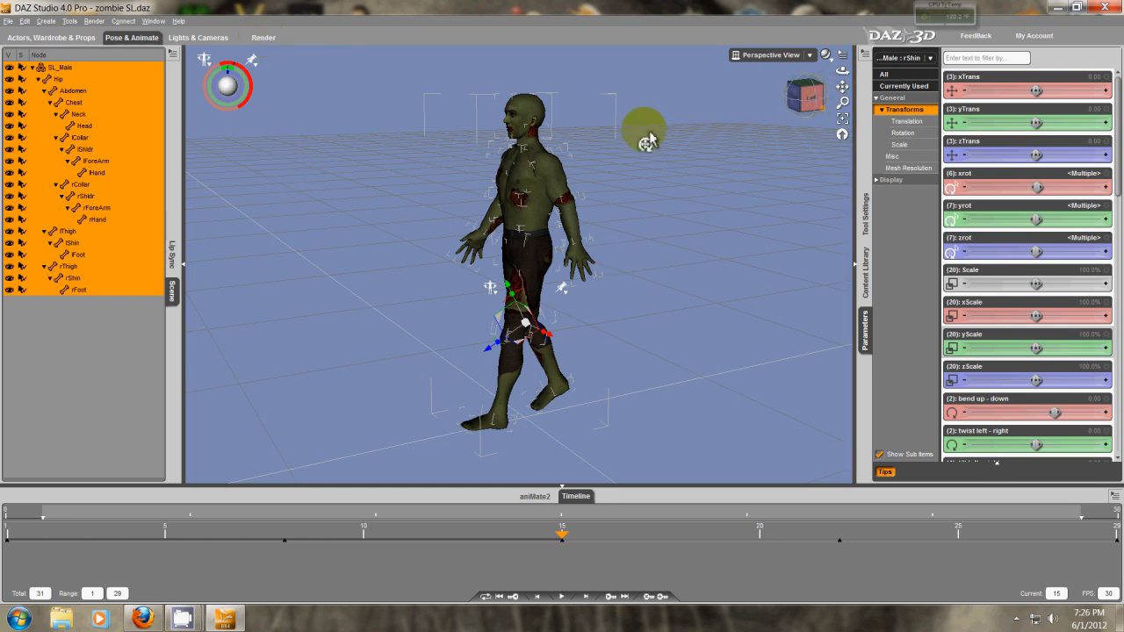
{"action": "left_click", "coordinate": [842, 54]}
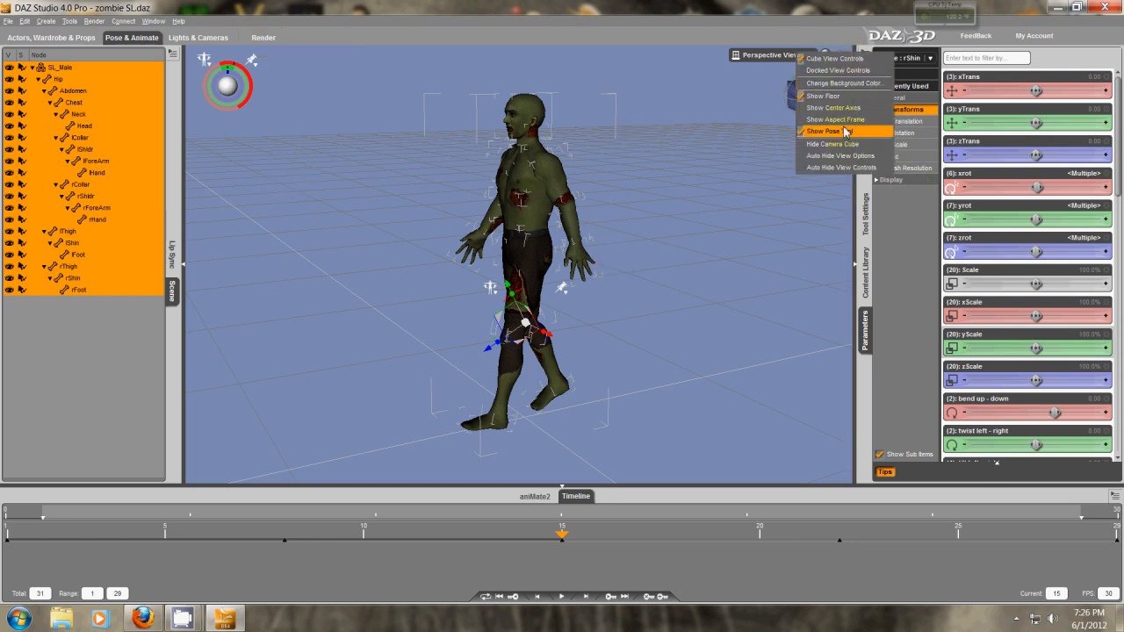
{"action": "left_click", "coordinate": [842, 120]}
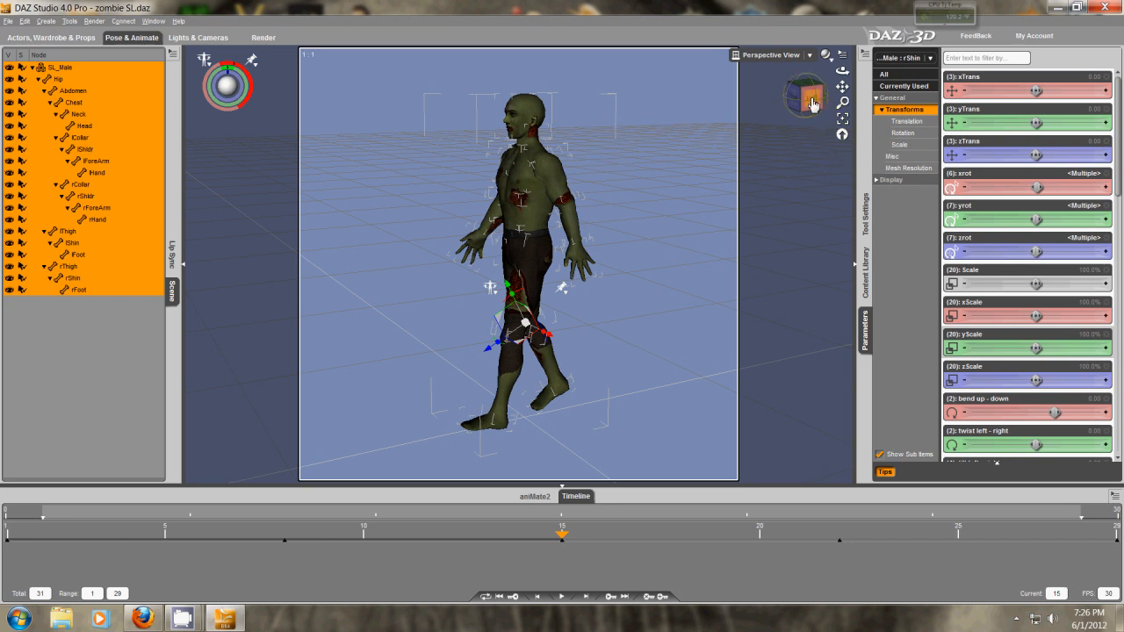
{"action": "scroll", "coordinate": [582, 244], "scroll_direction": "up", "scroll_amount": 3}
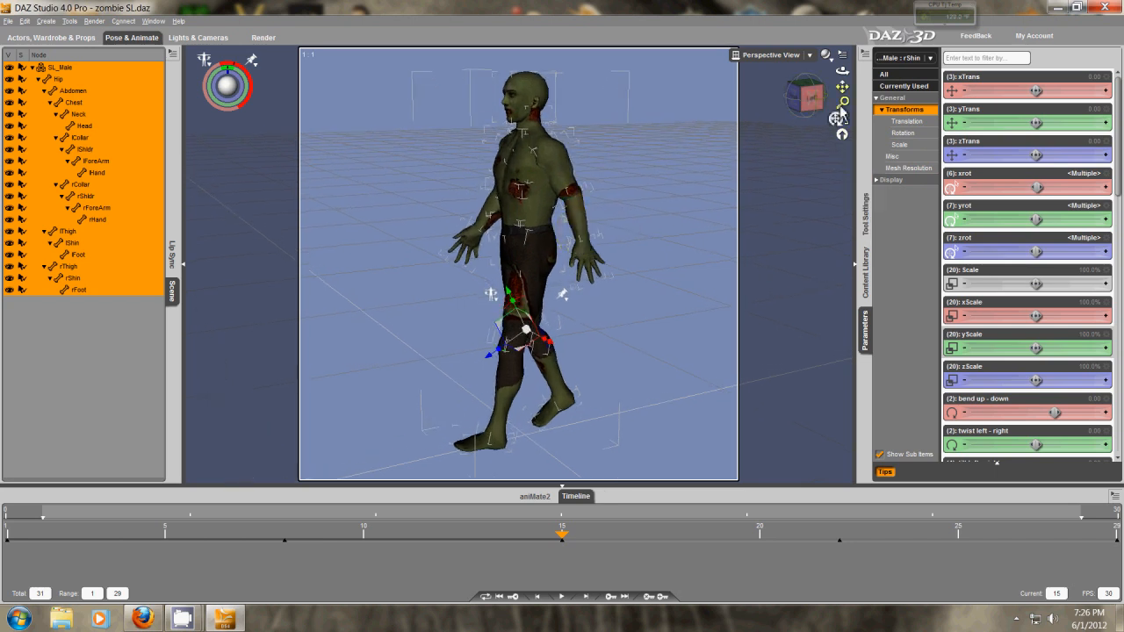
{"action": "left_click_drag", "start_coordinate": [843, 87], "coordinate": [843, 102]}
Select only the SL_Male root node and start saving it as a pose preset
{"action": "left_click", "coordinate": [7, 21]}
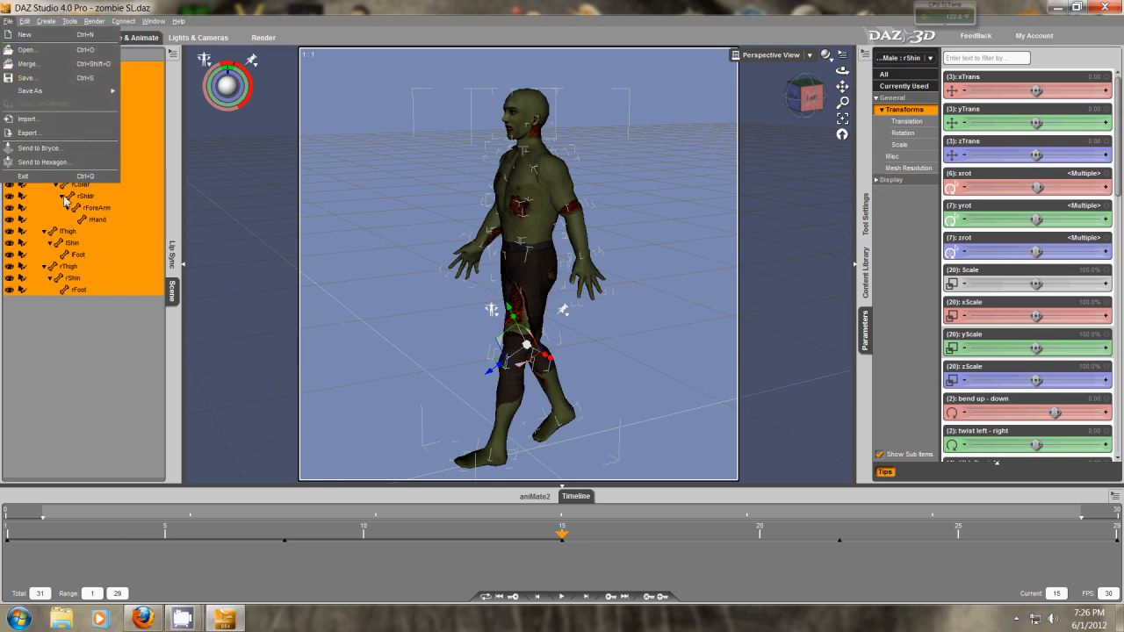
{"action": "left_click", "coordinate": [82, 268]}
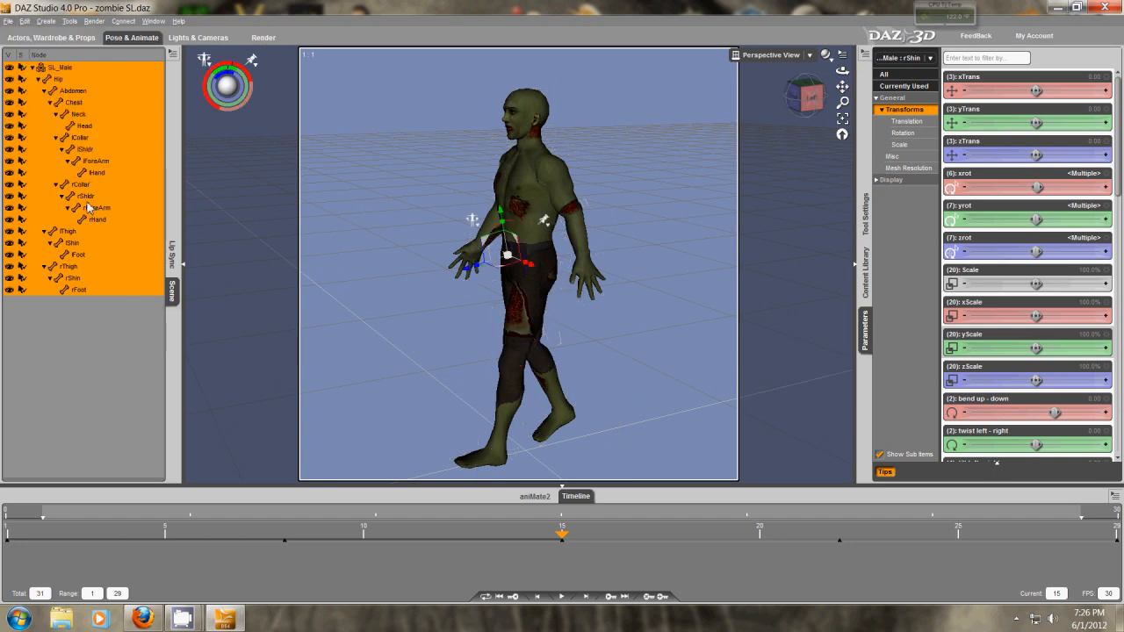
{"action": "left_click", "coordinate": [59, 69]}
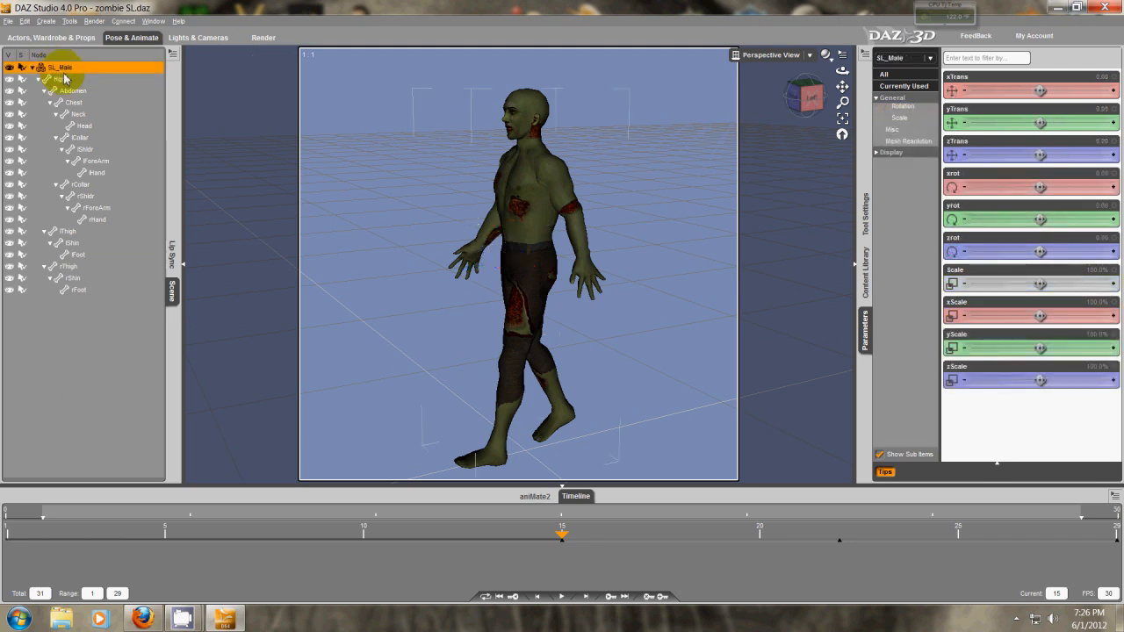
{"action": "left_click", "coordinate": [7, 21]}
{"action": "mouse_move", "coordinate": [53, 93]}
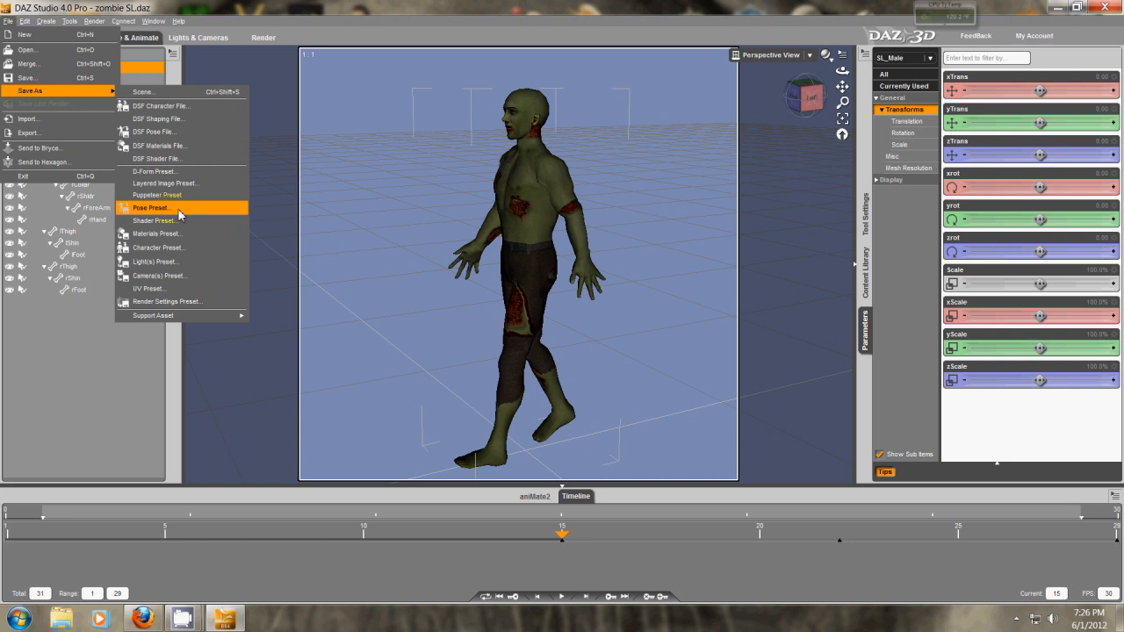
{"action": "left_click", "coordinate": [150, 208]}
{"action": "left_click", "coordinate": [522, 487]}
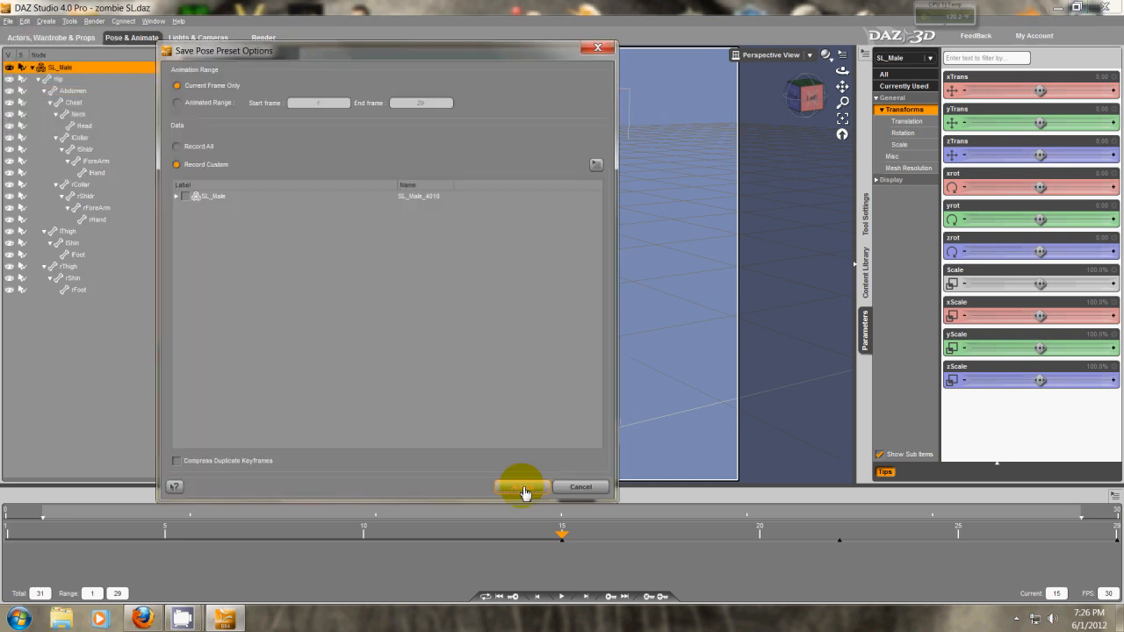
{"action": "left_click_drag", "start_coordinate": [341, 51], "coordinate": [265, 25]}
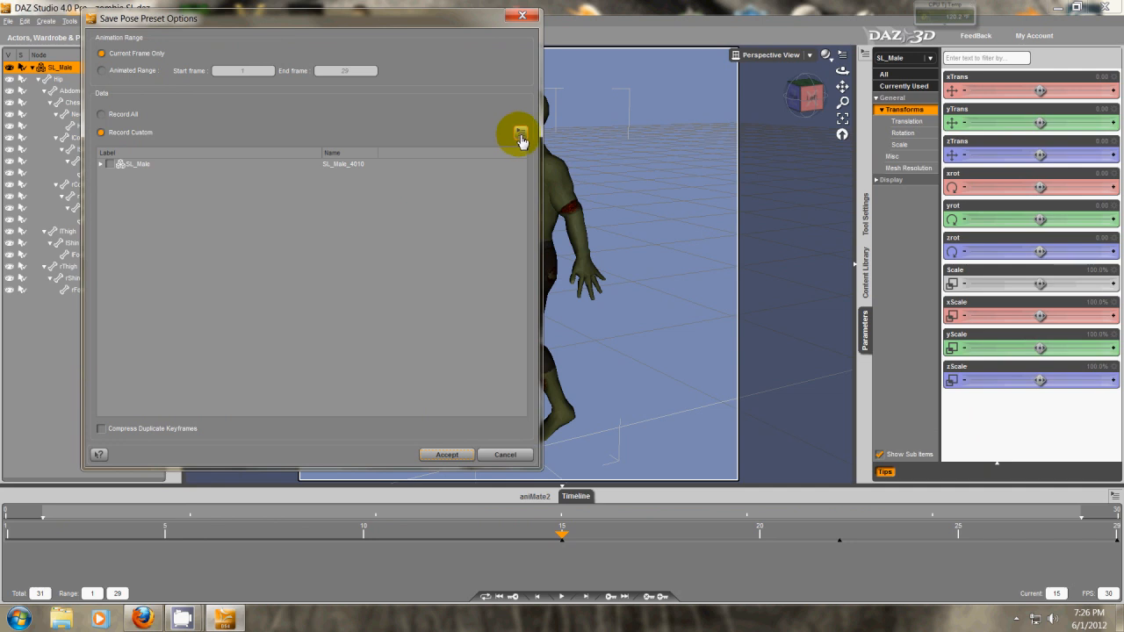
Limit the pose preset to the current frame only and include all transforms of SL_Male in the custom recording
{"action": "left_click", "coordinate": [102, 71]}
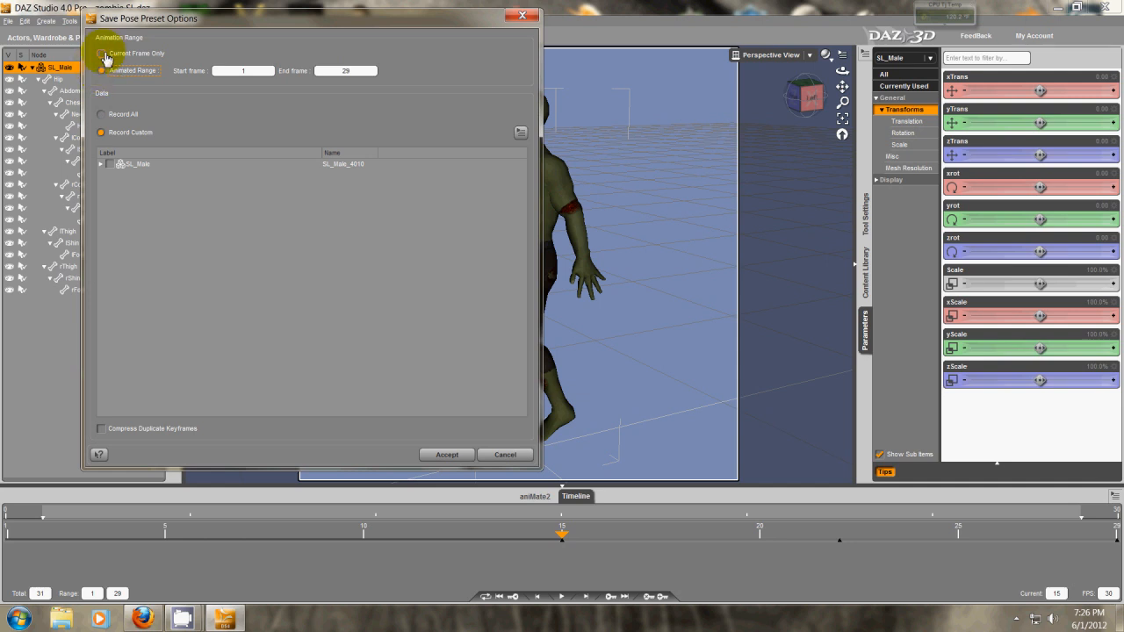
{"action": "left_click", "coordinate": [103, 55]}
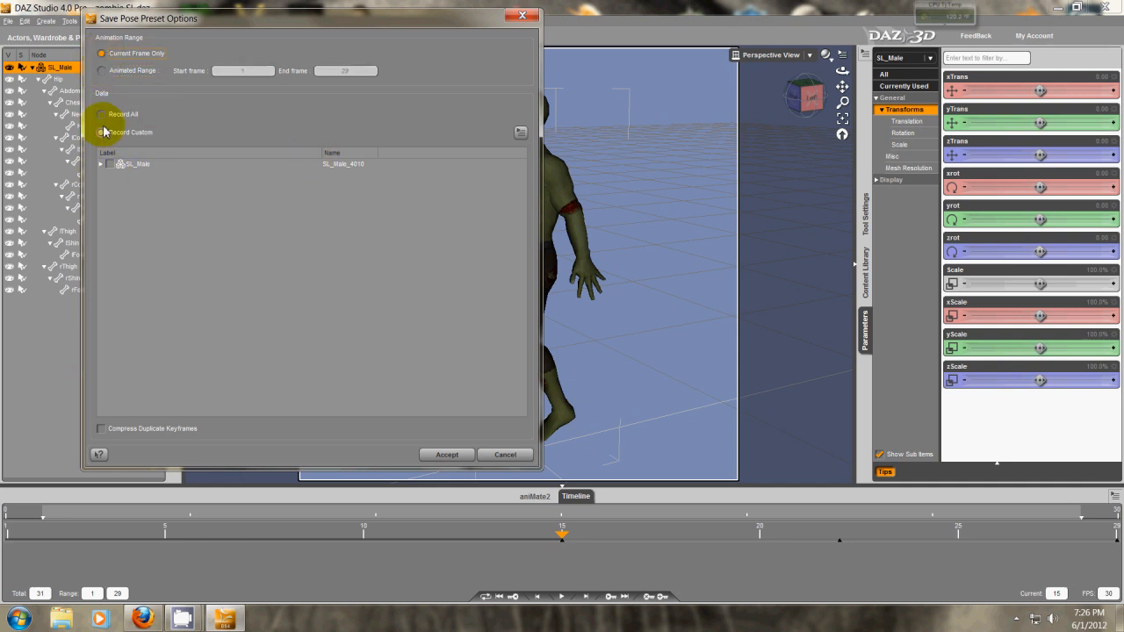
{"action": "left_click", "coordinate": [100, 164]}
{"action": "left_click", "coordinate": [106, 183]}
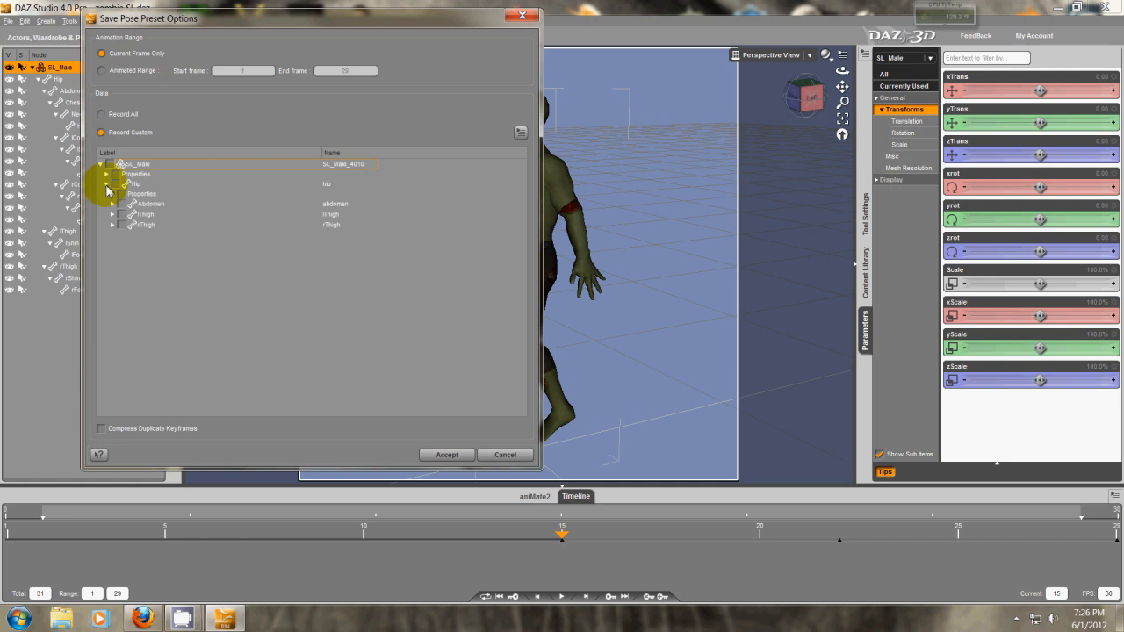
{"action": "left_click", "coordinate": [520, 133]}
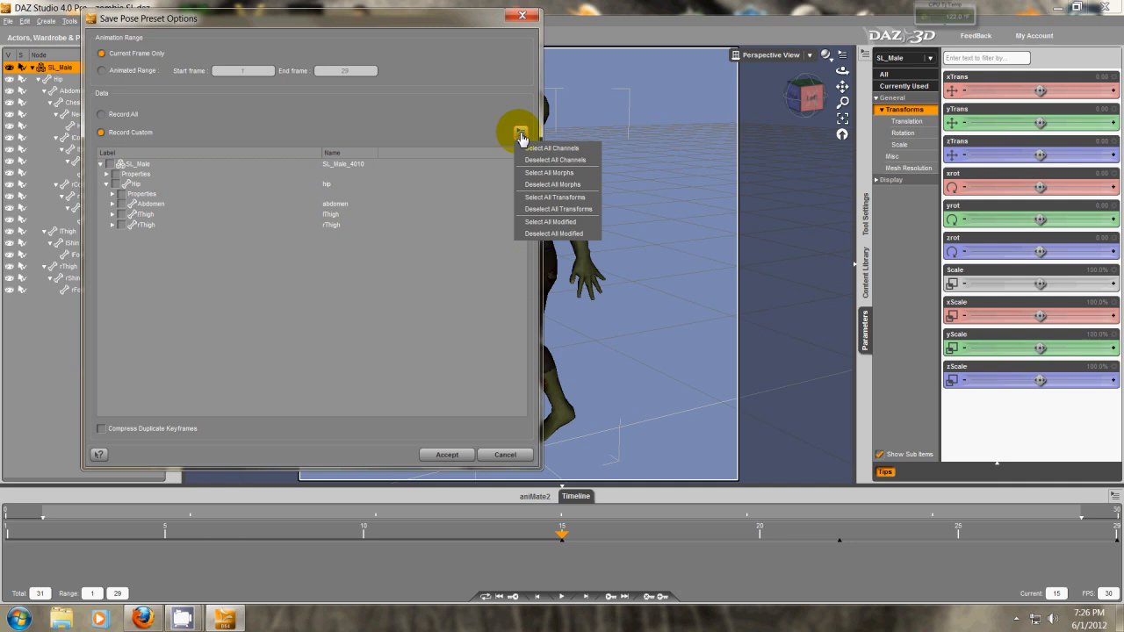
{"action": "left_click", "coordinate": [539, 202]}
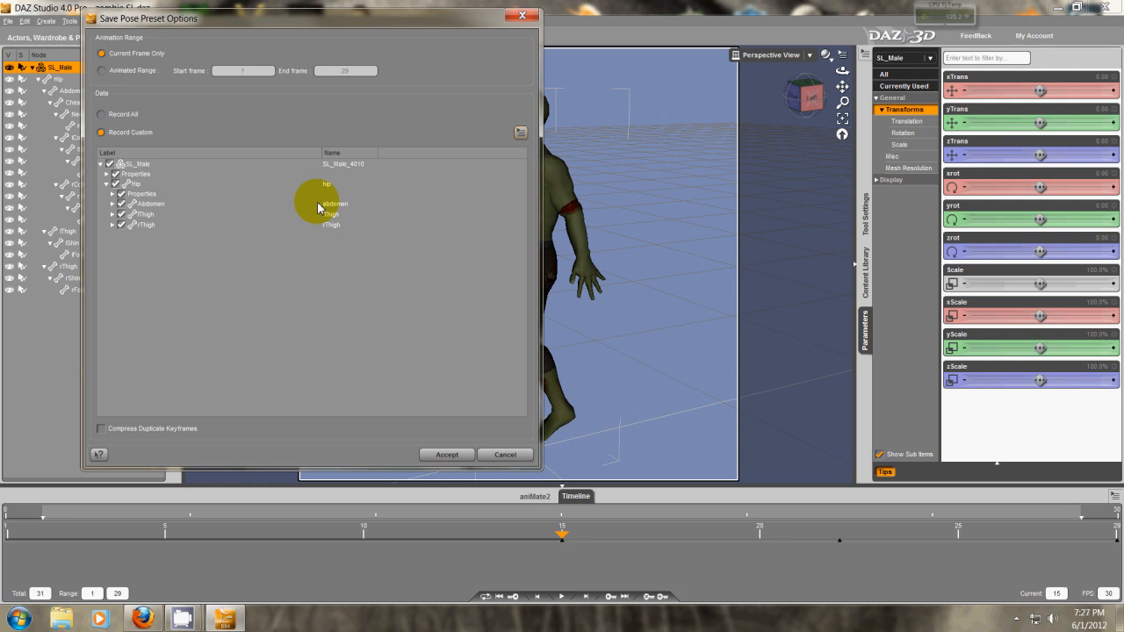
Exclude SL_Male's own General properties from the recording and save the preset as "walk pose1" in the SL poses folder
{"action": "left_click", "coordinate": [106, 174]}
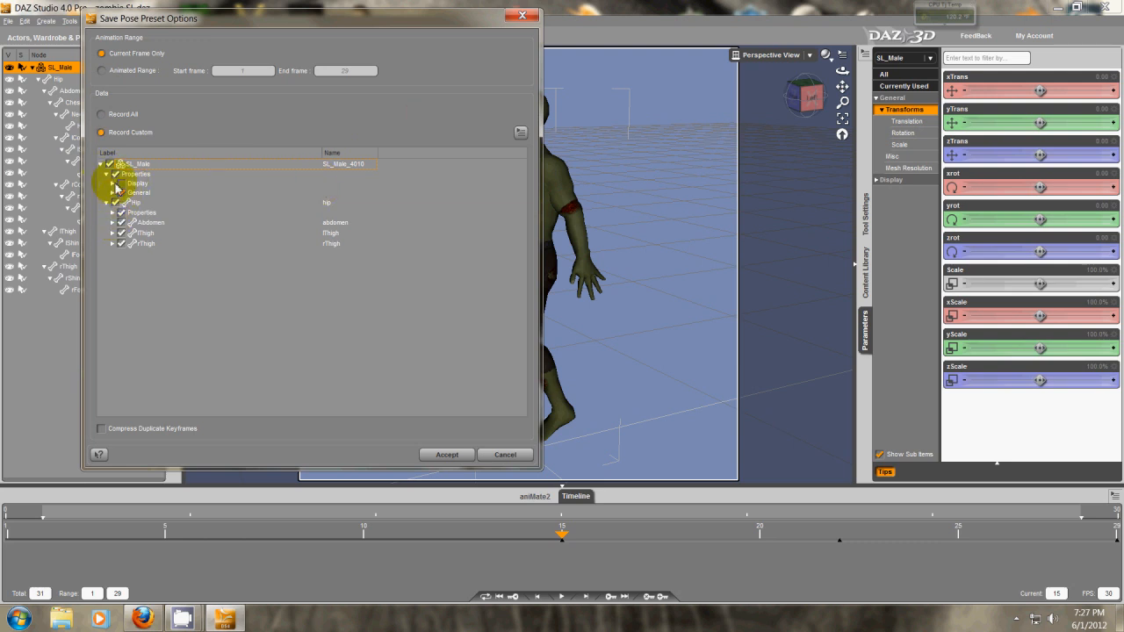
{"action": "left_click", "coordinate": [121, 192]}
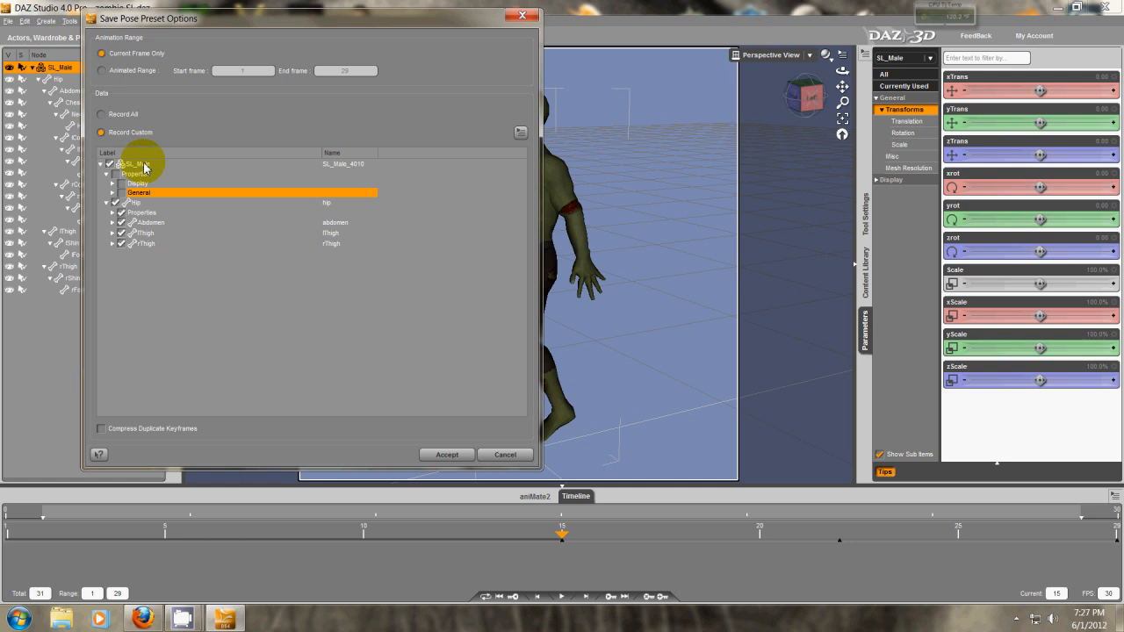
{"action": "left_click", "coordinate": [461, 451]}
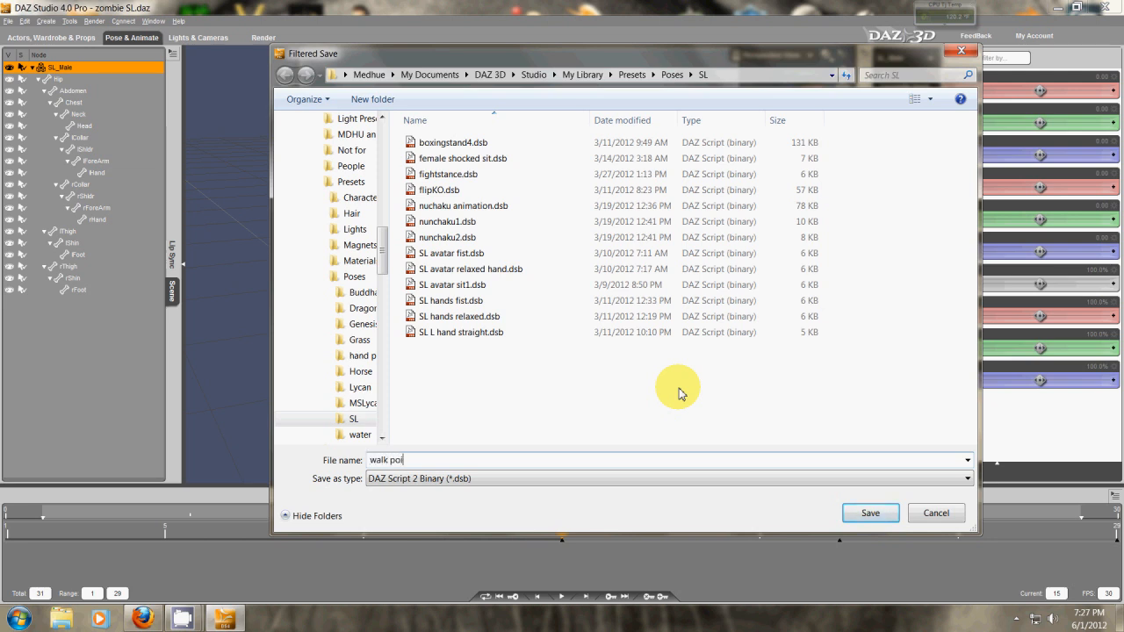
{"action": "key", "text": "Return"}
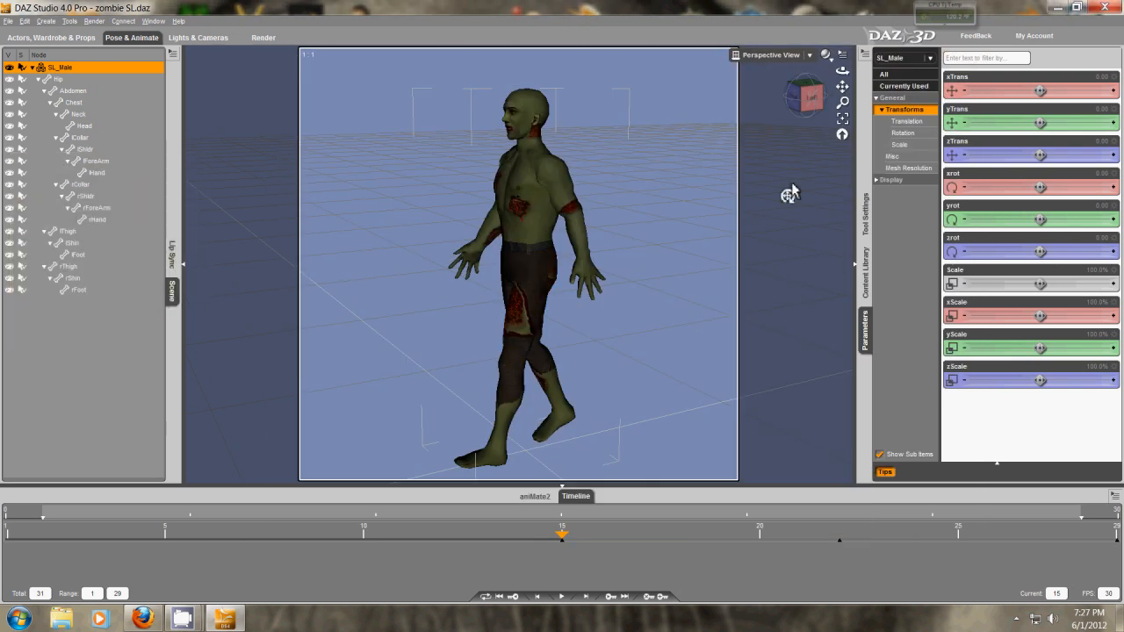
Find the walk pose1 preset in My Library under Presets, Poses, SL, and apply it to SL_Male at frame 5
{"action": "left_click", "coordinate": [865, 272]}
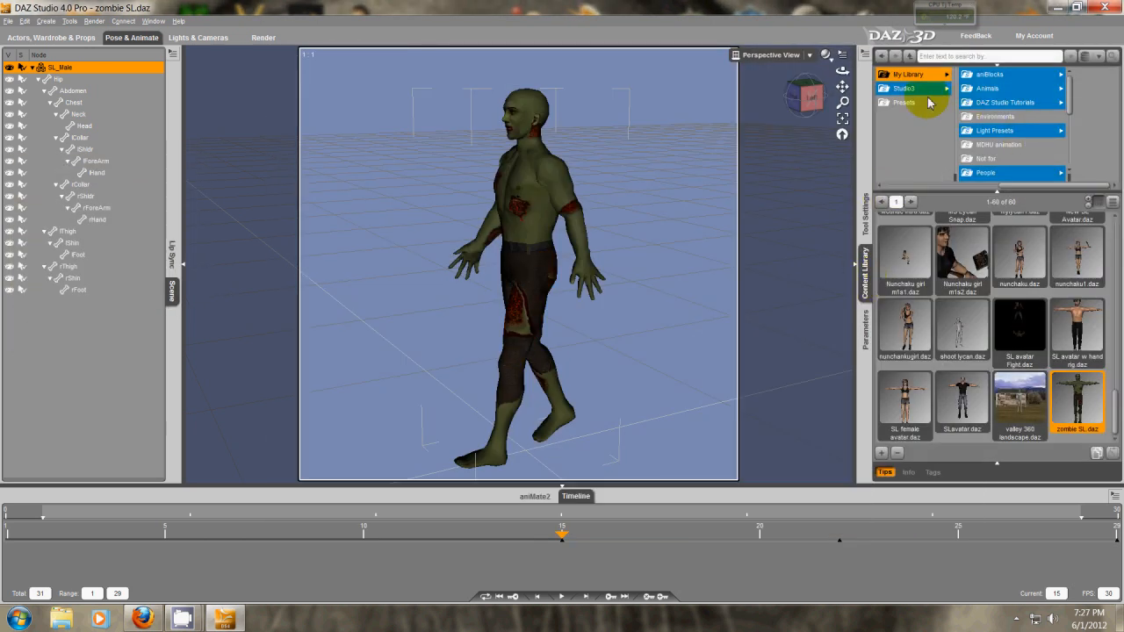
{"action": "left_click", "coordinate": [1008, 172]}
{"action": "left_click_drag", "start_coordinate": [1057, 102], "coordinate": [1058, 127]}
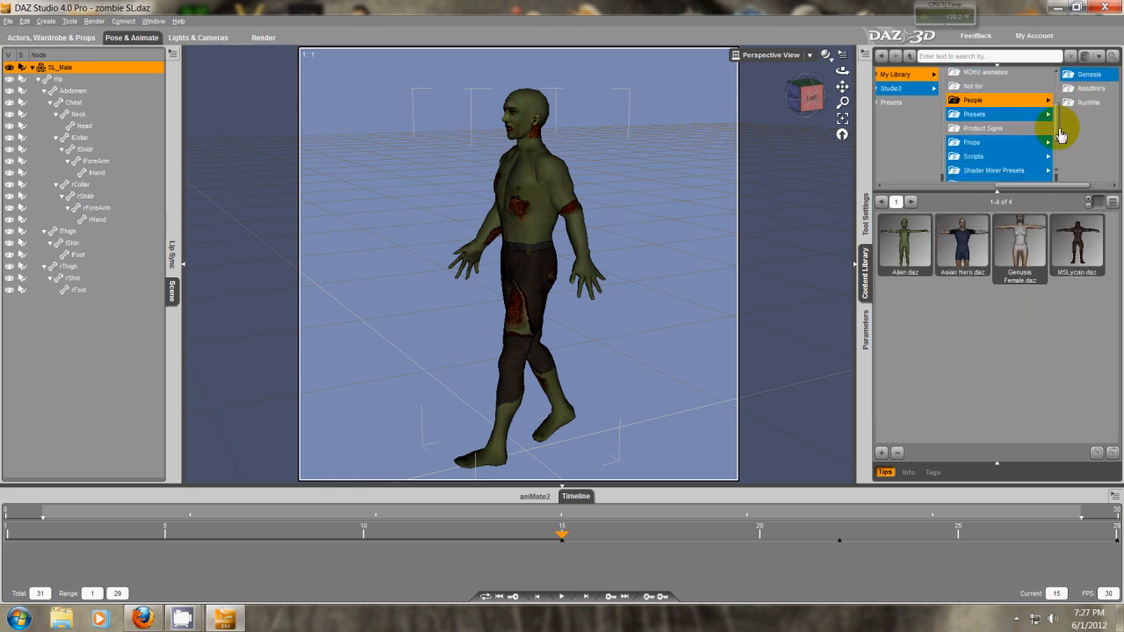
{"action": "left_click", "coordinate": [990, 116]}
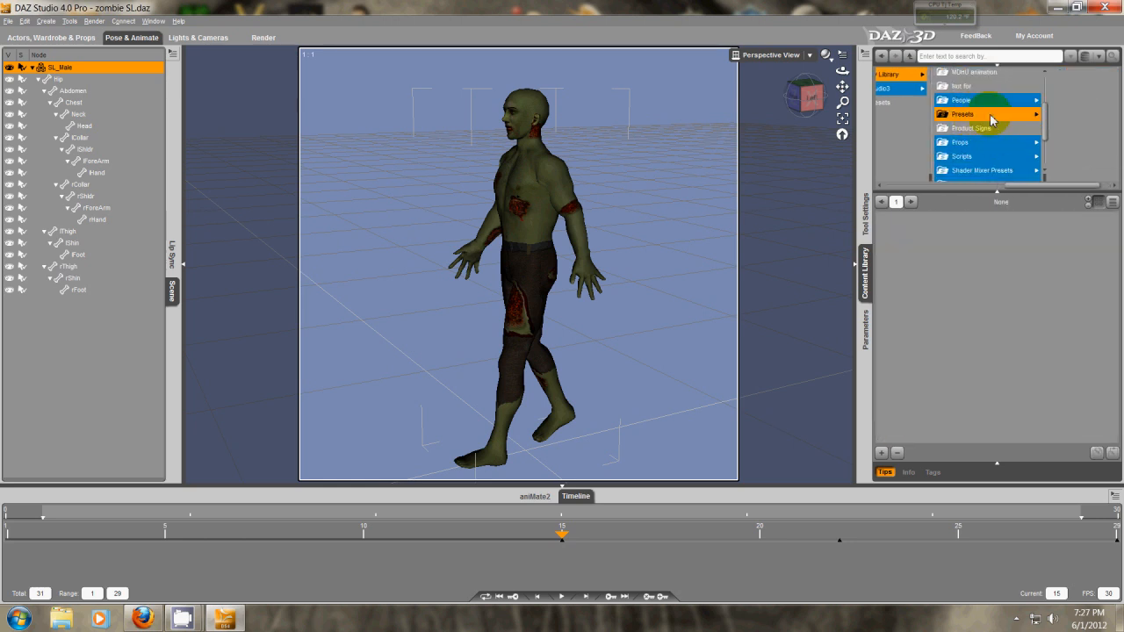
{"action": "left_click", "coordinate": [1081, 145]}
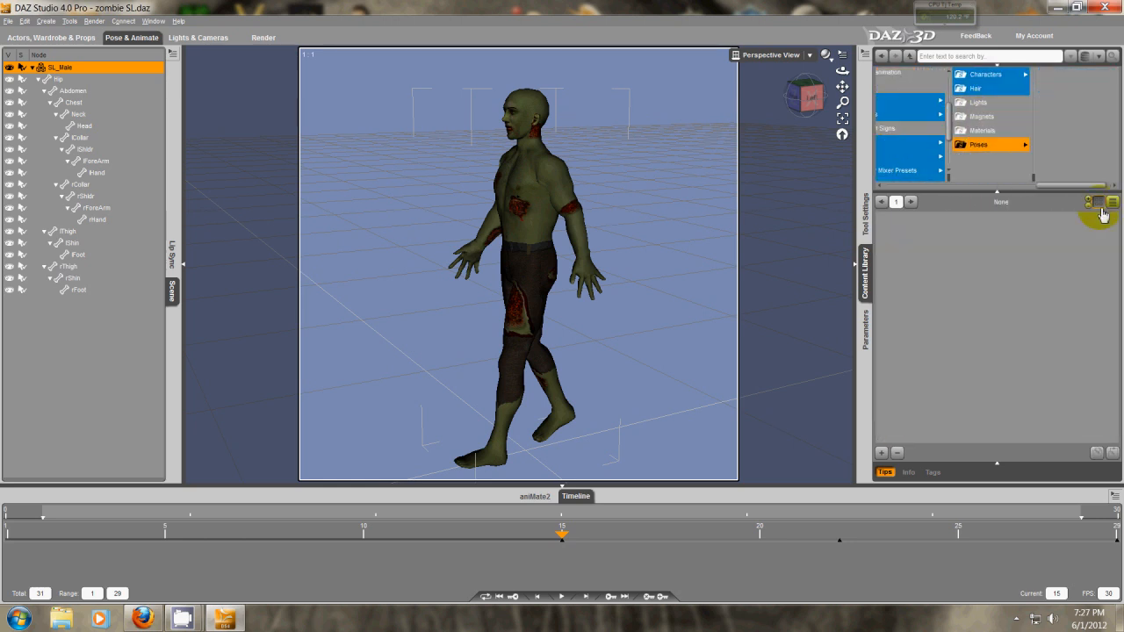
{"action": "scroll", "coordinate": [1089, 145], "scroll_direction": "down", "scroll_amount": 1}
{"action": "left_click", "coordinate": [1055, 160]}
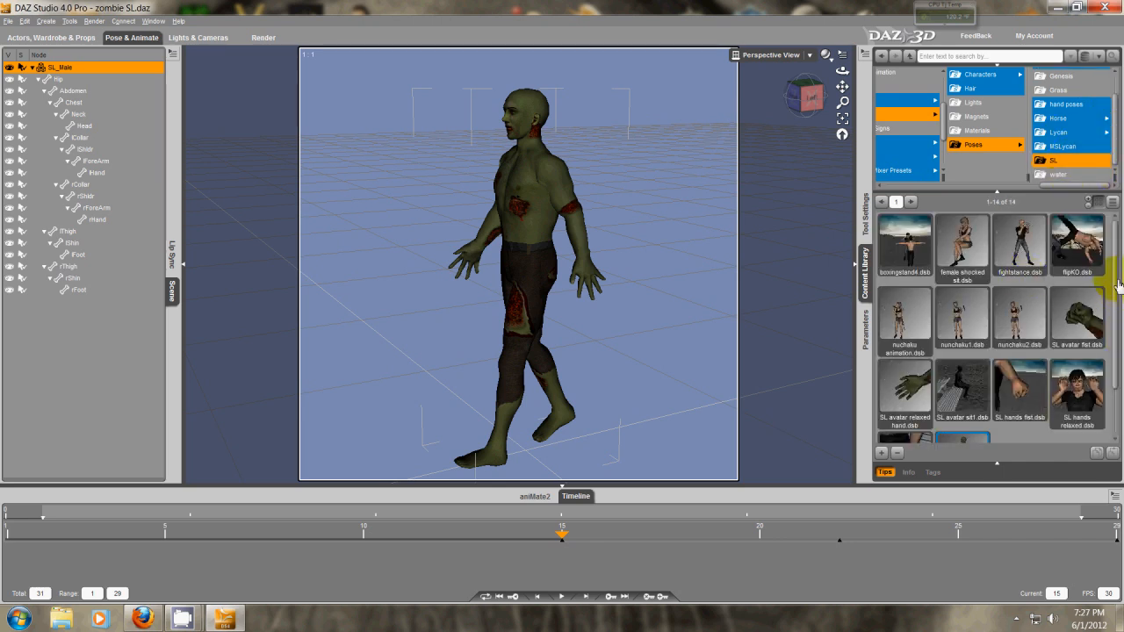
{"action": "scroll", "coordinate": [1098, 326], "scroll_direction": "down", "scroll_amount": 2}
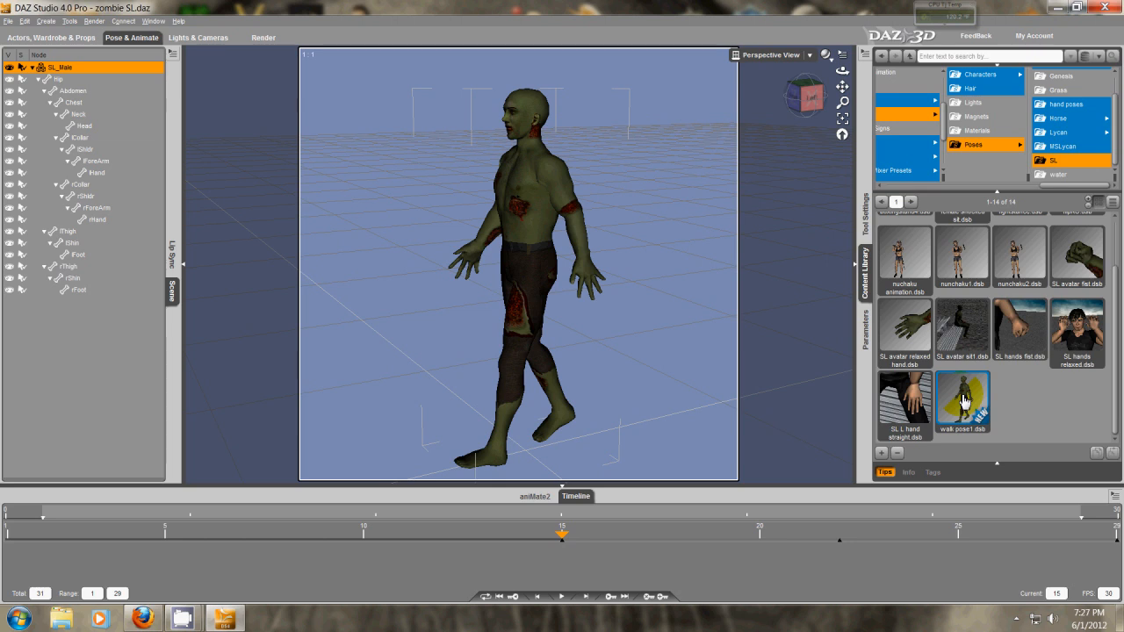
{"action": "left_click_drag", "start_coordinate": [560, 540], "coordinate": [164, 537]}
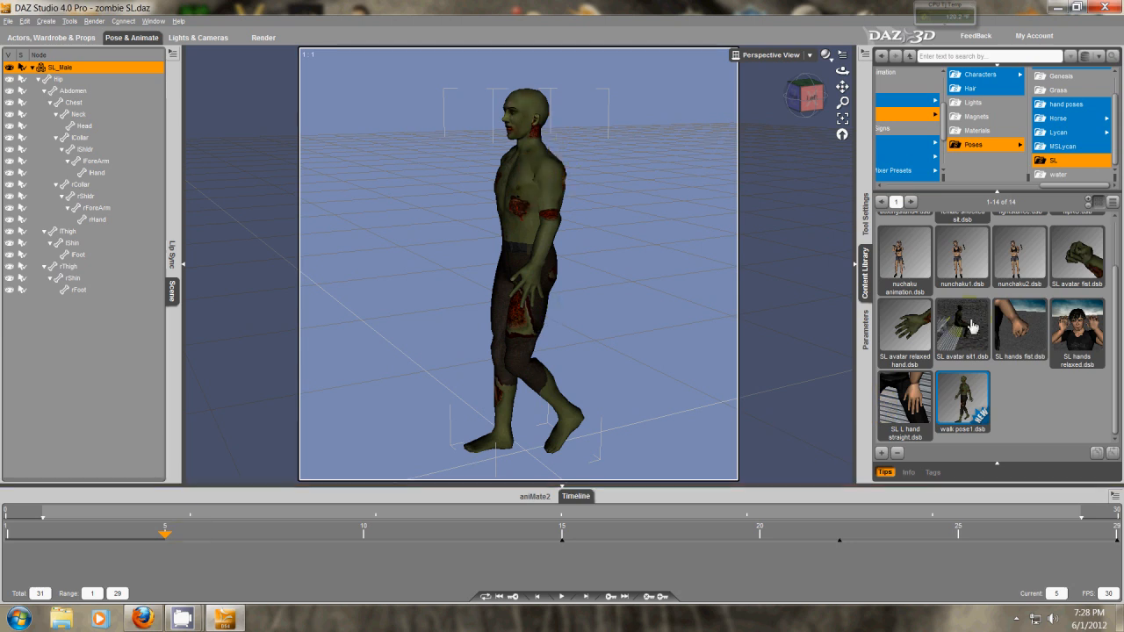
{"action": "double_click", "coordinate": [963, 397]}
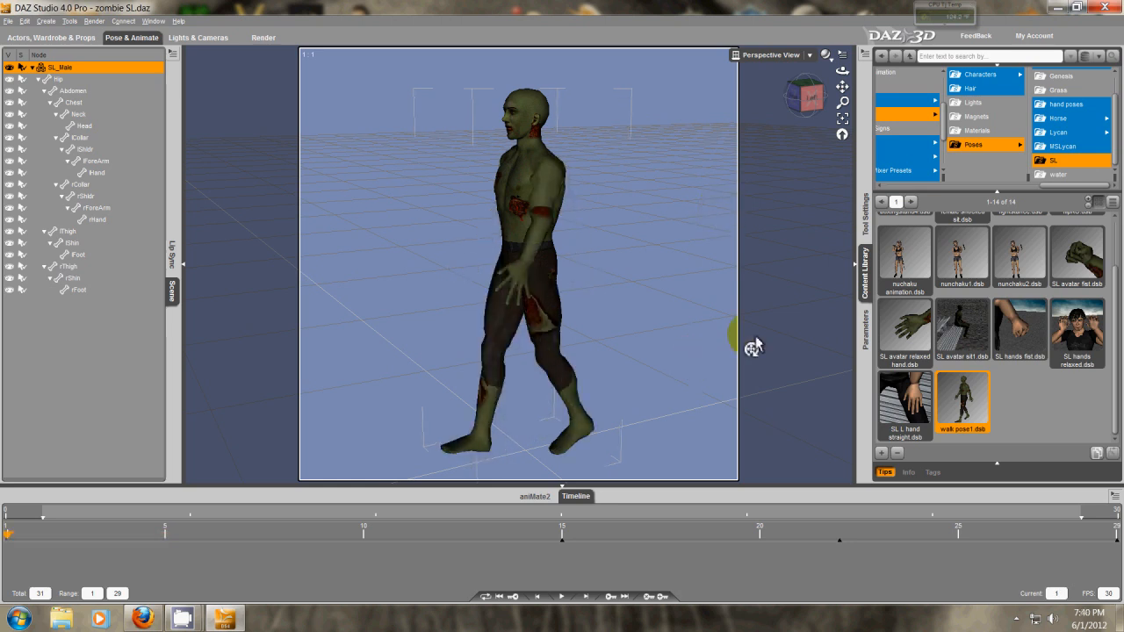
Hide the aspect frame in the viewport and orbit slightly to a more frontal left-side view of the zombie
{"action": "left_click", "coordinate": [842, 57]}
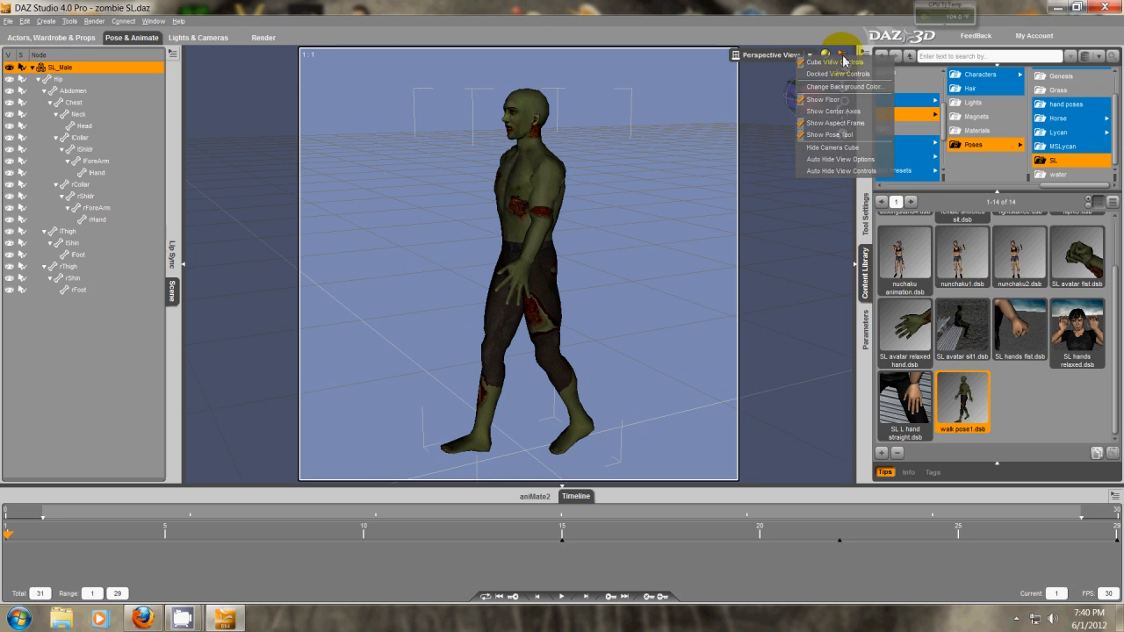
{"action": "left_click", "coordinate": [834, 123]}
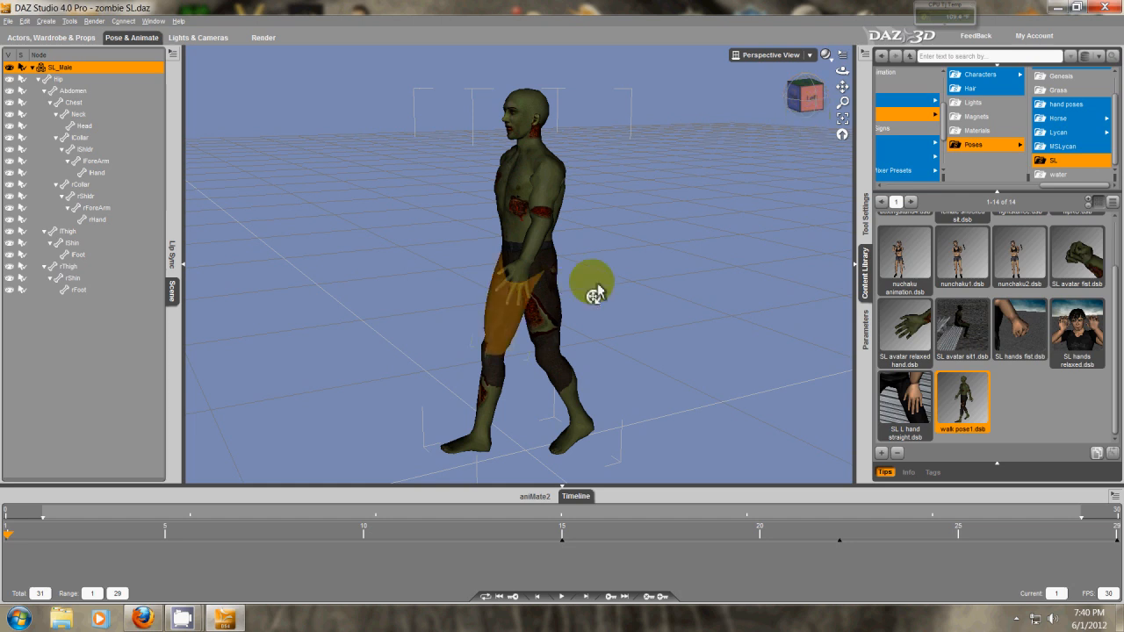
{"action": "left_click_drag", "start_coordinate": [795, 101], "coordinate": [569, 294]}
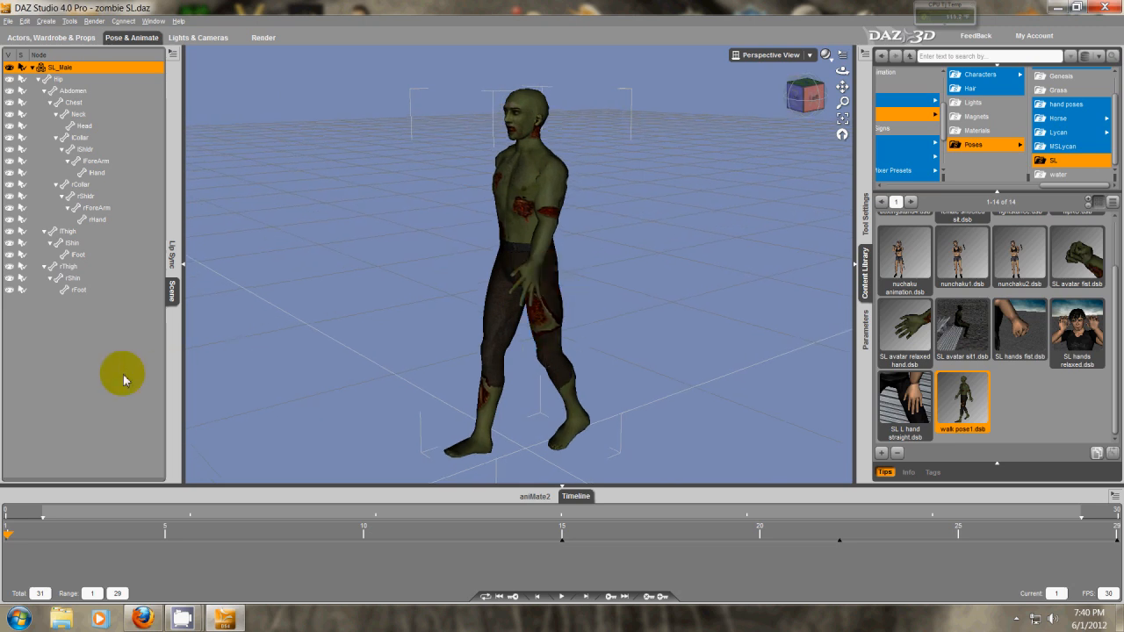
Play and stop the walking animation, and scrub through the timeline from frame 1 to frame 26 to check the stride
{"action": "left_click", "coordinate": [562, 598]}
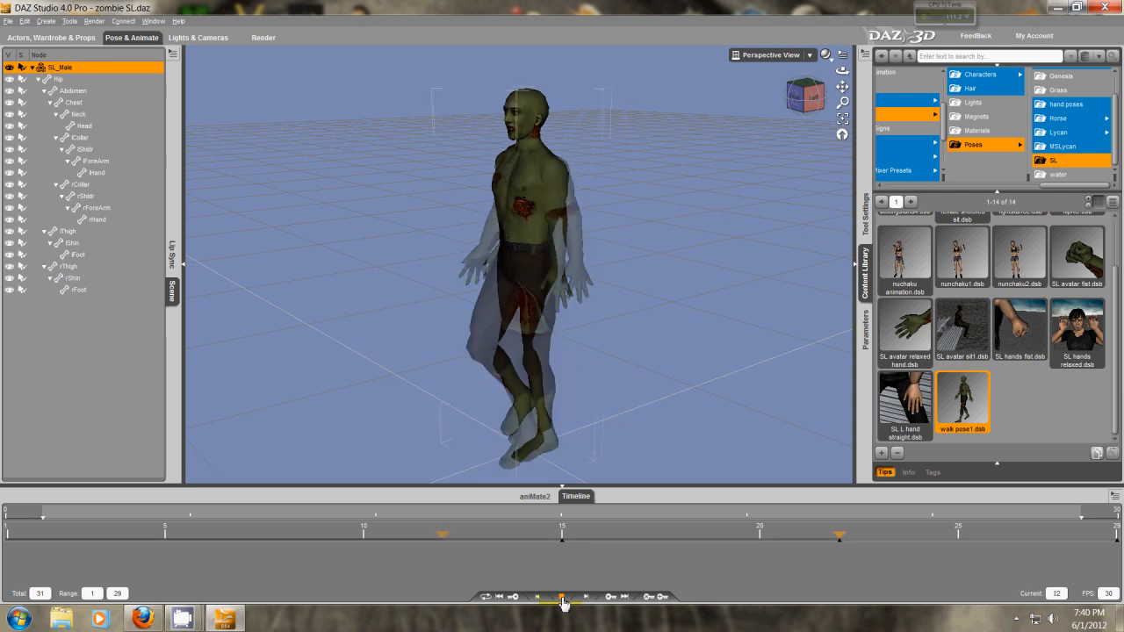
{"action": "left_click", "coordinate": [563, 600]}
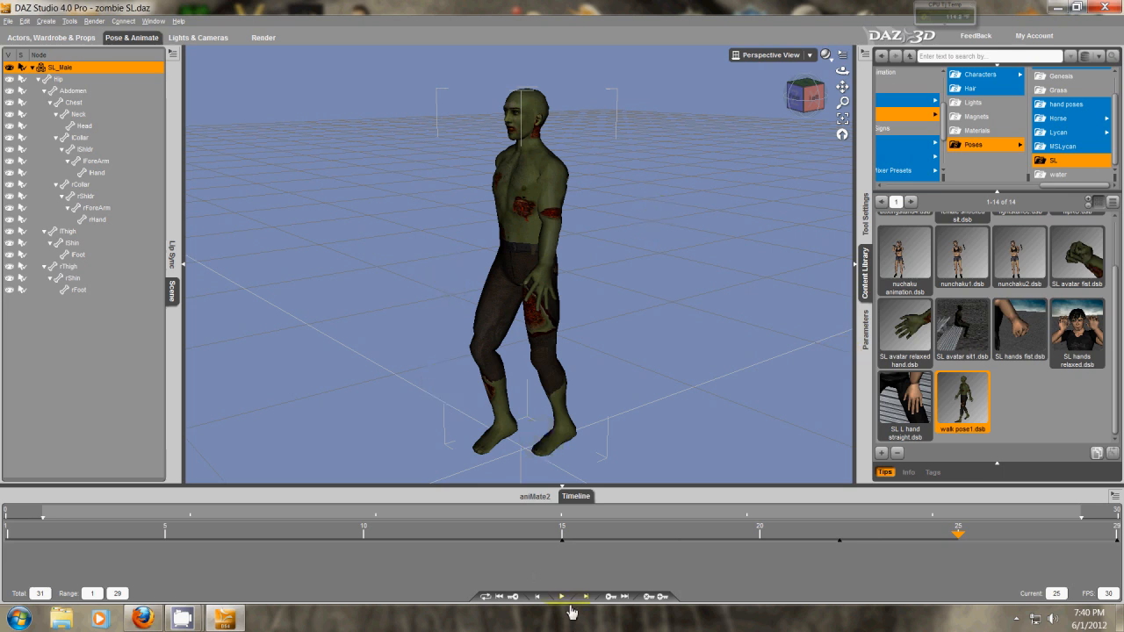
{"action": "left_click_drag", "start_coordinate": [958, 538], "coordinate": [14, 551]}
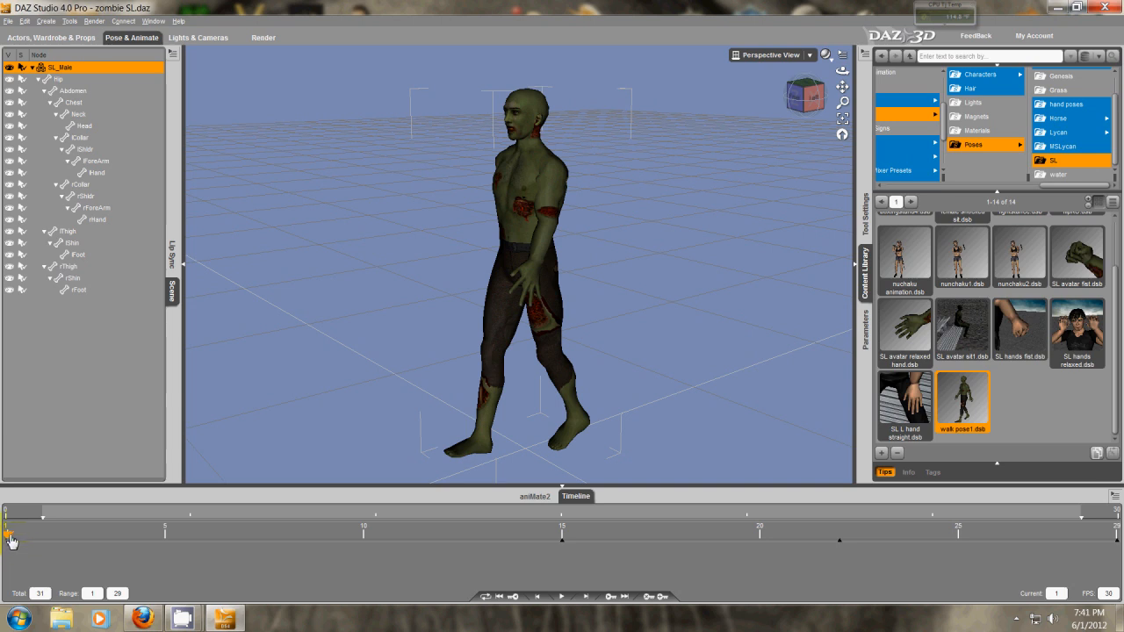
{"action": "mouse_move", "coordinate": [7, 541]}
{"action": "left_mouse_down"}
{"action": "mouse_move", "coordinate": [532, 544]}
{"action": "mouse_move", "coordinate": [8, 532]}
{"action": "mouse_move", "coordinate": [224, 551]}
{"action": "left_mouse_up"}
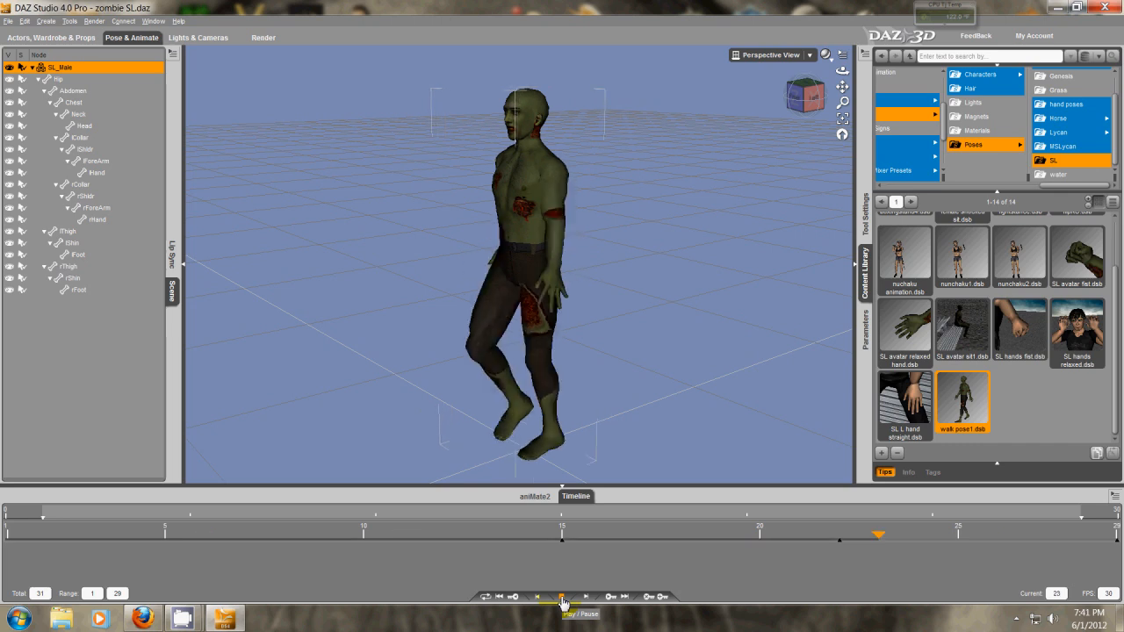
{"action": "left_click", "coordinate": [562, 603]}
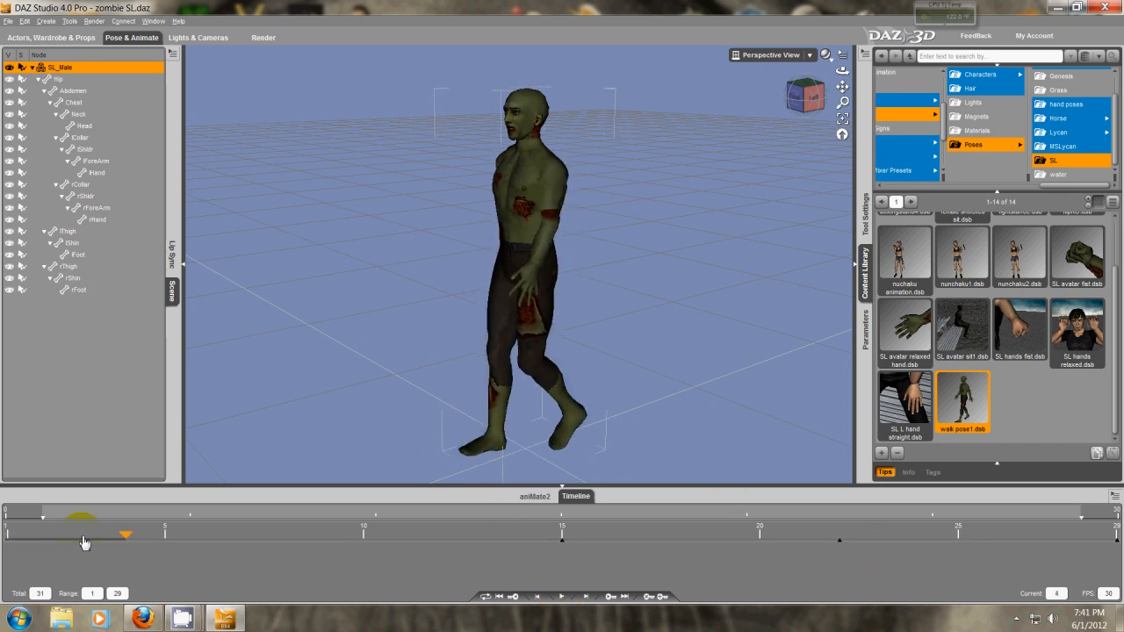
{"action": "left_click_drag", "start_coordinate": [126, 541], "coordinate": [987, 560]}
Set the render output to Movie for frames 1 to 29, leave the file name empty, and return to posing and animating
{"action": "left_click", "coordinate": [264, 38]}
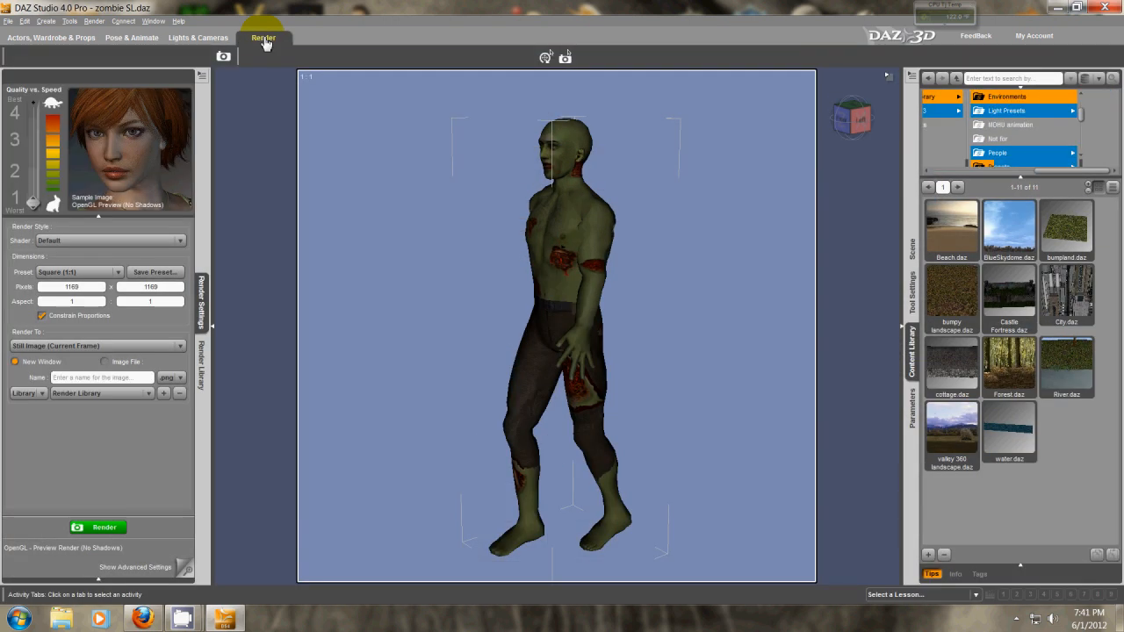
{"action": "left_click", "coordinate": [105, 346]}
{"action": "left_click", "coordinate": [109, 369]}
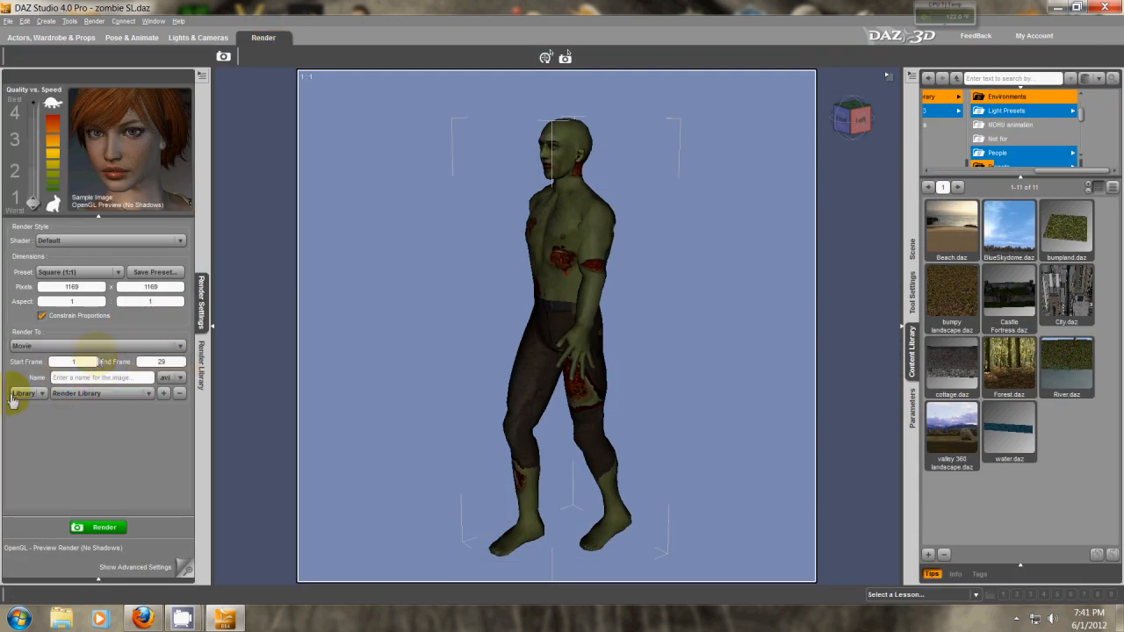
{"action": "left_click", "coordinate": [92, 378]}
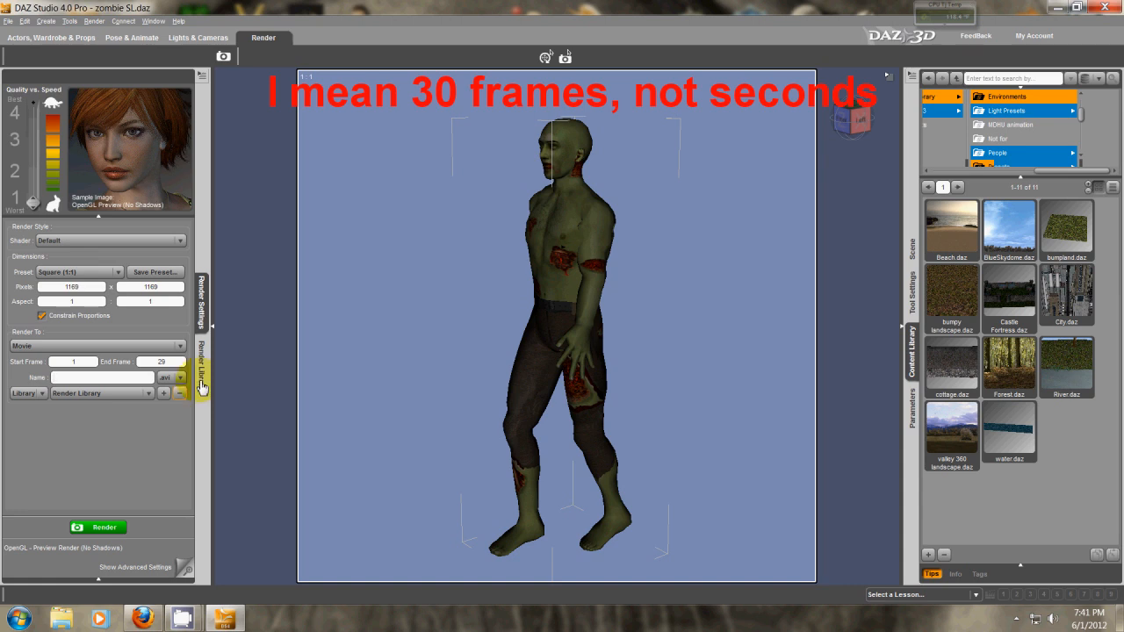
{"action": "left_click", "coordinate": [141, 37]}
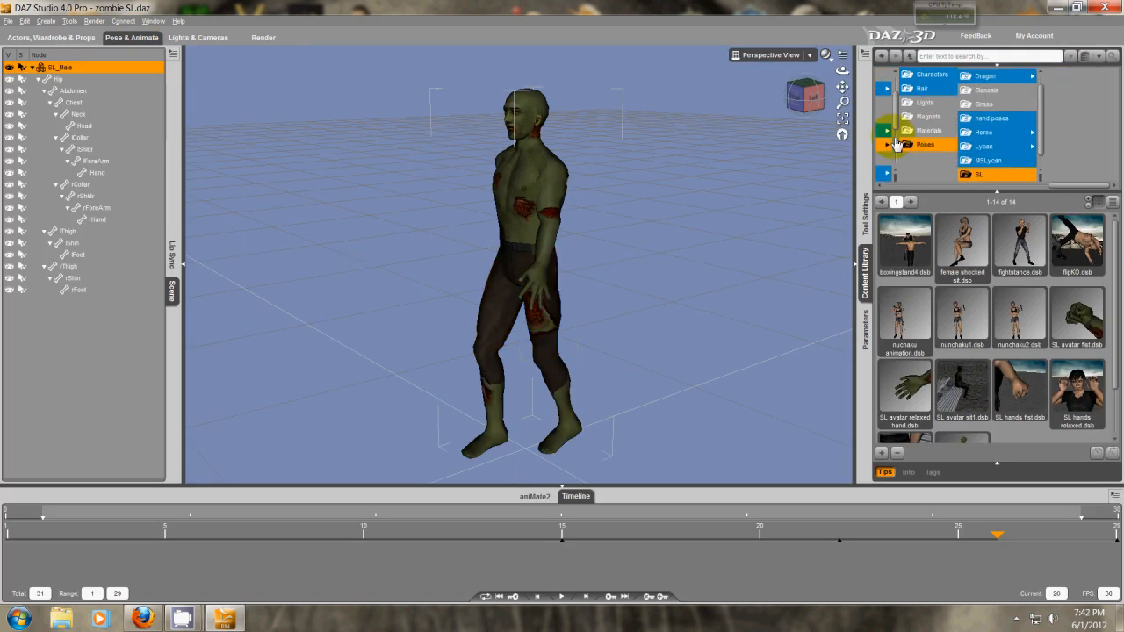
At frame 1, select SL_Male with all its bones and memorize the pose of the selected items
{"action": "left_click_drag", "start_coordinate": [796, 101], "coordinate": [582, 263]}
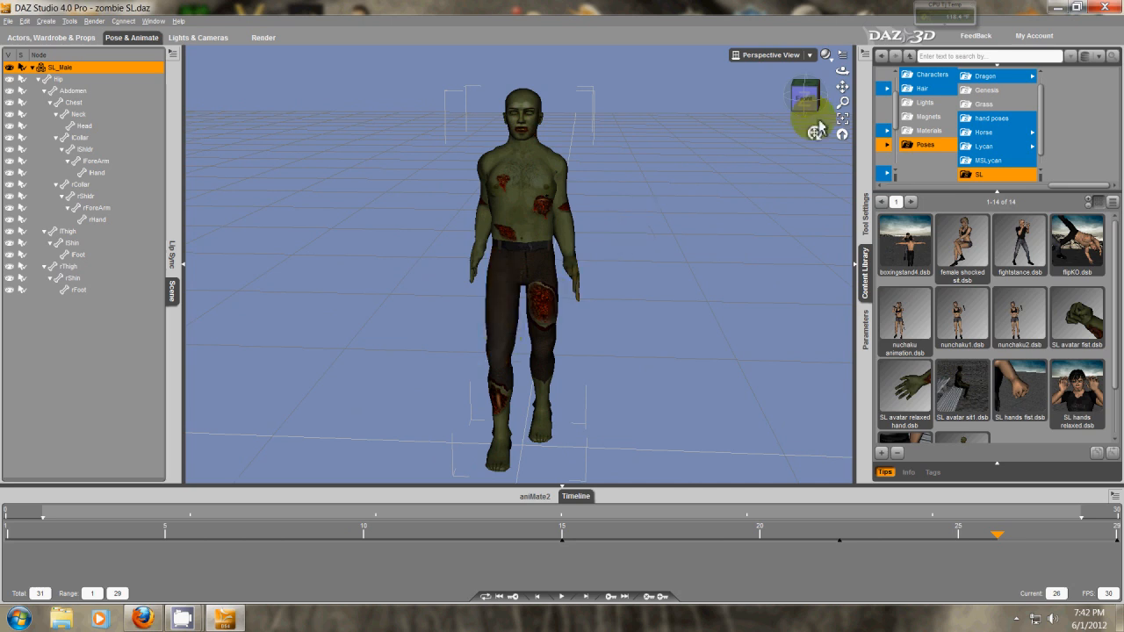
{"action": "left_click_drag", "start_coordinate": [804, 98], "coordinate": [561, 294]}
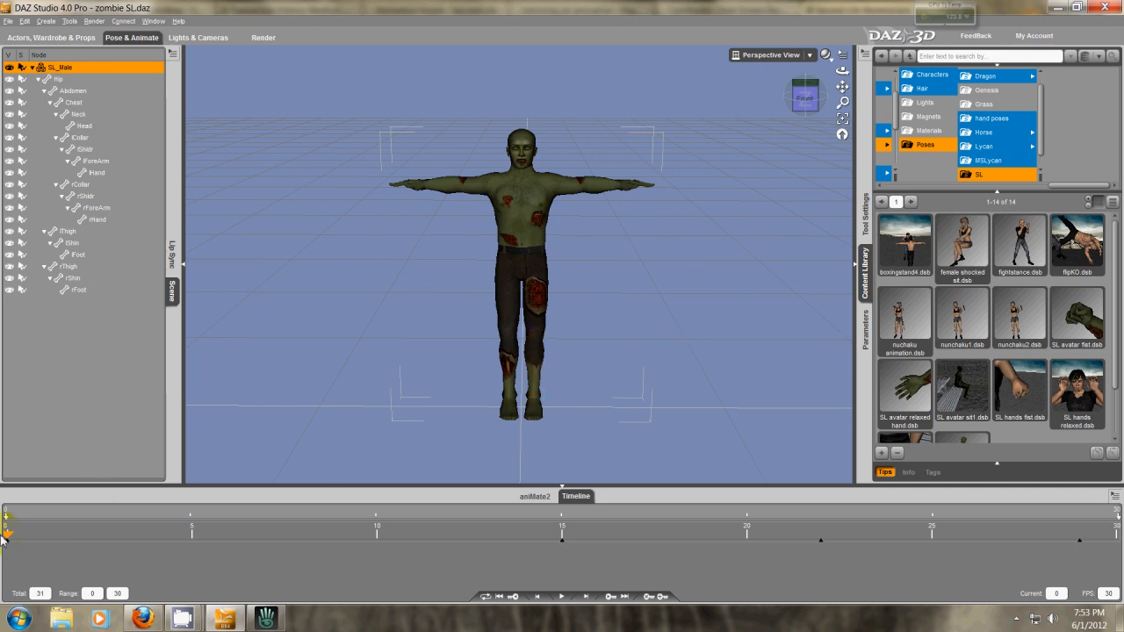
{"action": "mouse_move", "coordinate": [8, 539]}
{"action": "left_mouse_down"}
{"action": "mouse_move", "coordinate": [76, 537]}
{"action": "mouse_move", "coordinate": [7, 550]}
{"action": "left_mouse_up"}
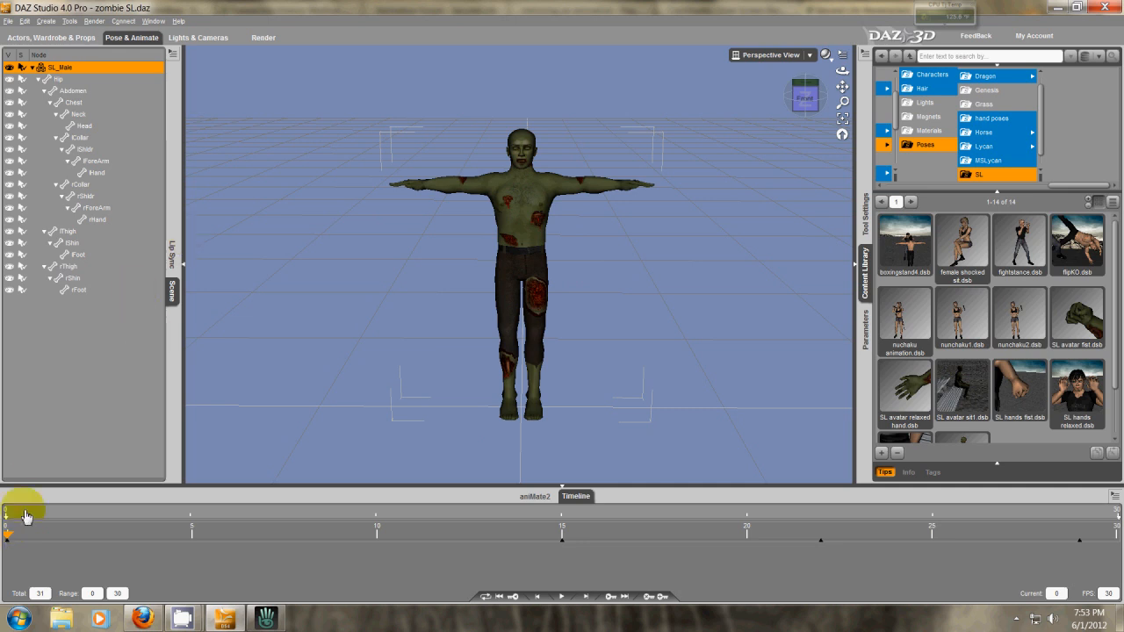
{"action": "left_click", "coordinate": [25, 533]}
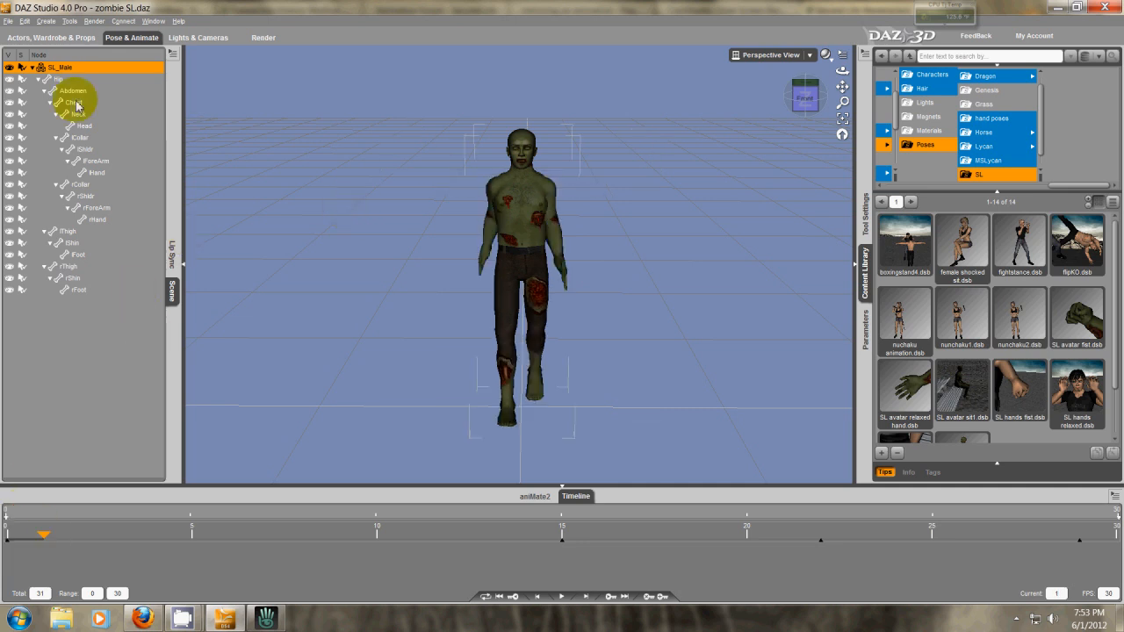
{"action": "left_click", "coordinate": [79, 291], "text": "shift"}
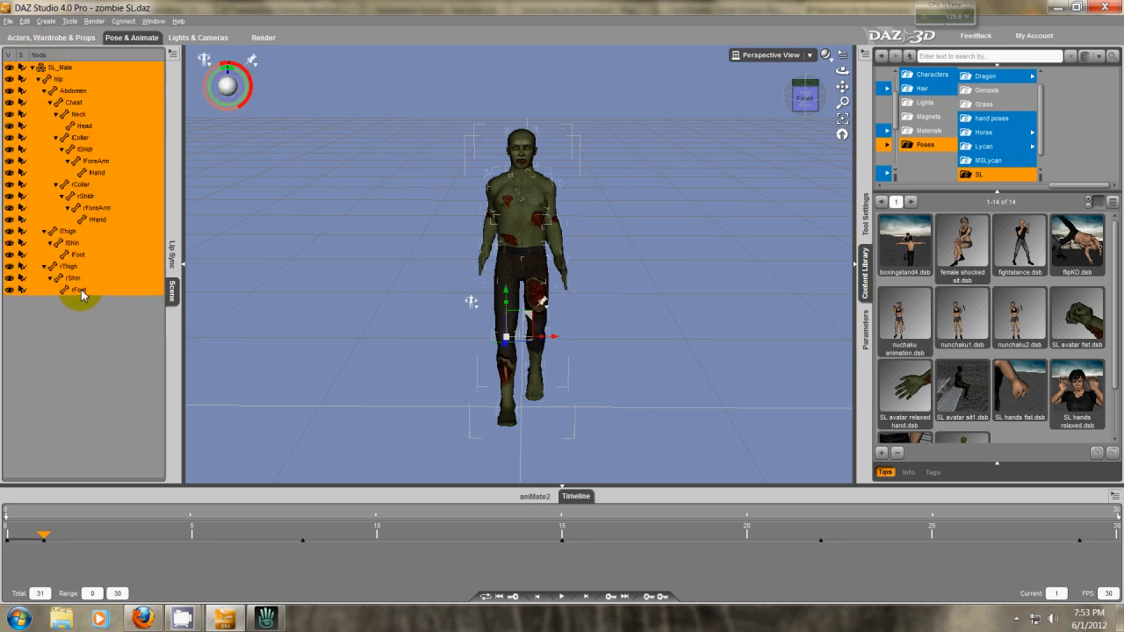
{"action": "left_click", "coordinate": [26, 21]}
{"action": "mouse_move", "coordinate": [68, 118]}
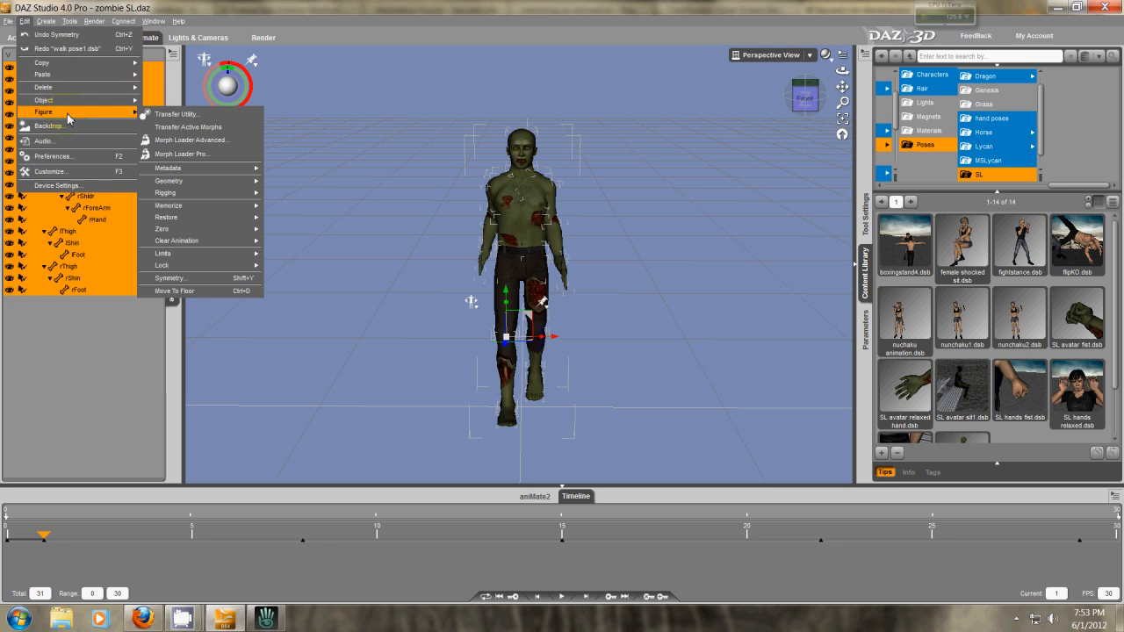
{"action": "mouse_move", "coordinate": [204, 224]}
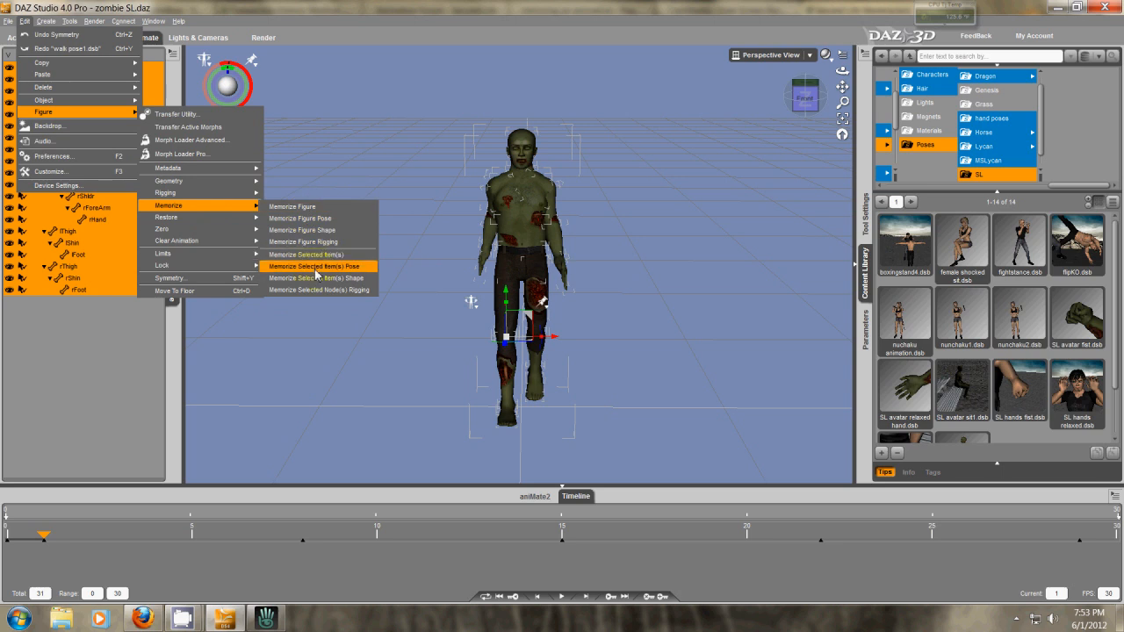
{"action": "left_click", "coordinate": [314, 266]}
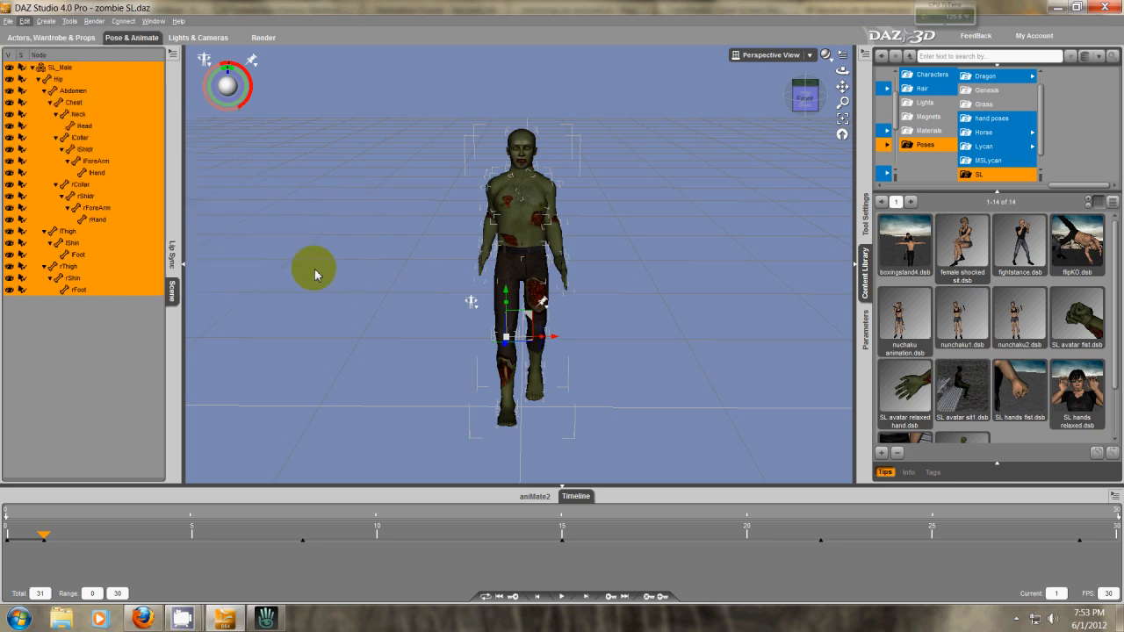
Delete the keyframe at frame 1 and restore the memorized pose on the selected items at frame 0
{"action": "left_click", "coordinate": [647, 599]}
{"action": "left_click_drag", "start_coordinate": [37, 542], "coordinate": [7, 537]}
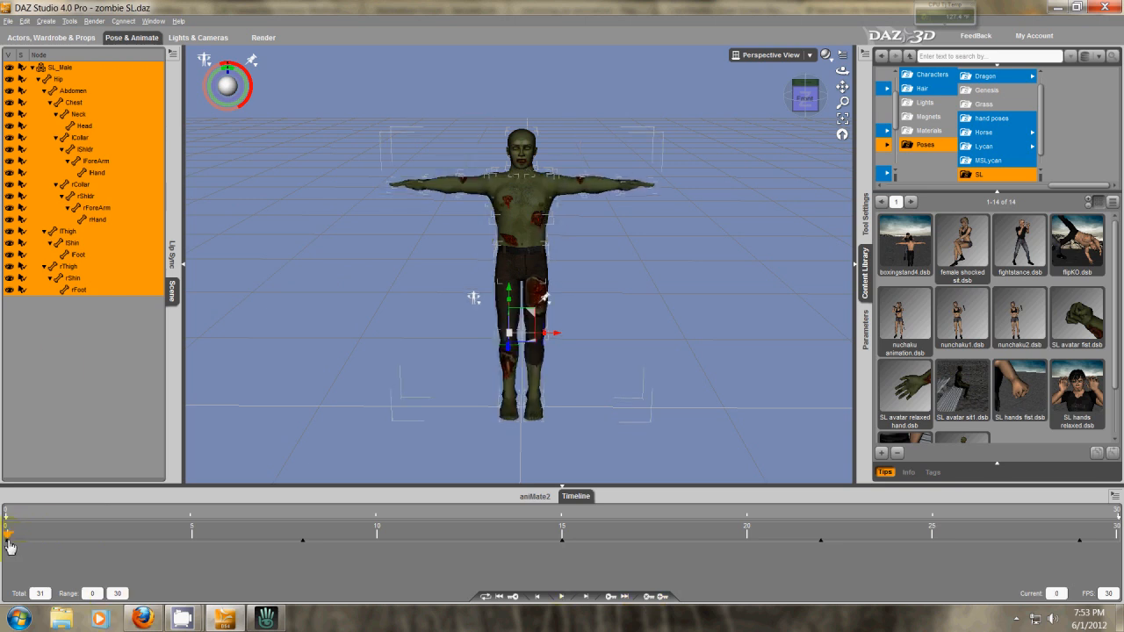
{"action": "left_click", "coordinate": [25, 20]}
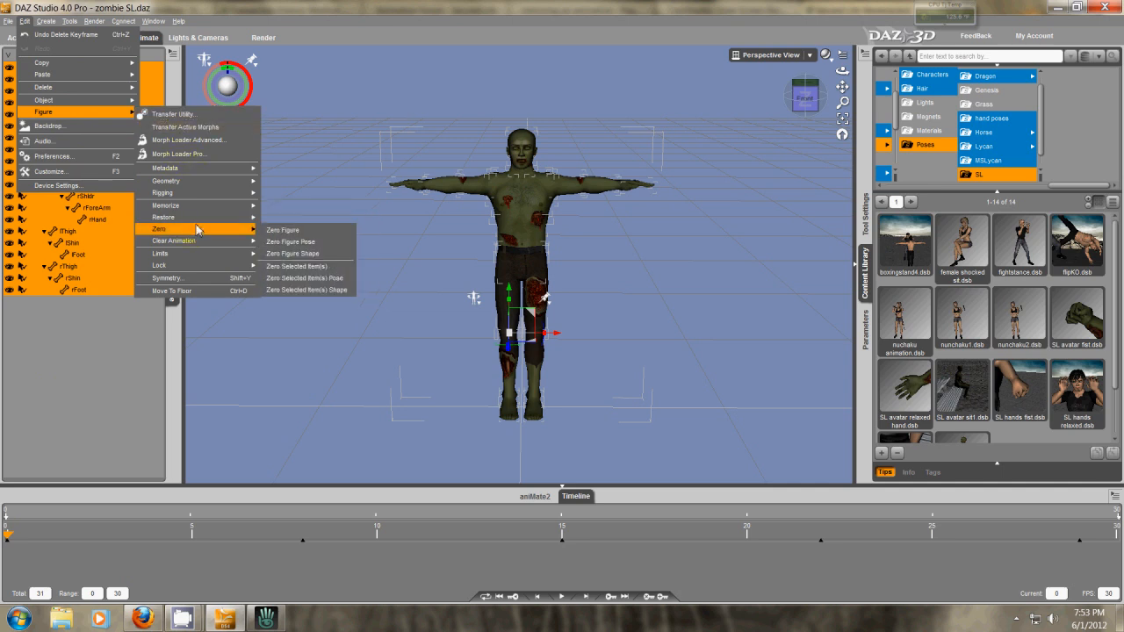
{"action": "mouse_move", "coordinate": [197, 217]}
{"action": "left_click", "coordinate": [309, 283]}
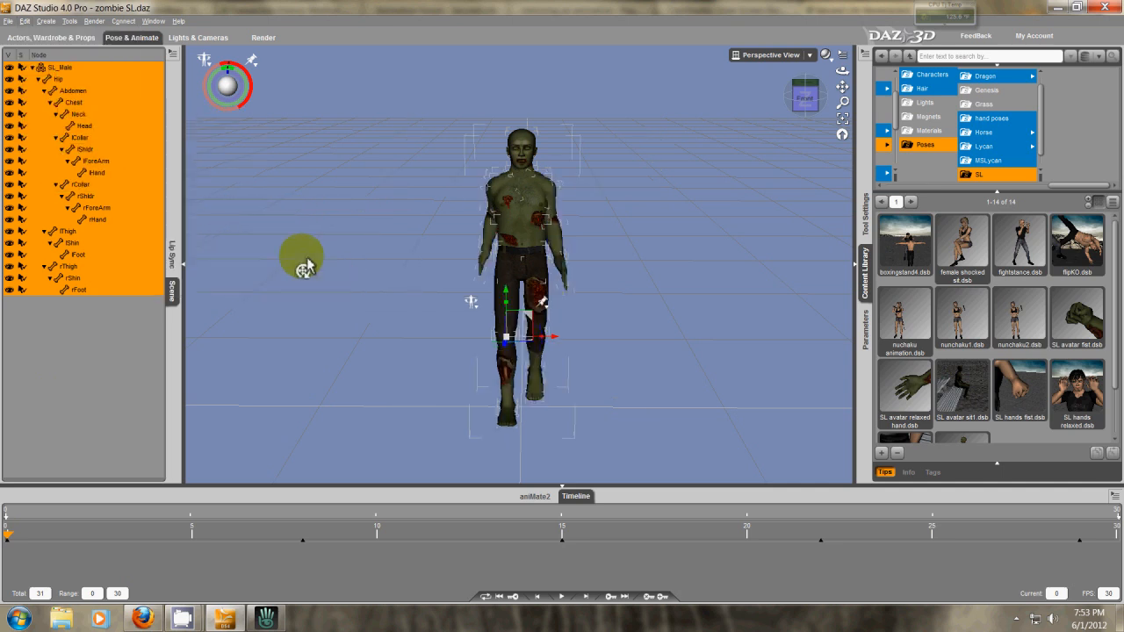
{"action": "left_click", "coordinate": [702, 293]}
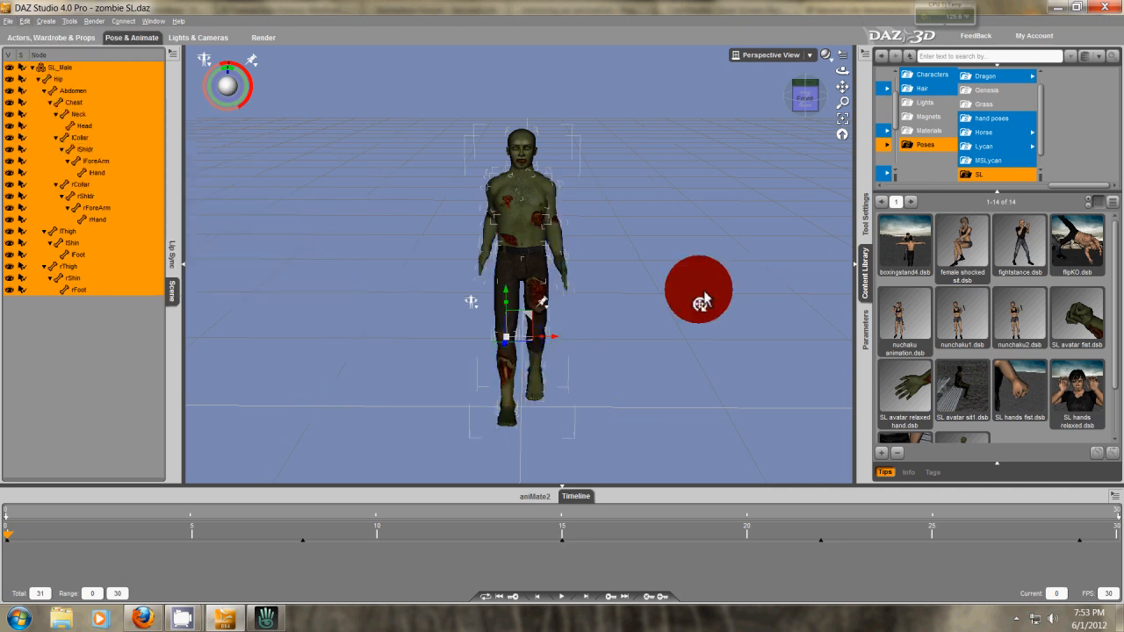
Play the walk animation from frame 0 and stop it to check the loop with the new starting pose
{"action": "left_click_drag", "start_coordinate": [808, 109], "coordinate": [565, 296]}
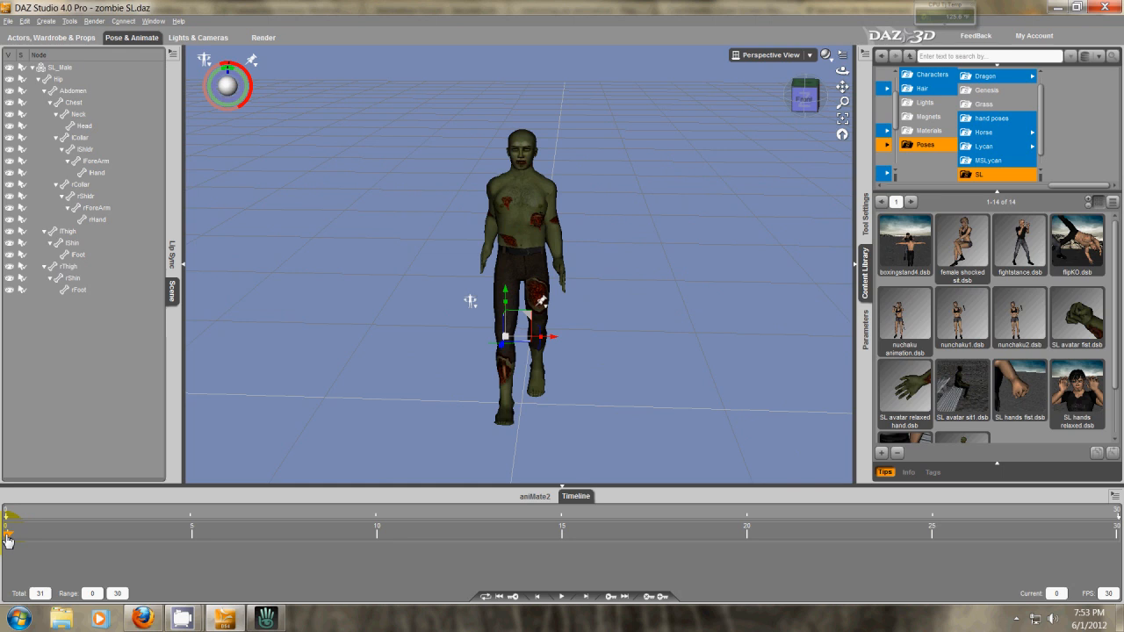
{"action": "left_click", "coordinate": [562, 600]}
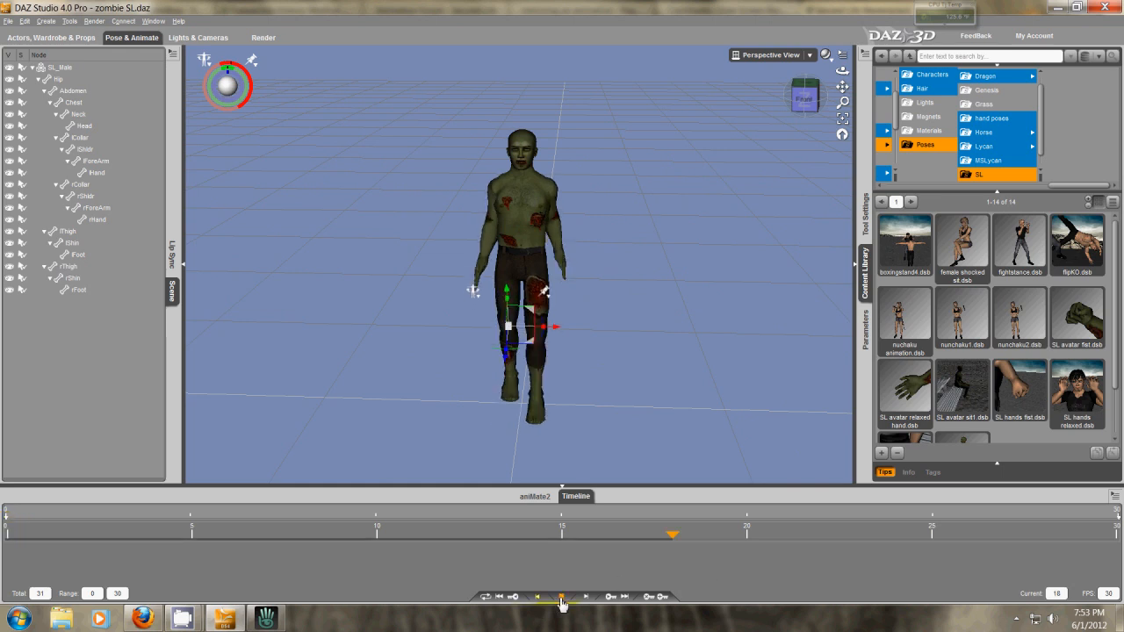
{"action": "left_click", "coordinate": [562, 600]}
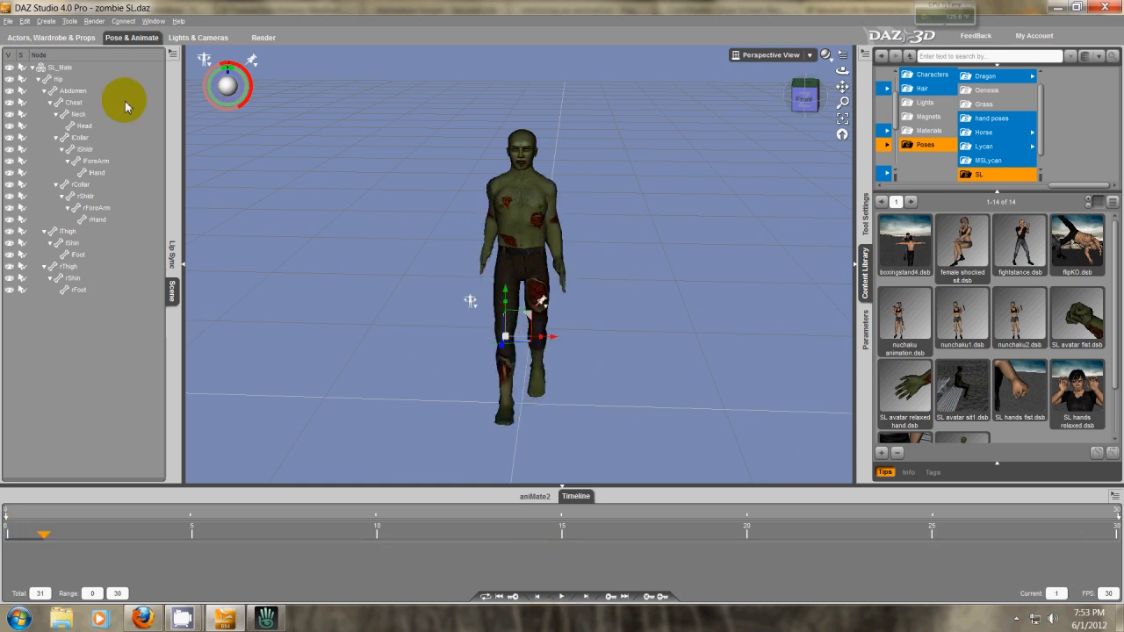
Export the SL_Male animation as a BioVision file with Second Life Compatibility, overwriting dazwalk1.bvh in the MDHU animation folder
{"action": "left_click", "coordinate": [58, 67]}
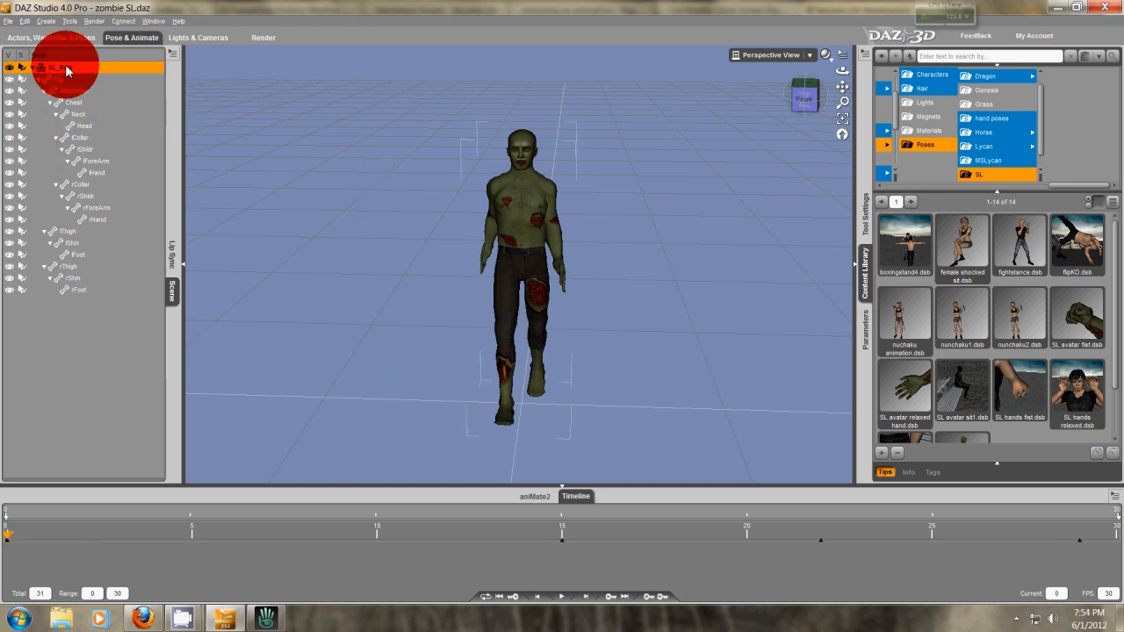
{"action": "left_click", "coordinate": [8, 20]}
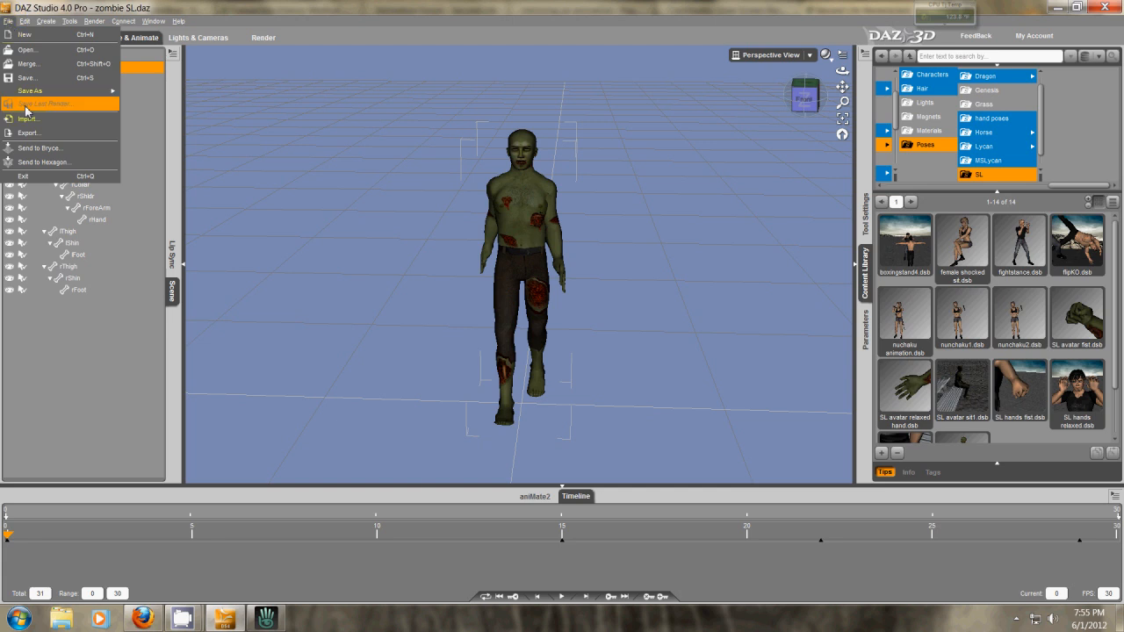
{"action": "left_click", "coordinate": [35, 141]}
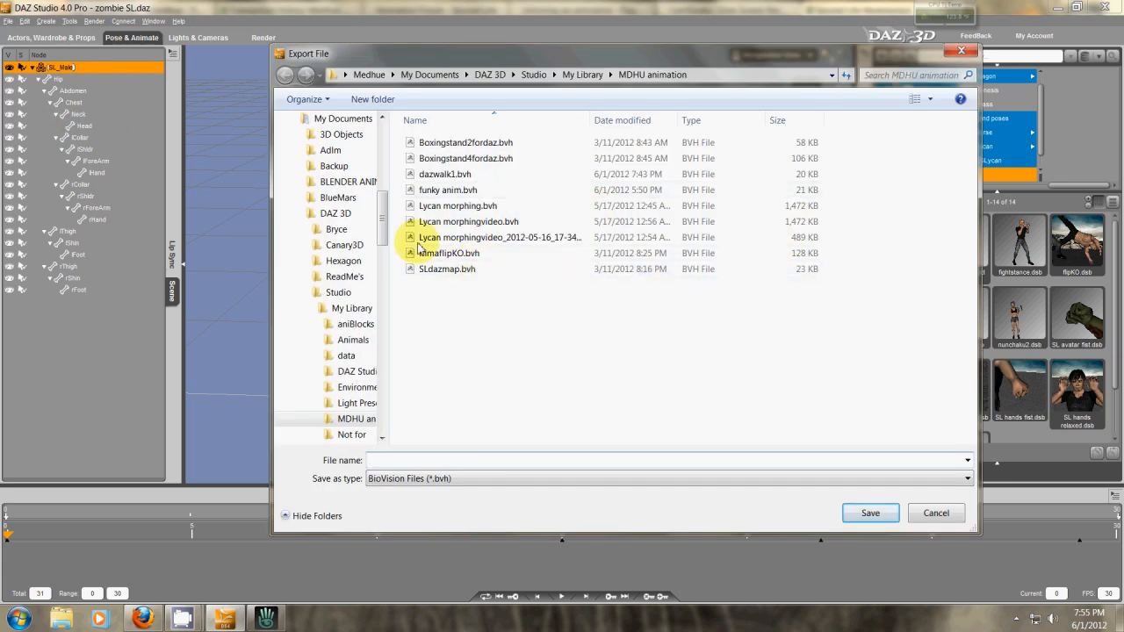
{"action": "left_click", "coordinate": [443, 174]}
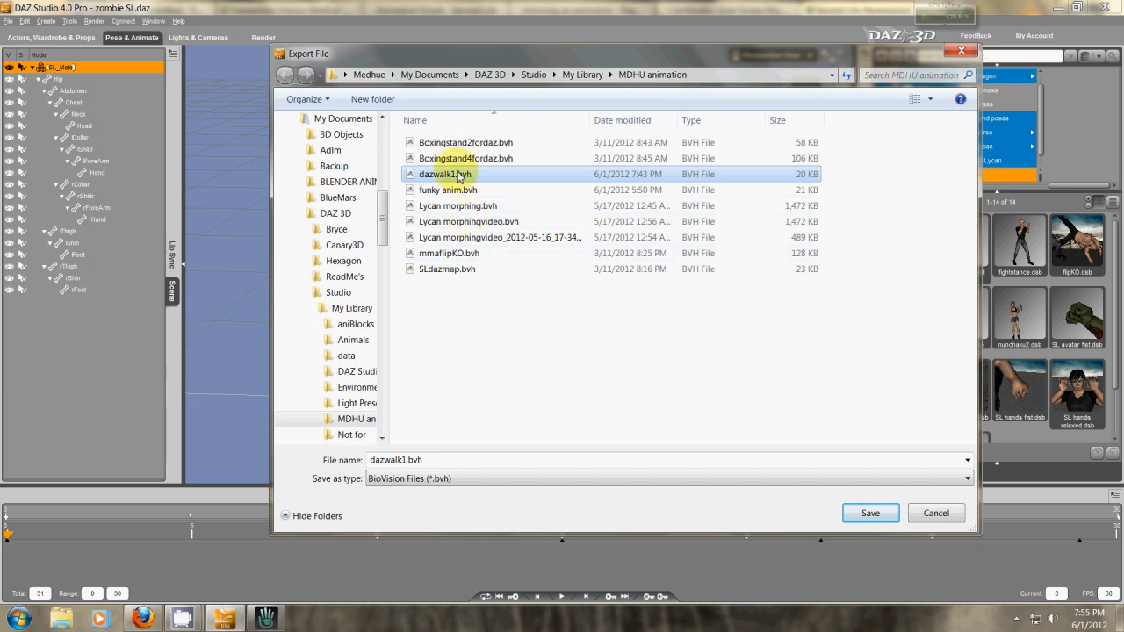
{"action": "left_click", "coordinate": [870, 513]}
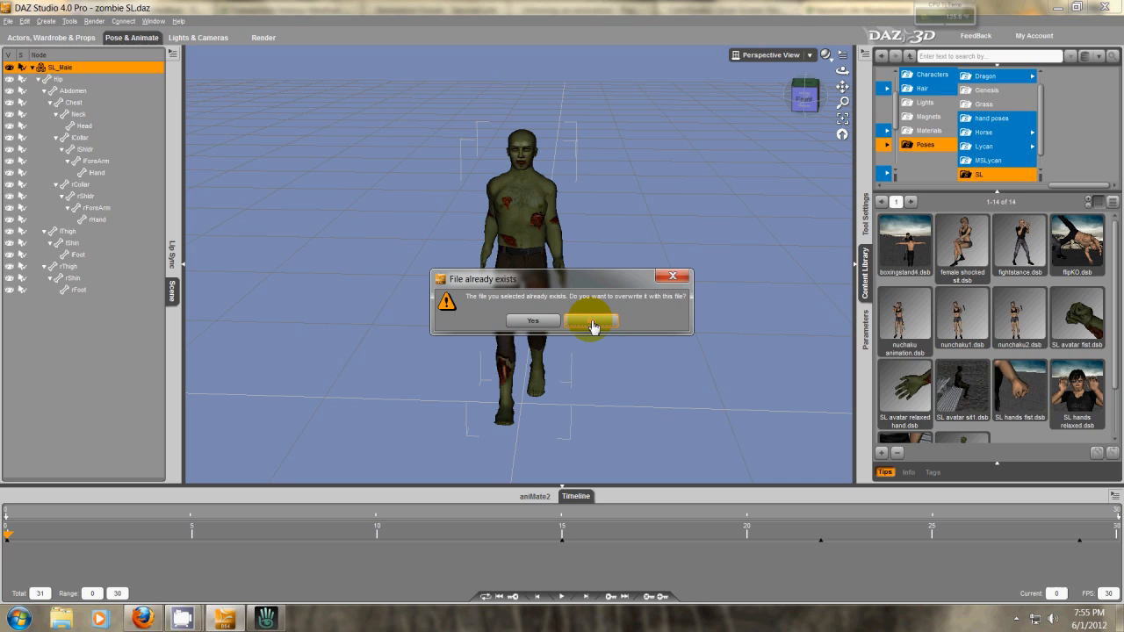
{"action": "left_click", "coordinate": [535, 321]}
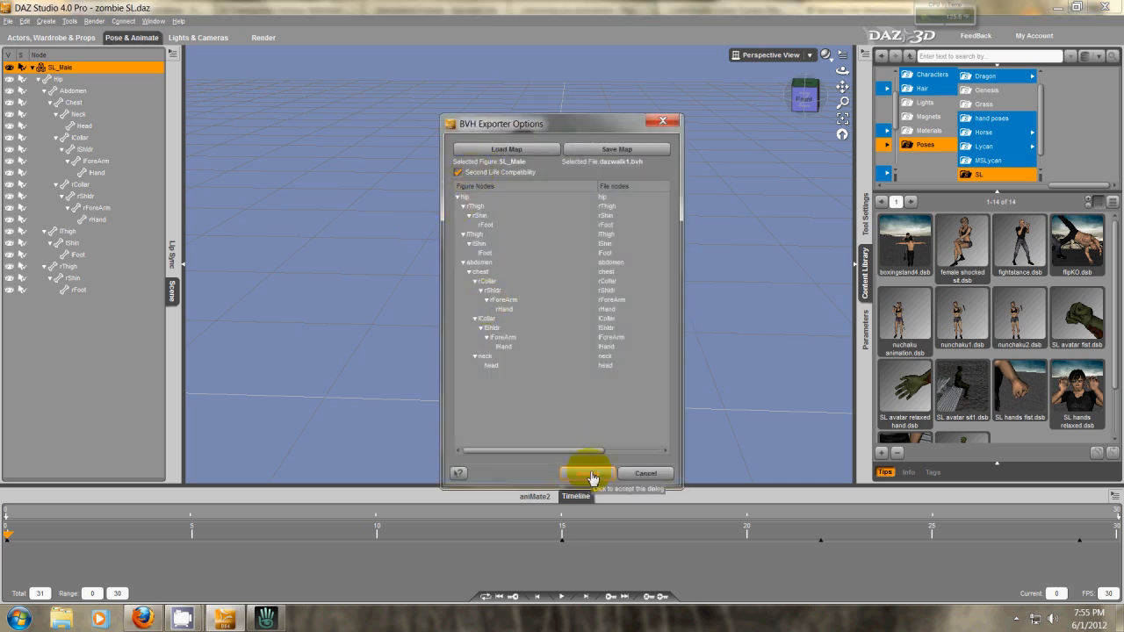
{"action": "left_click", "coordinate": [589, 477]}
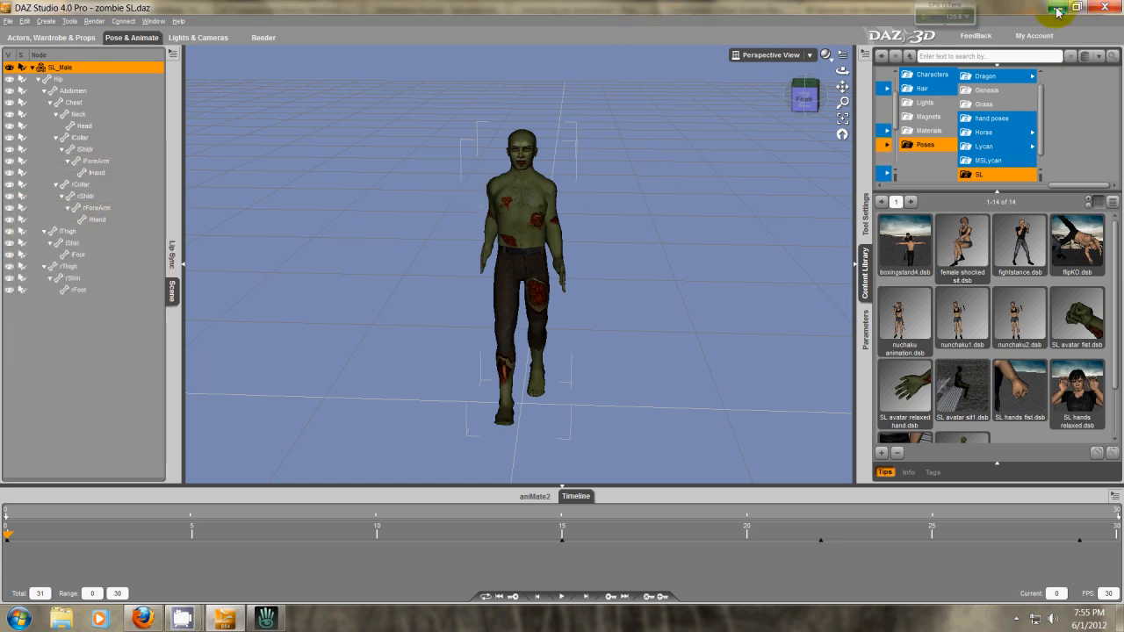
Switch to Second Life, send the drafted reply "have fun" and close the conversation window
{"action": "left_click", "coordinate": [267, 619]}
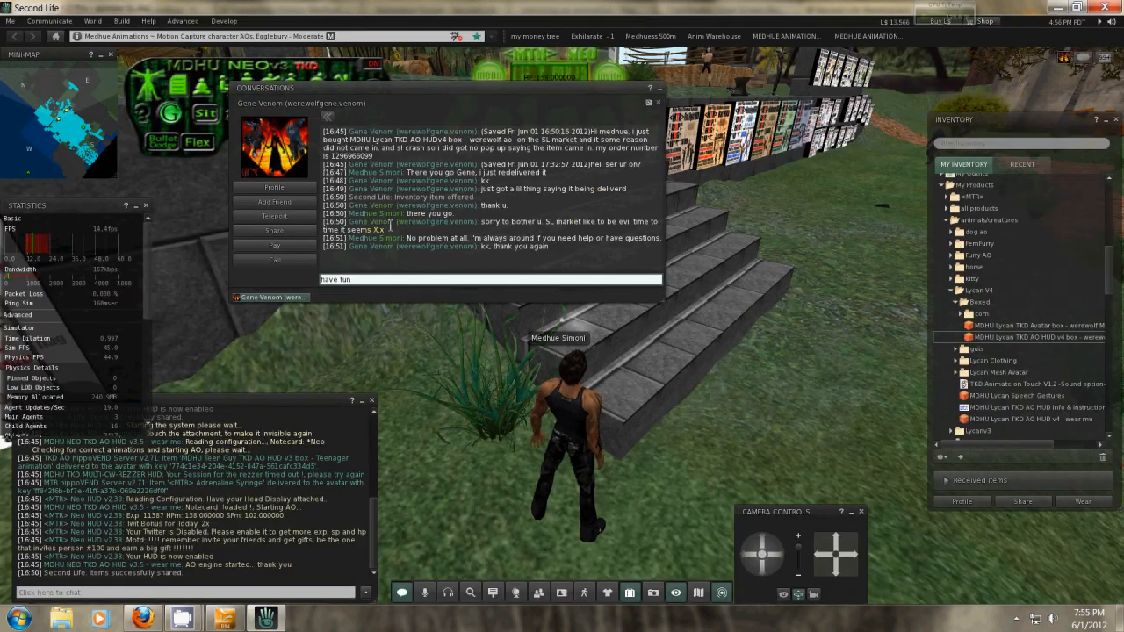
{"action": "key", "text": "Return"}
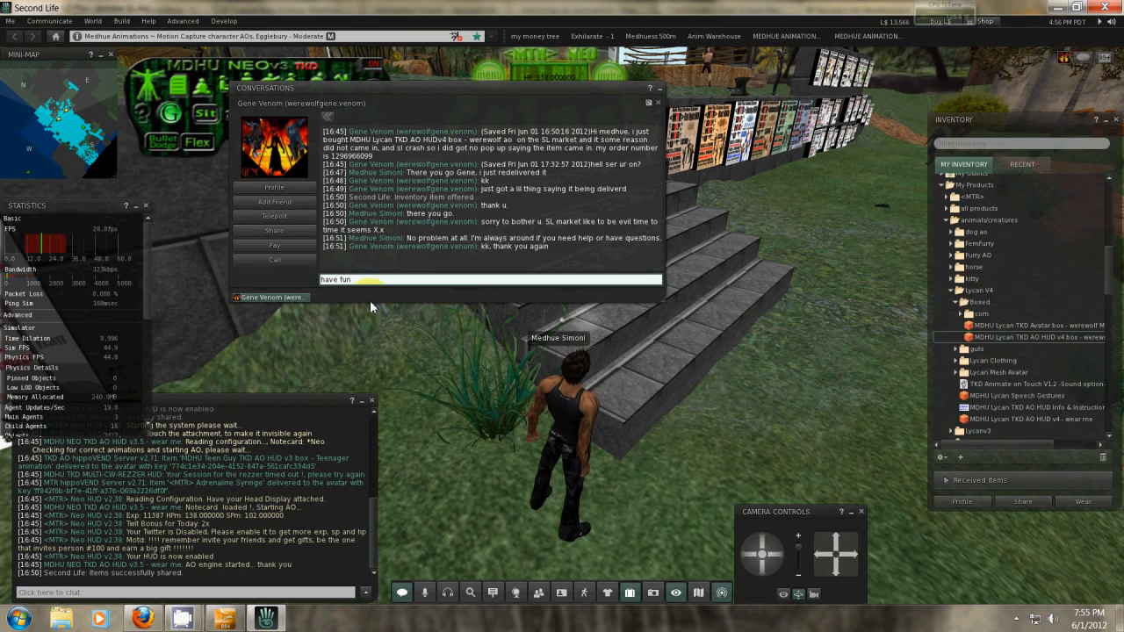
{"action": "left_click", "coordinate": [659, 89]}
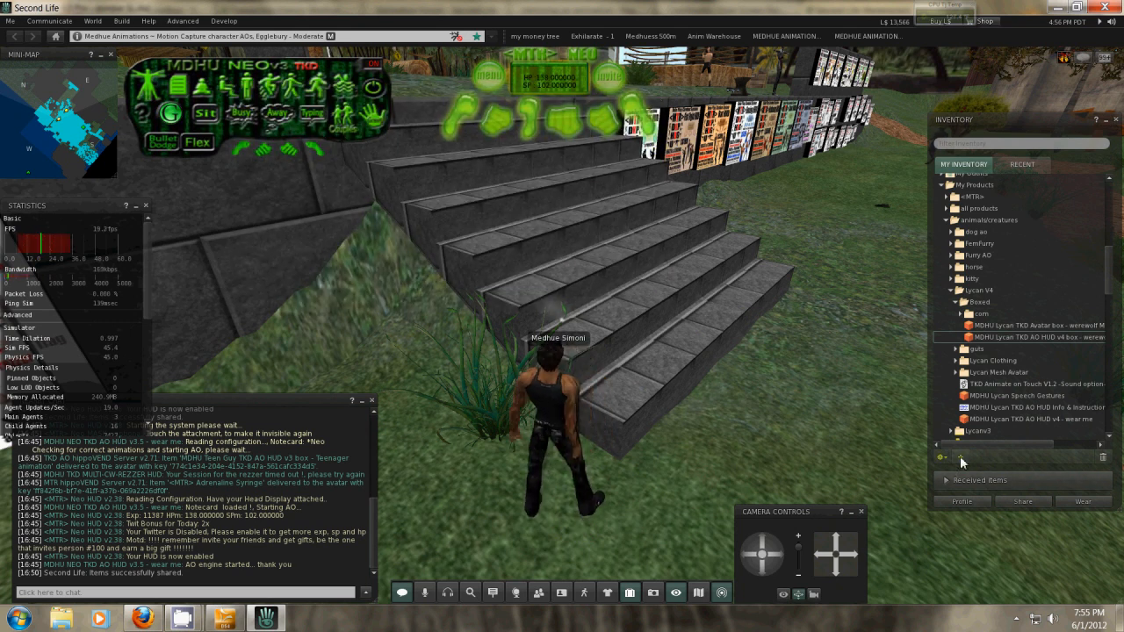
Start an animation upload from the inventory and choose dazwalk1.bvh as the source file
{"action": "right_click", "coordinate": [959, 377]}
{"action": "mouse_move", "coordinate": [975, 382]}
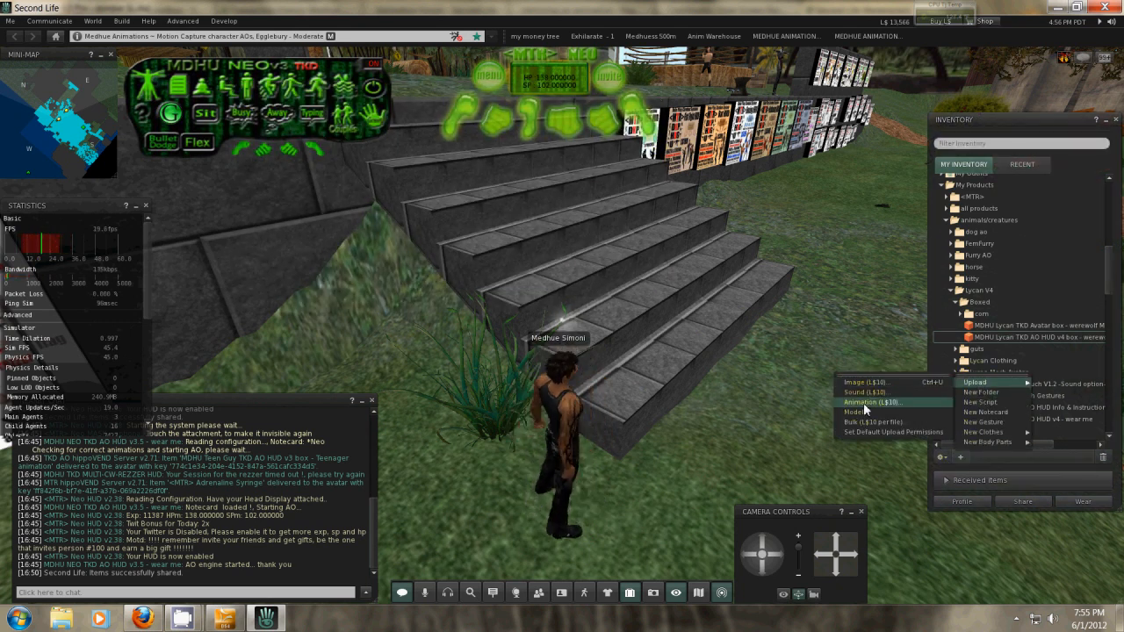
{"action": "left_click", "coordinate": [886, 407]}
{"action": "double_click", "coordinate": [347, 186]}
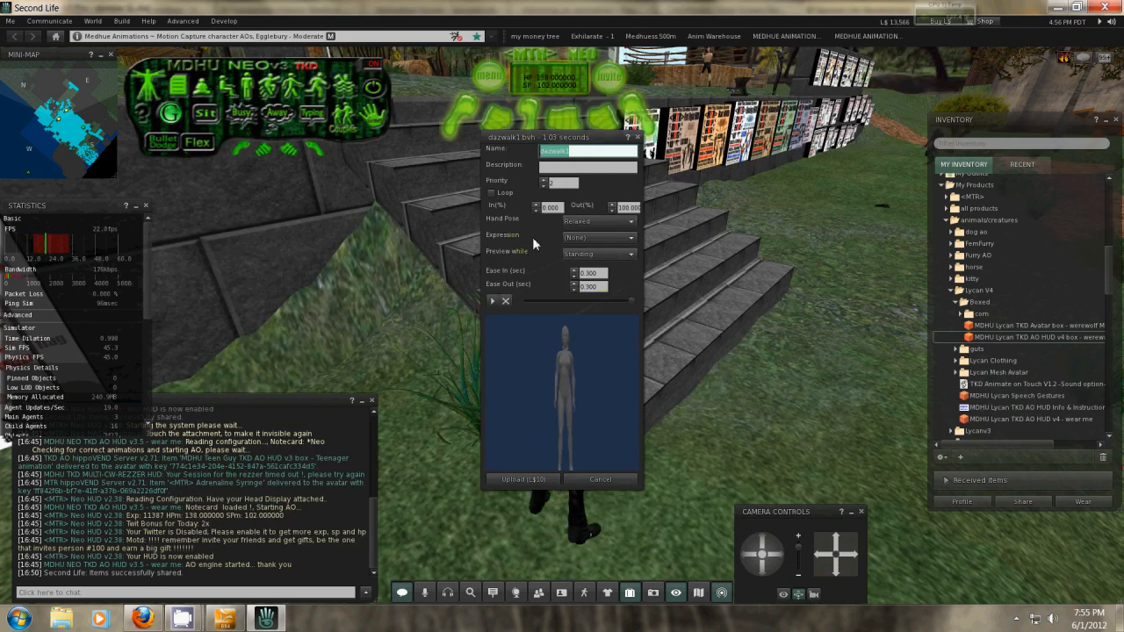
Make dazwalk1 loop with priority 3, previewing its playback and reviewing the available hand poses
{"action": "left_click", "coordinate": [492, 192]}
{"action": "left_click", "coordinate": [492, 300]}
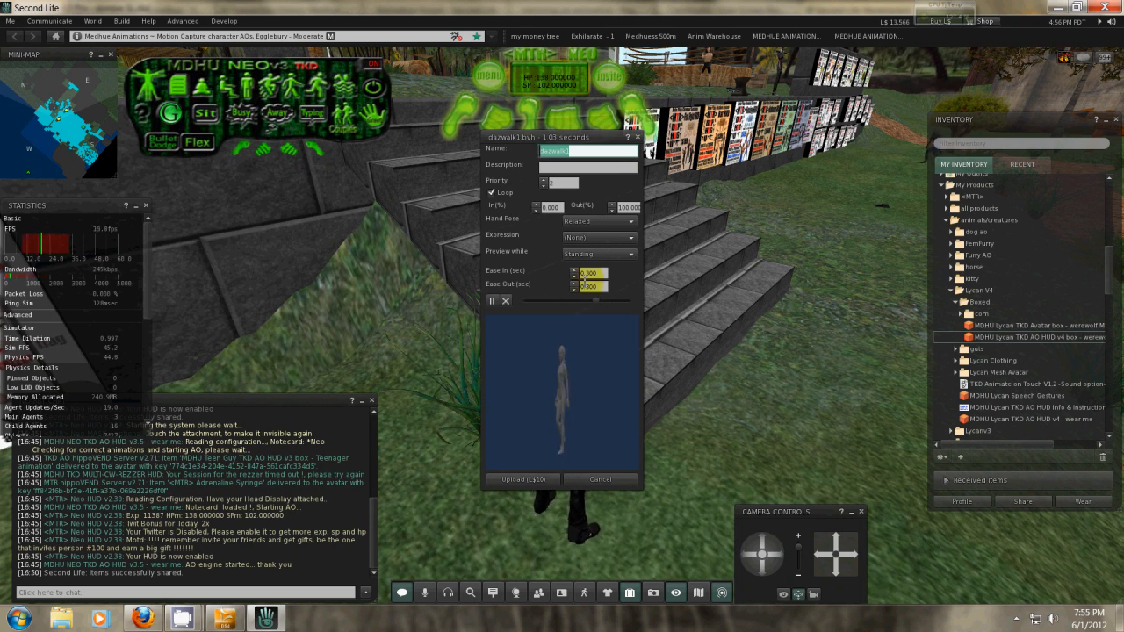
{"action": "left_click", "coordinate": [543, 179]}
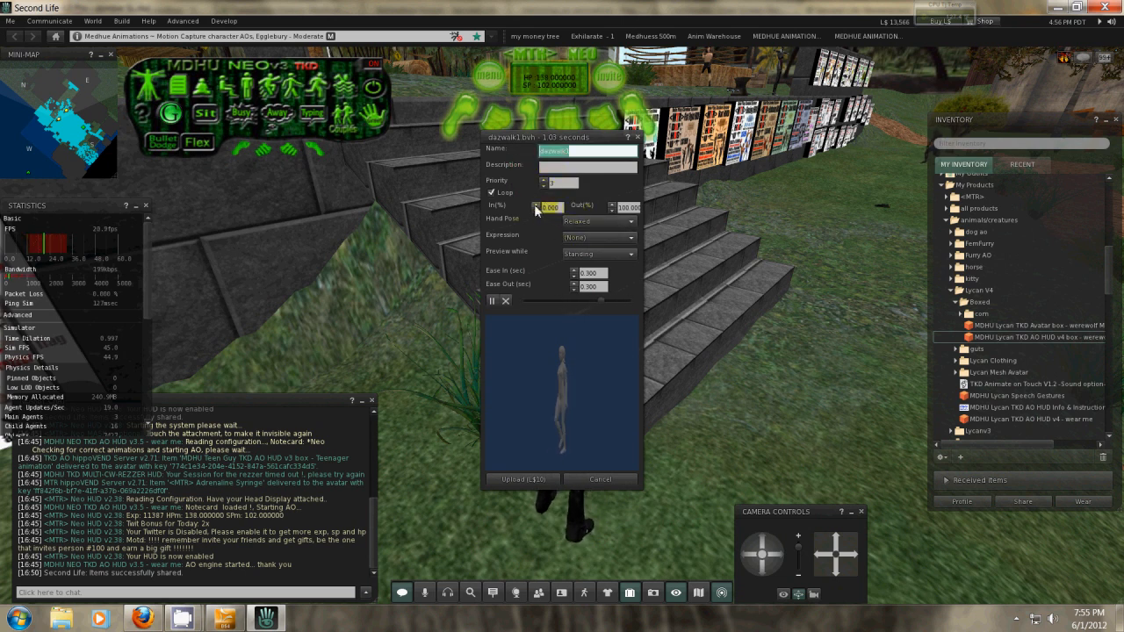
{"action": "left_click", "coordinate": [537, 205]}
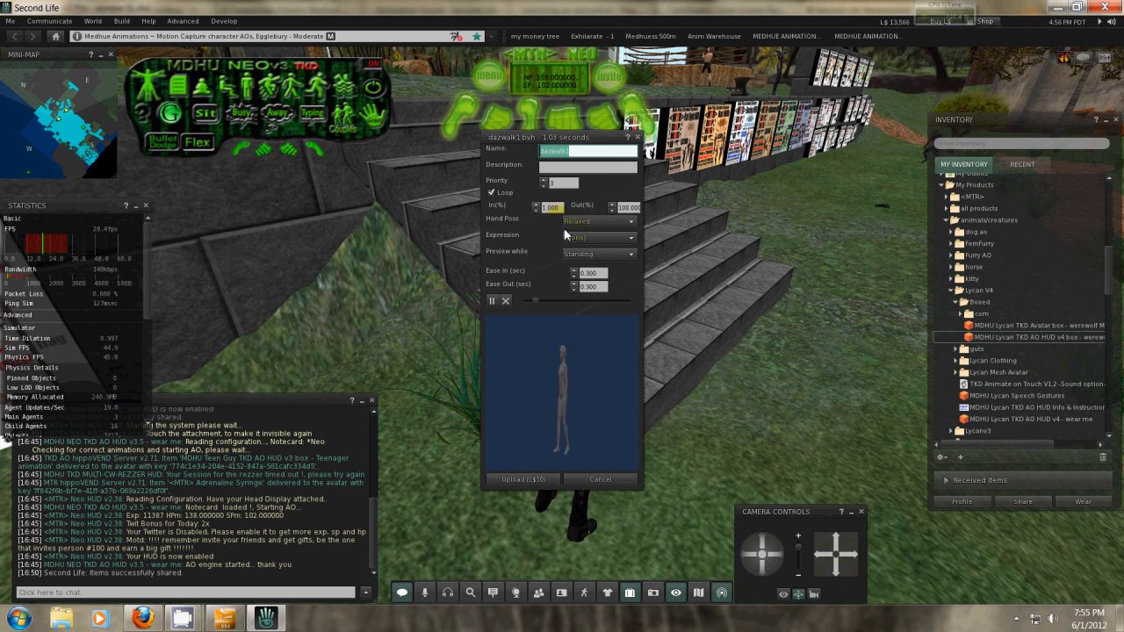
{"action": "left_click", "coordinate": [609, 223]}
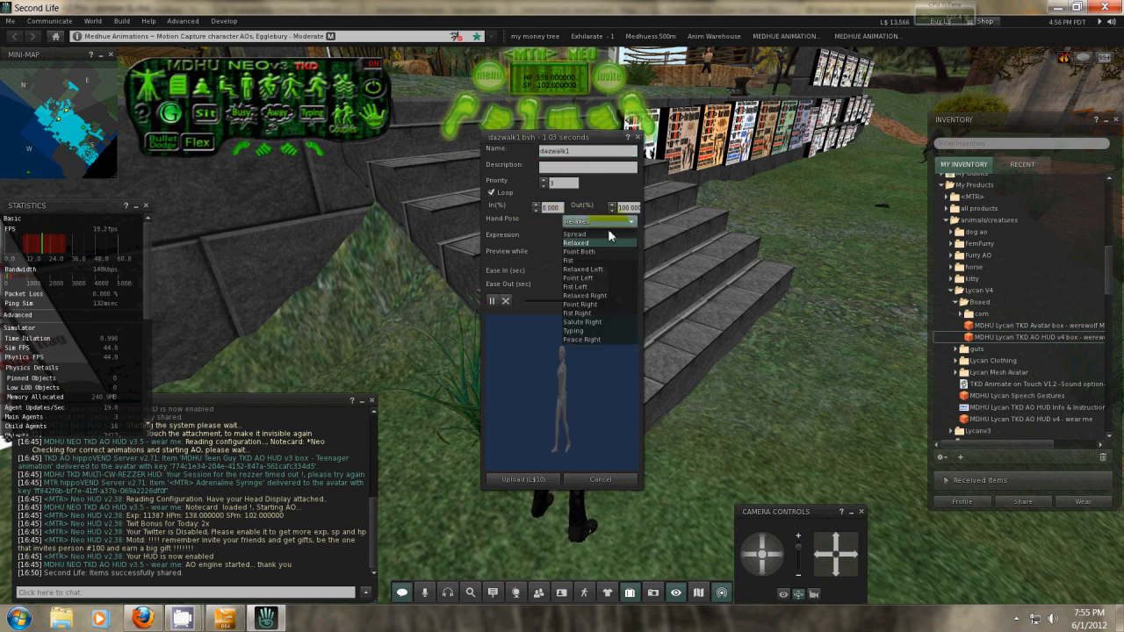
{"action": "left_click", "coordinate": [557, 255]}
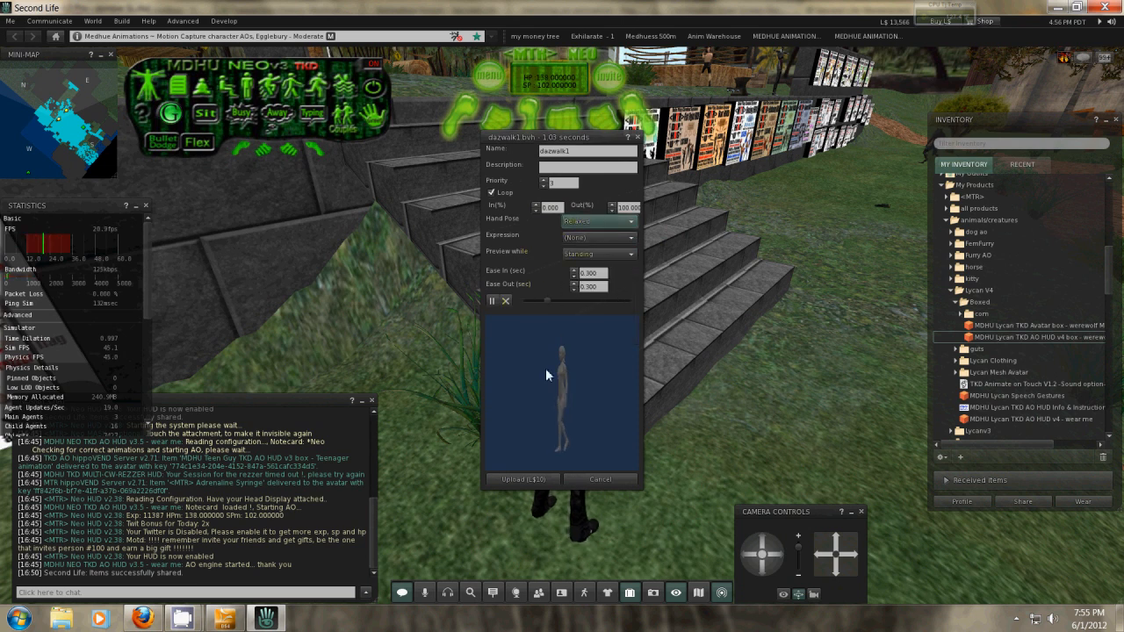
Set the animation's Ease In to 0.5 seconds, adjust its Ease Out, and upload dazwalk1 for L$10
{"action": "left_click", "coordinate": [591, 274]}
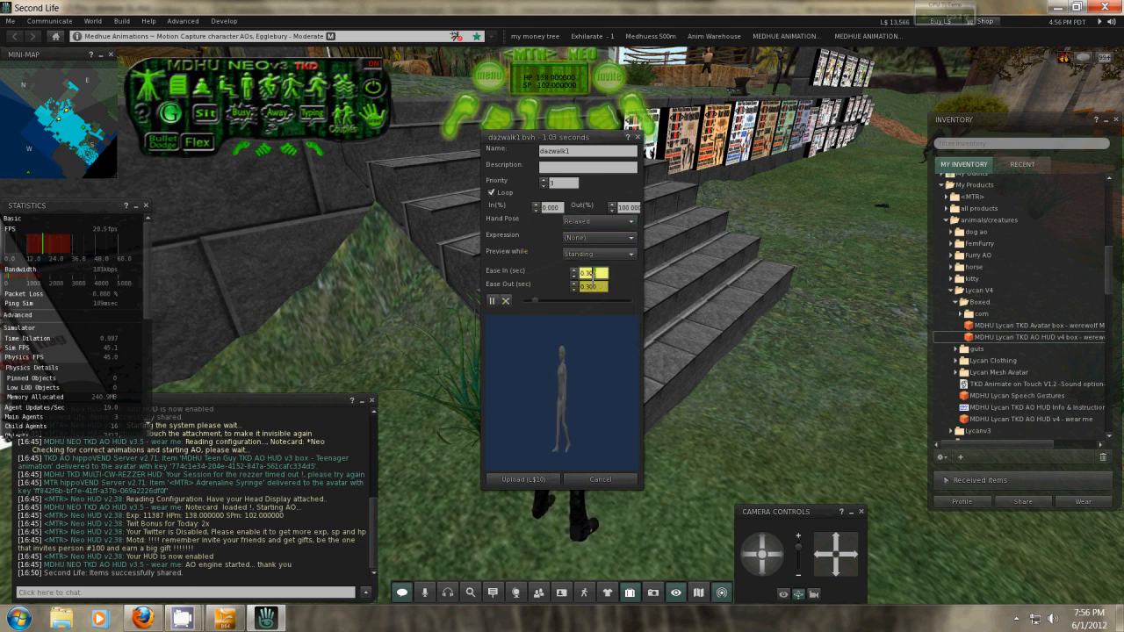
{"action": "triple_click", "coordinate": [587, 276]}
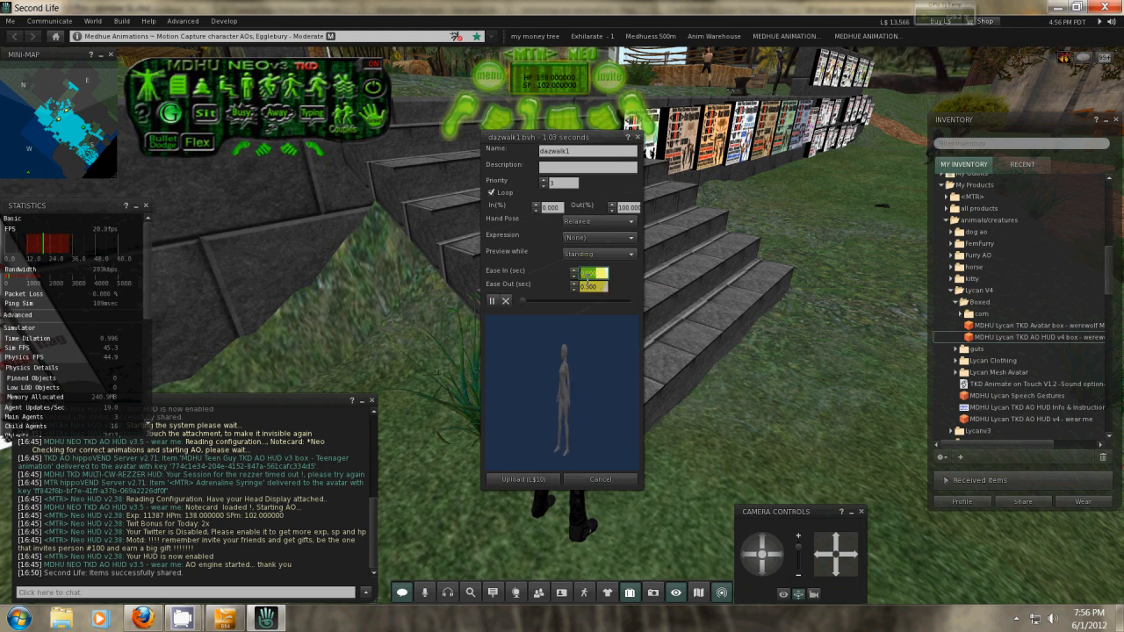
{"action": "double_click", "coordinate": [589, 288]}
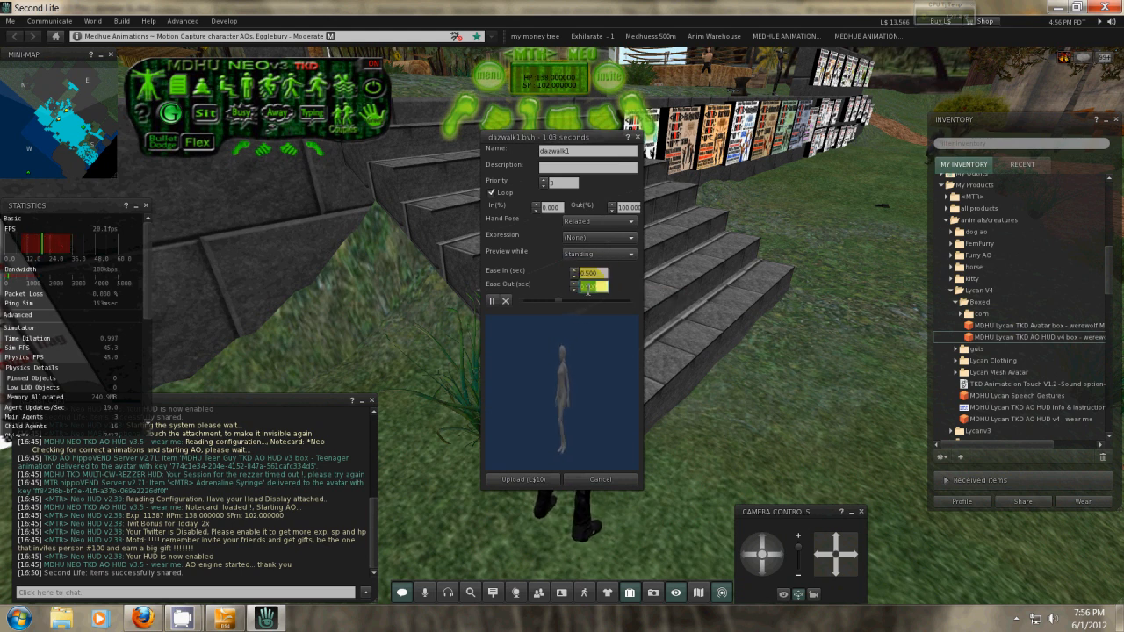
{"action": "left_click", "coordinate": [537, 479]}
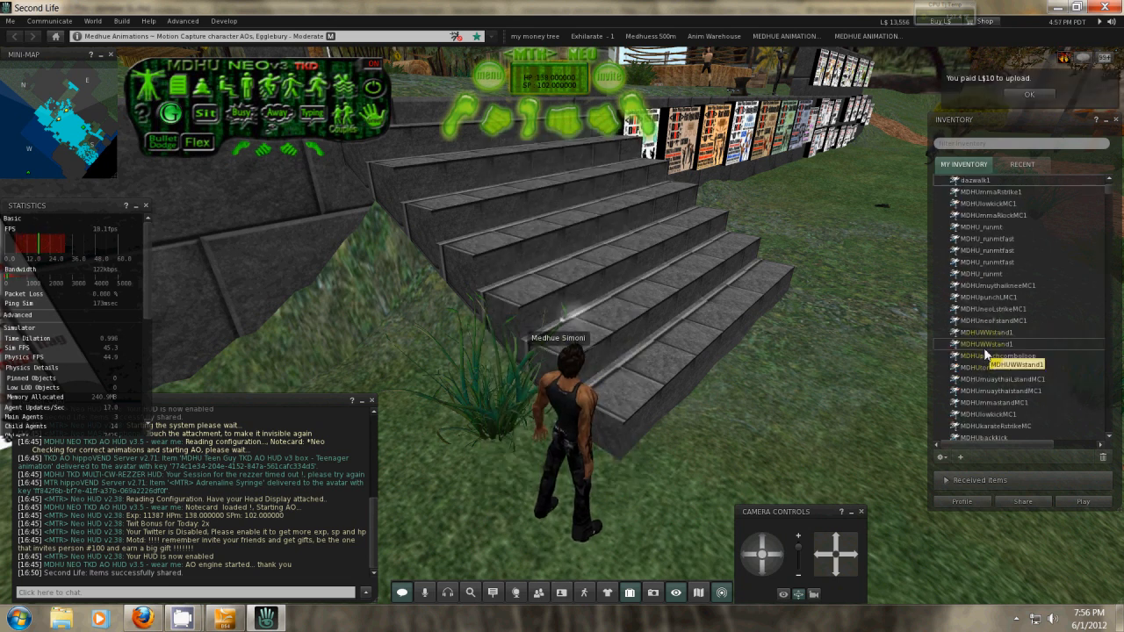
Play the uploaded dazwalk1 animation on the avatar in-world and view its walk from the front
{"action": "left_click_drag", "start_coordinate": [575, 412], "coordinate": [559, 319]}
{"action": "key", "text": "w"}
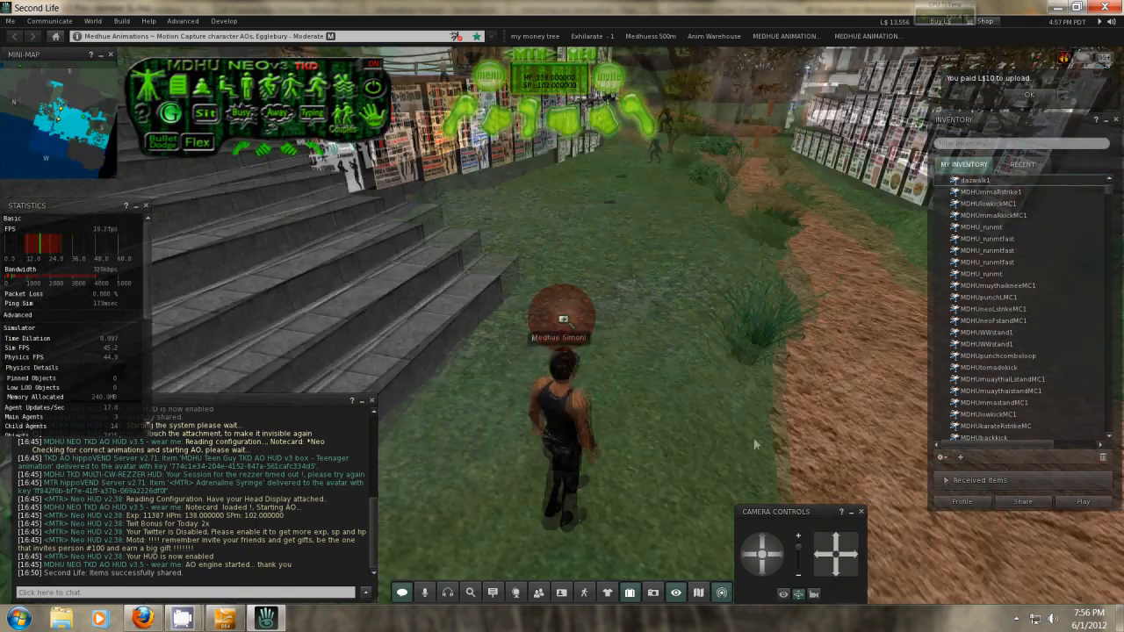
{"action": "double_click", "coordinate": [979, 181]}
{"action": "left_click", "coordinate": [42, 84]}
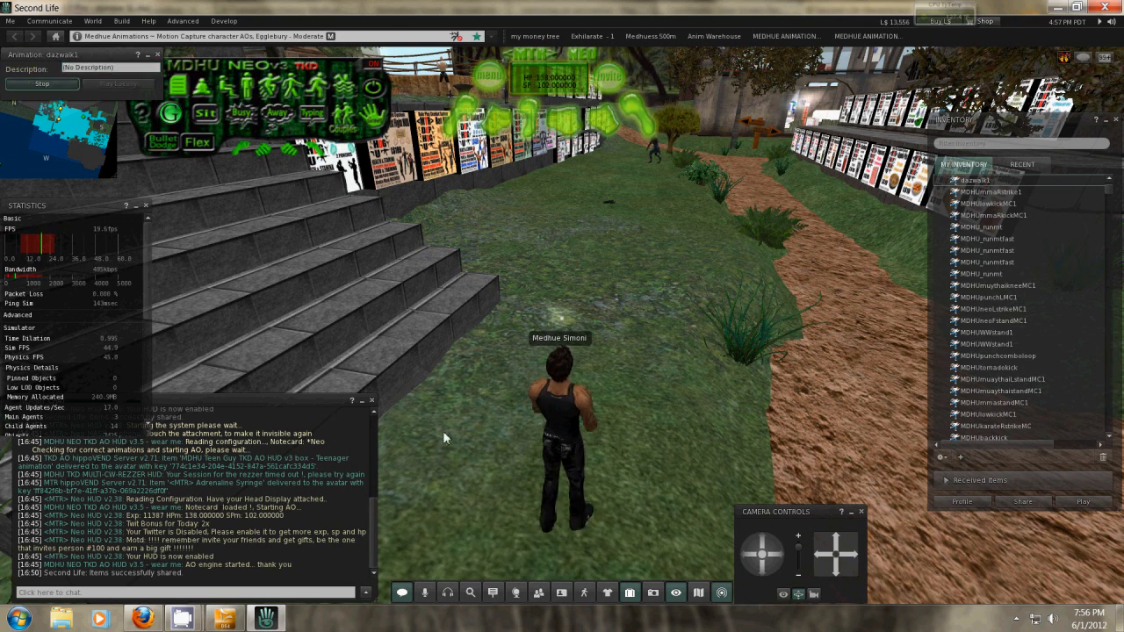
{"action": "mouse_move", "coordinate": [553, 460]}
{"action": "left_mouse_down", "text": "alt"}
{"action": "mouse_move", "coordinate": [483, 329]}
{"action": "mouse_move", "coordinate": [563, 323]}
{"action": "mouse_move", "coordinate": [567, 336]}
{"action": "mouse_move", "coordinate": [541, 330]}
{"action": "mouse_move", "coordinate": [534, 368]}
{"action": "mouse_move", "coordinate": [677, 322]}
{"action": "mouse_move", "coordinate": [565, 333]}
{"action": "mouse_move", "coordinate": [567, 322]}
{"action": "mouse_move", "coordinate": [554, 339]}
{"action": "mouse_move", "coordinate": [563, 328]}
{"action": "left_mouse_up", "text": "alt"}
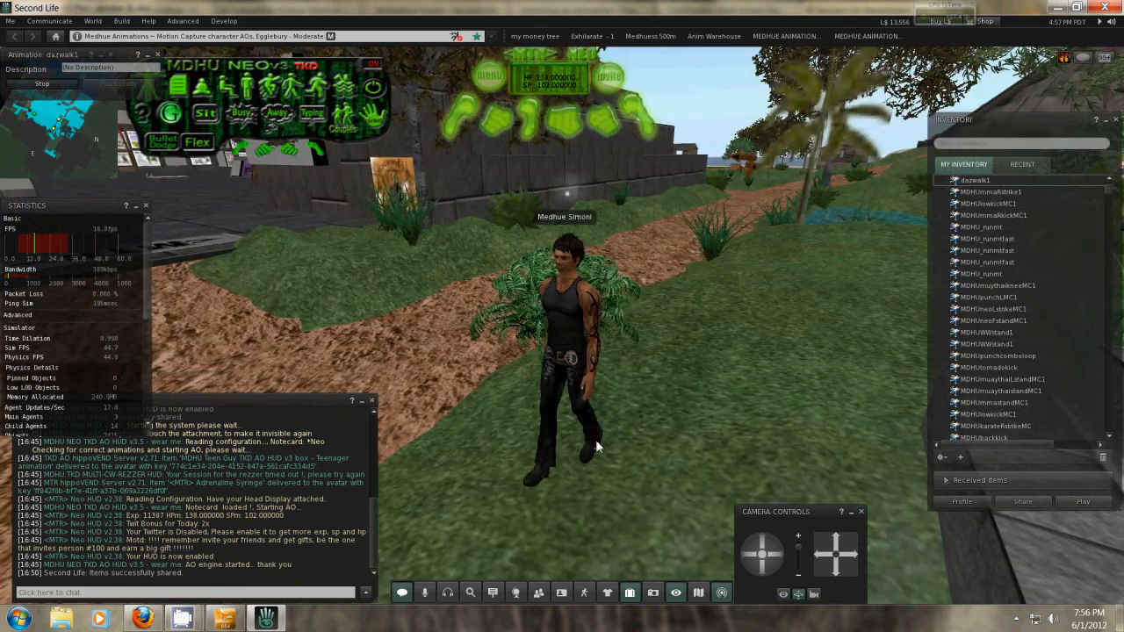